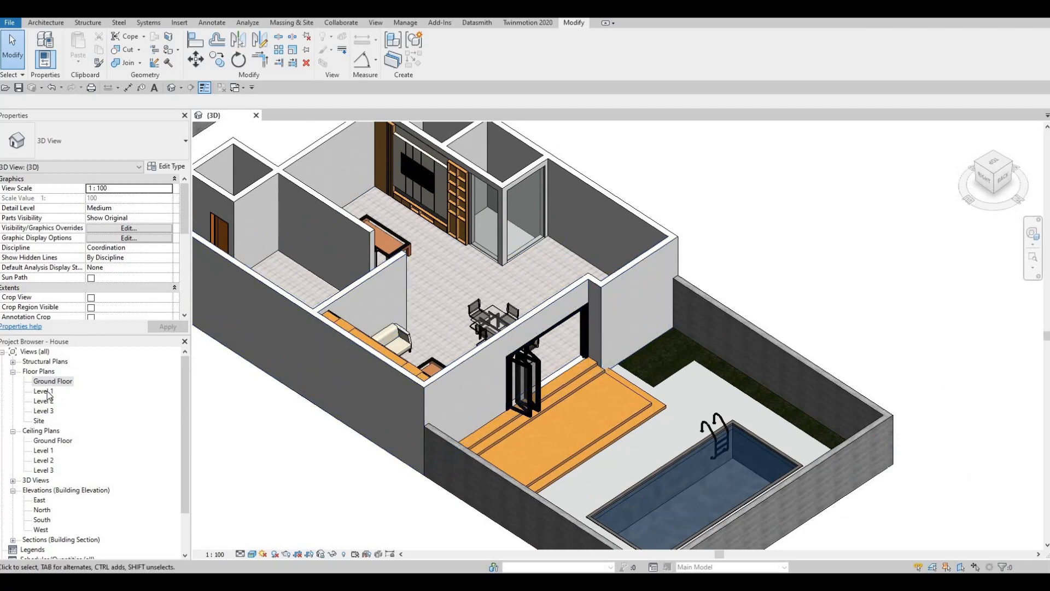
In the Level 1 plan, draw a curtain wall about 2400 mm long inside the exterior wall segment between grids B and C.
{"action": "double_click", "coordinate": [44, 390]}
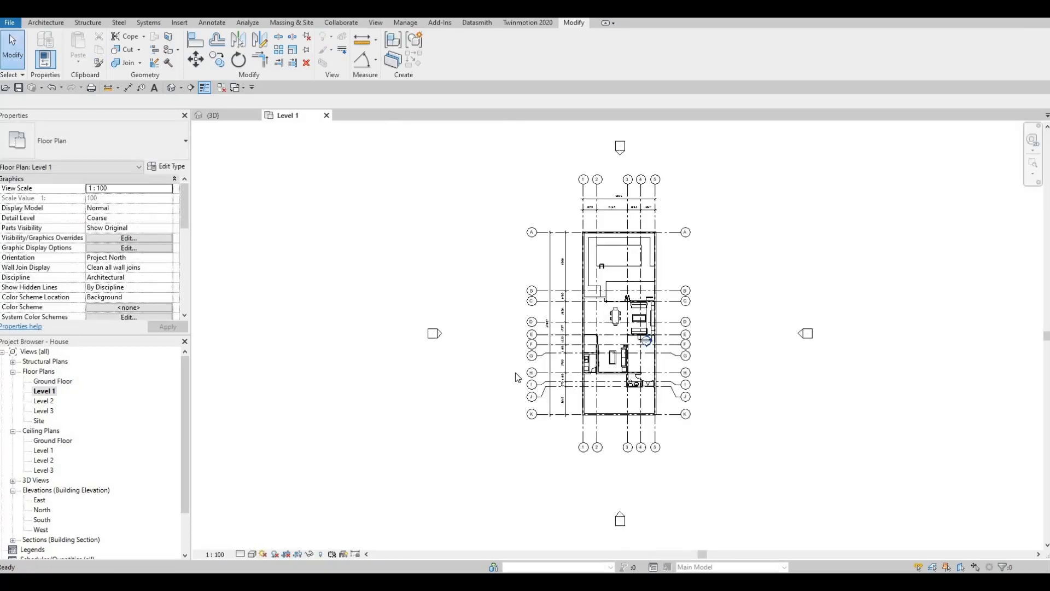
{"action": "scroll", "coordinate": [566, 316], "scroll_direction": "up", "scroll_amount": 5}
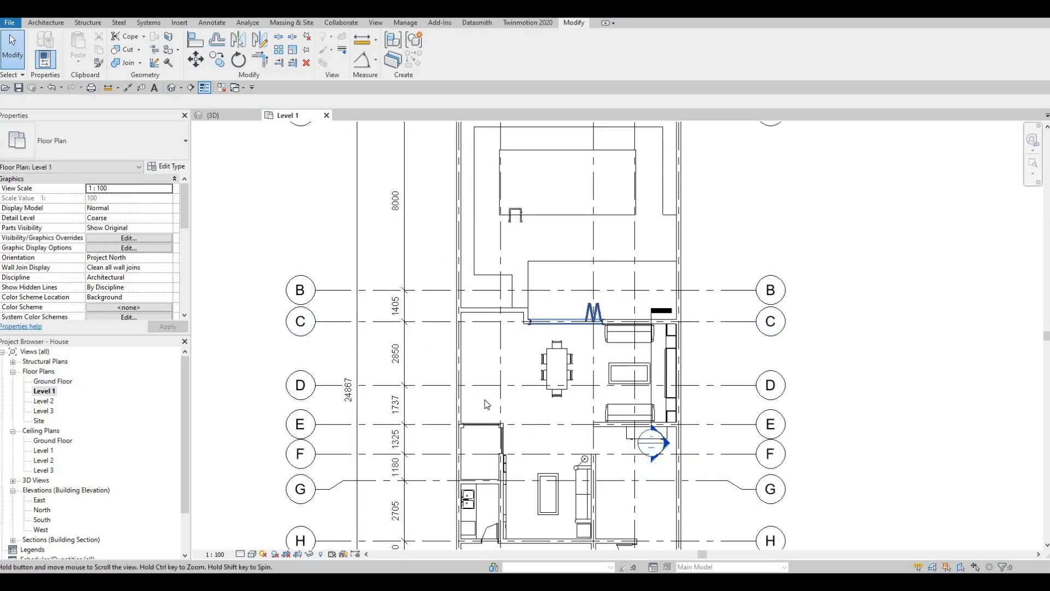
{"action": "left_click", "coordinate": [483, 406]}
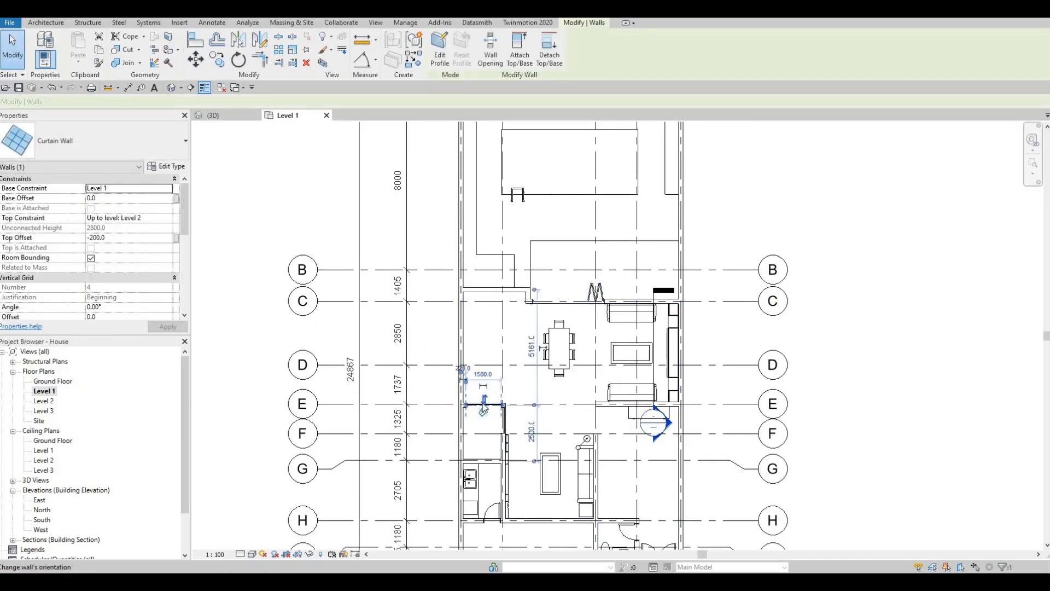
{"action": "key", "text": "s"}
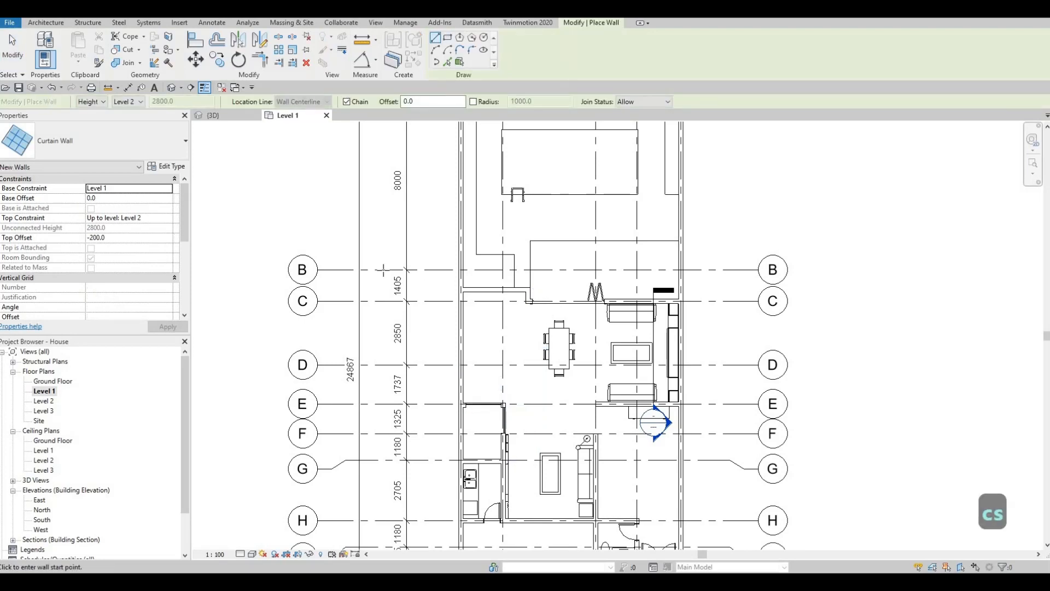
{"action": "scroll", "coordinate": [311, 270], "scroll_direction": "up", "scroll_amount": 5}
{"action": "left_click", "coordinate": [311, 270]}
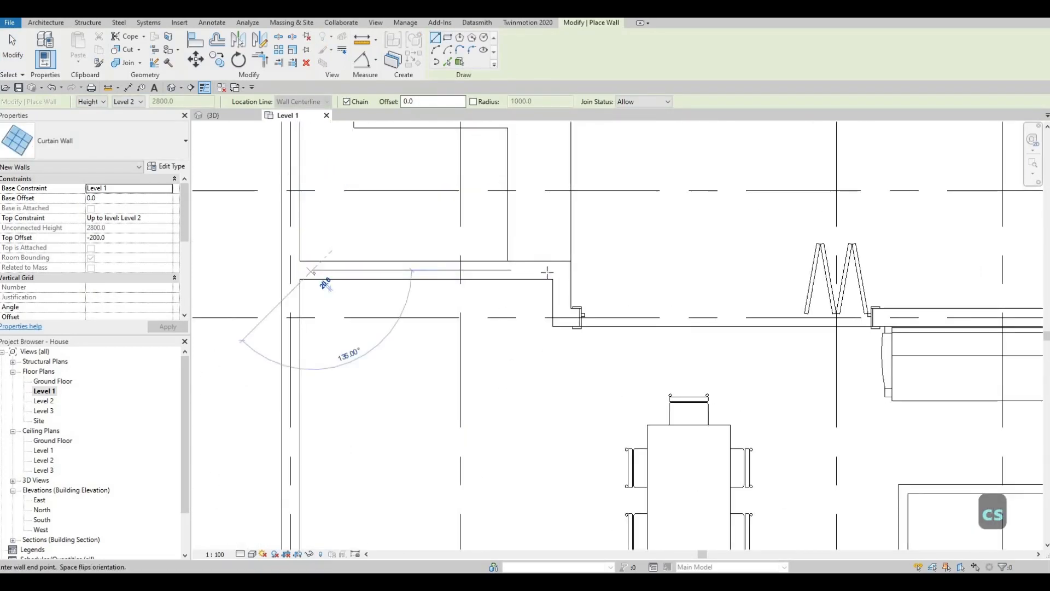
{"action": "key", "text": "space"}
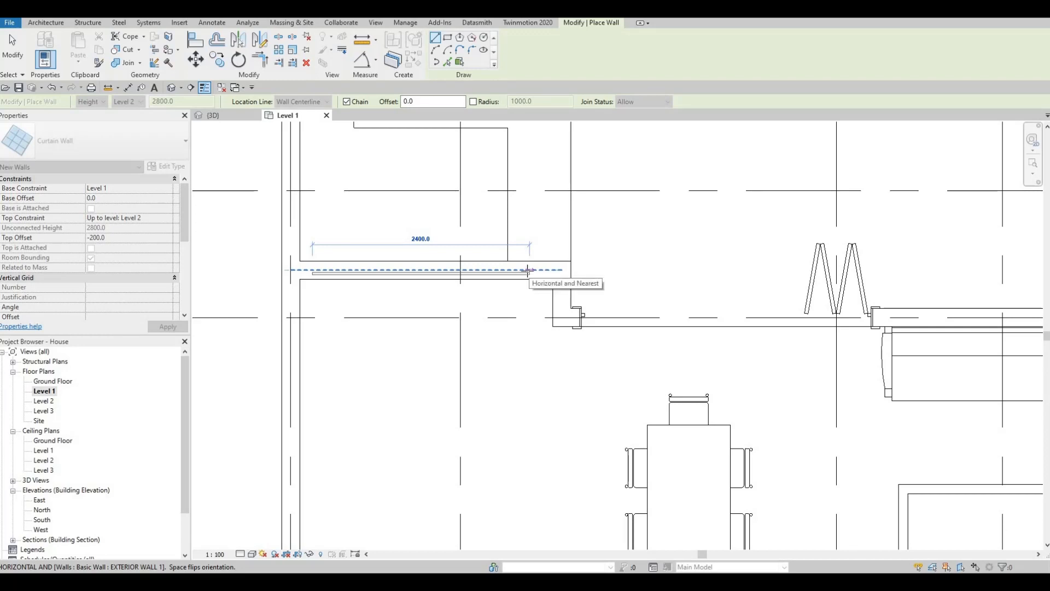
{"action": "left_click", "coordinate": [528, 270]}
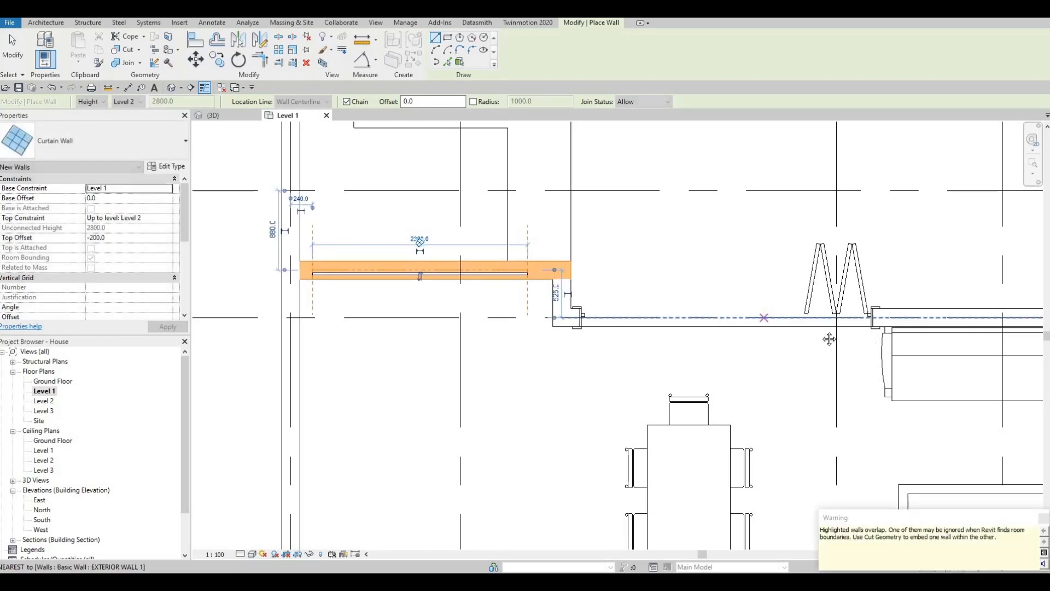
{"action": "key", "text": "Escape"}
Draw a second curtain wall about 2000 mm long within the exterior wall on grid C, behind the sofa.
{"action": "middle_click_drag", "start_coordinate": [889, 316], "coordinate": [627, 297]}
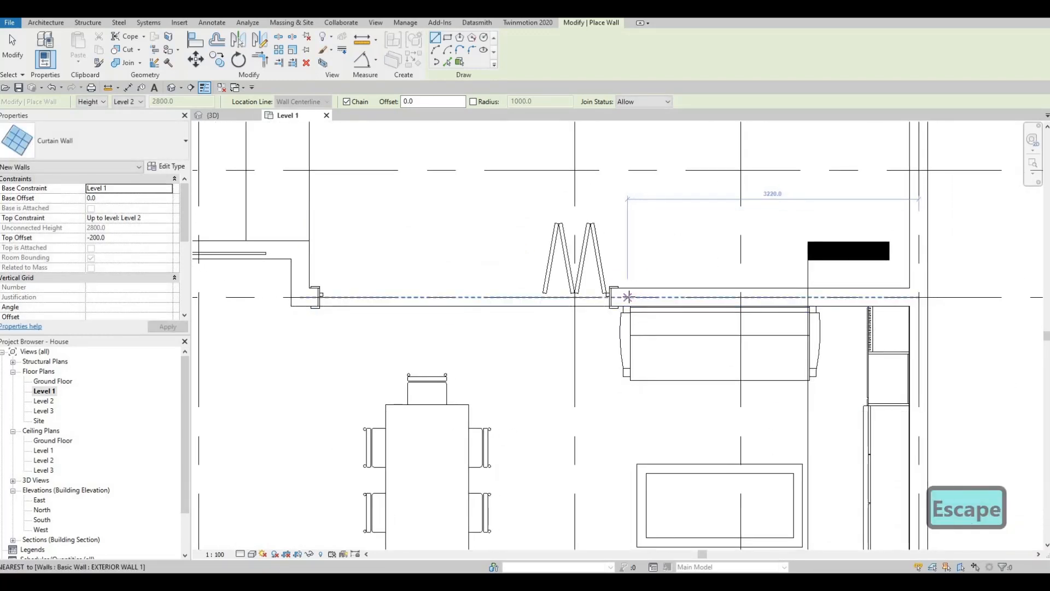
{"action": "left_click", "coordinate": [631, 297]}
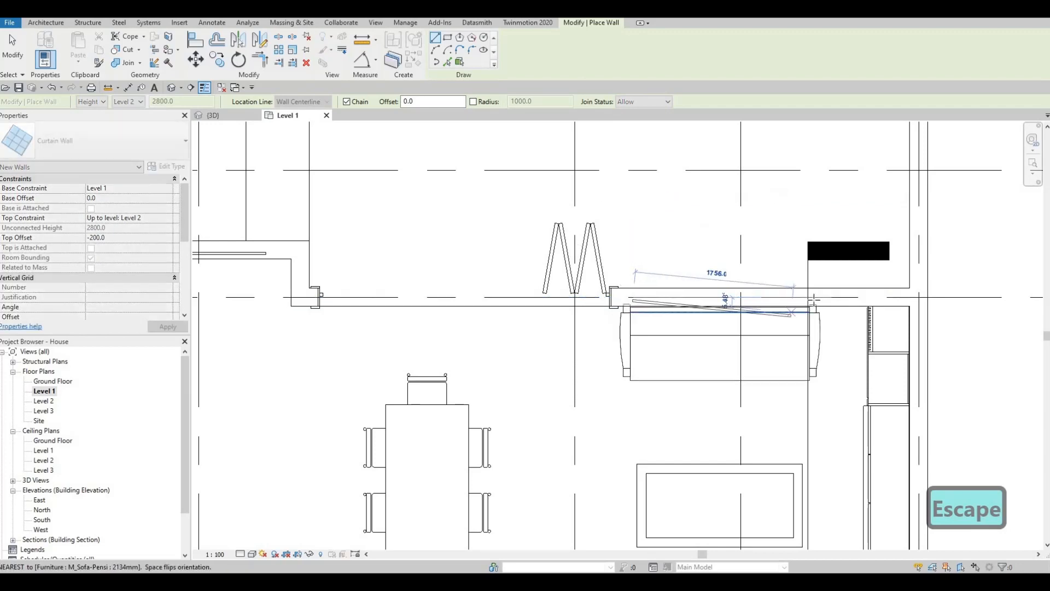
{"action": "left_click", "coordinate": [814, 297]}
{"action": "key", "text": "Escape"}
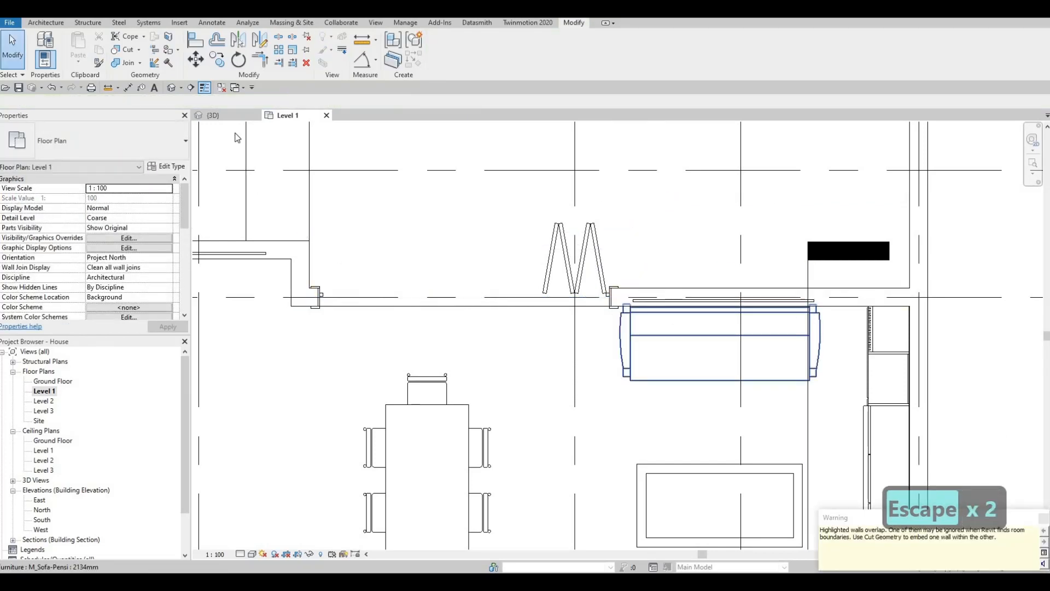
{"action": "key", "text": "Escape"}
In the 3D view, cut the exterior wall beside the grass strip with its embedded curtain wall using Cut Geometry.
{"action": "key", "text": "ctrl+Tab"}
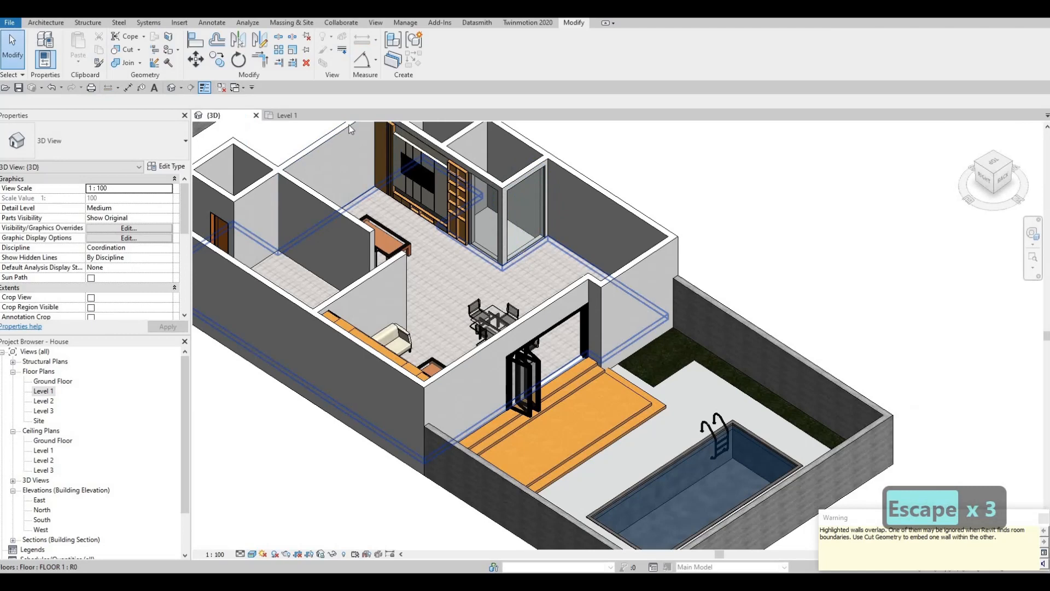
{"action": "middle_click_drag", "start_coordinate": [351, 129], "coordinate": [332, 131], "text": "shift"}
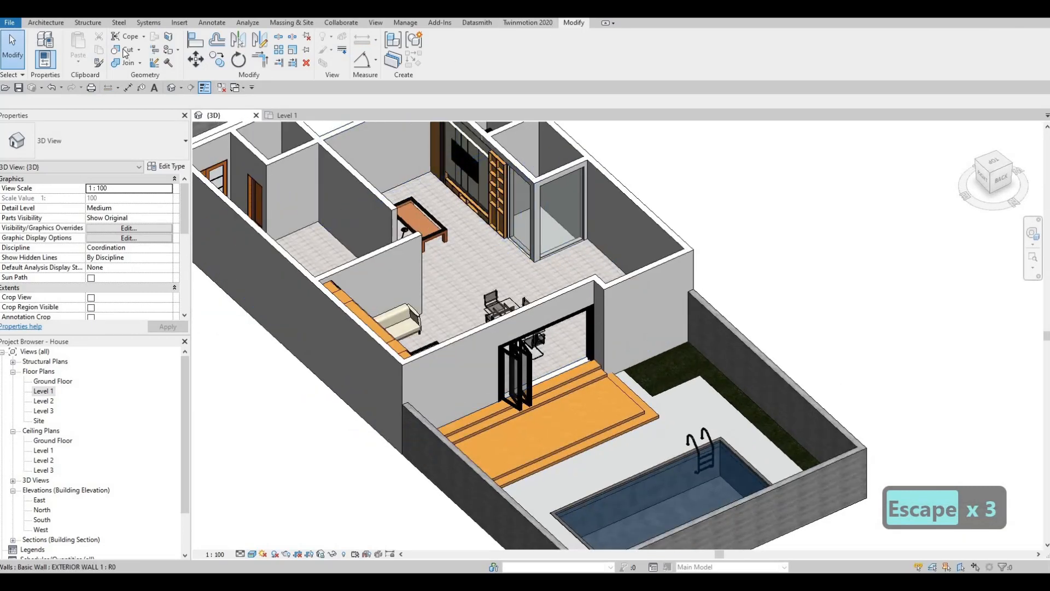
{"action": "key", "text": "c"}
{"action": "key", "text": "p"}
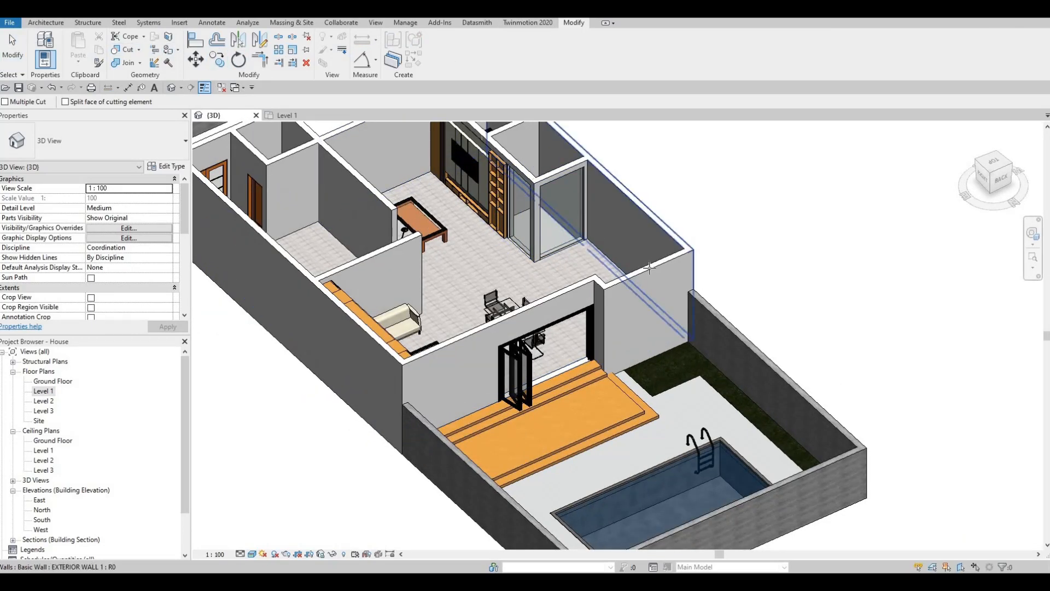
{"action": "left_click", "coordinate": [654, 280]}
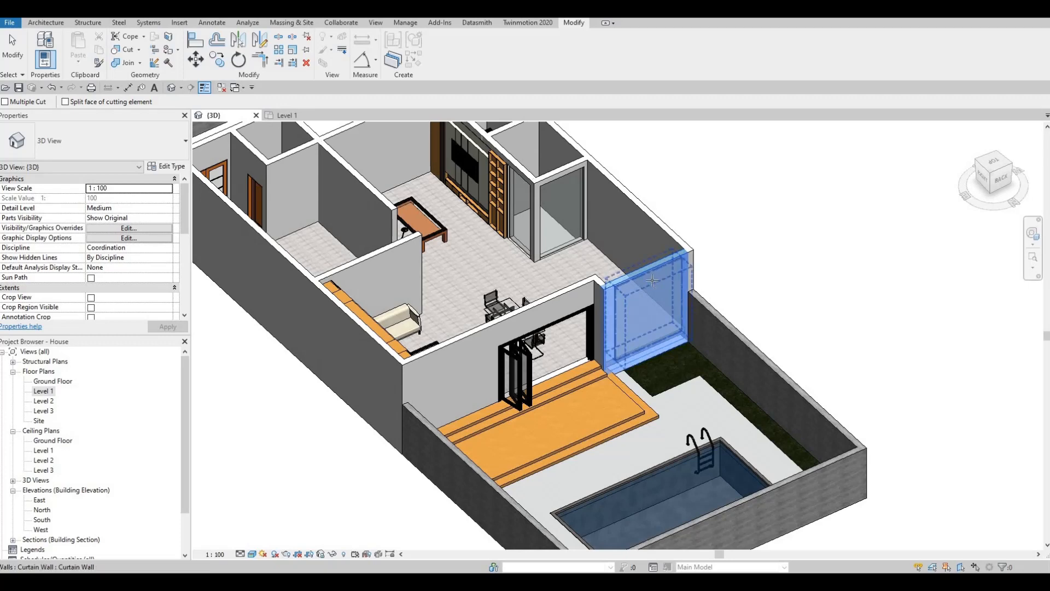
{"action": "left_click", "coordinate": [462, 336]}
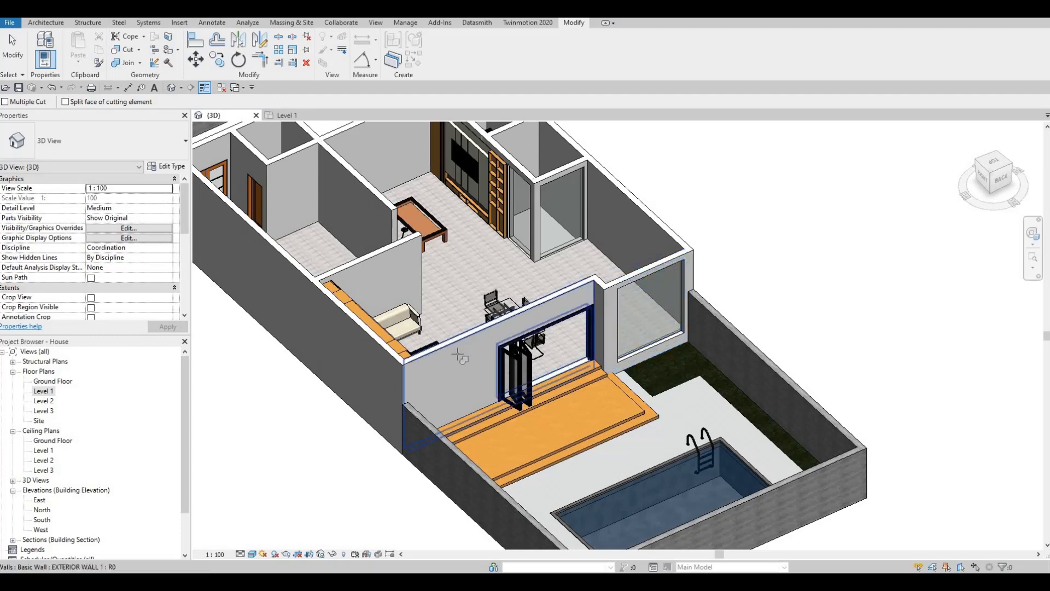
Cut the exterior wall containing the folding door with the curtain wall behind the sofa.
{"action": "left_click", "coordinate": [459, 357]}
{"action": "left_click", "coordinate": [546, 344]}
{"action": "key", "text": "Escape"}
{"action": "key", "text": "Escape"}
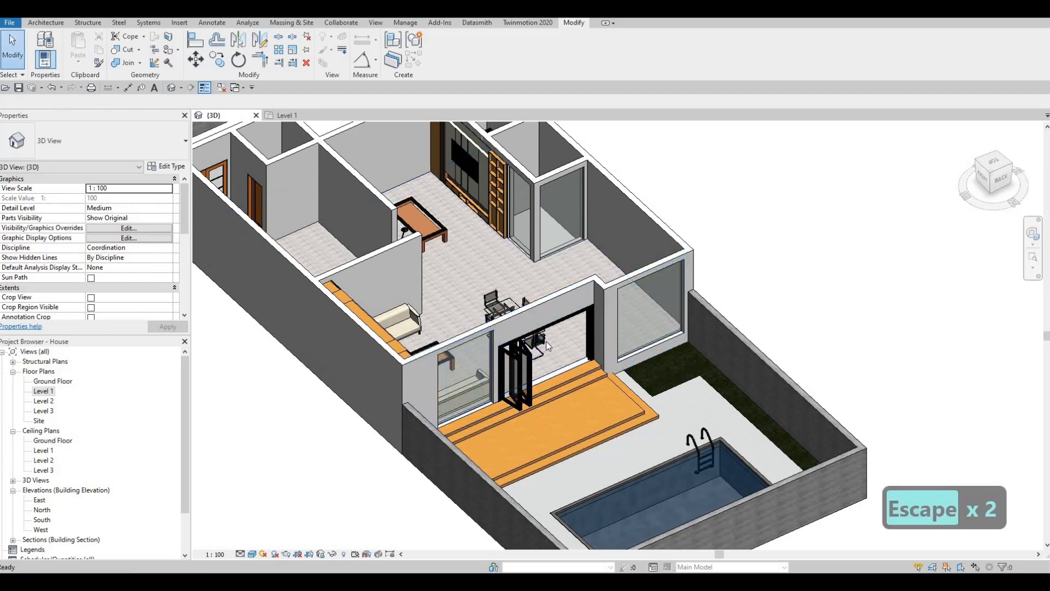
{"action": "left_click", "coordinate": [645, 296]}
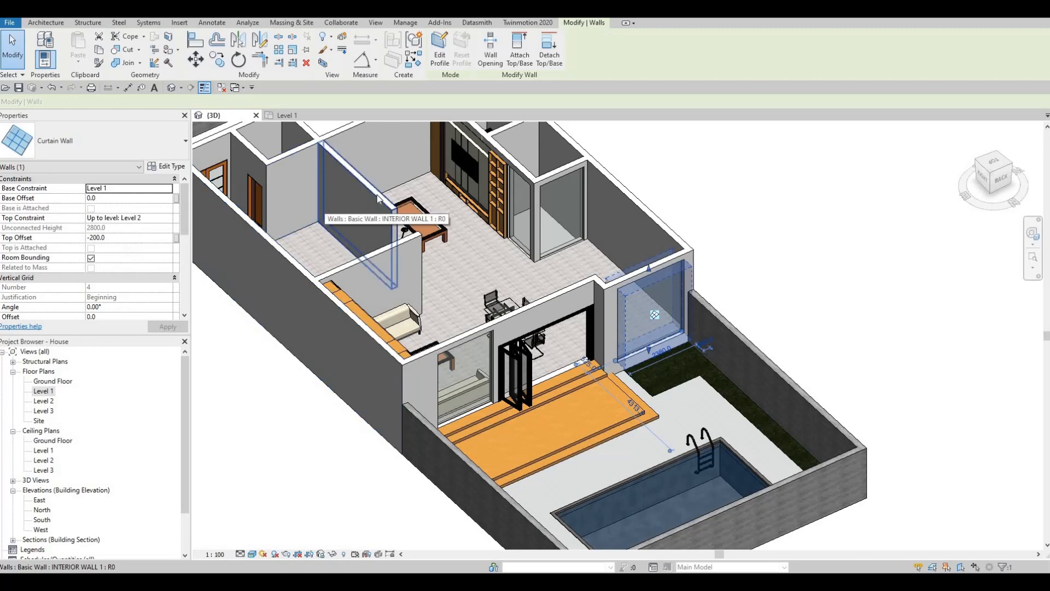
{"action": "key", "text": "Escape"}
{"action": "middle_click_drag", "start_coordinate": [562, 291], "coordinate": [533, 289], "text": "shift"}
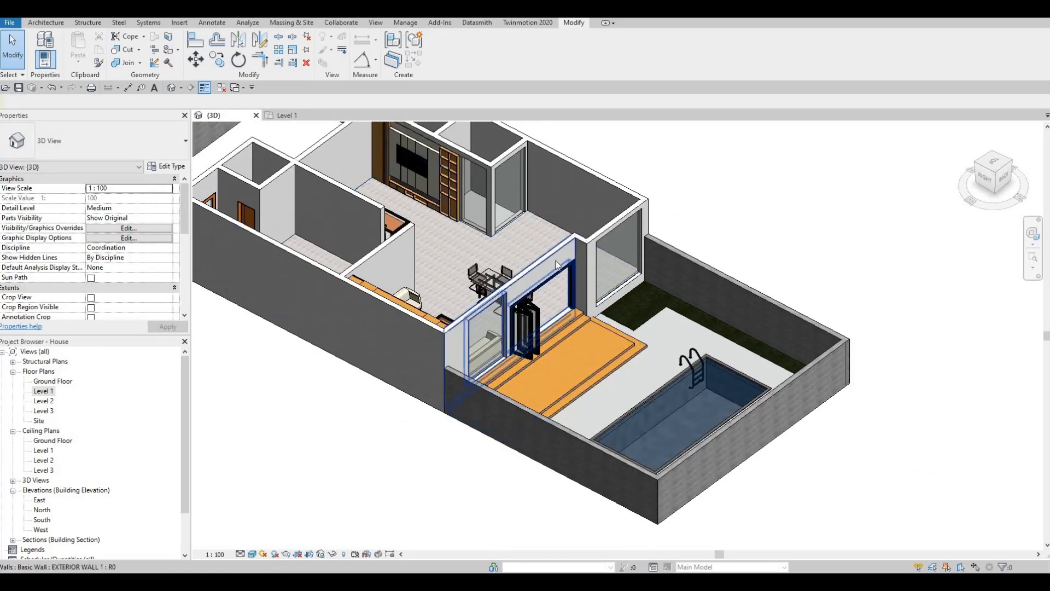
{"action": "left_click", "coordinate": [490, 317]}
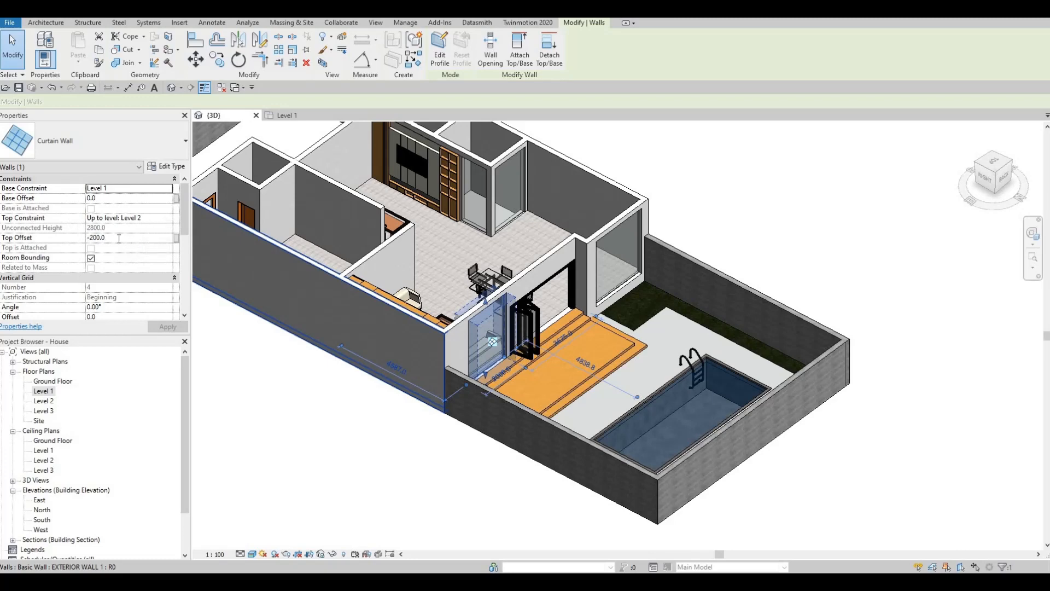
{"action": "left_click", "coordinate": [118, 238]}
{"action": "middle_click_drag", "start_coordinate": [220, 286], "coordinate": [420, 299], "text": "shift"}
{"action": "middle_click_drag", "start_coordinate": [213, 268], "coordinate": [481, 310], "text": "shift"}
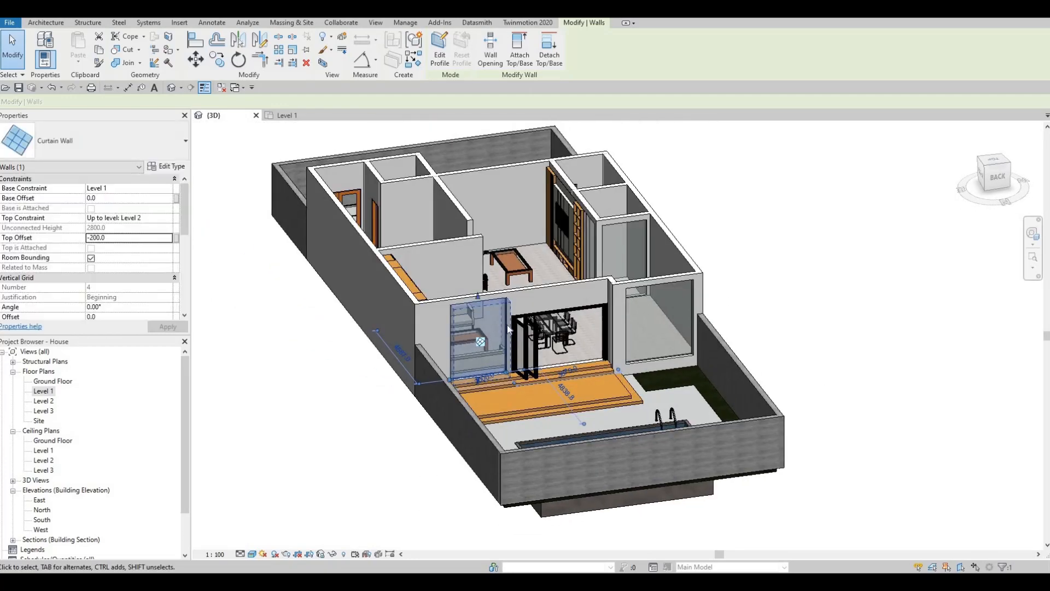
{"action": "key", "text": "Escape"}
{"action": "key", "text": "Escape"}
Lower the top of the curtain wall next to the folding door by setting its top offset to -800.
{"action": "left_click", "coordinate": [480, 303]}
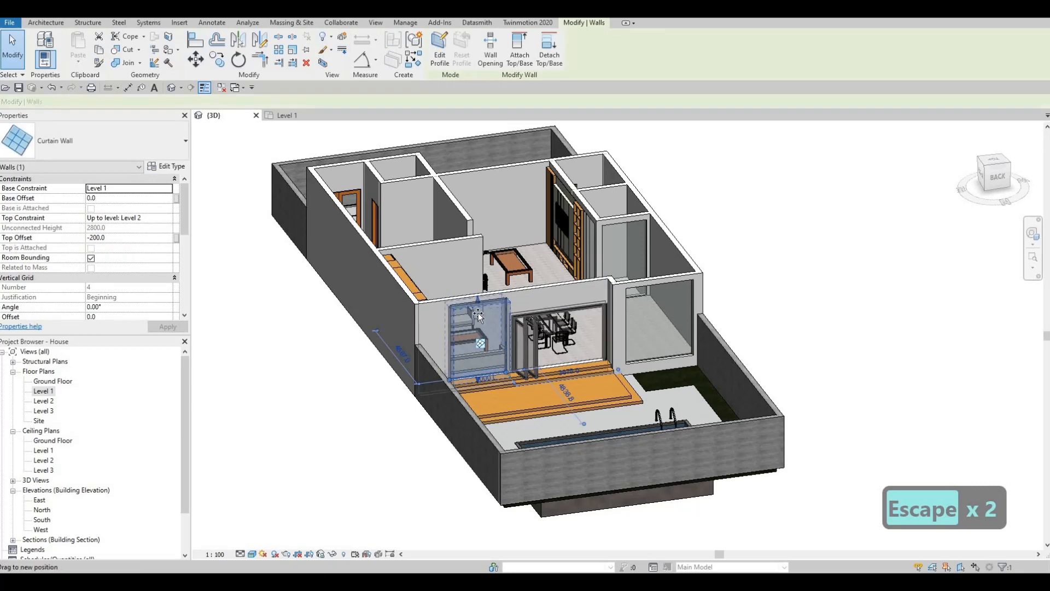
{"action": "left_click", "coordinate": [120, 236]}
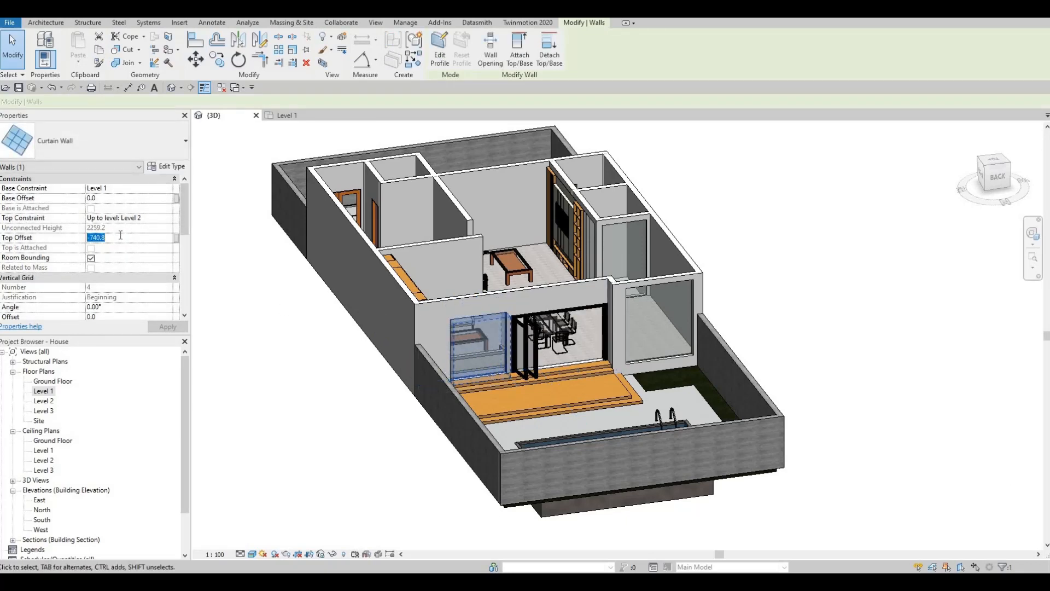
{"action": "type", "text": "-800"}
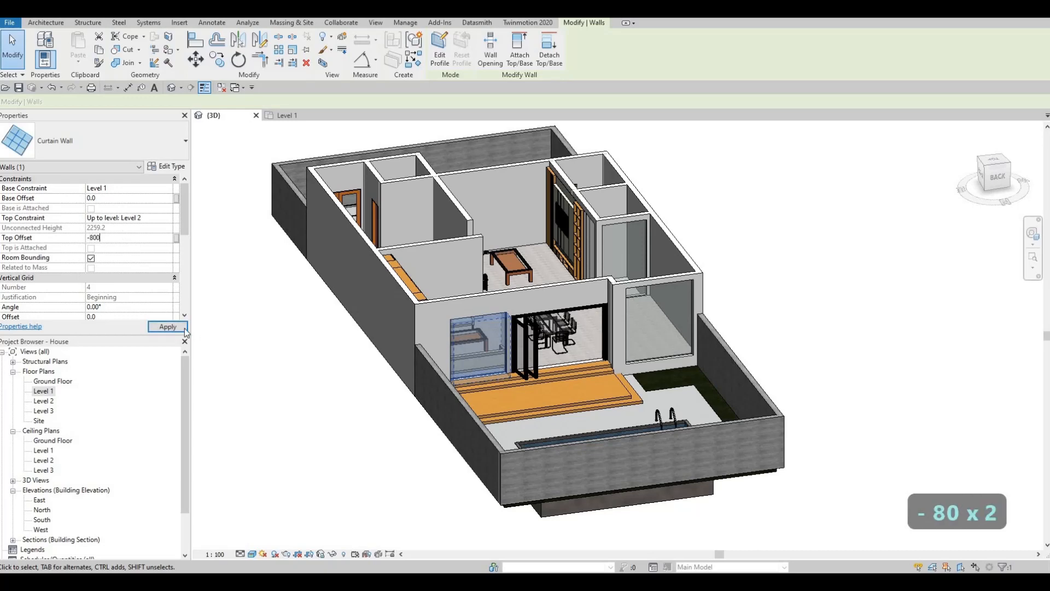
{"action": "key", "text": "Escape"}
{"action": "key", "text": "Escape"}
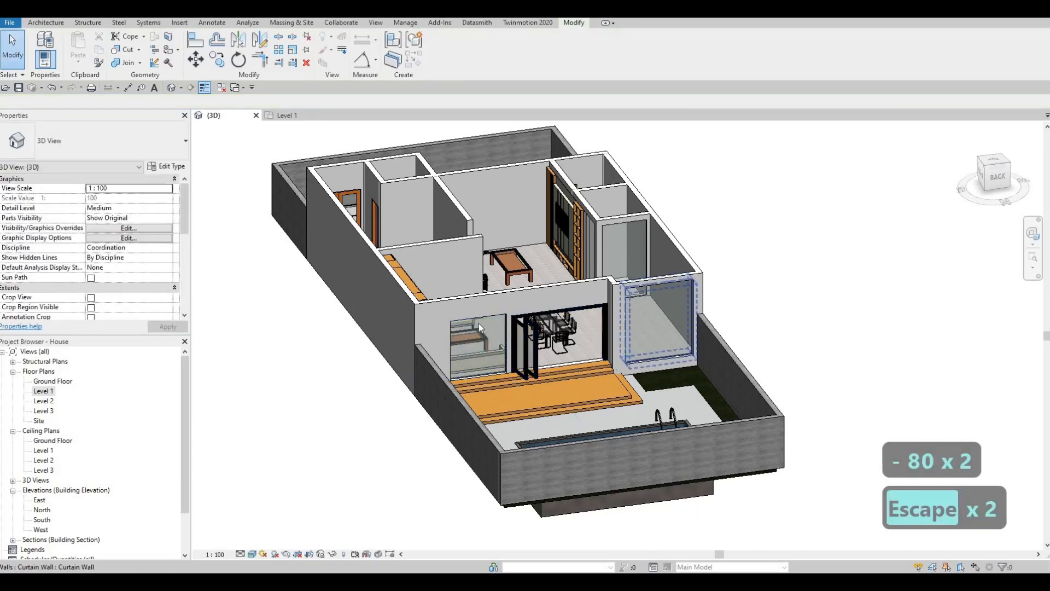
Copy the -800 top offset from this curtain wall to the larger one beside the grass strip.
{"action": "left_click", "coordinate": [499, 328]}
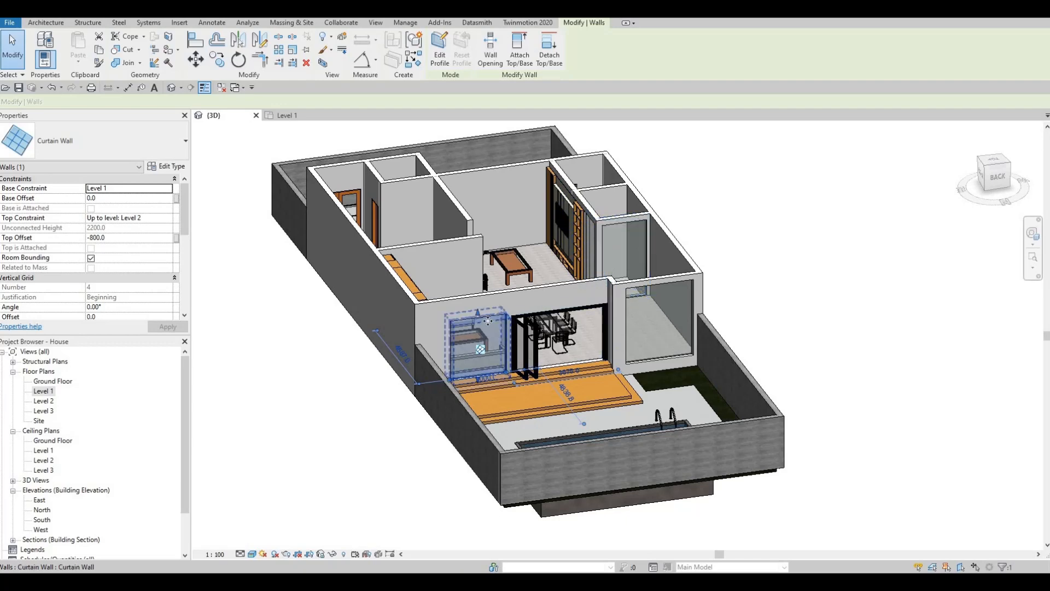
{"action": "left_click", "coordinate": [122, 239]}
{"action": "key", "text": "ctrl+c"}
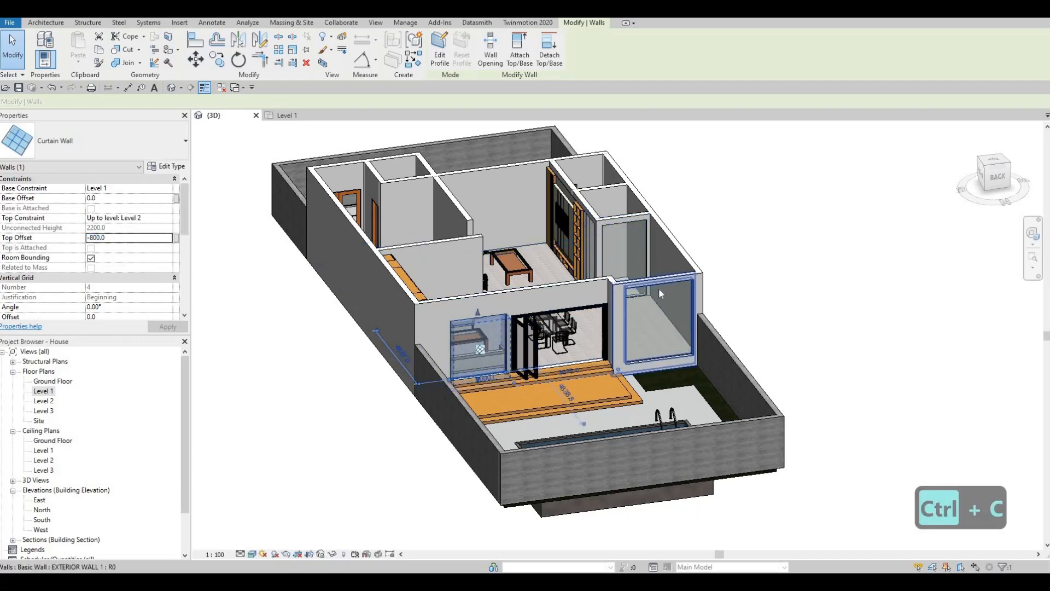
{"action": "left_click", "coordinate": [658, 288]}
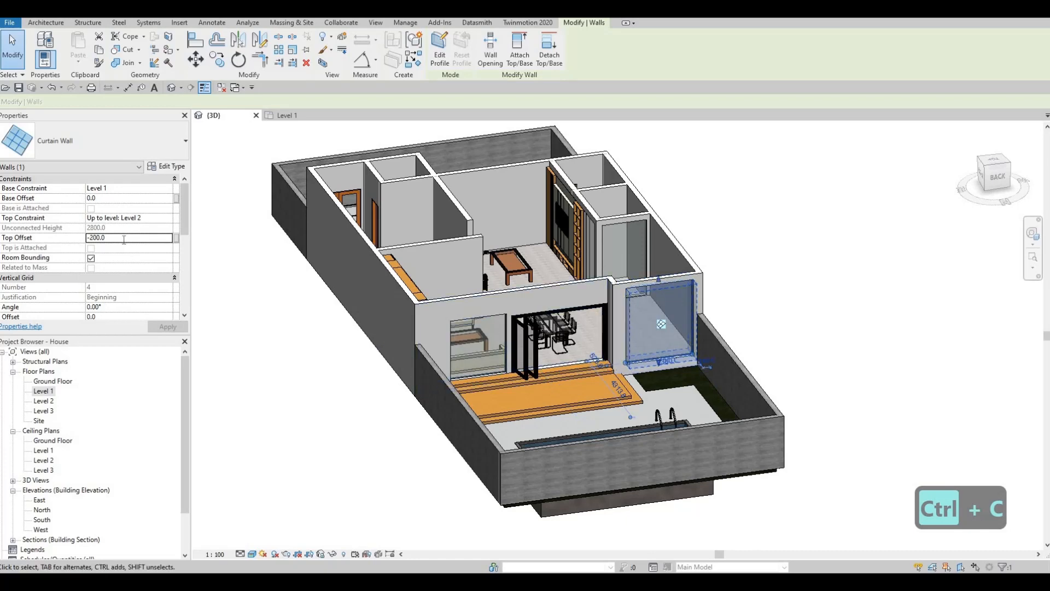
{"action": "key", "text": "ctrl+f"}
{"action": "key", "text": "ctrl+v"}
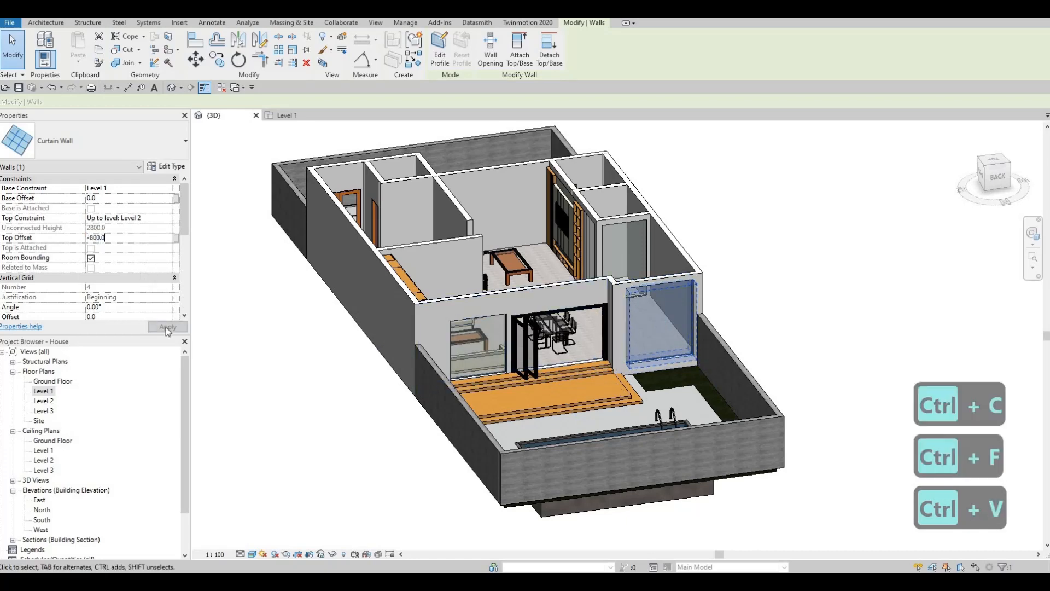
{"action": "key", "text": "Escape"}
{"action": "key", "text": "Escape"}
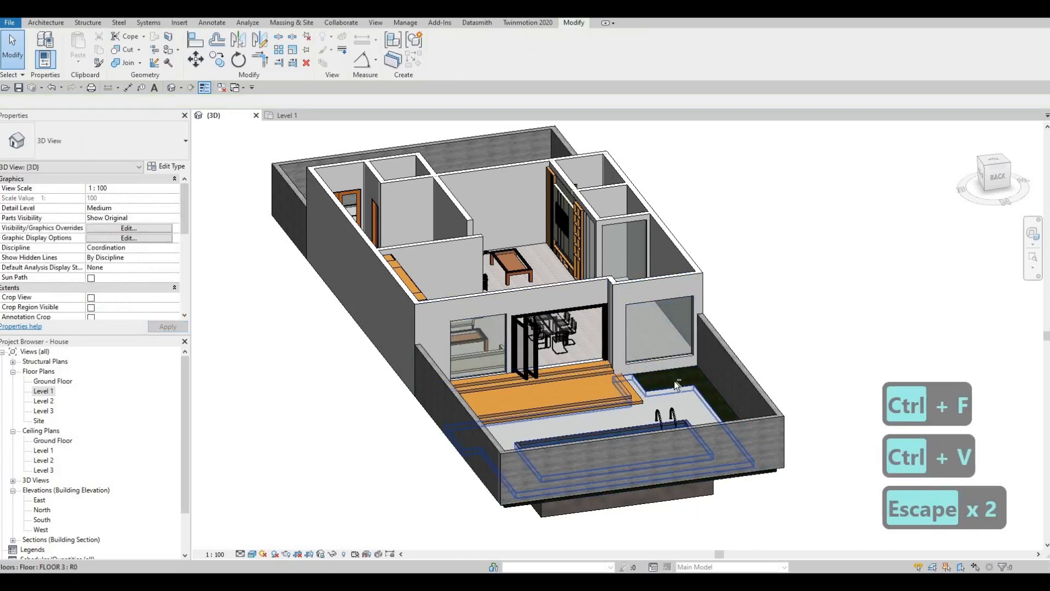
{"action": "key", "text": "Escape"}
Raise the bottom edge of the smaller curtain wall next to the folding door to make a window with a sill.
{"action": "middle_click_drag", "start_coordinate": [609, 346], "coordinate": [581, 298], "text": "shift"}
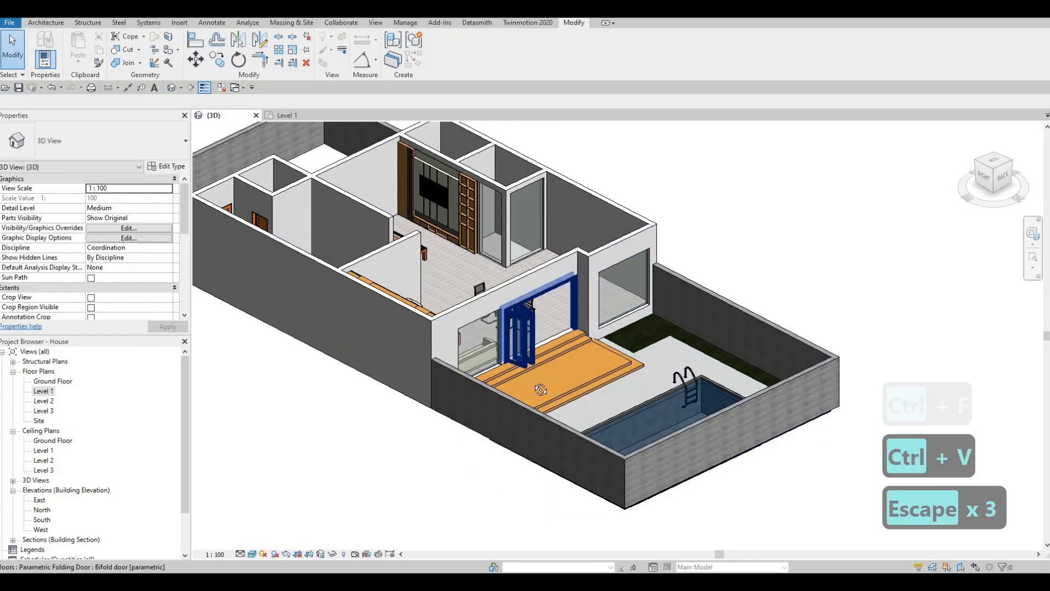
{"action": "middle_click_drag", "start_coordinate": [379, 424], "coordinate": [373, 369], "text": "shift"}
{"action": "scroll", "coordinate": [373, 369], "scroll_direction": "up", "scroll_amount": 5}
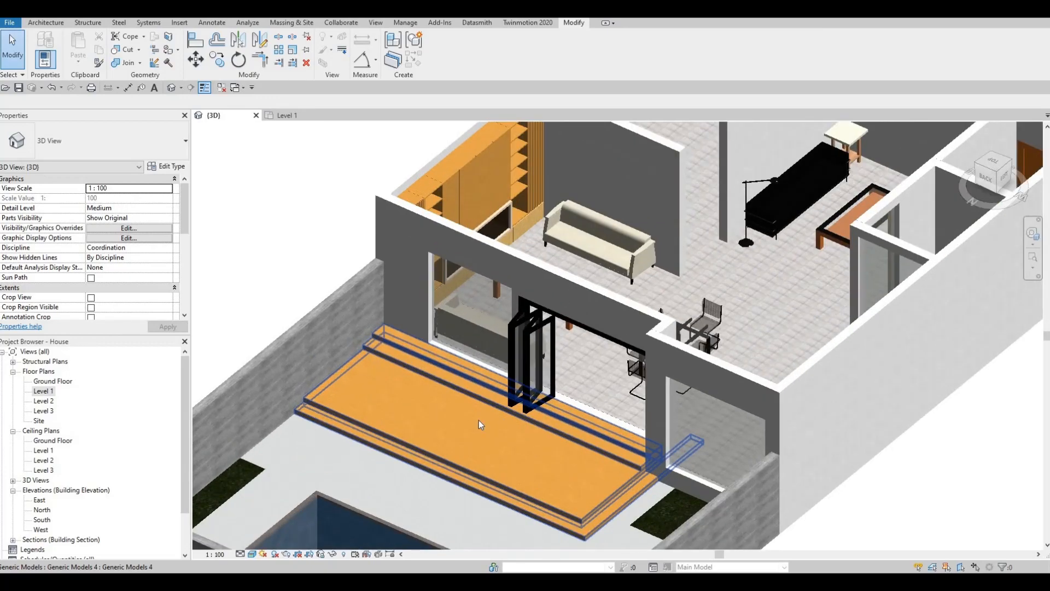
{"action": "middle_click_drag", "start_coordinate": [521, 400], "coordinate": [473, 362], "text": "shift"}
{"action": "left_click", "coordinate": [475, 364]}
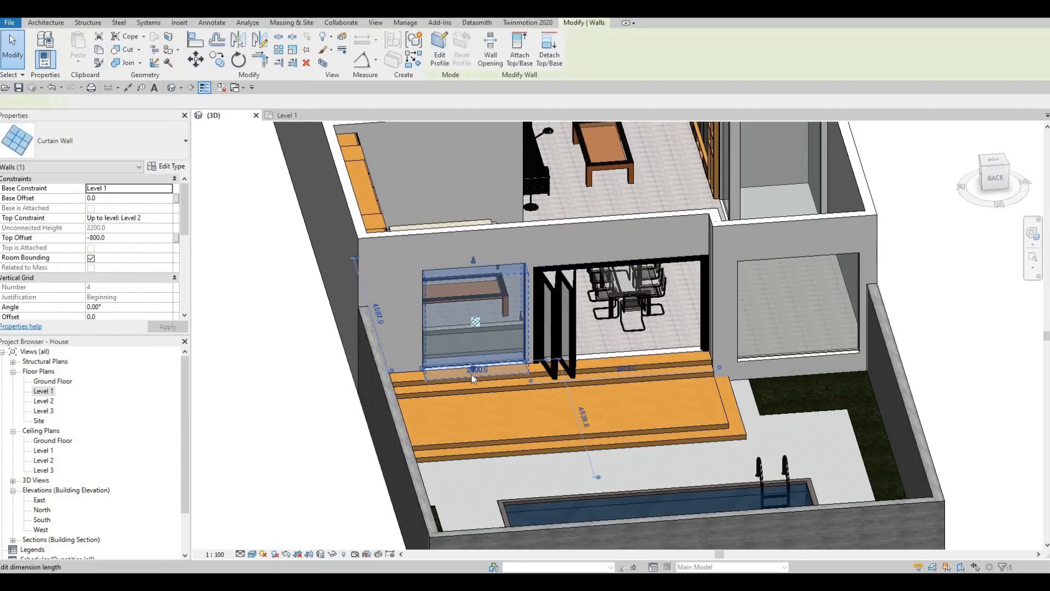
{"action": "scroll", "coordinate": [476, 366], "scroll_direction": "up", "scroll_amount": 6}
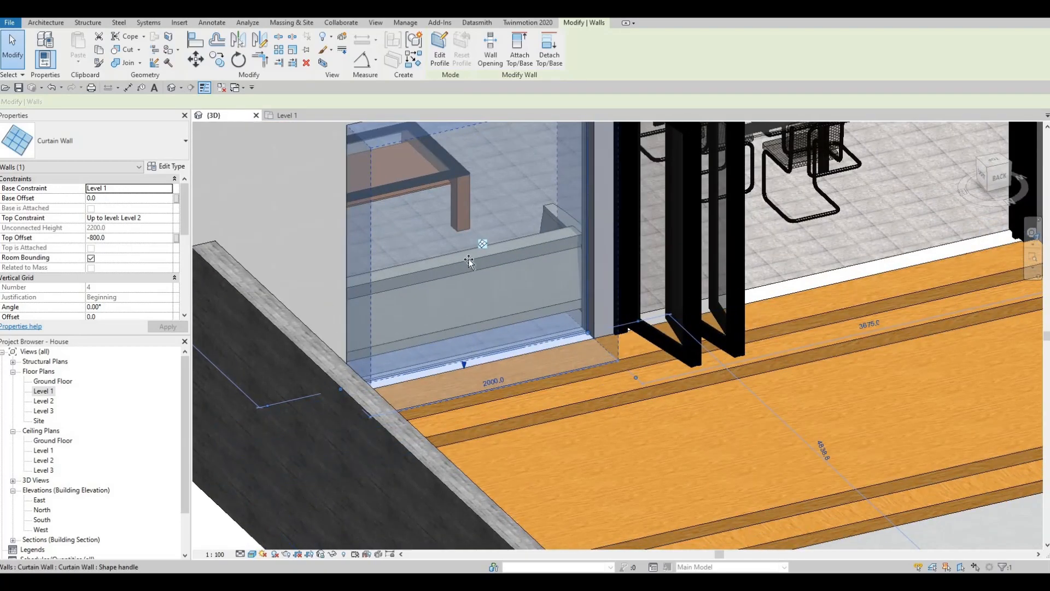
{"action": "mouse_move", "coordinate": [468, 258]}
{"action": "left_mouse_down"}
{"action": "mouse_move", "coordinate": [467, 245]}
{"action": "mouse_move", "coordinate": [475, 267]}
{"action": "left_mouse_up"}
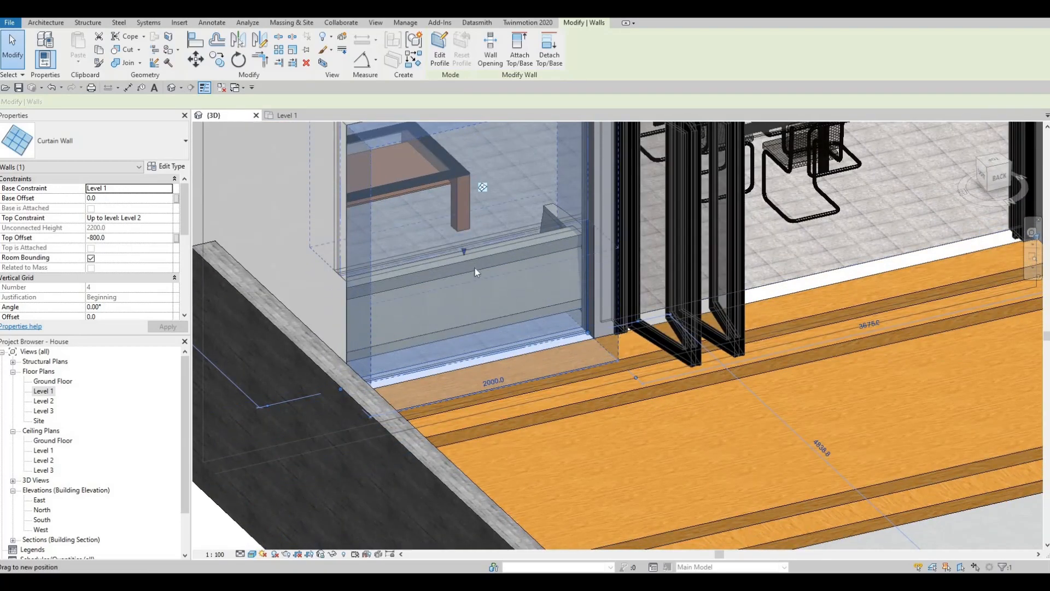
{"action": "scroll", "coordinate": [479, 318], "scroll_direction": "down", "scroll_amount": 6}
{"action": "key", "text": "Escape"}
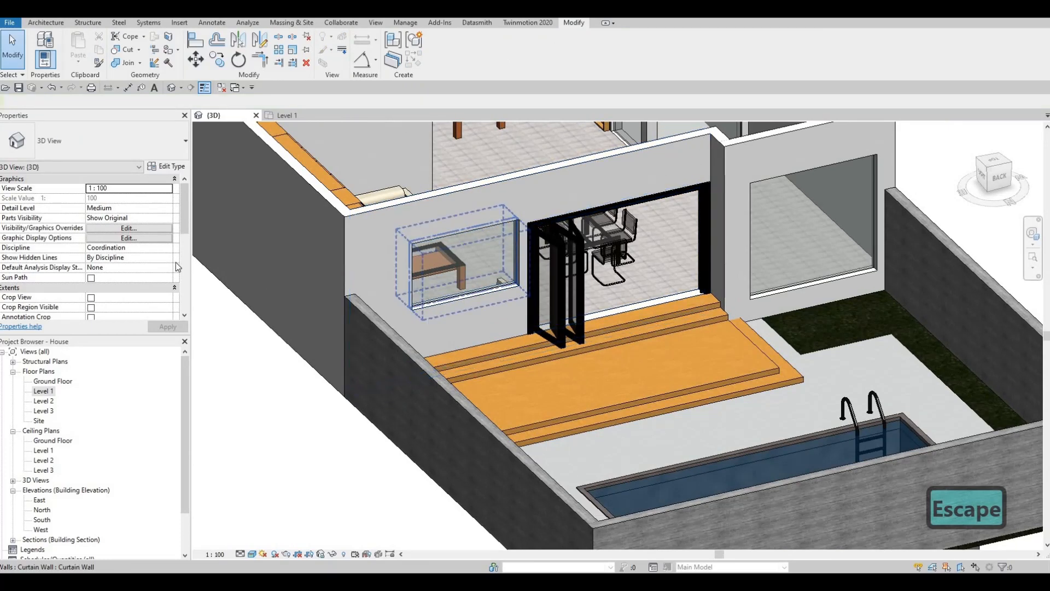
Set the base offset of the smaller curtain wall next to the folding door to 950.
{"action": "left_click", "coordinate": [458, 299]}
{"action": "left_click", "coordinate": [116, 199]}
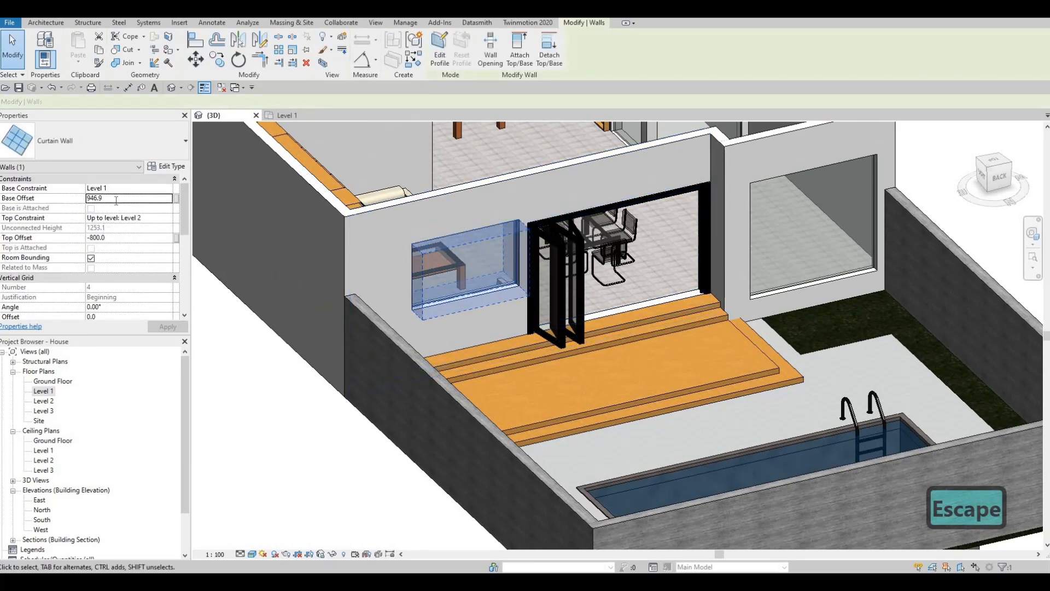
{"action": "type", "text": "950"}
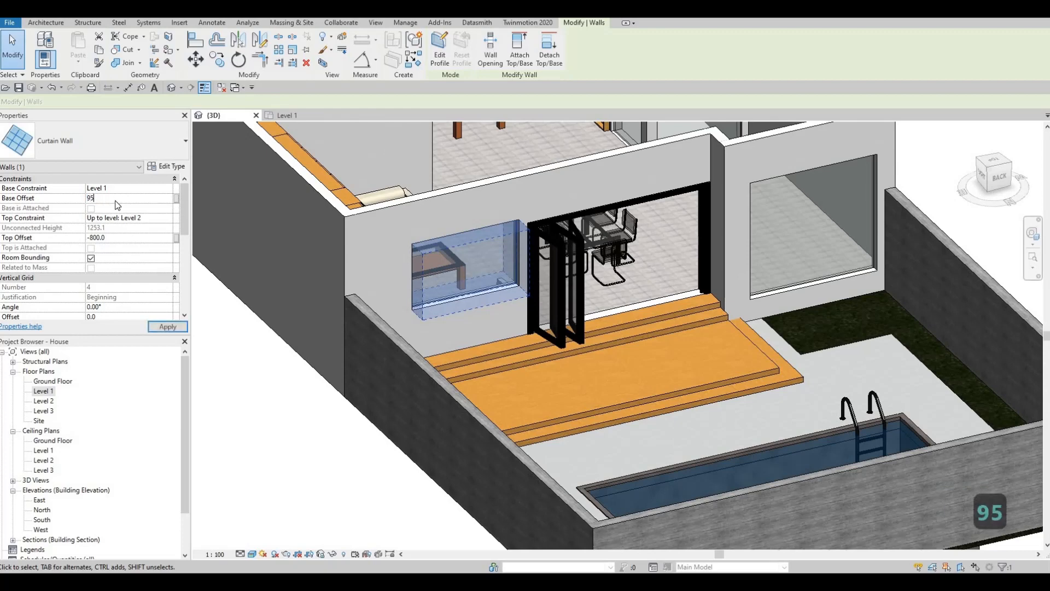
{"action": "key", "text": "Return"}
{"action": "key", "text": "Escape"}
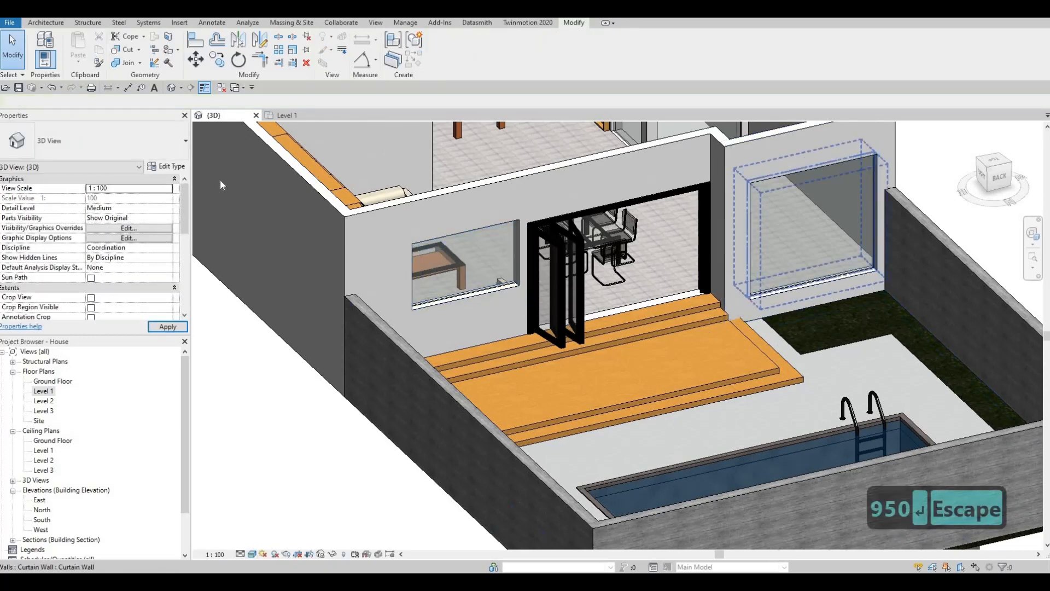
Raise the bottom of the larger curtain wall beside the grass strip by setting its base offset to 950.
{"action": "left_click", "coordinate": [811, 300]}
{"action": "left_click", "coordinate": [126, 199]}
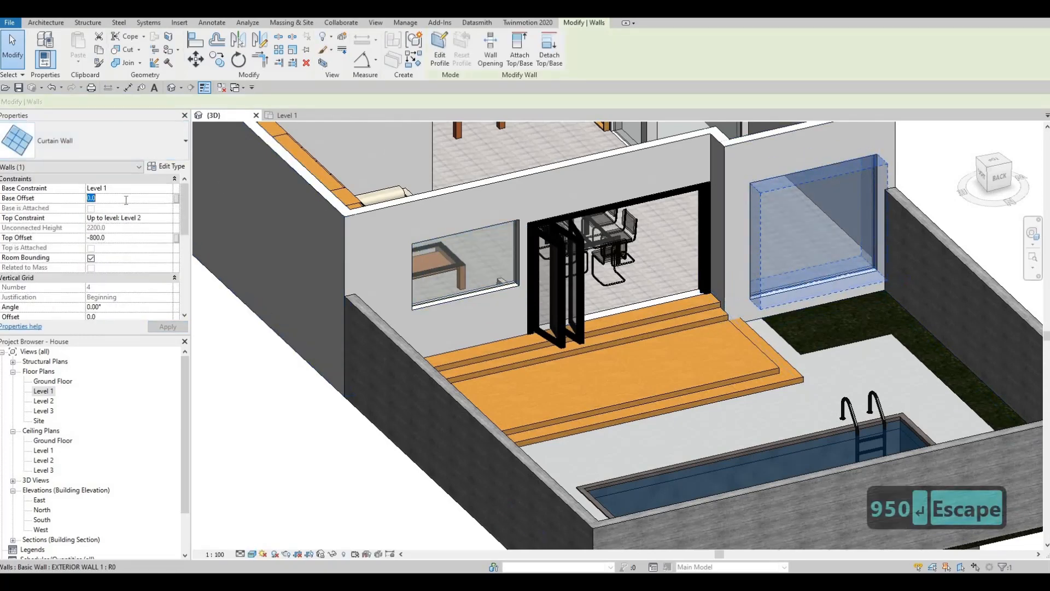
{"action": "type", "text": "950"}
{"action": "key", "text": "Return"}
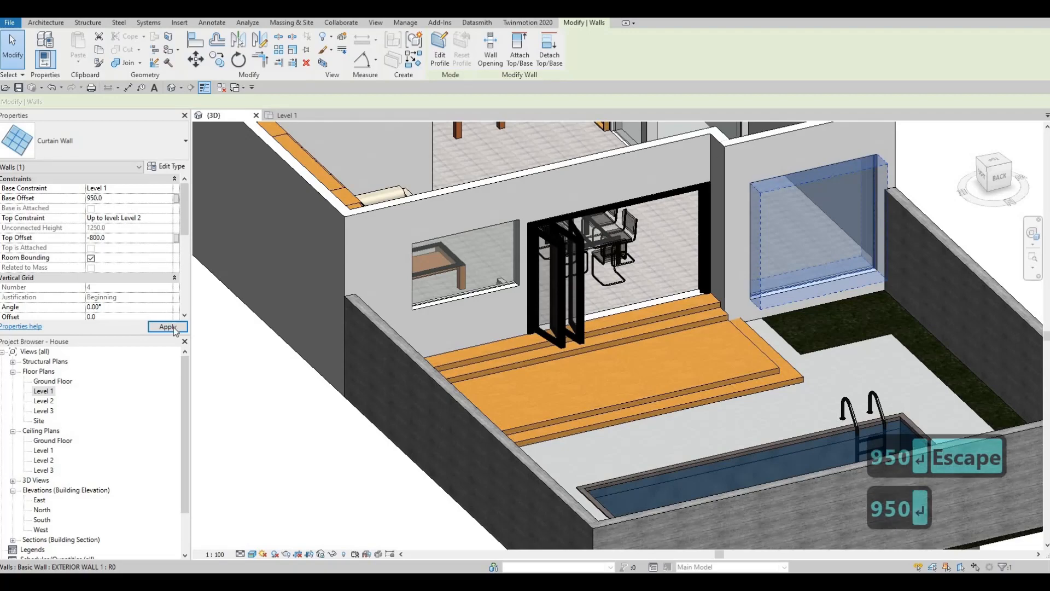
{"action": "key", "text": "Escape"}
{"action": "key", "text": "Escape"}
{"action": "key", "text": "Escape"}
Examine both rear curtain-wall windows and the folding door from several angles, from outside and above.
{"action": "middle_click_drag", "start_coordinate": [624, 377], "coordinate": [716, 280], "text": "shift"}
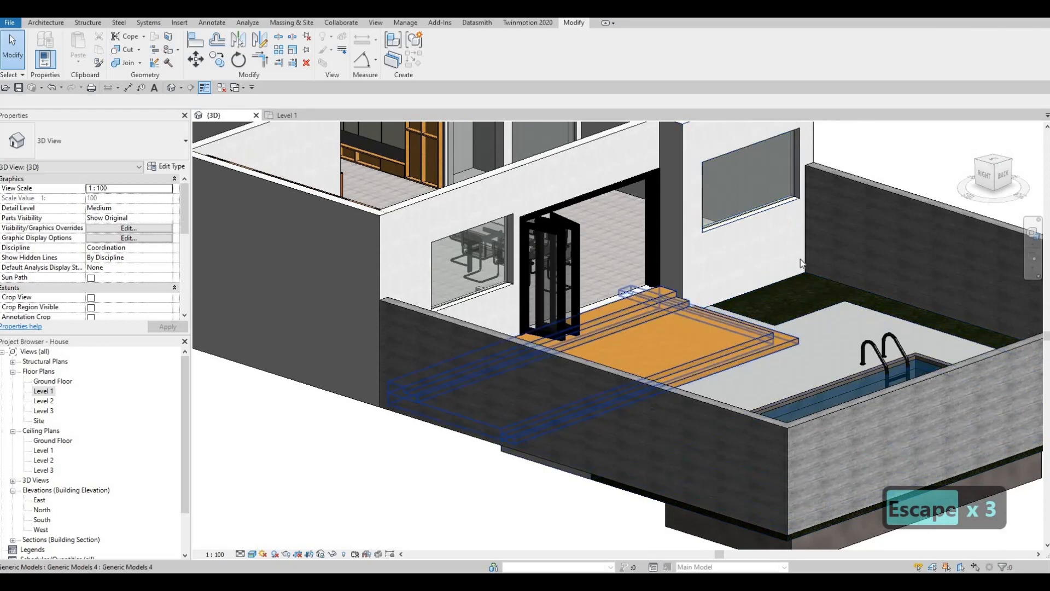
{"action": "middle_click_drag", "start_coordinate": [801, 264], "coordinate": [797, 284], "text": "shift"}
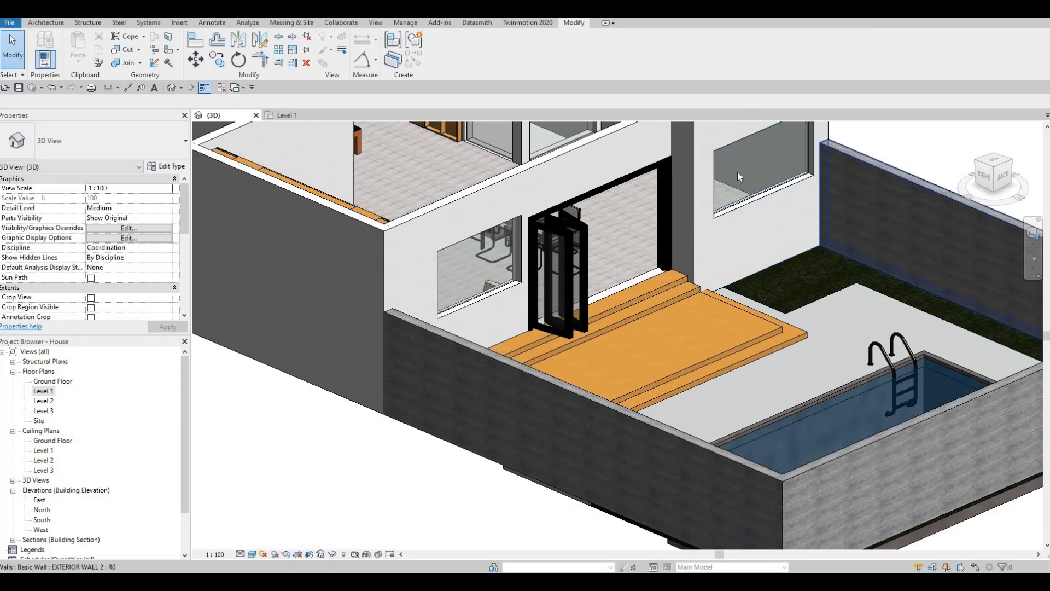
{"action": "scroll", "coordinate": [697, 265], "scroll_direction": "down", "scroll_amount": 1}
{"action": "middle_click_drag", "start_coordinate": [697, 264], "coordinate": [676, 315]}
{"action": "scroll", "coordinate": [706, 259], "scroll_direction": "up", "scroll_amount": 2}
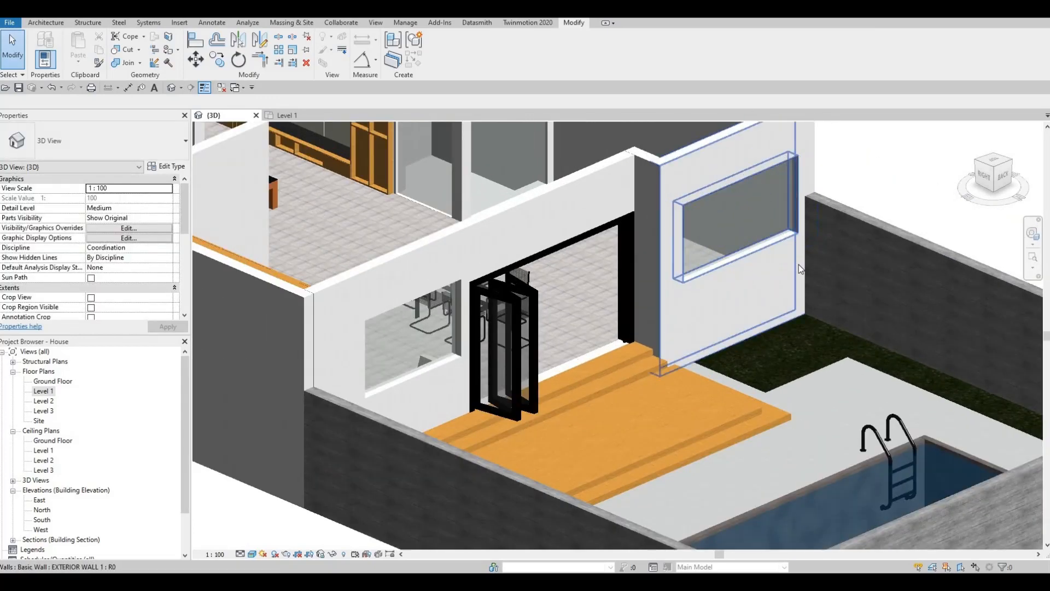
{"action": "middle_click_drag", "start_coordinate": [799, 264], "coordinate": [806, 327], "text": "shift"}
{"action": "middle_click_drag", "start_coordinate": [591, 339], "coordinate": [557, 377], "text": "shift"}
{"action": "scroll", "coordinate": [548, 424], "scroll_direction": "down", "scroll_amount": 3}
{"action": "scroll", "coordinate": [532, 392], "scroll_direction": "down", "scroll_amount": 2}
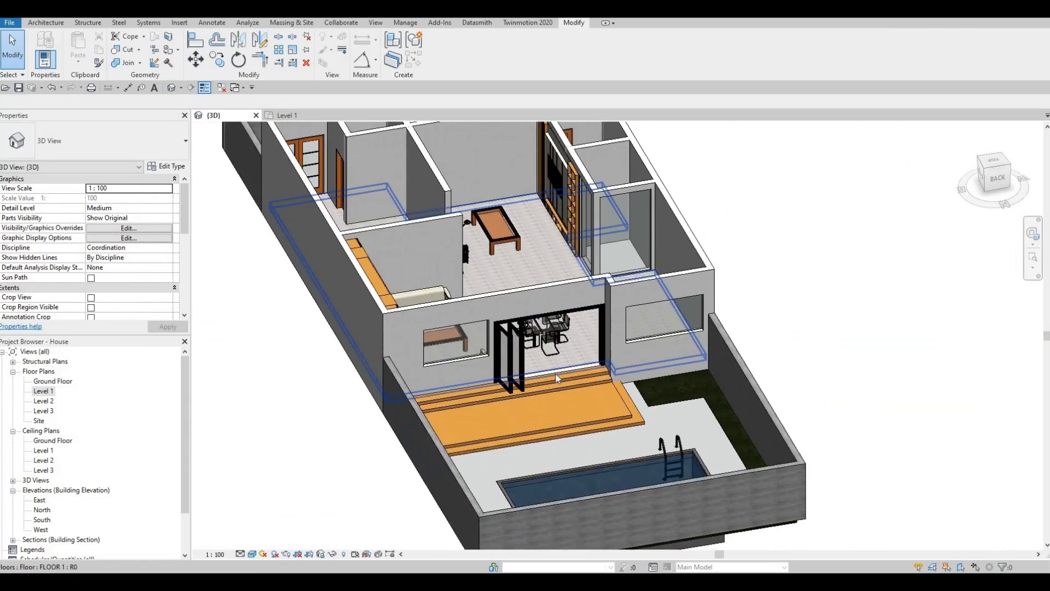
{"action": "scroll", "coordinate": [541, 394], "scroll_direction": "up", "scroll_amount": 3}
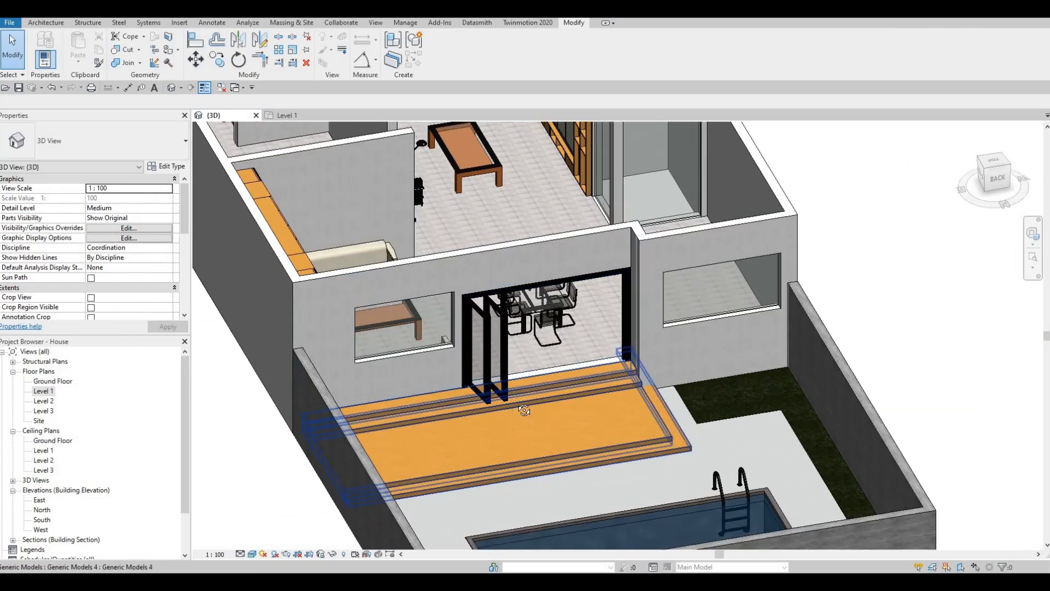
{"action": "middle_click_drag", "start_coordinate": [524, 410], "coordinate": [473, 228], "text": "shift"}
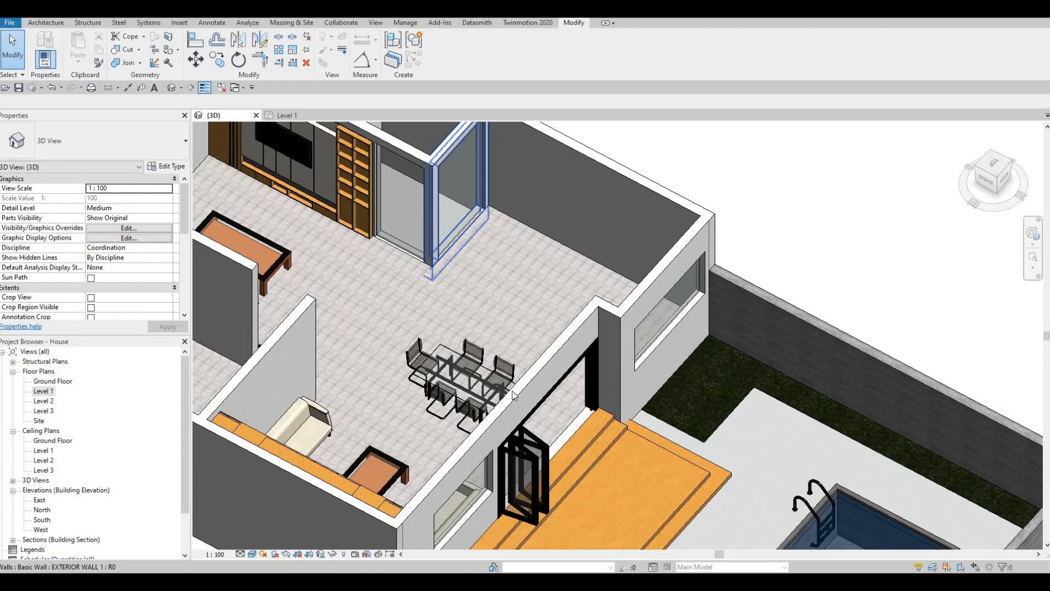
Check which floor type the grass strip beside the rear wall uses.
{"action": "left_click", "coordinate": [688, 397]}
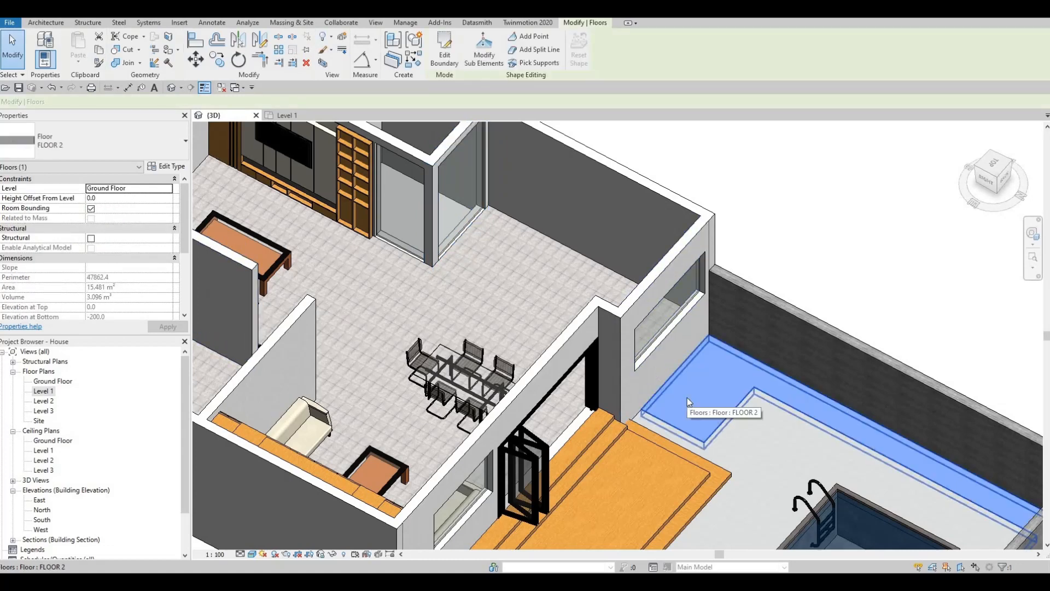
{"action": "key", "text": "Escape"}
{"action": "key", "text": "Escape"}
{"action": "key", "text": "Escape"}
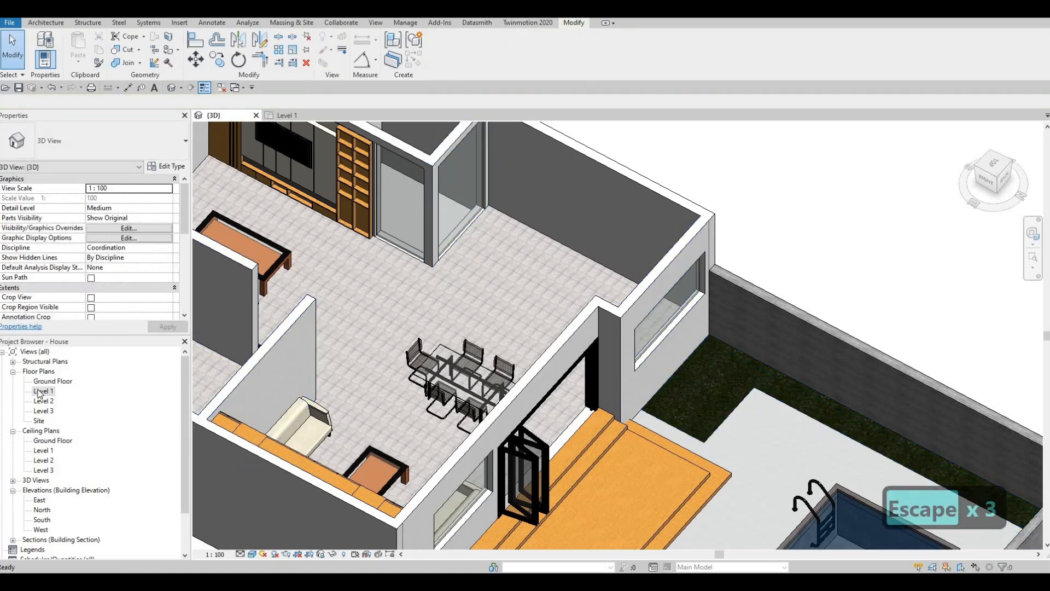
Start a floor boundary sketch on the Level 1 plan using the FLOOR 2 type.
{"action": "double_click", "coordinate": [55, 391]}
{"action": "middle_click_drag", "start_coordinate": [599, 393], "coordinate": [626, 124]}
{"action": "middle_click_drag", "start_coordinate": [558, 378], "coordinate": [581, 258]}
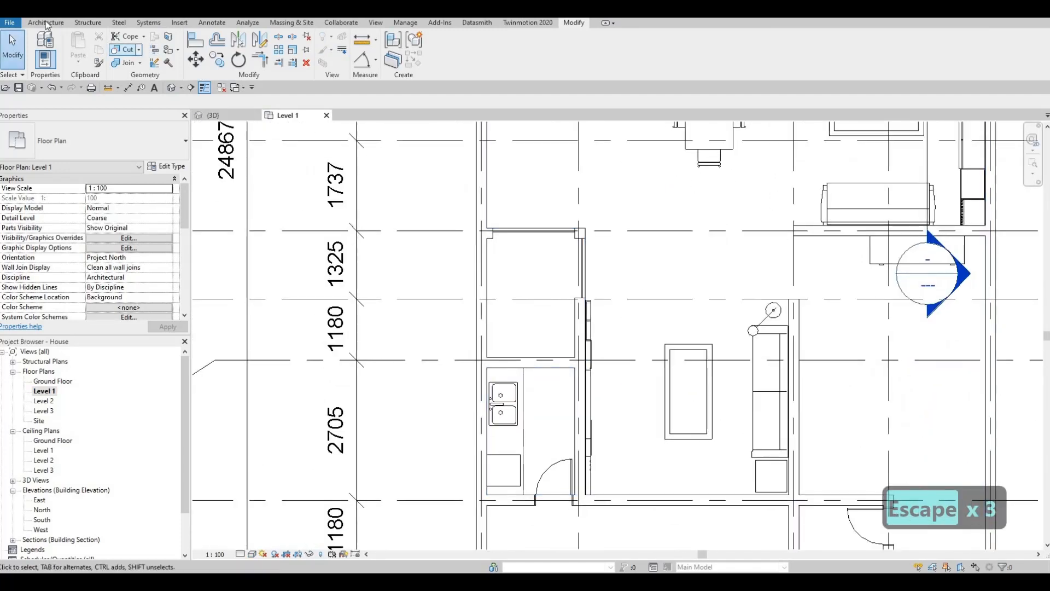
{"action": "left_click", "coordinate": [46, 22]}
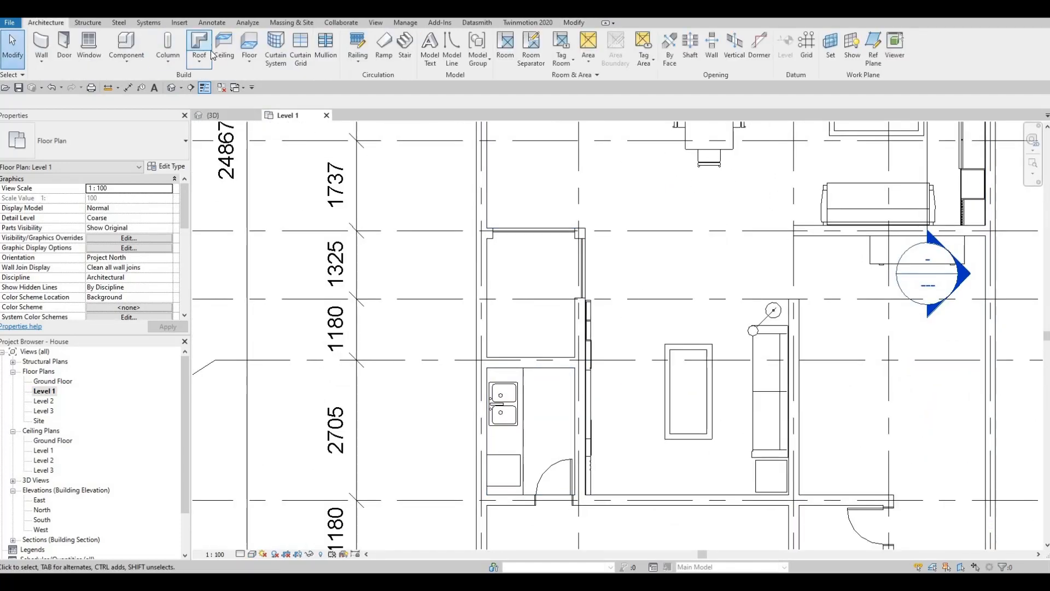
{"action": "left_click", "coordinate": [244, 47]}
{"action": "left_click", "coordinate": [110, 143]}
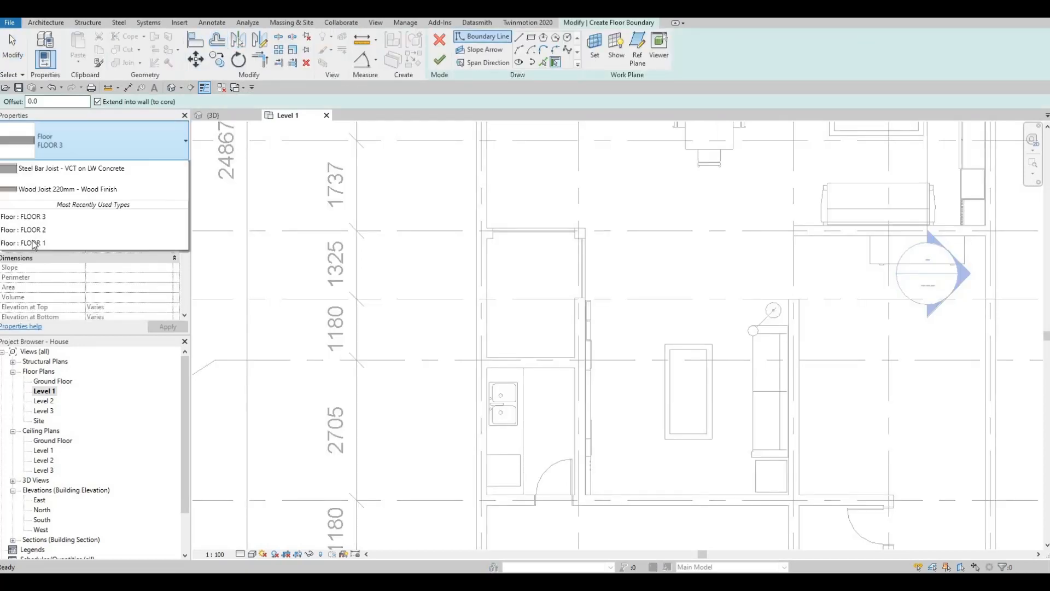
{"action": "left_click", "coordinate": [34, 221]}
Sketch a rectangular floor boundary covering the small glazed courtyard above the kitchen and finish the floor.
{"action": "left_click", "coordinate": [520, 38]}
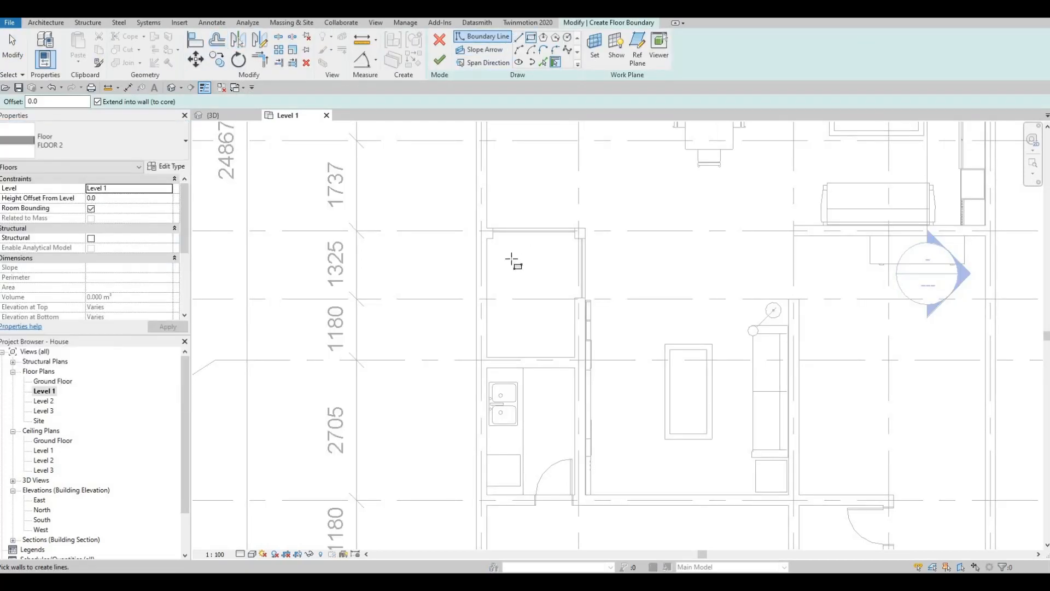
{"action": "scroll", "coordinate": [509, 254], "scroll_direction": "up", "scroll_amount": 4}
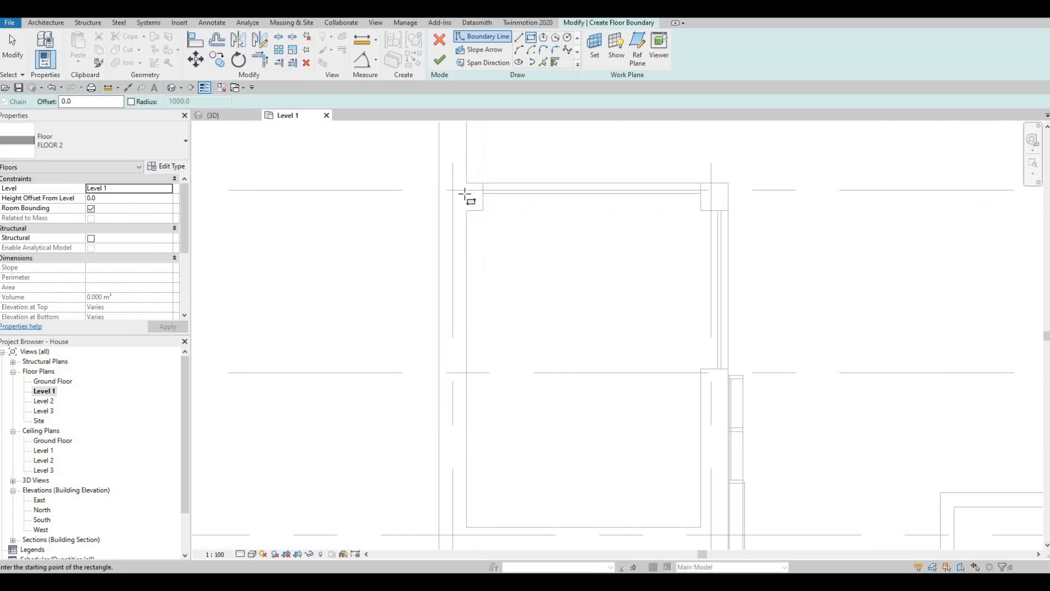
{"action": "left_click", "coordinate": [467, 197]}
{"action": "middle_click_drag", "start_coordinate": [666, 382], "coordinate": [620, 242]}
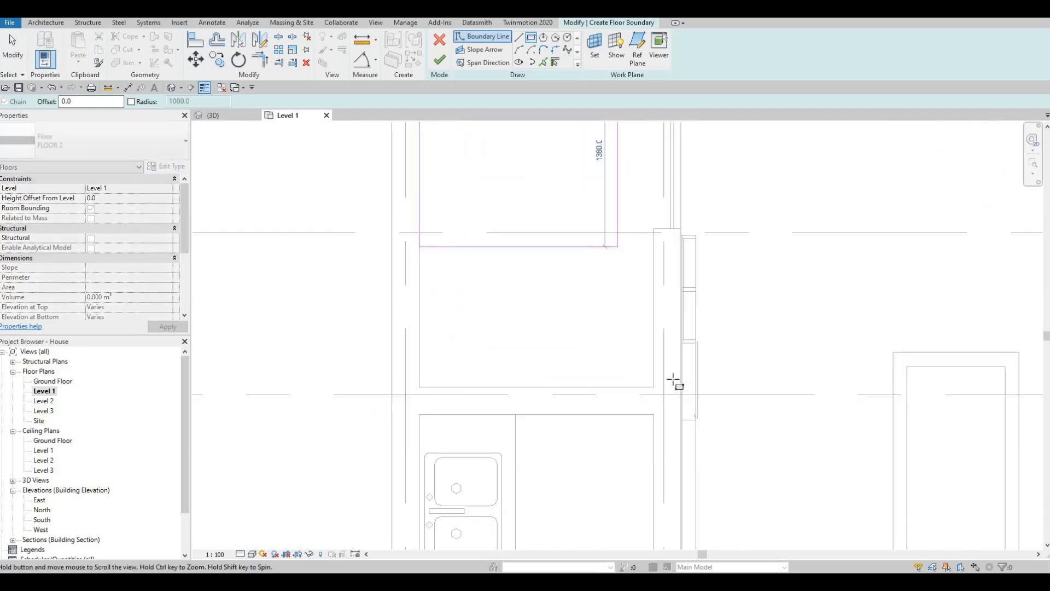
{"action": "left_click", "coordinate": [646, 321]}
{"action": "key", "text": "Escape"}
{"action": "key", "text": "Escape"}
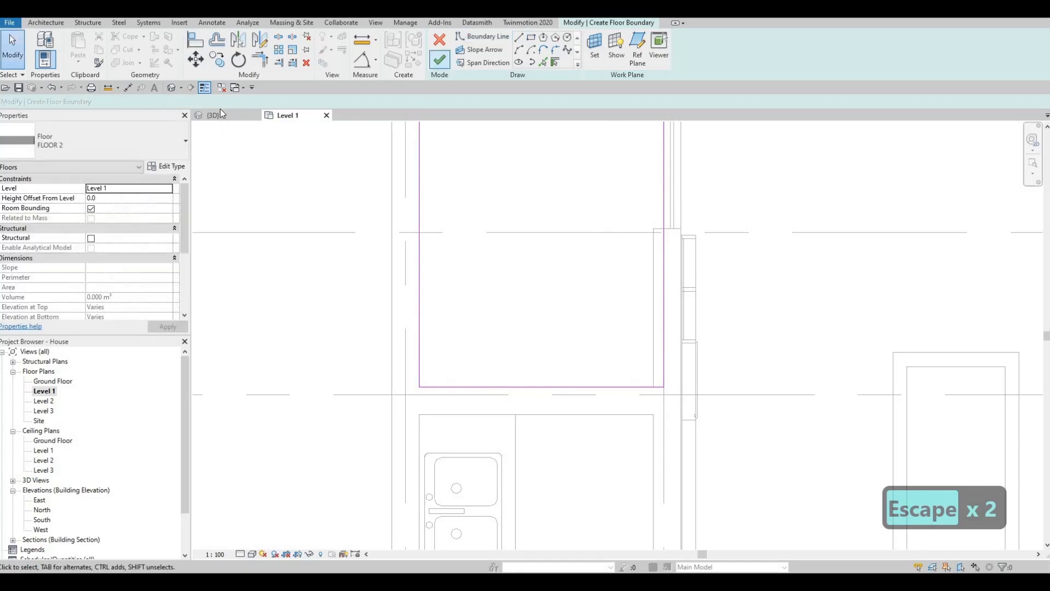
Inspect the new grass floor behind the courtyard glass beside the TV wall in the 3D view.
{"action": "left_click", "coordinate": [213, 115]}
{"action": "key", "text": "Escape"}
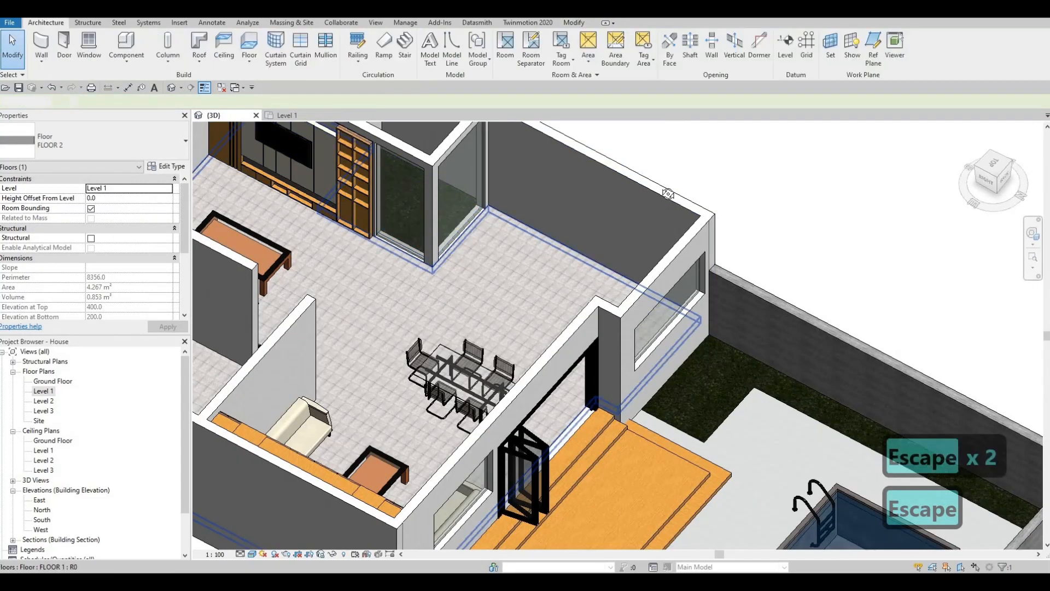
{"action": "key", "text": "Escape"}
{"action": "middle_click_drag", "start_coordinate": [668, 193], "coordinate": [618, 424], "text": "shift"}
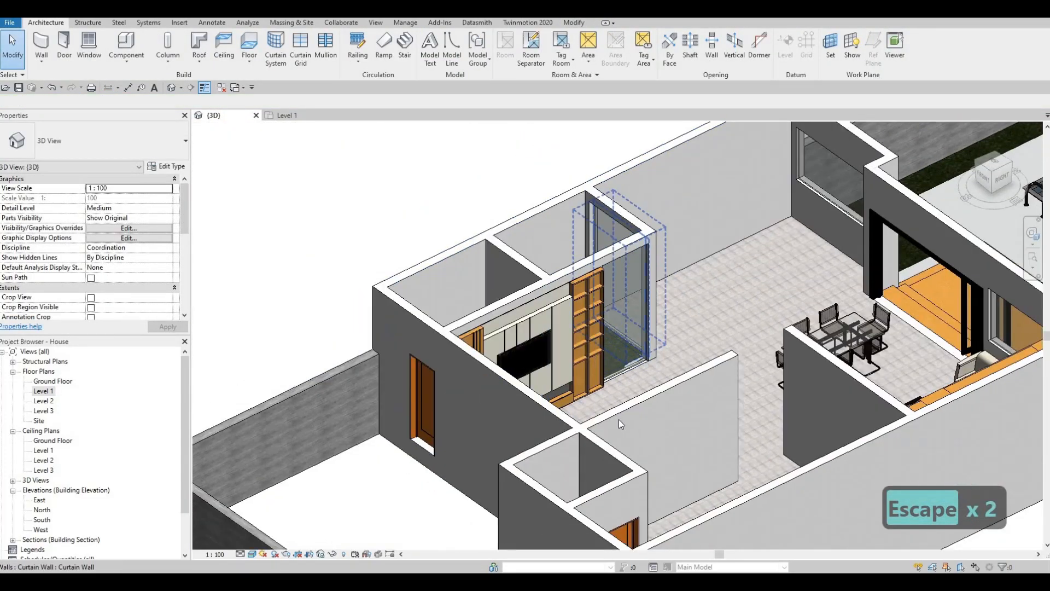
{"action": "scroll", "coordinate": [618, 419], "scroll_direction": "up", "scroll_amount": 5}
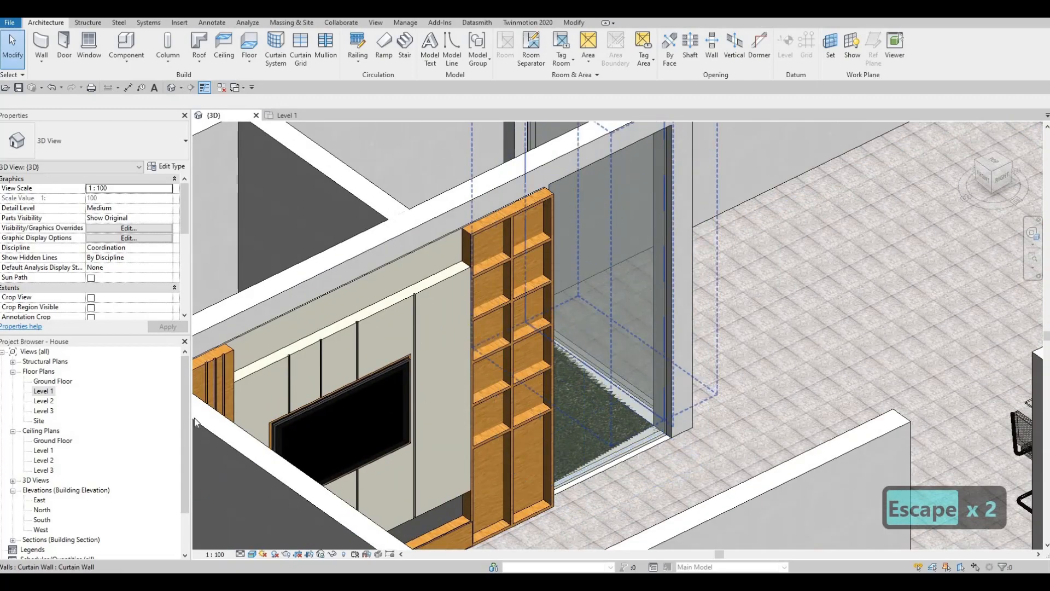
Edit the courtyard floor's boundary on Level 1, pulling the two edges along the glazed sides in to the inner wall faces.
{"action": "double_click", "coordinate": [44, 391]}
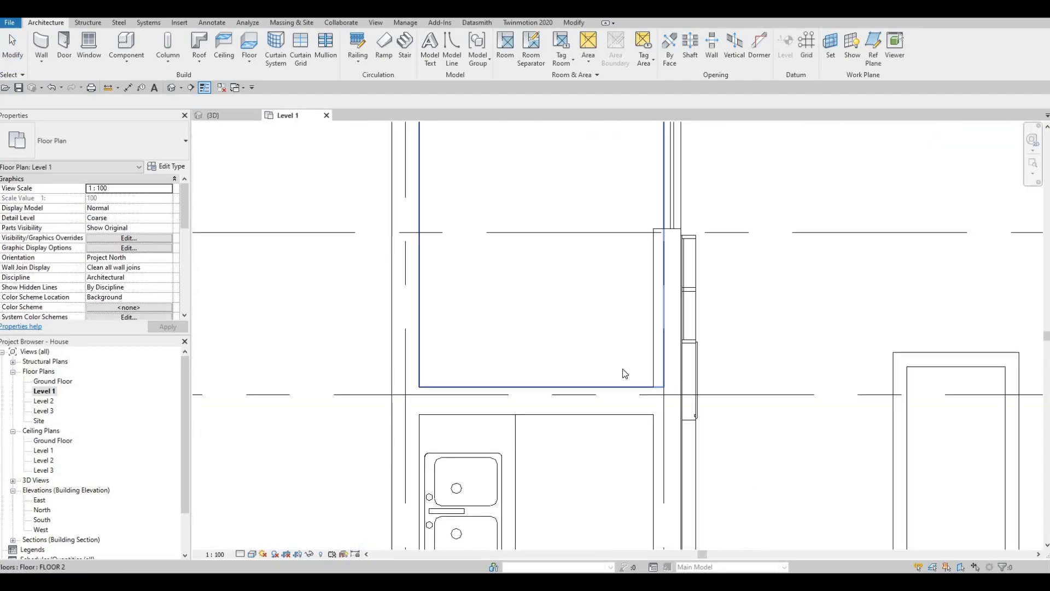
{"action": "middle_click_drag", "start_coordinate": [646, 160], "coordinate": [656, 271]}
{"action": "scroll", "coordinate": [656, 271], "scroll_direction": "down", "scroll_amount": 1}
{"action": "key", "text": "Escape"}
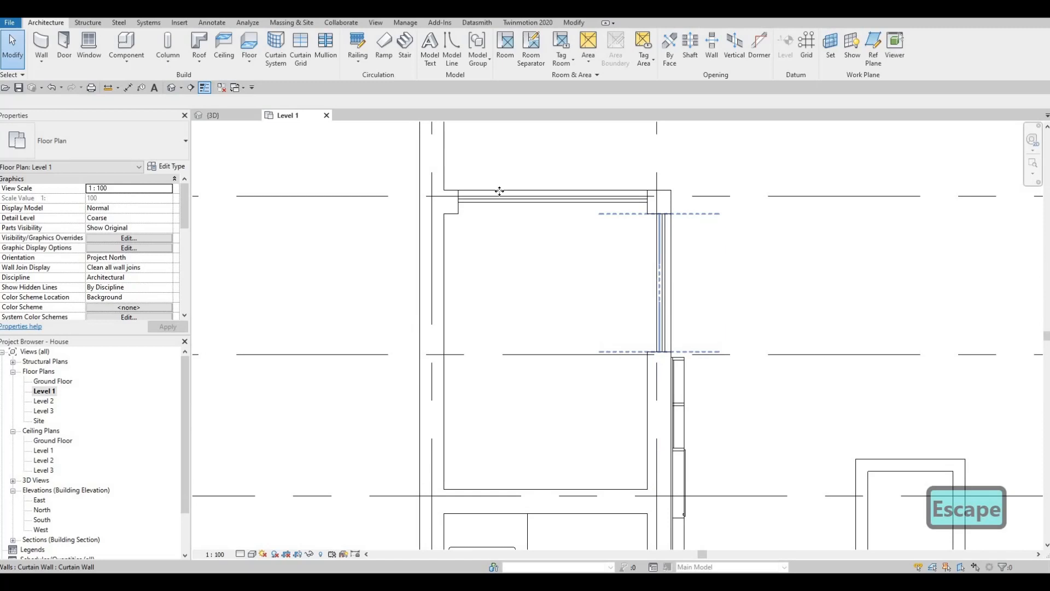
{"action": "double_click", "coordinate": [460, 213]}
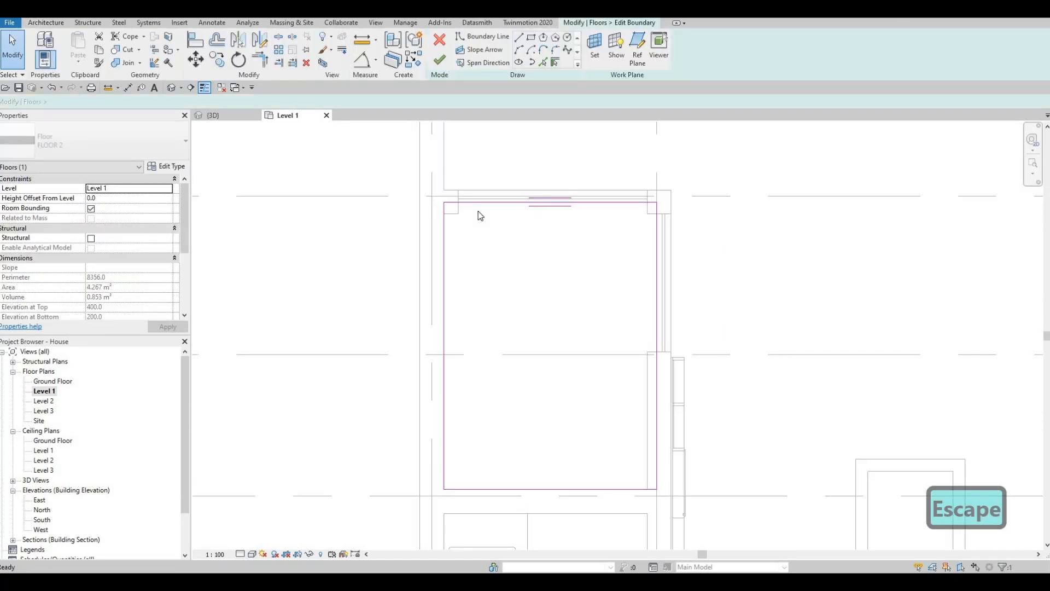
{"action": "scroll", "coordinate": [480, 216], "scroll_direction": "up", "scroll_amount": 2}
{"action": "left_click", "coordinate": [480, 224]}
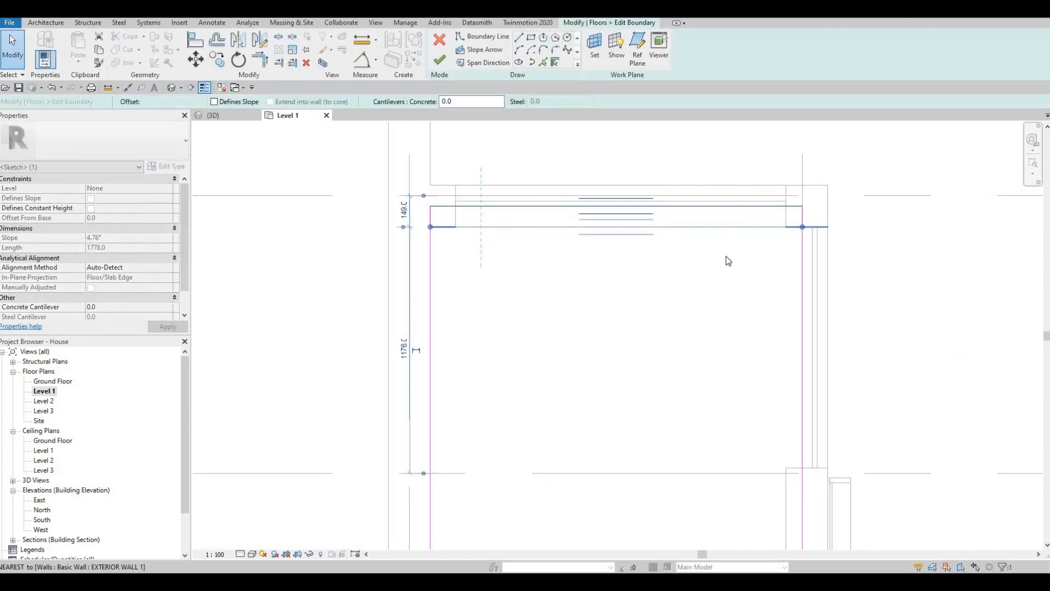
{"action": "left_click", "coordinate": [801, 252]}
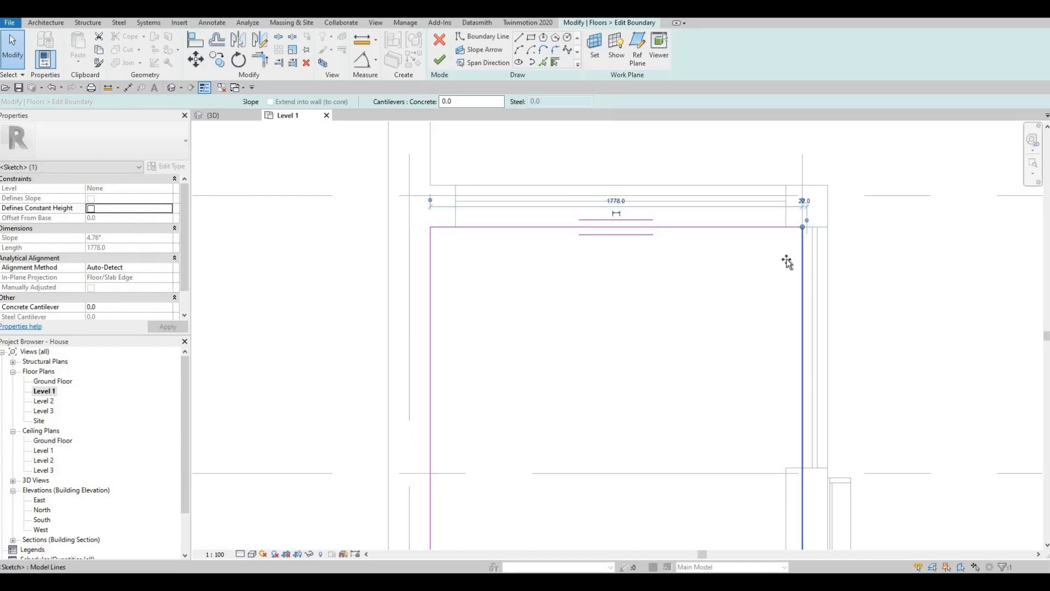
{"action": "left_click_drag", "start_coordinate": [787, 262], "coordinate": [635, 272]}
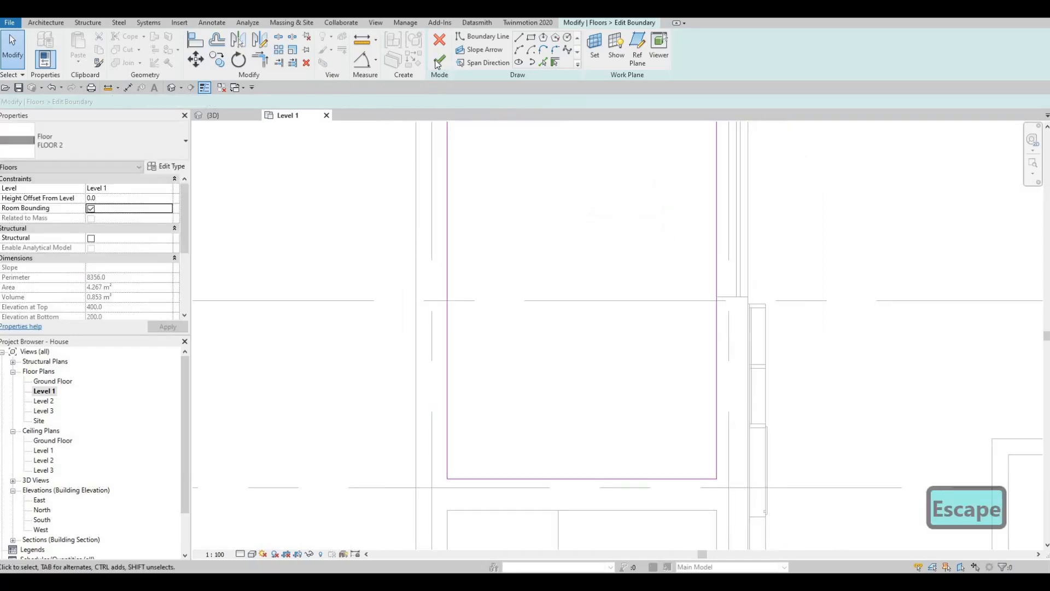
Review the trimmed courtyard floor, the interior and the rear of the house in the 3D view.
{"action": "left_click", "coordinate": [237, 113]}
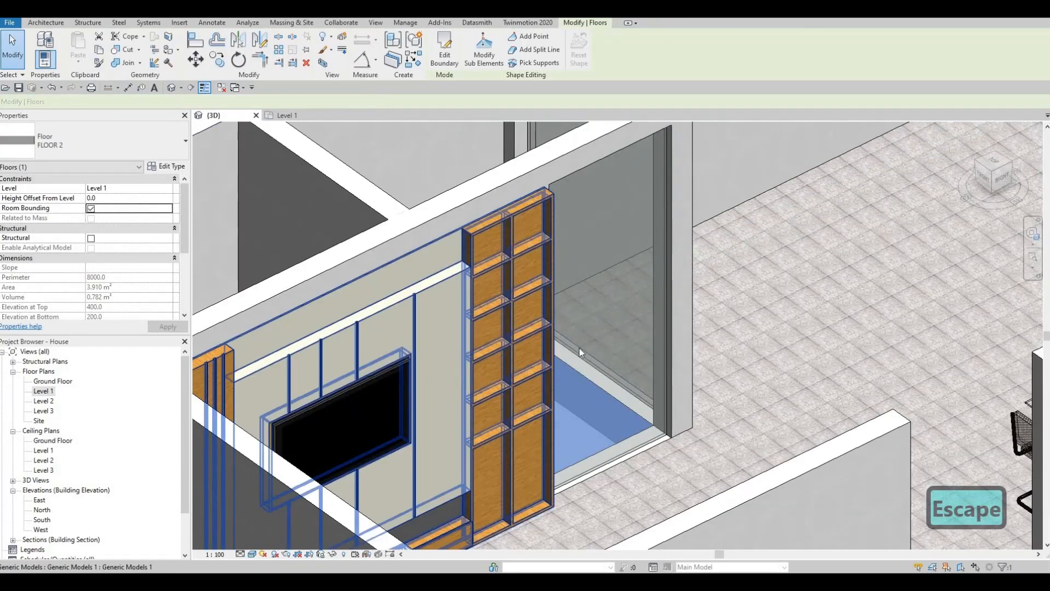
{"action": "key", "text": "Escape"}
{"action": "key", "text": "Escape"}
{"action": "middle_click_drag", "start_coordinate": [448, 432], "coordinate": [613, 391], "text": "shift"}
{"action": "scroll", "coordinate": [569, 382], "scroll_direction": "down", "scroll_amount": 5}
{"action": "middle_click_drag", "start_coordinate": [649, 285], "coordinate": [536, 276]}
{"action": "middle_click_drag", "start_coordinate": [668, 372], "coordinate": [485, 315]}
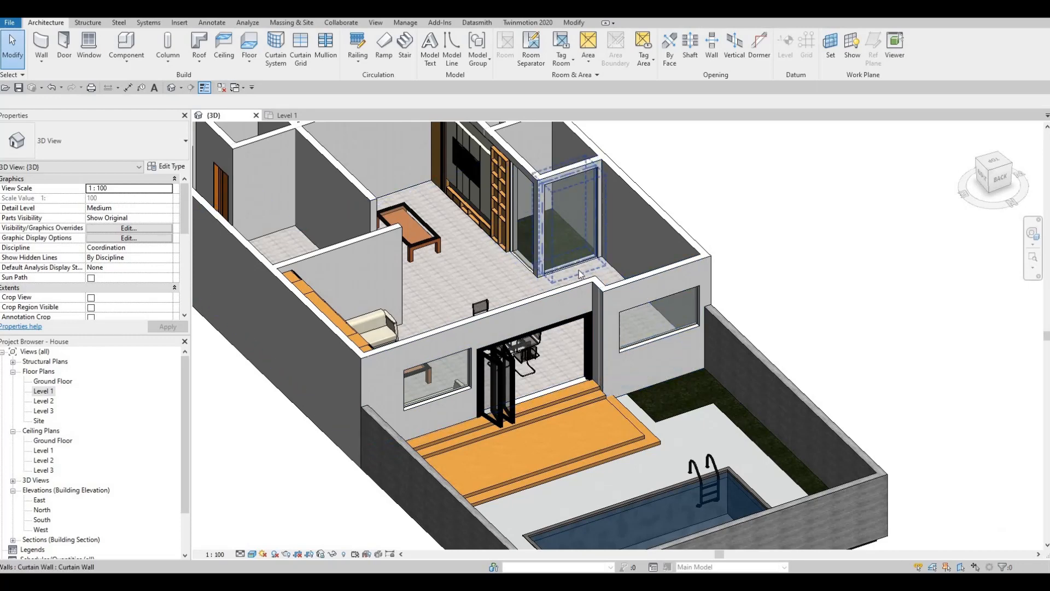
{"action": "middle_click_drag", "start_coordinate": [595, 301], "coordinate": [356, 234]}
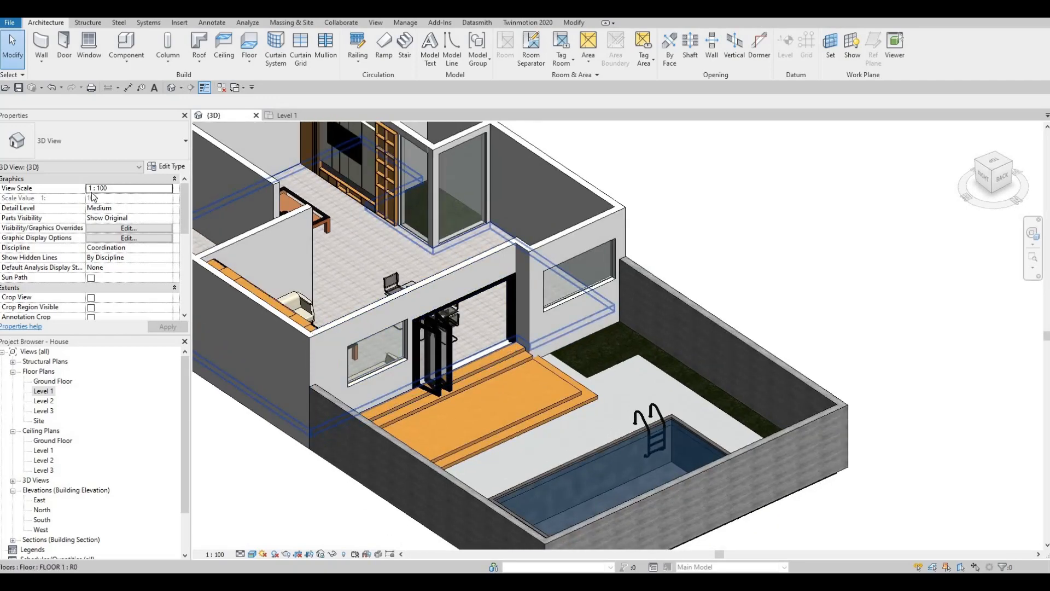
{"action": "left_click", "coordinate": [356, 234]}
{"action": "middle_click_drag", "start_coordinate": [616, 334], "coordinate": [685, 348]}
{"action": "key", "text": "Escape"}
{"action": "left_click", "coordinate": [589, 288]}
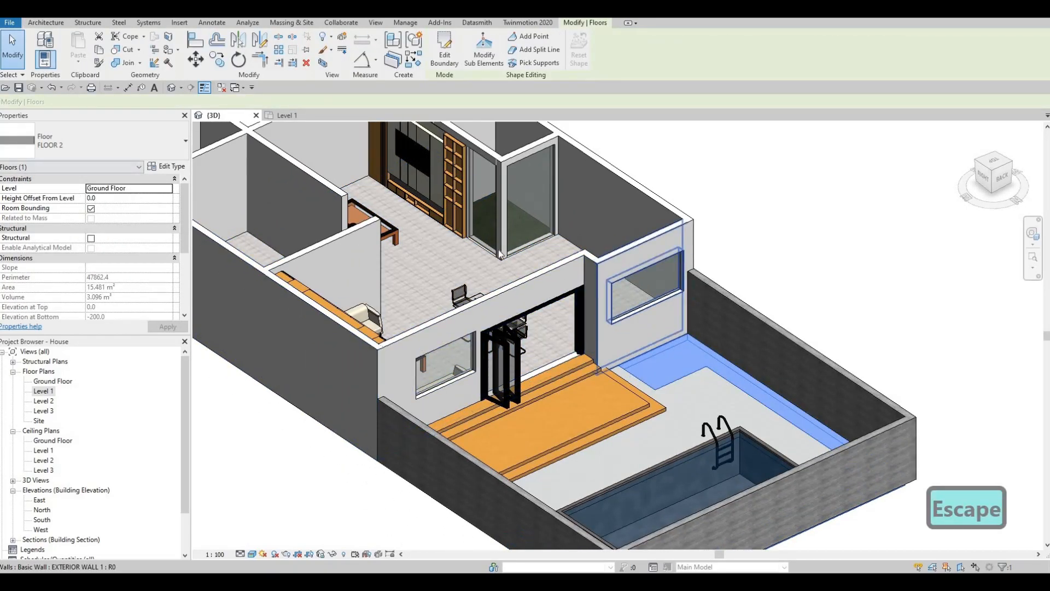
{"action": "middle_click_drag", "start_coordinate": [490, 218], "coordinate": [495, 226]}
{"action": "key", "text": "Escape"}
{"action": "key", "text": "Escape"}
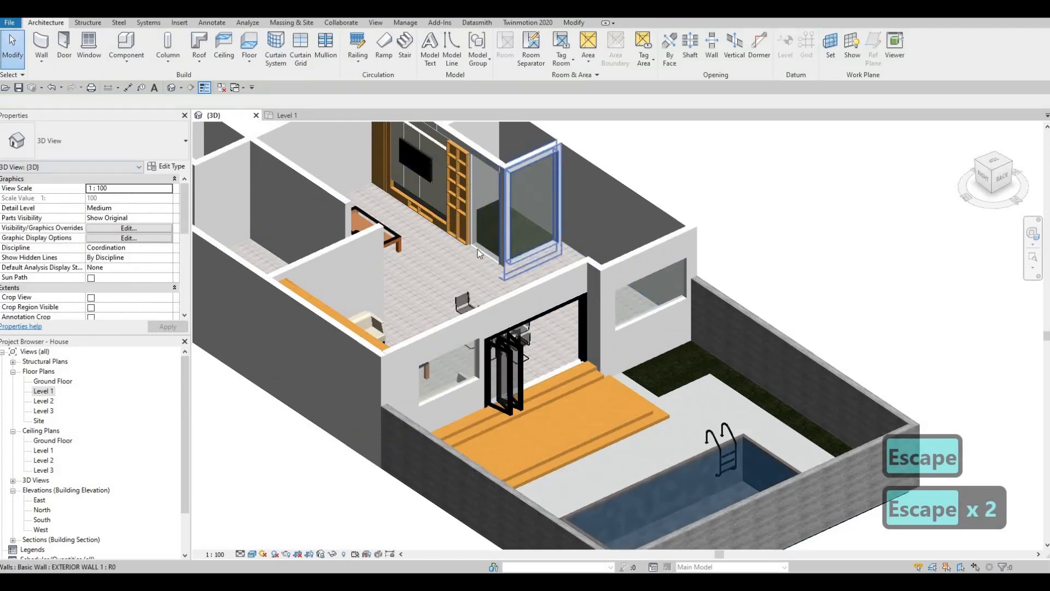
{"action": "scroll", "coordinate": [569, 316], "scroll_direction": "up", "scroll_amount": 2}
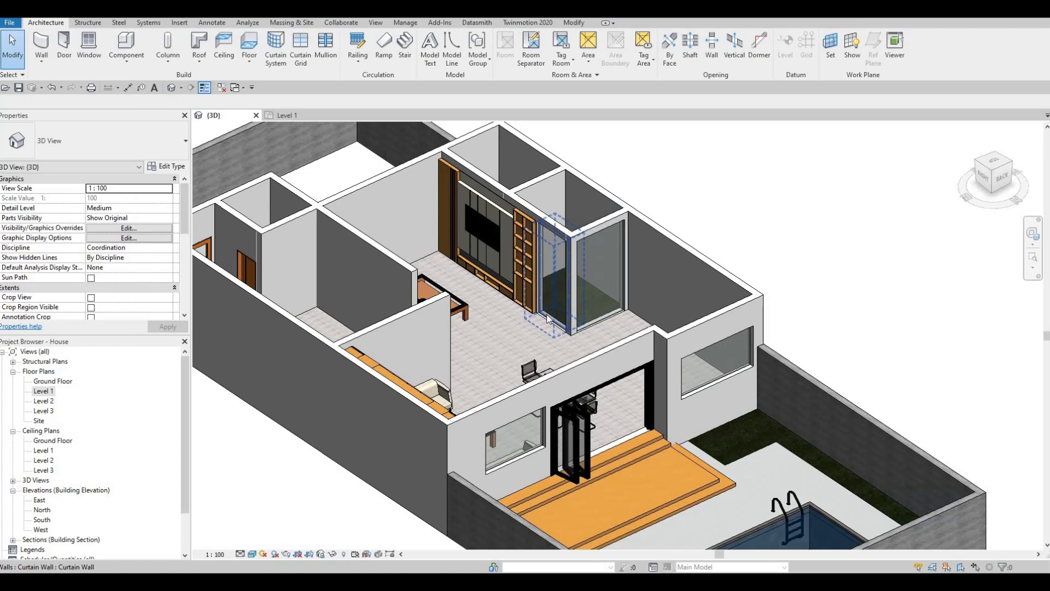
Add 50mm x 65mm rectangular mullions along all grid lines of the two curtain walls enclosing the small courtyard.
{"action": "scroll", "coordinate": [497, 279], "scroll_direction": "down", "scroll_amount": 3}
{"action": "middle_click_drag", "start_coordinate": [498, 279], "coordinate": [50, 388], "text": "shift"}
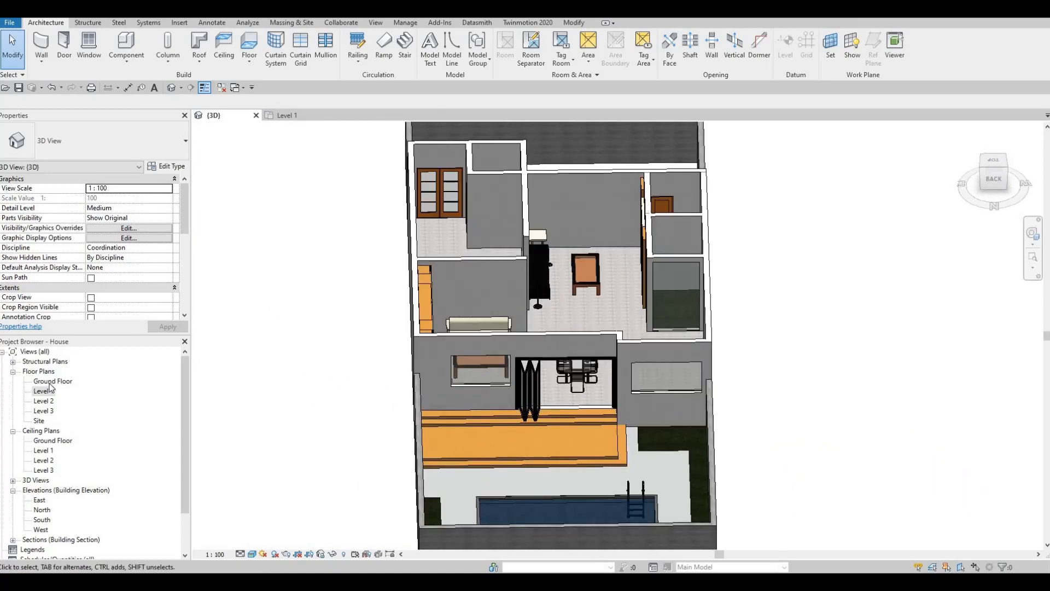
{"action": "middle_click_drag", "start_coordinate": [468, 418], "coordinate": [306, 328], "text": "shift"}
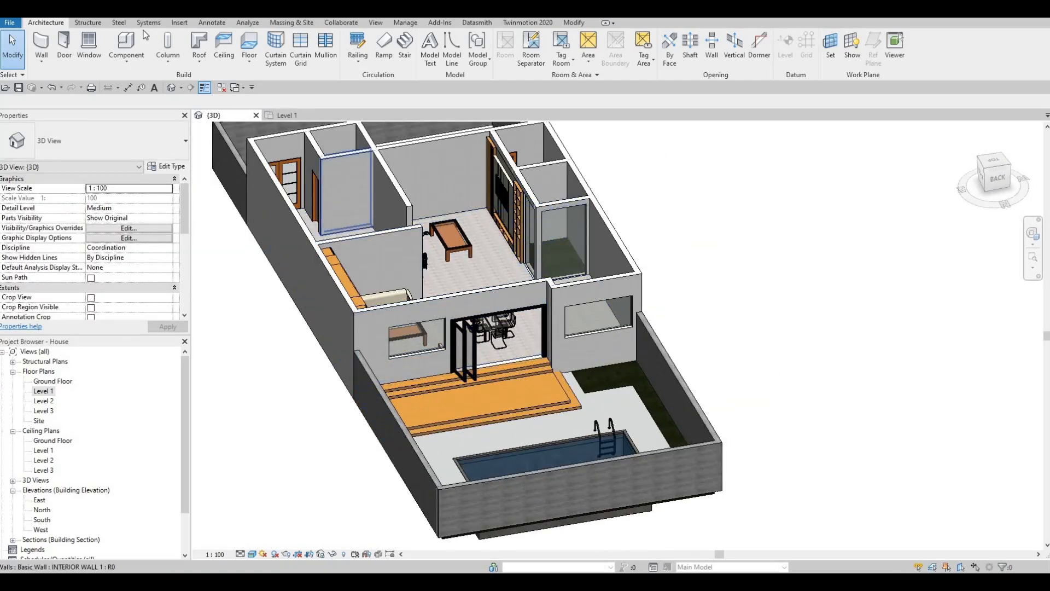
{"action": "left_click", "coordinate": [326, 57]}
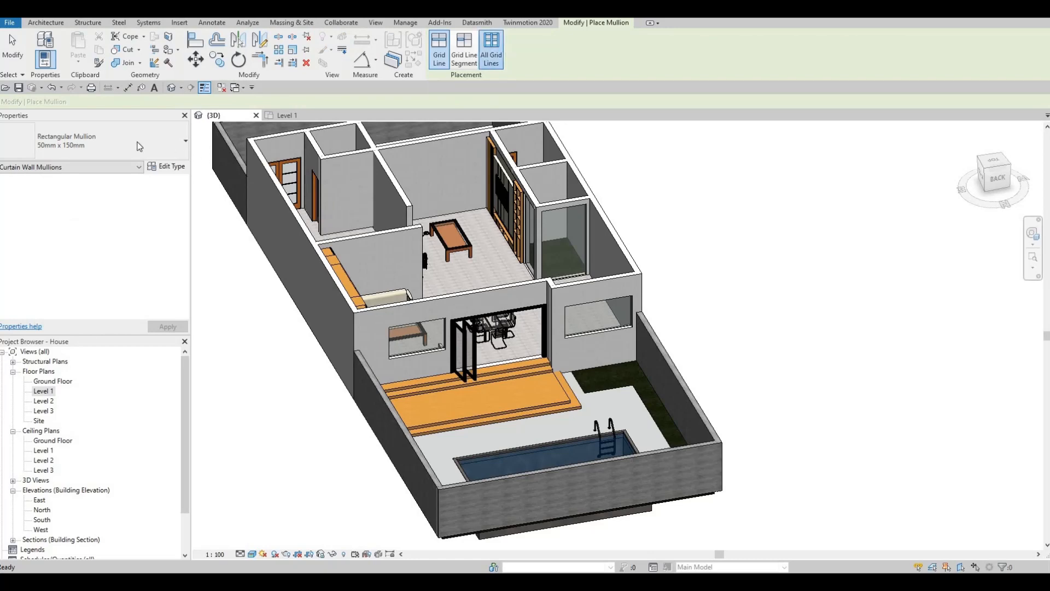
{"action": "left_click", "coordinate": [124, 144]}
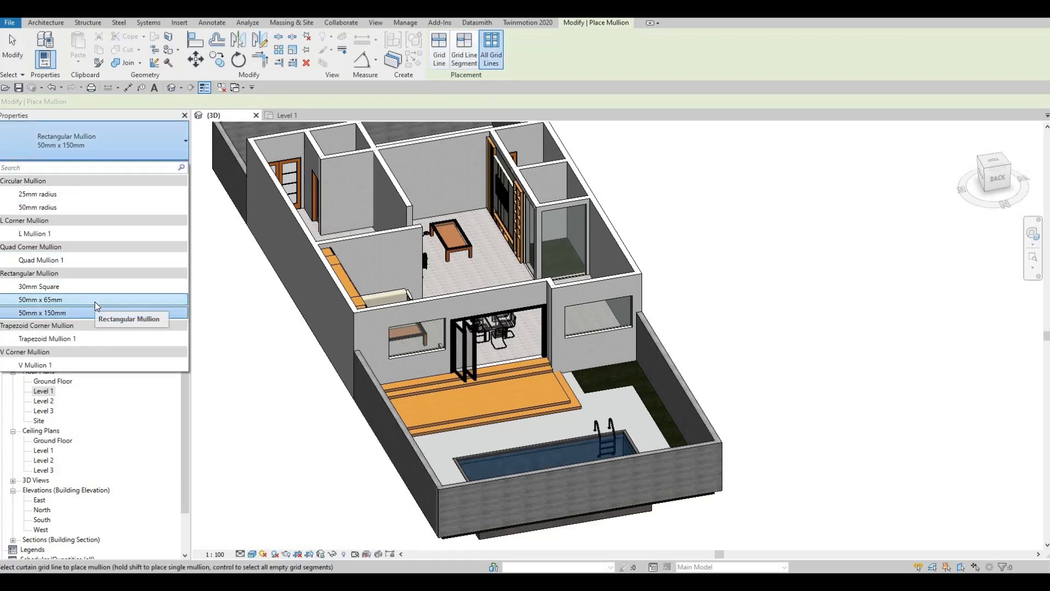
{"action": "left_click", "coordinate": [95, 301]}
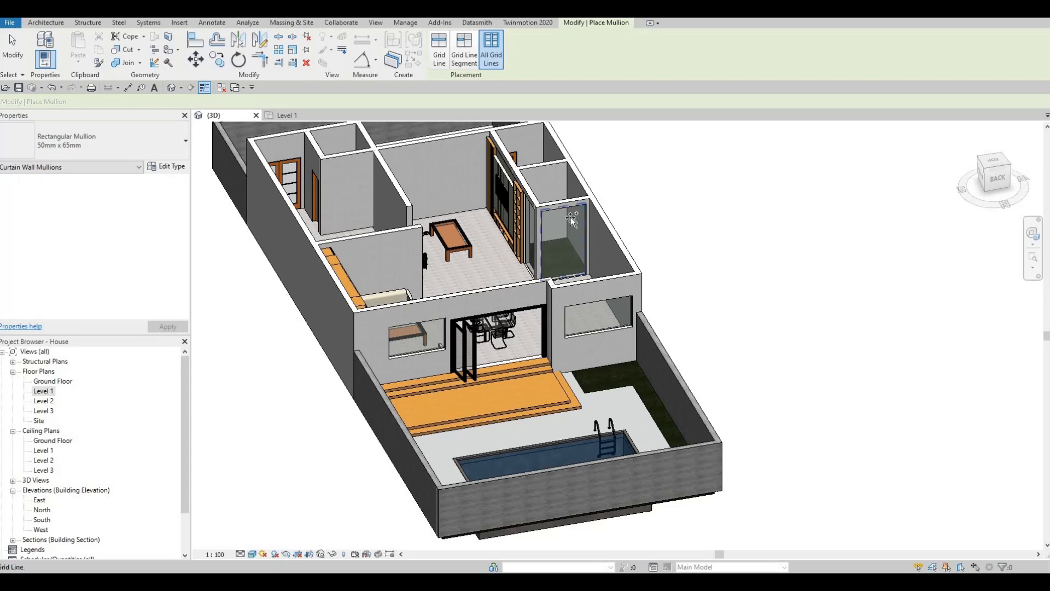
{"action": "middle_click_drag", "start_coordinate": [496, 273], "coordinate": [349, 201], "text": "shift"}
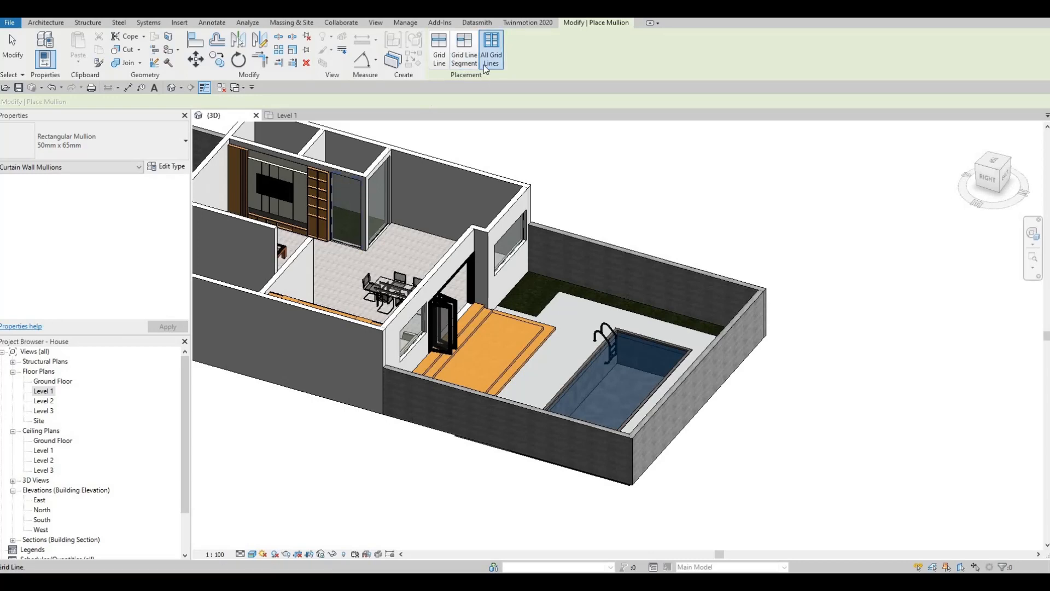
{"action": "scroll", "coordinate": [480, 168], "scroll_direction": "down", "scroll_amount": 3}
{"action": "scroll", "coordinate": [479, 169], "scroll_direction": "up", "scroll_amount": 8}
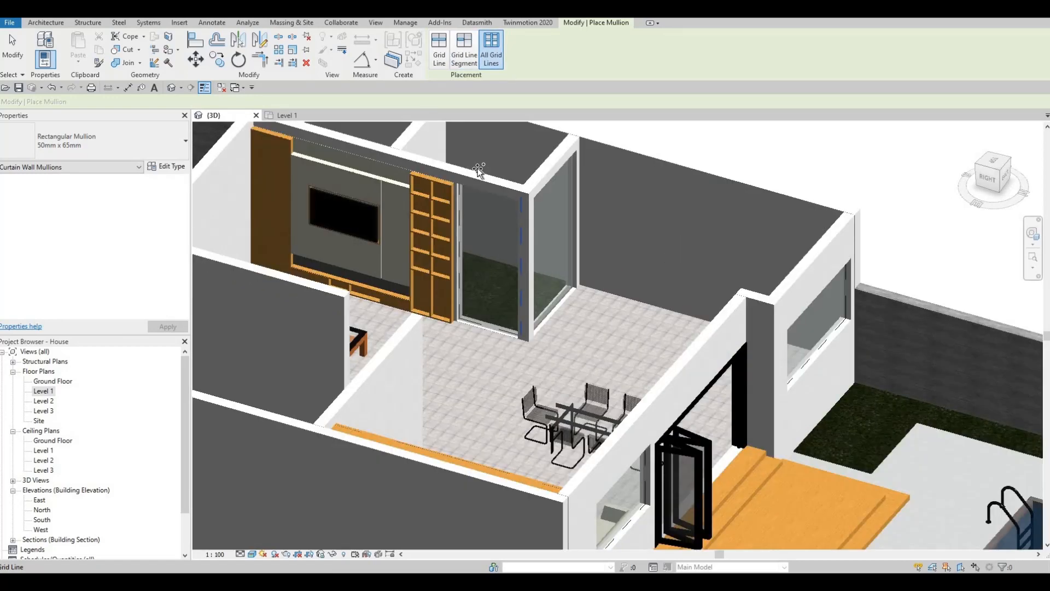
{"action": "key", "text": "Escape"}
{"action": "key", "text": "Escape"}
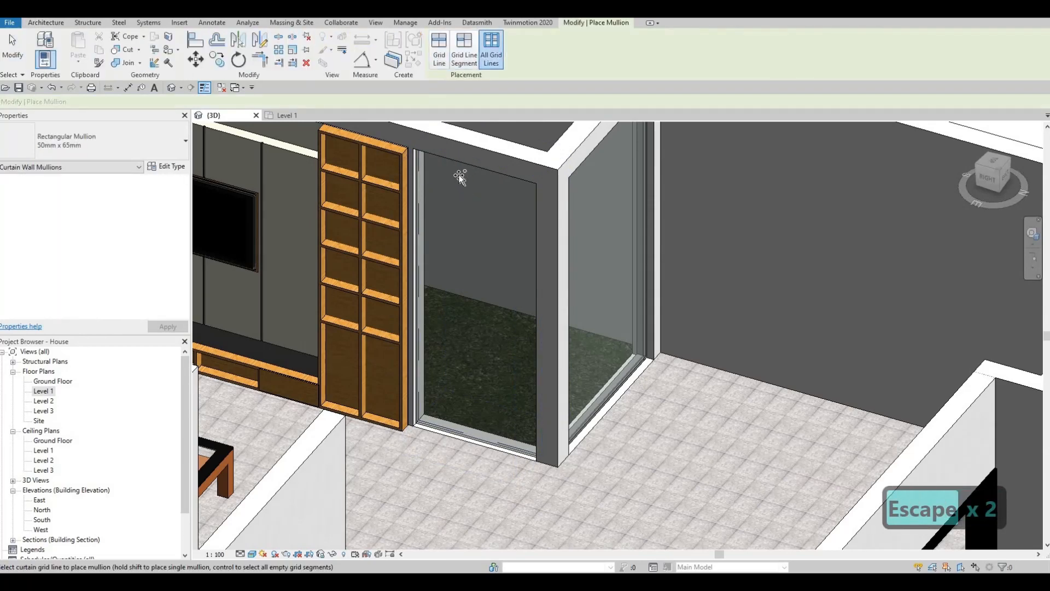
{"action": "key", "text": "Escape"}
Add vertical curtain grids to the rear windows: at the third points of the one beside the lawn, at the midpoint of the other.
{"action": "scroll", "coordinate": [621, 392], "scroll_direction": "up", "scroll_amount": 4}
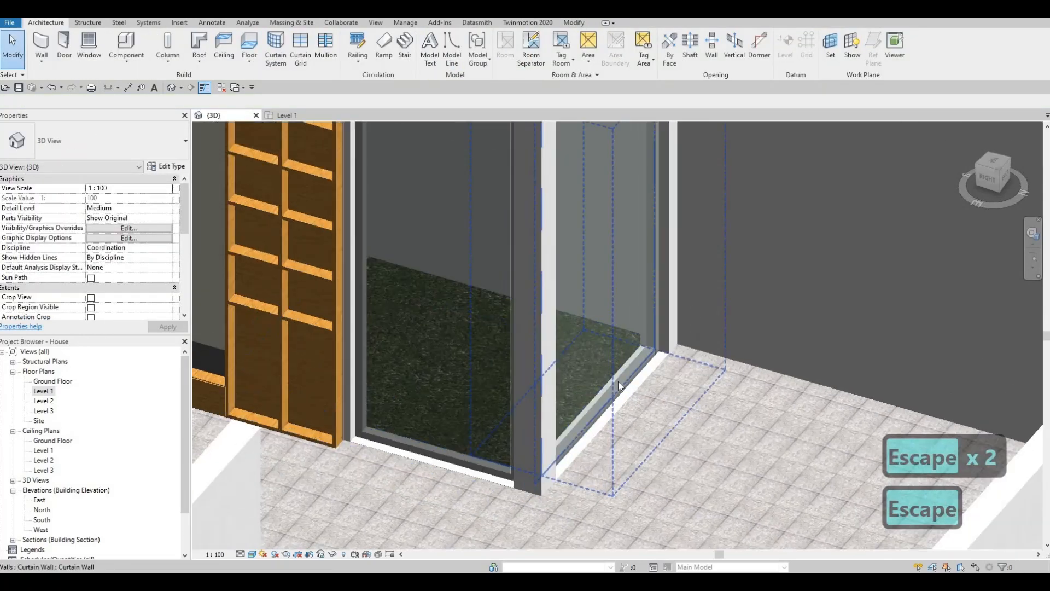
{"action": "scroll", "coordinate": [585, 359], "scroll_direction": "down", "scroll_amount": 2}
{"action": "scroll", "coordinate": [671, 418], "scroll_direction": "down", "scroll_amount": 5}
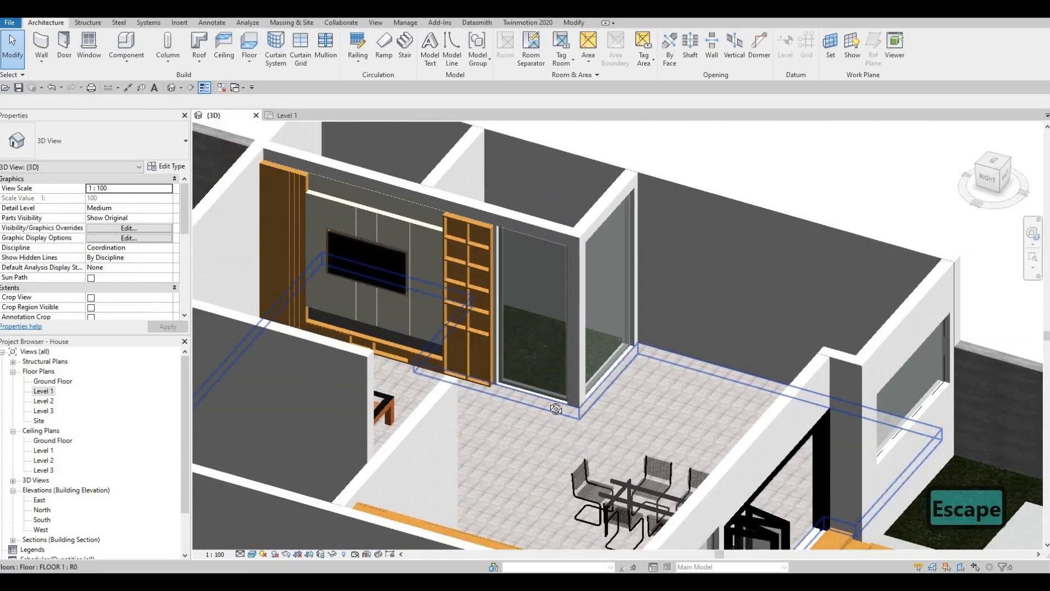
{"action": "middle_click_drag", "start_coordinate": [556, 408], "coordinate": [439, 175]}
{"action": "key", "text": "Escape"}
{"action": "middle_click_drag", "start_coordinate": [284, 108], "coordinate": [139, 78]}
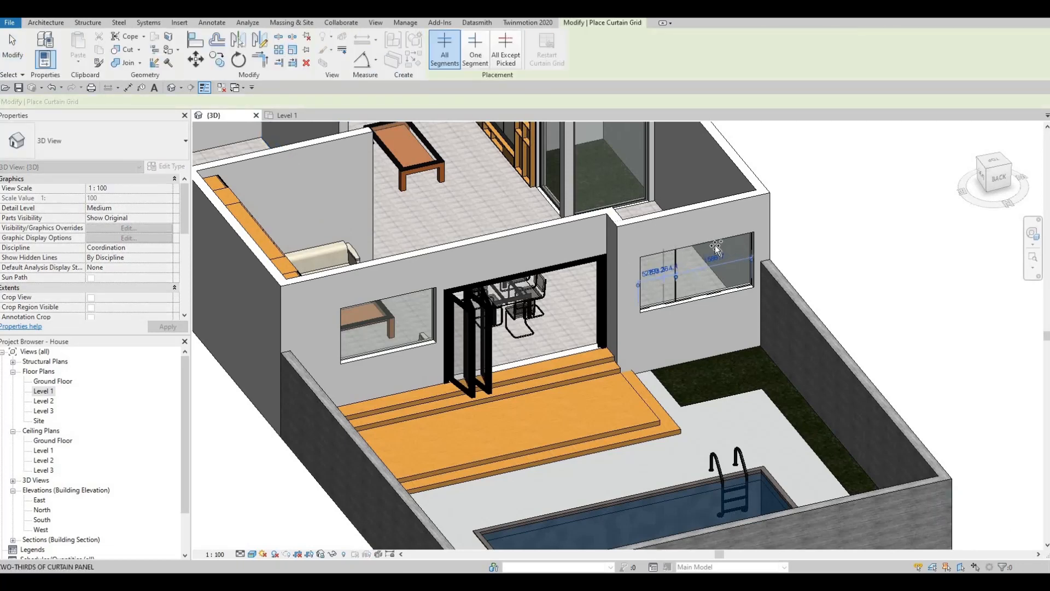
{"action": "left_click", "coordinate": [684, 254]}
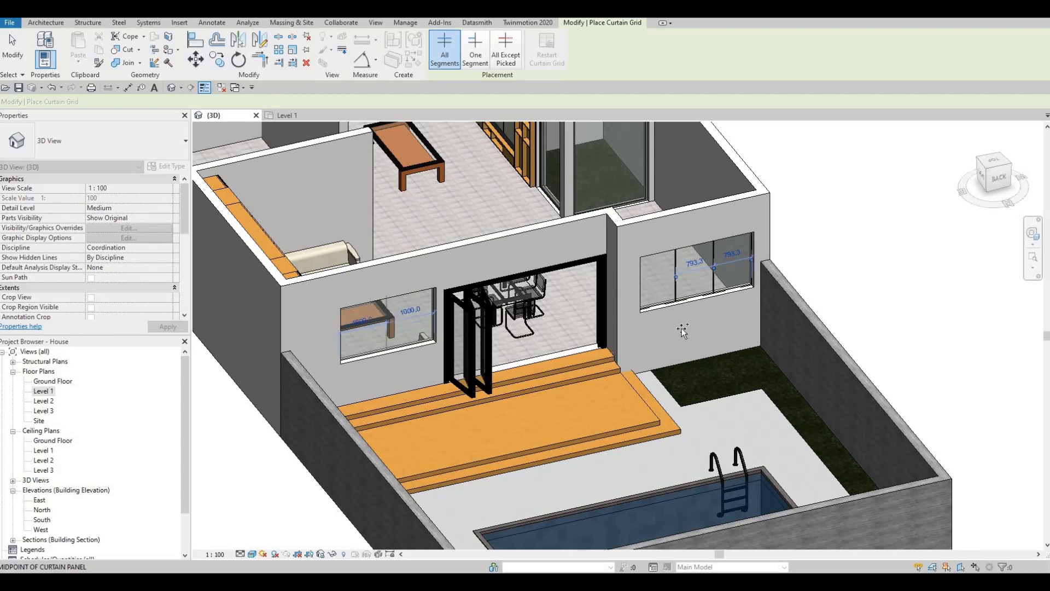
{"action": "key", "text": "Escape"}
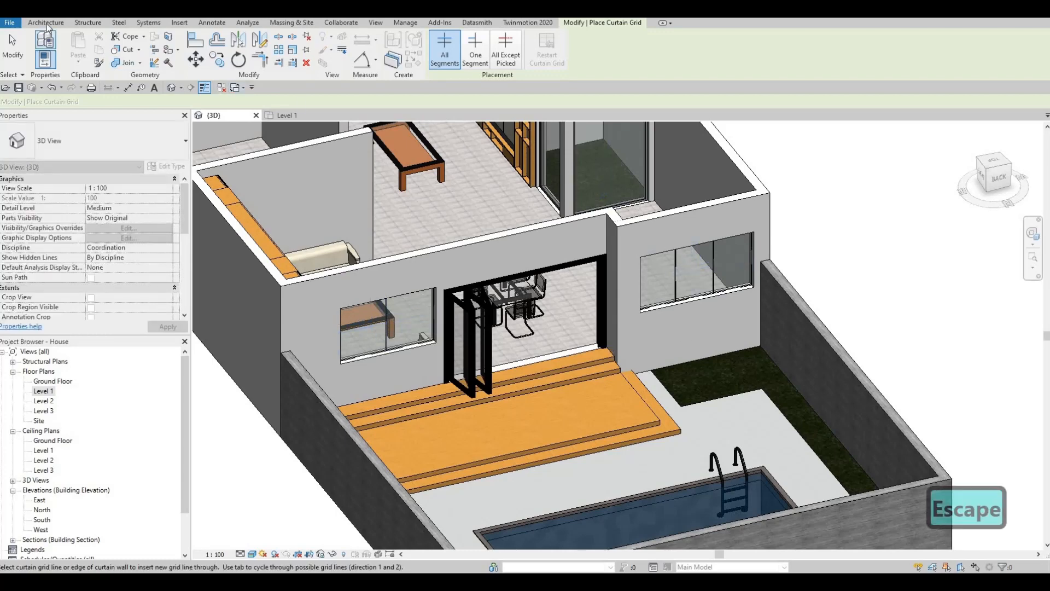
Place 50mm x 65mm rectangular mullions on all grid lines of both rear curtain-wall windows.
{"action": "left_click", "coordinate": [46, 24]}
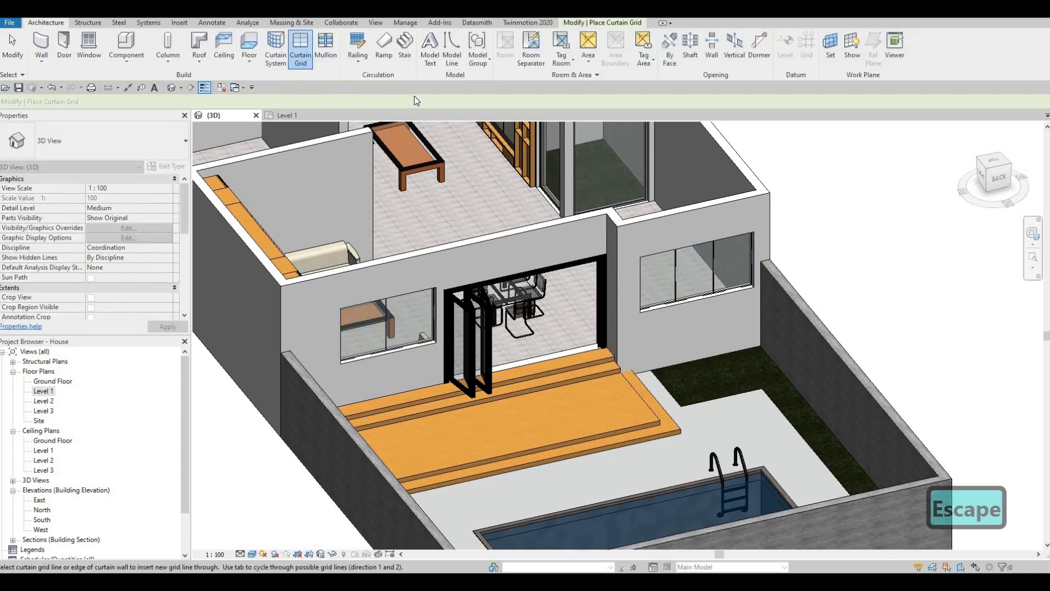
{"action": "left_click", "coordinate": [326, 48]}
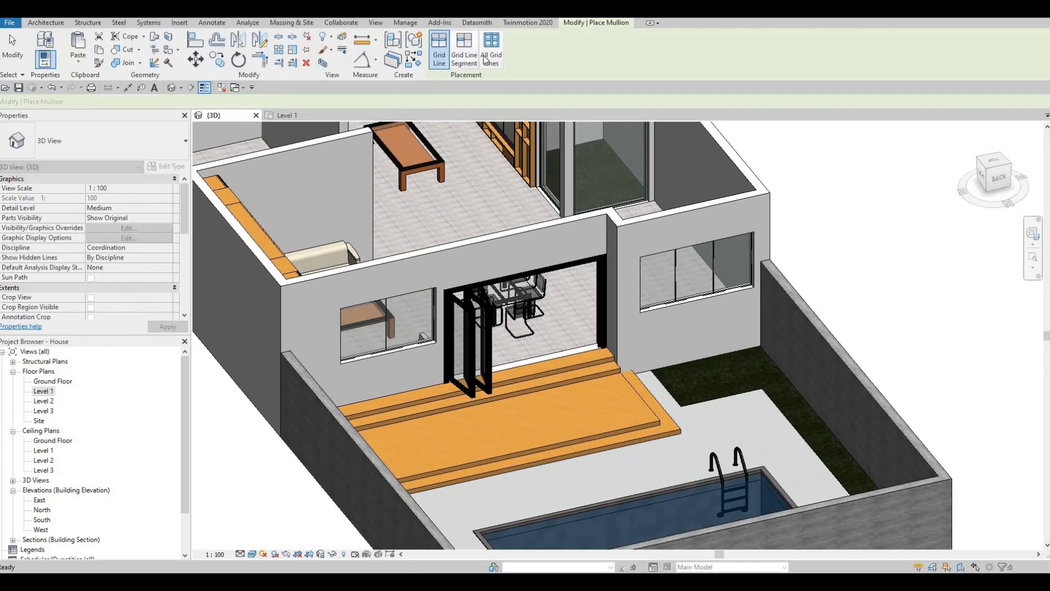
{"action": "left_click", "coordinate": [390, 313]}
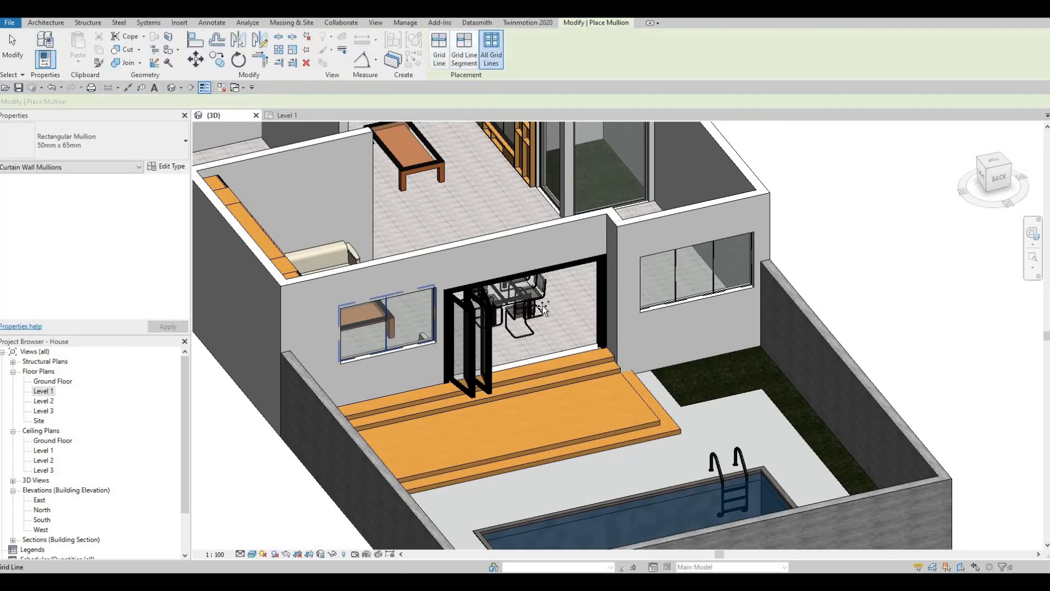
{"action": "left_click", "coordinate": [701, 262]}
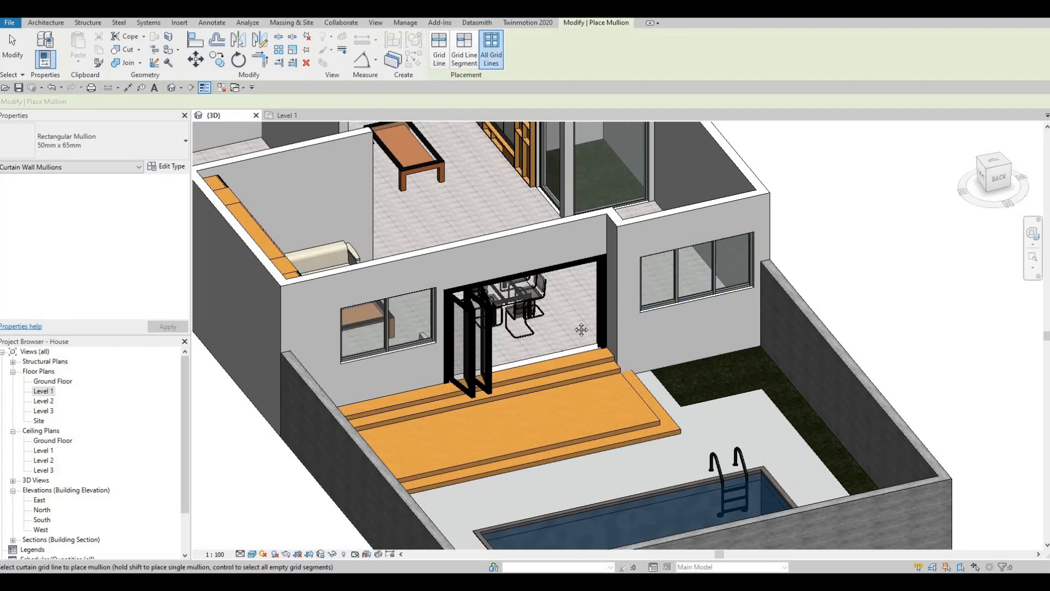
{"action": "scroll", "coordinate": [549, 314], "scroll_direction": "down", "scroll_amount": 2}
{"action": "scroll", "coordinate": [549, 314], "scroll_direction": "up", "scroll_amount": 1}
{"action": "scroll", "coordinate": [548, 314], "scroll_direction": "down", "scroll_amount": 3}
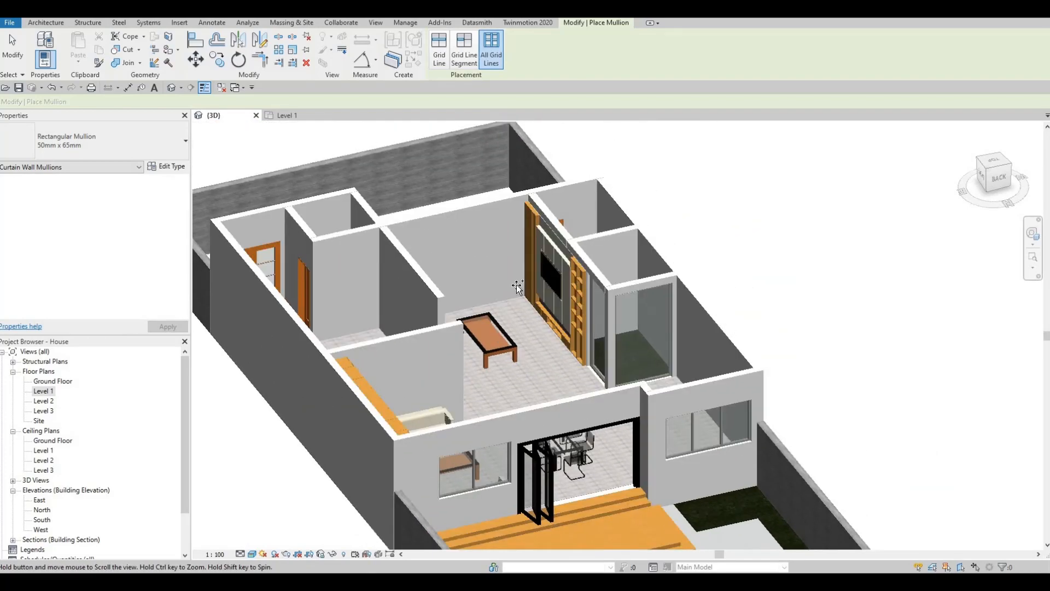
{"action": "scroll", "coordinate": [524, 292], "scroll_direction": "up", "scroll_amount": 2}
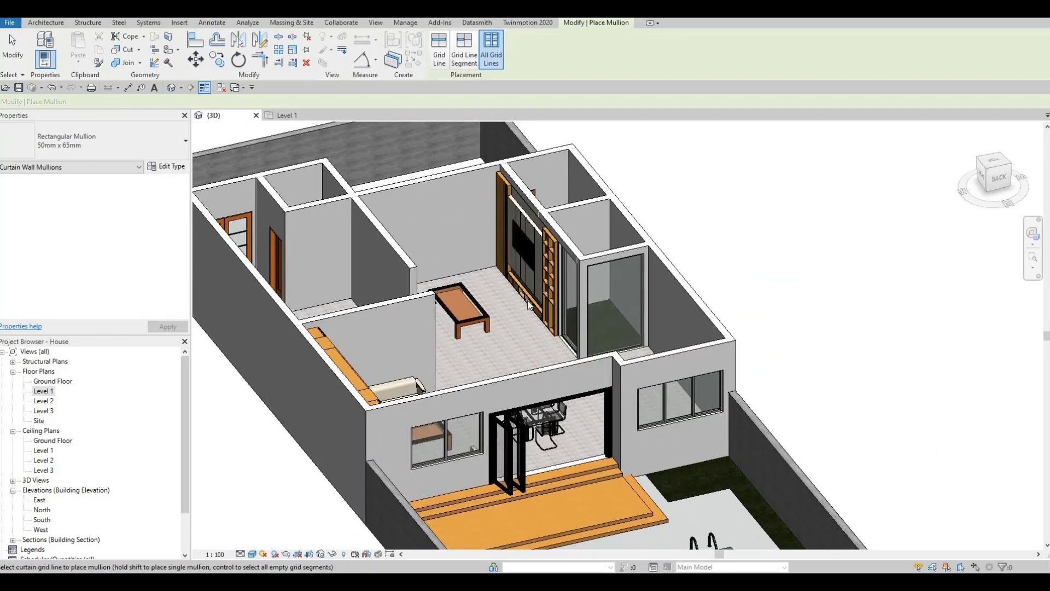
{"action": "key", "text": "Escape"}
{"action": "key", "text": "Escape"}
Open the Ground Floor plan and create an in-place Generic Models component with the suggested name.
{"action": "middle_click_drag", "start_coordinate": [596, 255], "coordinate": [613, 156]}
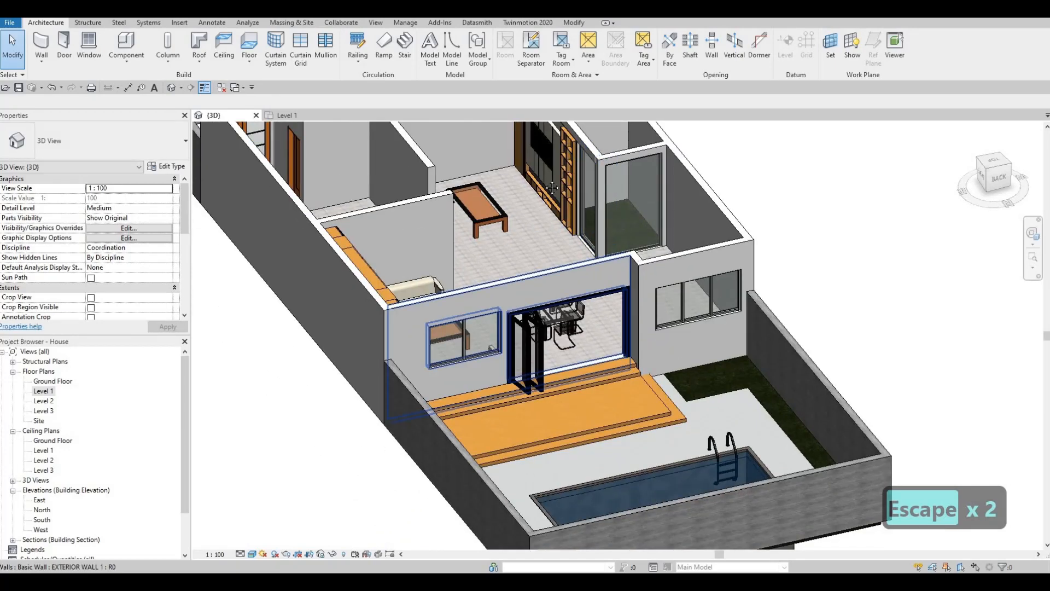
{"action": "middle_click_drag", "start_coordinate": [580, 219], "coordinate": [558, 164]}
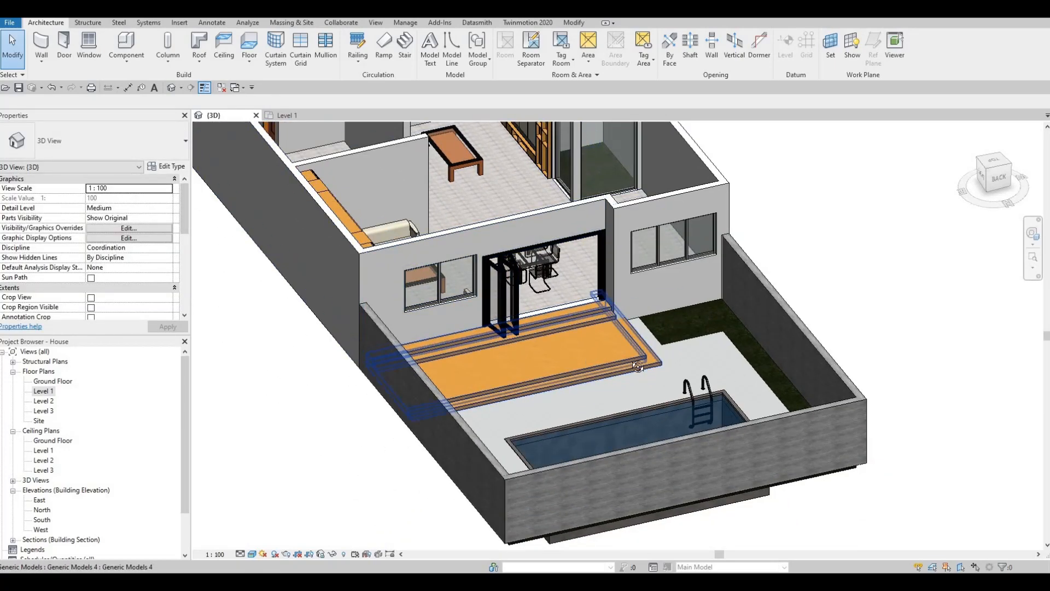
{"action": "middle_click_drag", "start_coordinate": [638, 367], "coordinate": [596, 356], "text": "shift"}
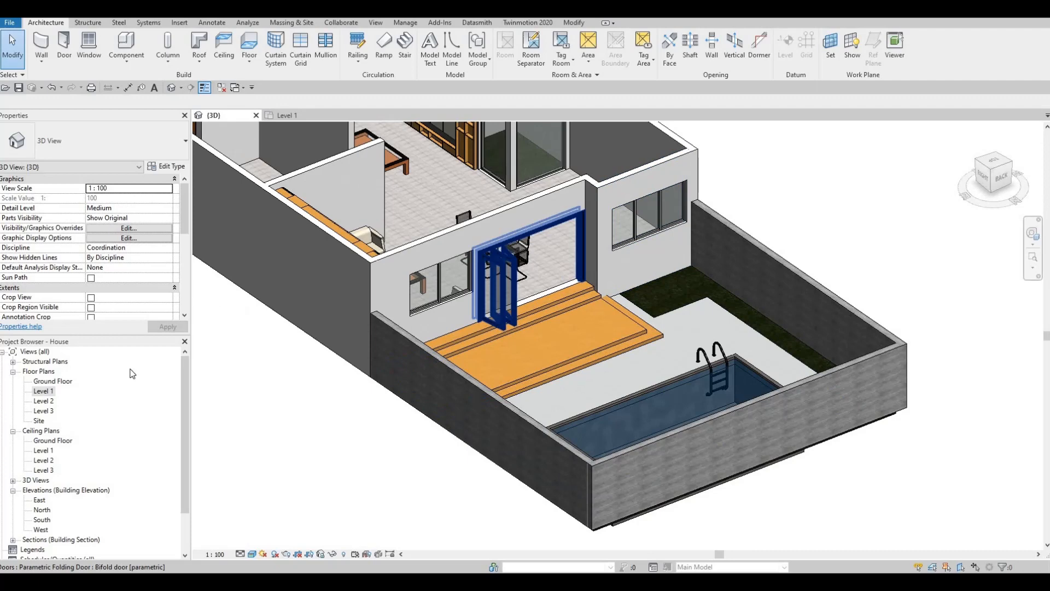
{"action": "double_click", "coordinate": [53, 382]}
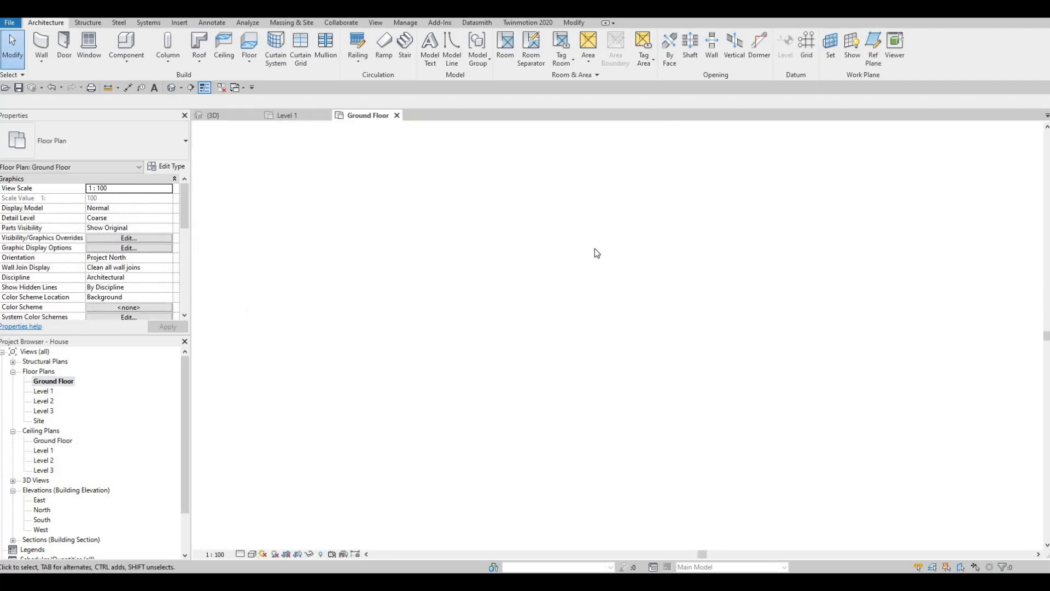
{"action": "scroll", "coordinate": [661, 227], "scroll_direction": "up", "scroll_amount": 5}
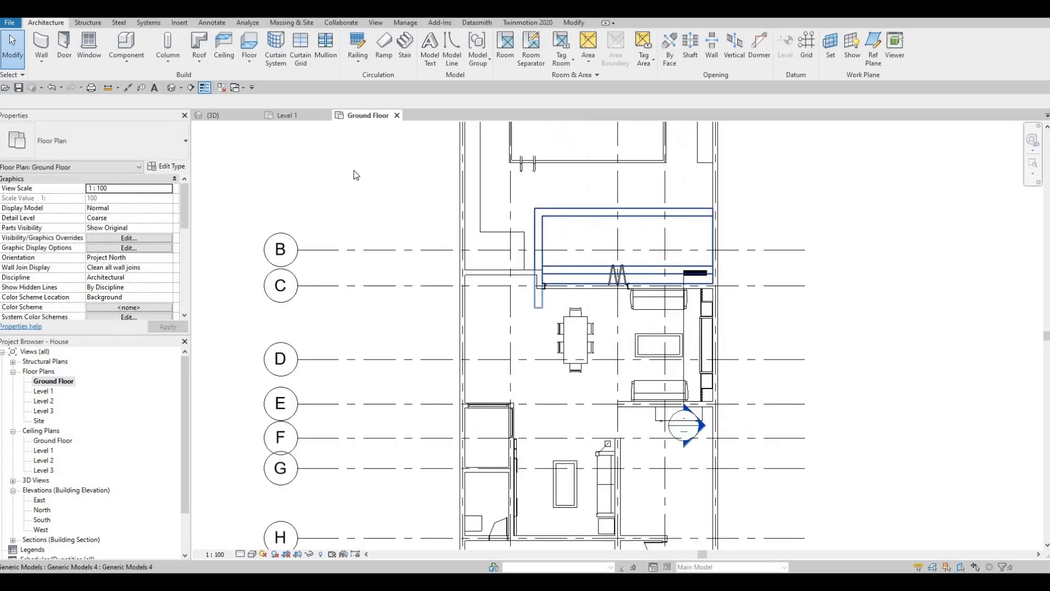
{"action": "left_click", "coordinate": [131, 64]}
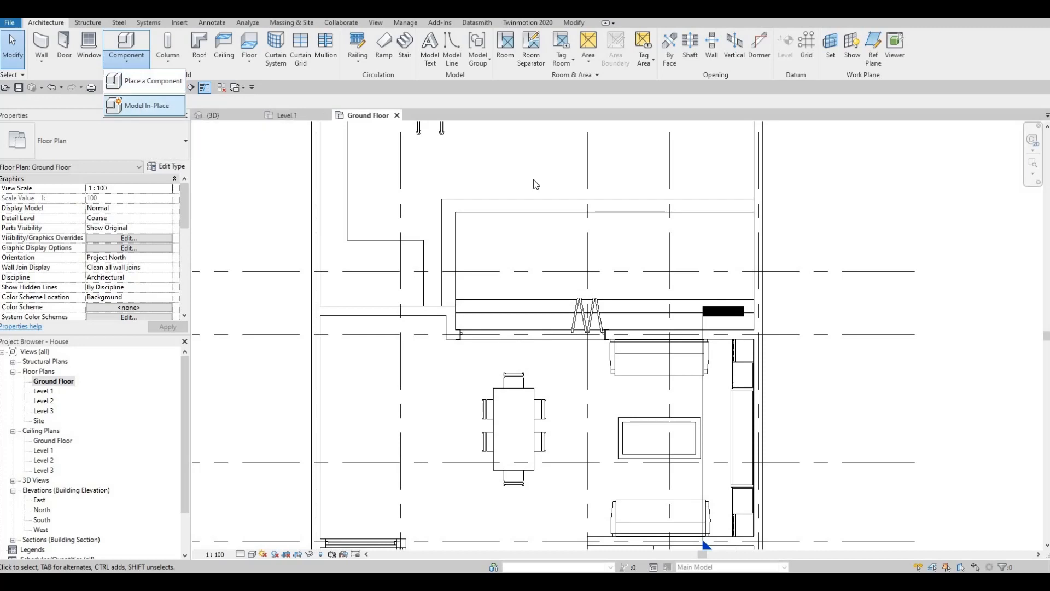
{"action": "scroll", "coordinate": [651, 244], "scroll_direction": "down", "scroll_amount": 2}
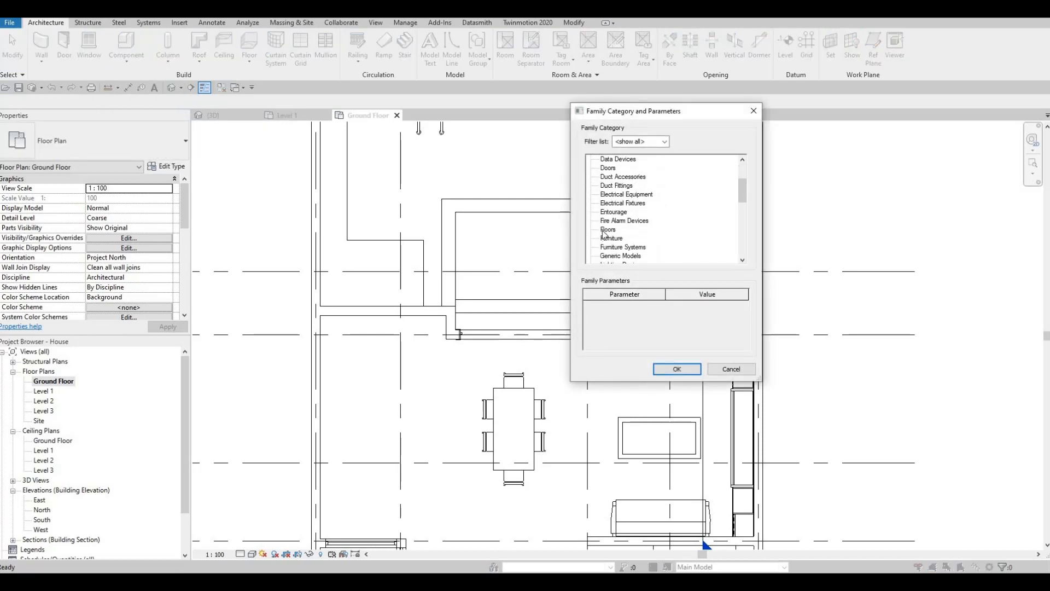
{"action": "scroll", "coordinate": [604, 234], "scroll_direction": "down", "scroll_amount": 1}
{"action": "left_click", "coordinate": [685, 374]}
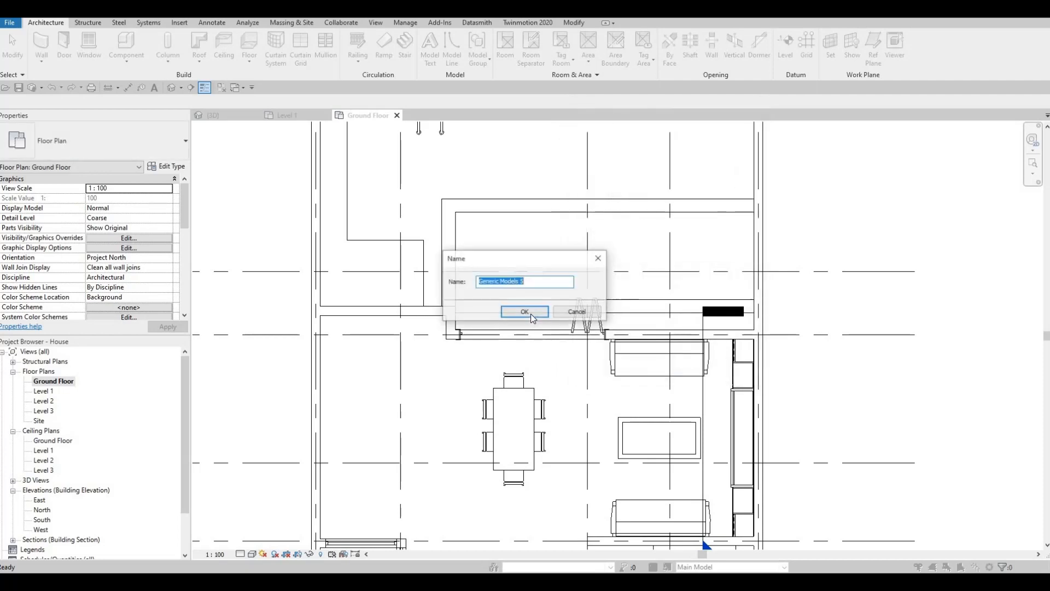
{"action": "key", "text": "Return"}
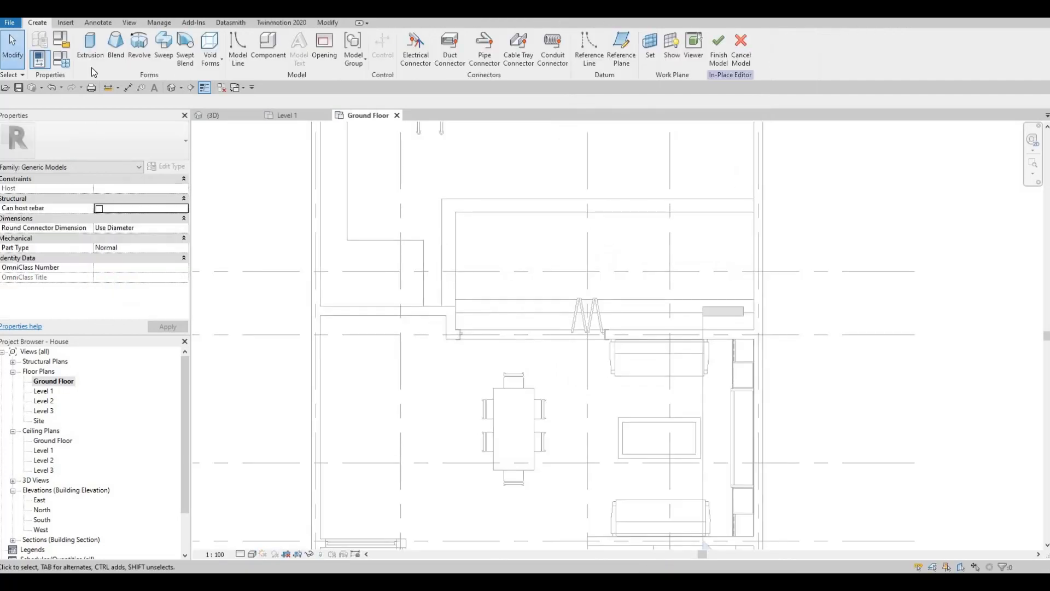
Start a 20 mm deep extrusion and set its material to Glulam 24h from the AEC Materials wood library.
{"action": "left_click", "coordinate": [96, 51]}
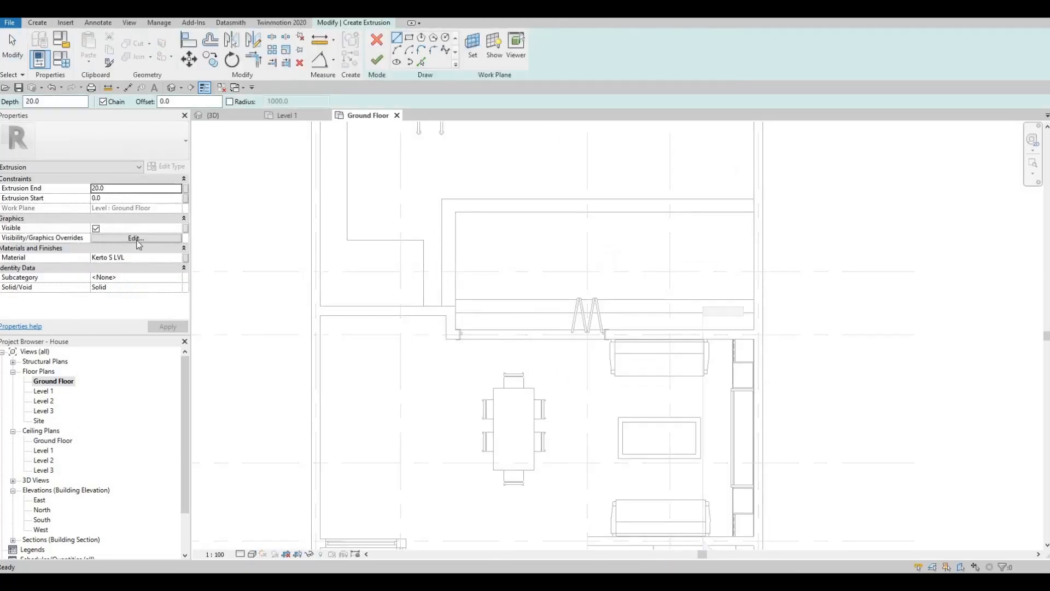
{"action": "left_click", "coordinate": [173, 259]}
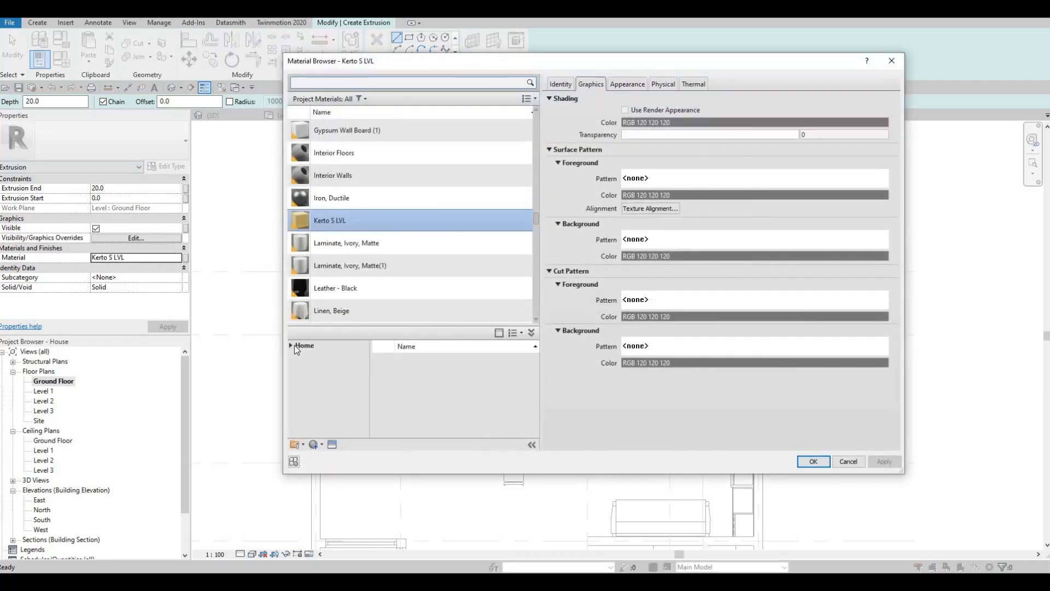
{"action": "left_click", "coordinate": [295, 346]}
{"action": "double_click", "coordinate": [317, 374]}
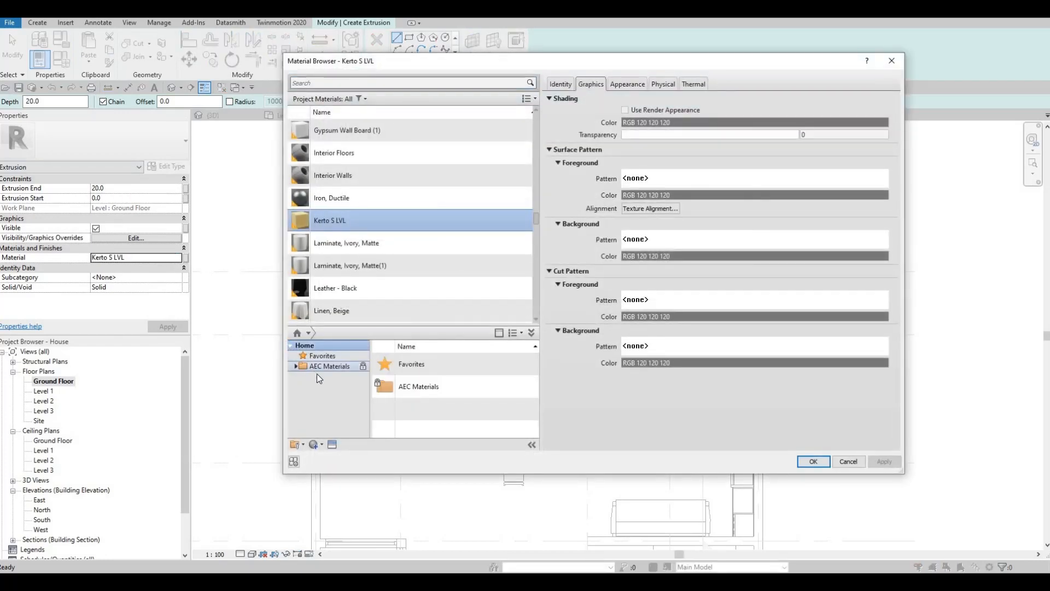
{"action": "scroll", "coordinate": [320, 415], "scroll_direction": "down", "scroll_amount": 5}
{"action": "left_click", "coordinate": [323, 429]}
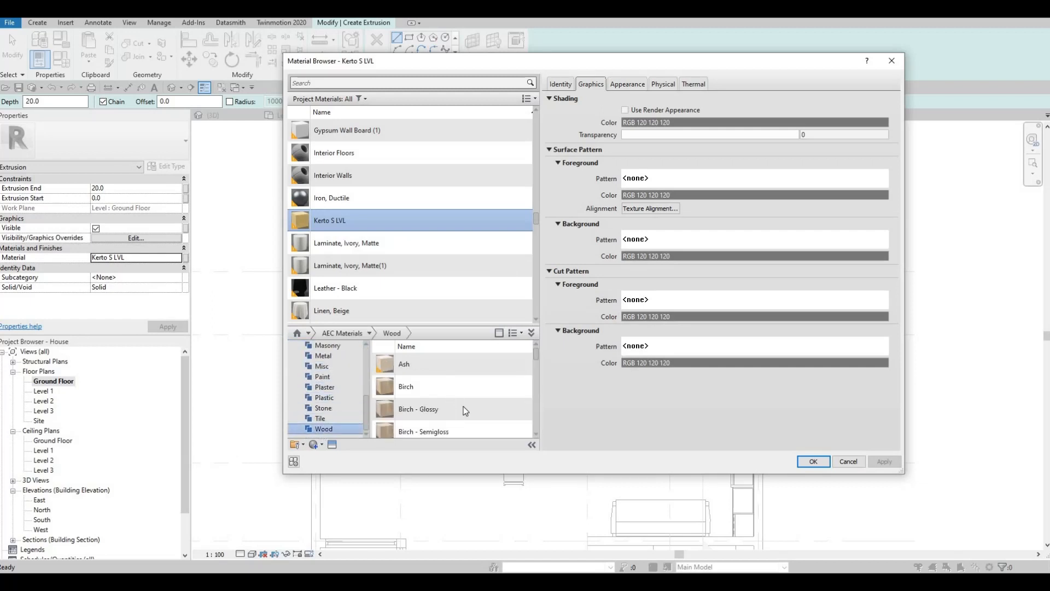
{"action": "scroll", "coordinate": [495, 387], "scroll_direction": "down", "scroll_amount": 5}
{"action": "left_click", "coordinate": [514, 369]}
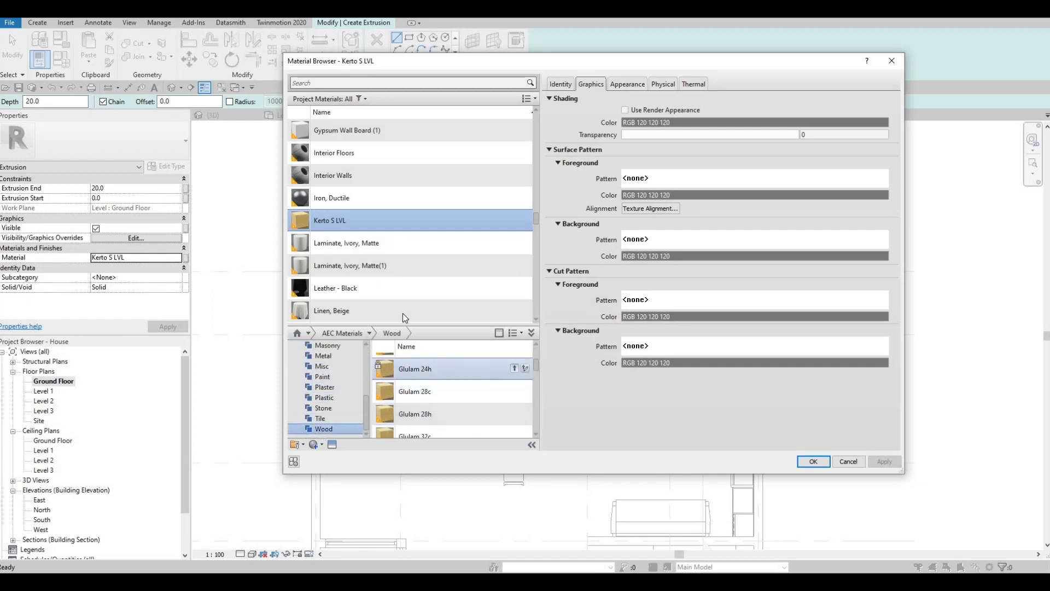
{"action": "left_click", "coordinate": [813, 461]}
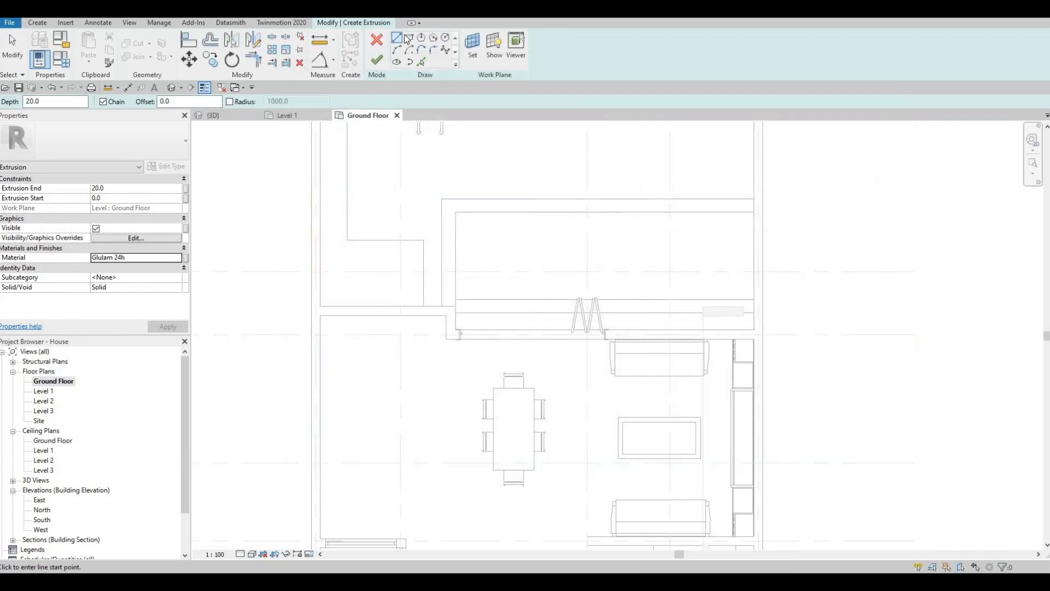
{"action": "scroll", "coordinate": [472, 224], "scroll_direction": "up", "scroll_amount": 3}
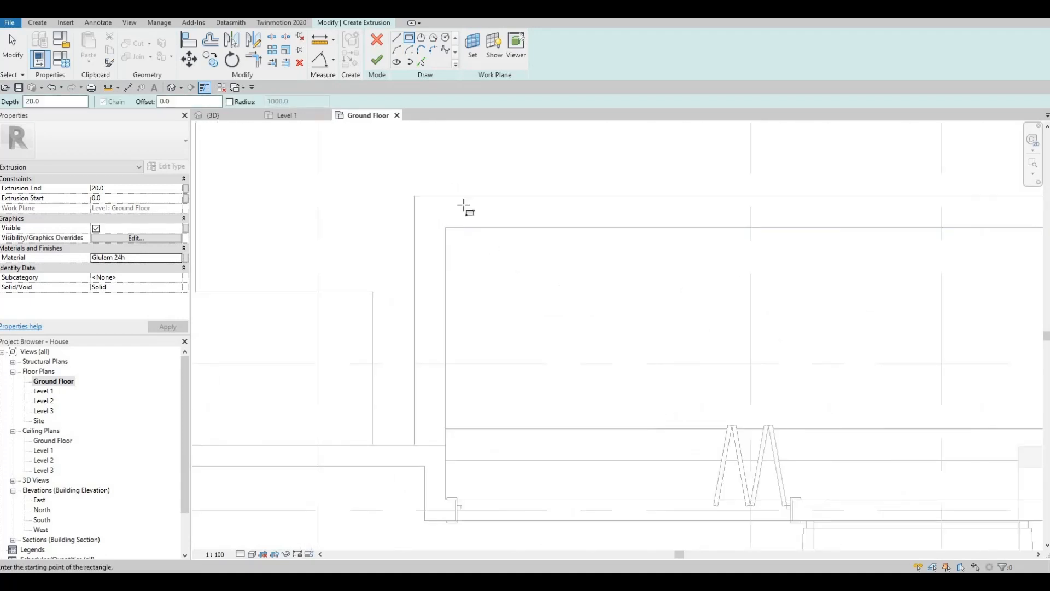
Sketch a square of about 200 mm just inside the terrace's outer corner, on the side away from the boundary wall.
{"action": "middle_click_drag", "start_coordinate": [517, 319], "coordinate": [502, 284]}
{"action": "scroll", "coordinate": [502, 286], "scroll_direction": "down", "scroll_amount": 1}
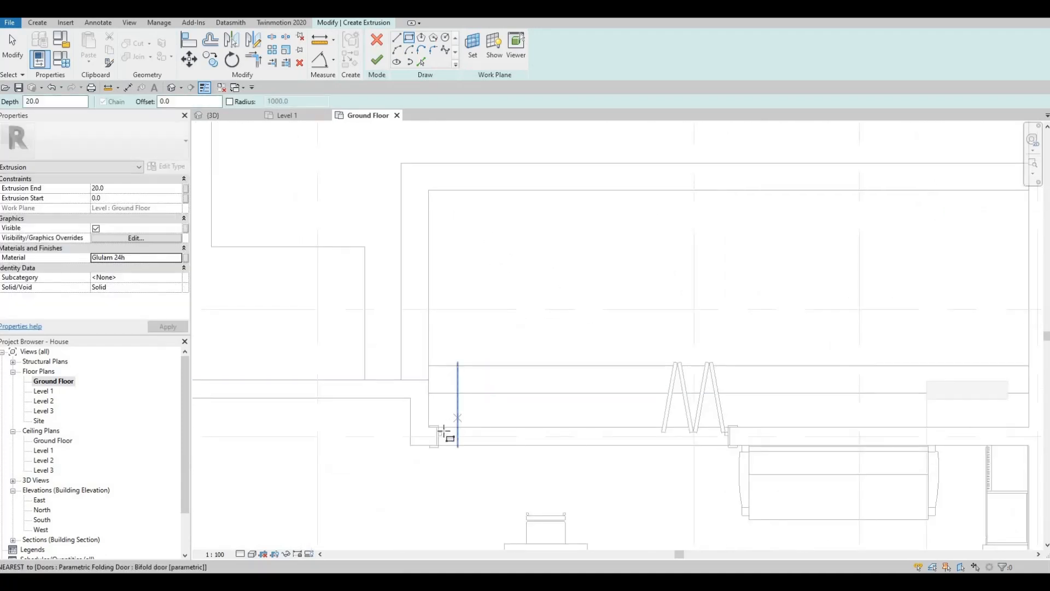
{"action": "scroll", "coordinate": [446, 434], "scroll_direction": "down", "scroll_amount": 2}
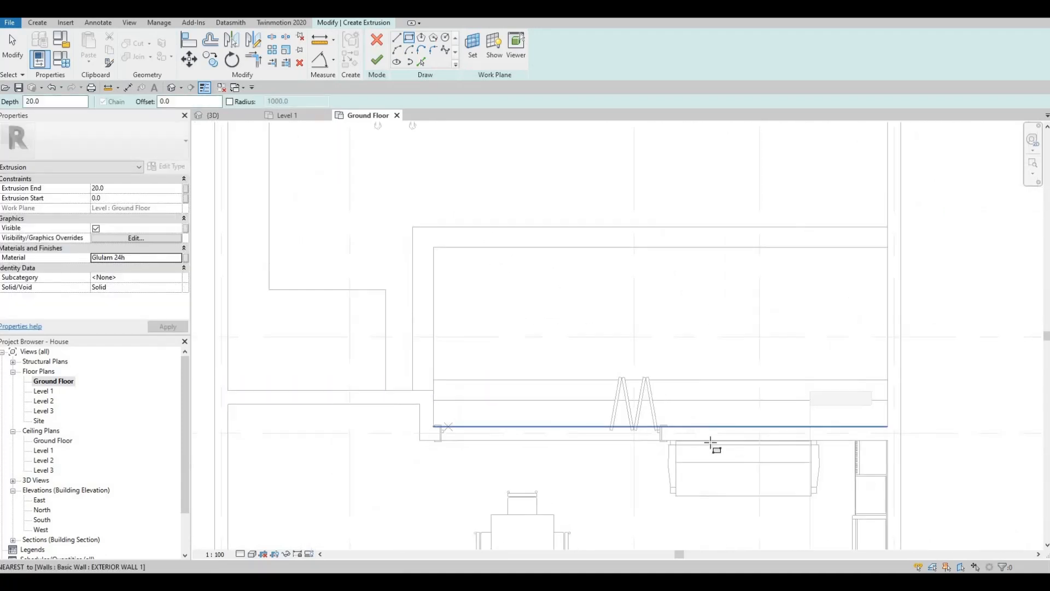
{"action": "left_click", "coordinate": [462, 264]}
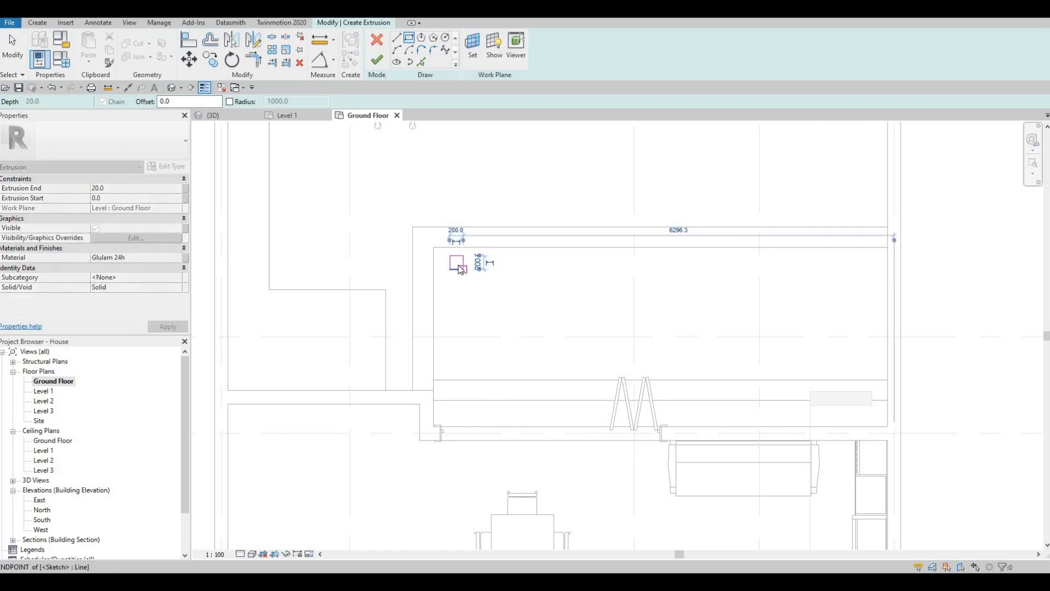
{"action": "key", "text": "Escape"}
{"action": "scroll", "coordinate": [448, 243], "scroll_direction": "up", "scroll_amount": 2}
{"action": "key", "text": "Escape"}
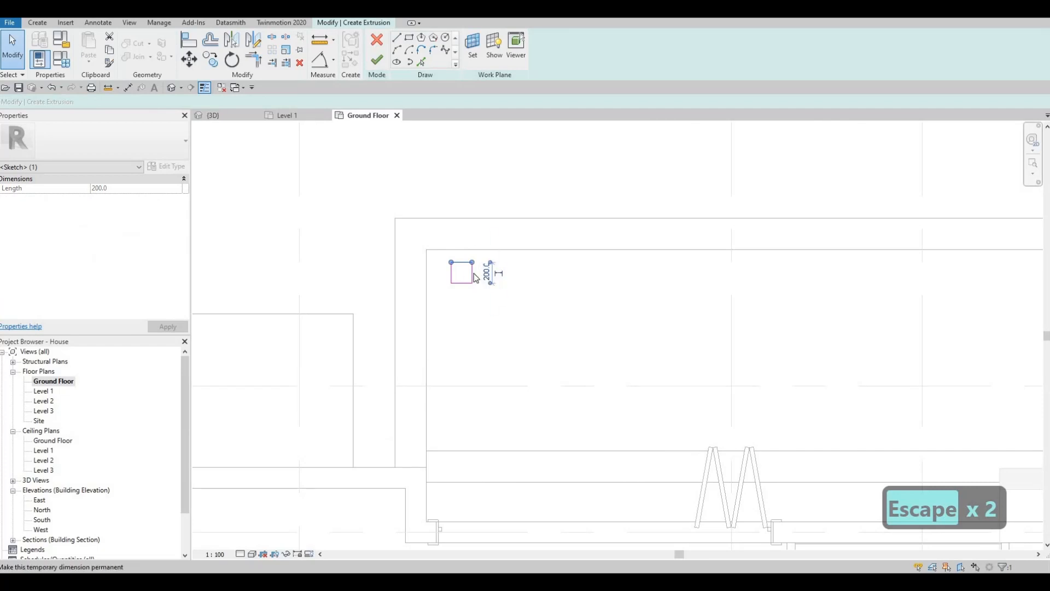
Set the depth of the square post profile to 100 mm.
{"action": "left_click", "coordinate": [499, 273]}
{"action": "key", "text": "ctrl+z"}
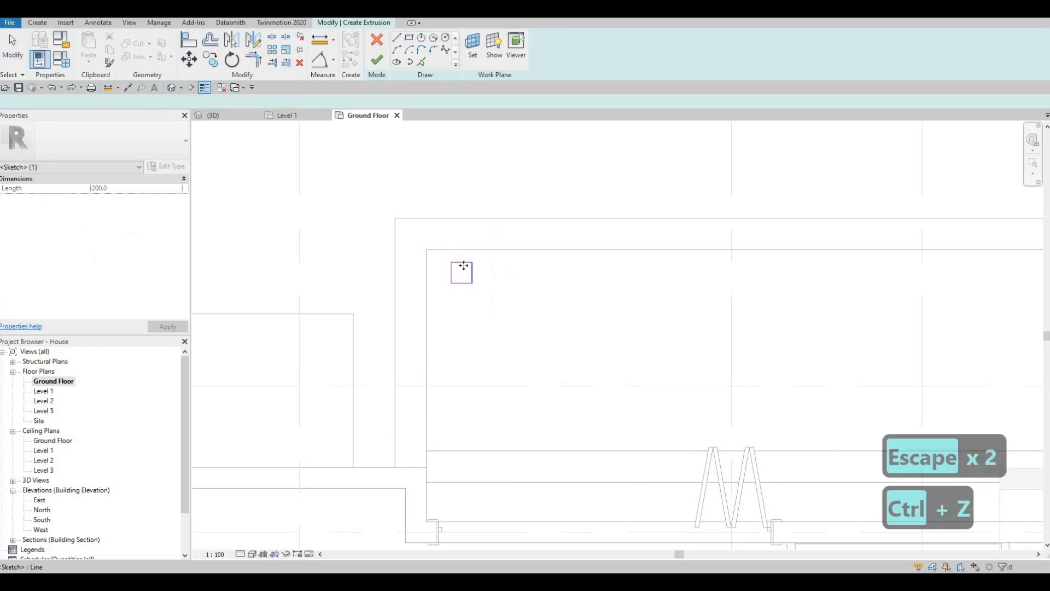
{"action": "left_click", "coordinate": [472, 274]}
{"action": "left_click", "coordinate": [488, 272]}
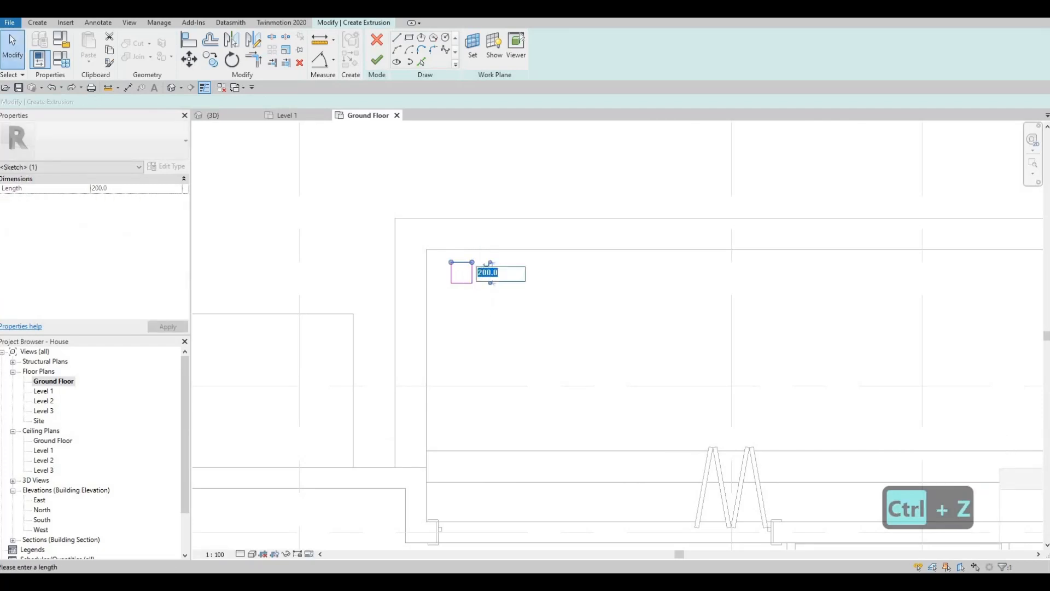
{"action": "type", "text": "100"}
{"action": "key", "text": "Return"}
{"action": "key", "text": "Escape"}
{"action": "key", "text": "Escape"}
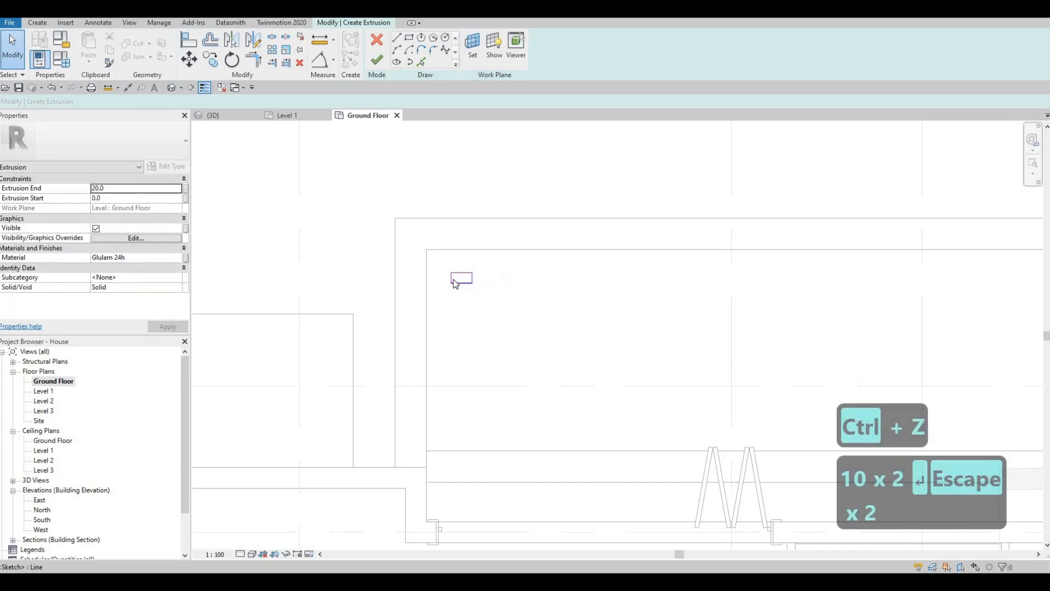
{"action": "left_click", "coordinate": [463, 286]}
{"action": "key", "text": "Escape"}
Set the width of the post profile, parallel to the terrace's long edge, to 150 mm.
{"action": "left_click", "coordinate": [472, 277]}
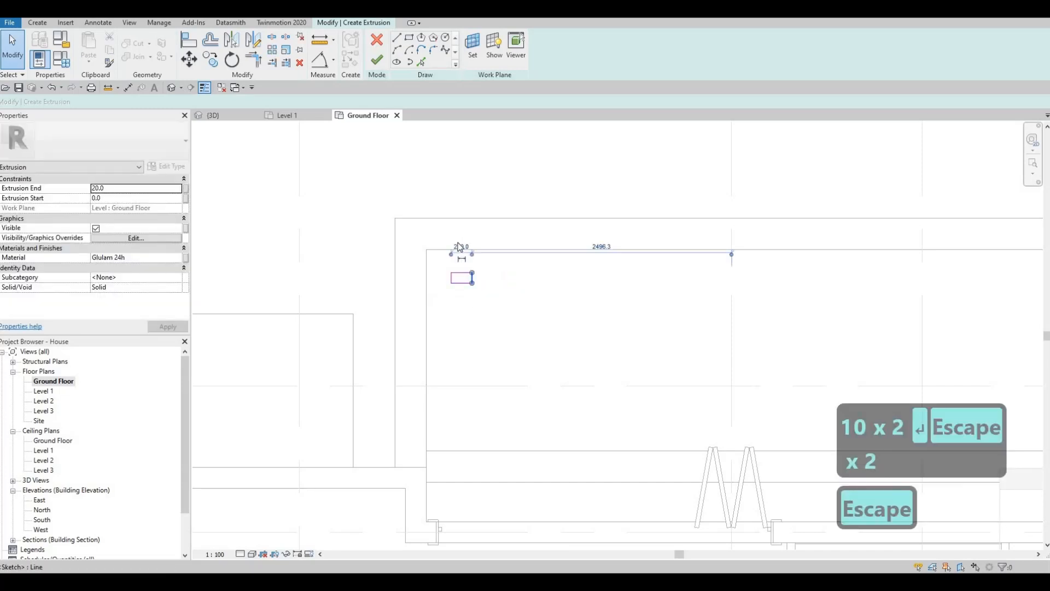
{"action": "type", "text": "150"}
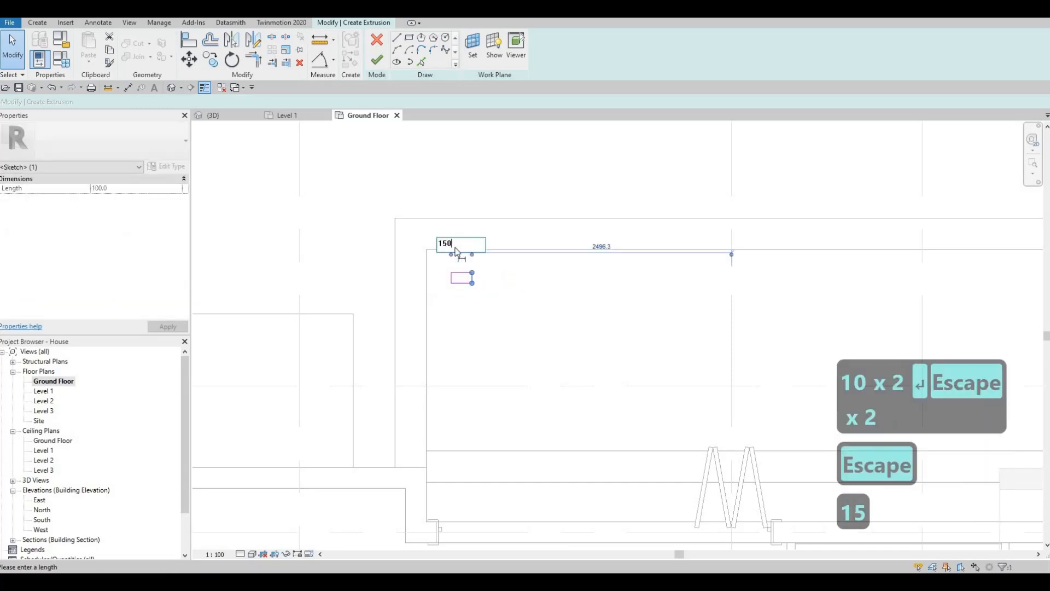
{"action": "key", "text": "Return"}
{"action": "key", "text": "Escape"}
{"action": "key", "text": "Escape"}
Set the post profile's other dimension to 150 mm to make it square.
{"action": "left_click", "coordinate": [479, 276]}
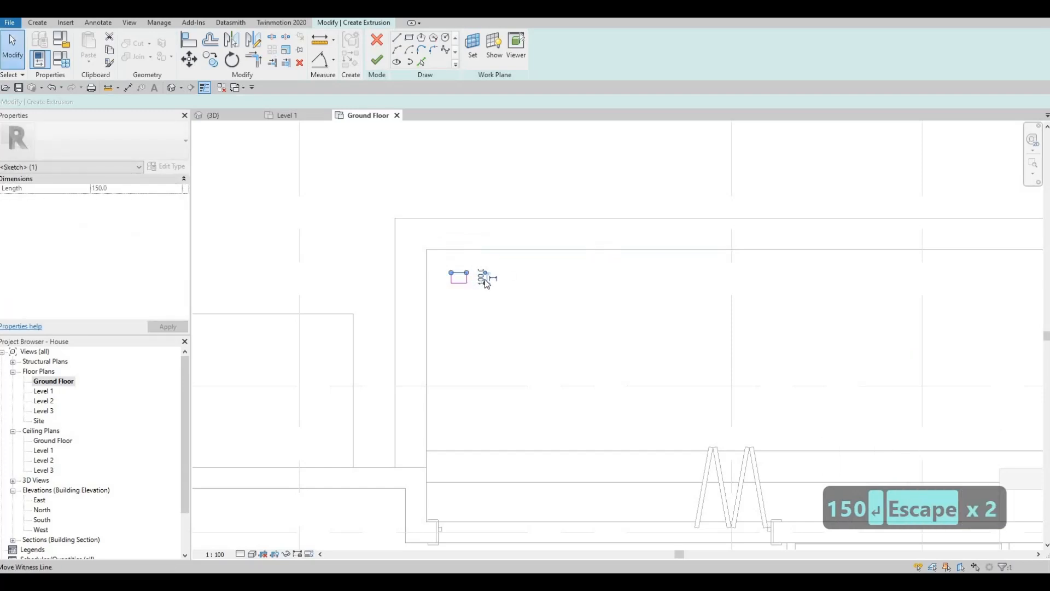
{"action": "scroll", "coordinate": [486, 283], "scroll_direction": "up", "scroll_amount": 2}
{"action": "type", "text": "150"}
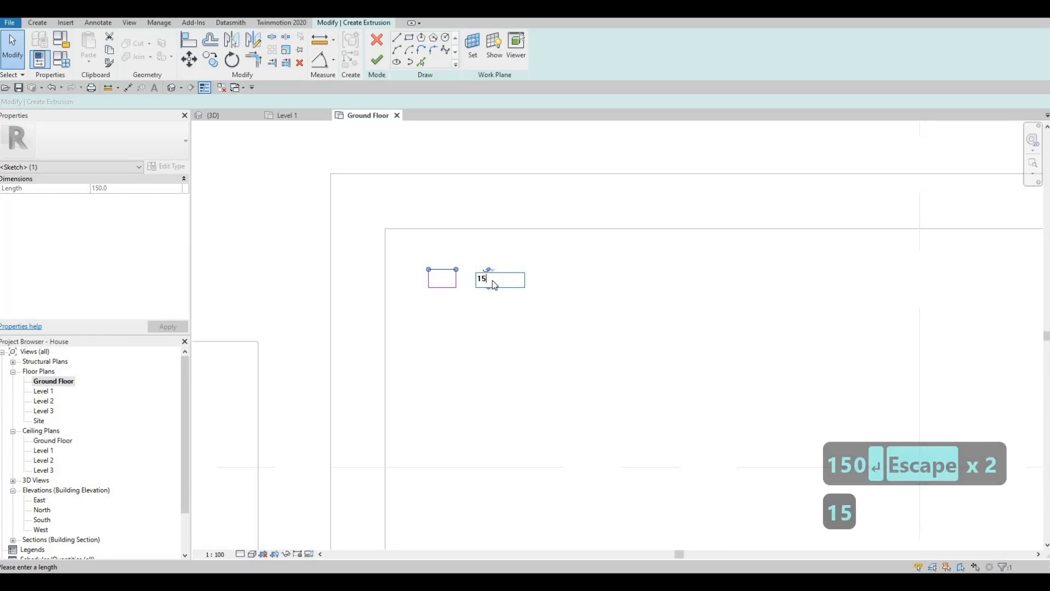
{"action": "key", "text": "Return"}
{"action": "key", "text": "Escape"}
{"action": "scroll", "coordinate": [420, 300], "scroll_direction": "down", "scroll_amount": 3}
{"action": "key", "text": "Escape"}
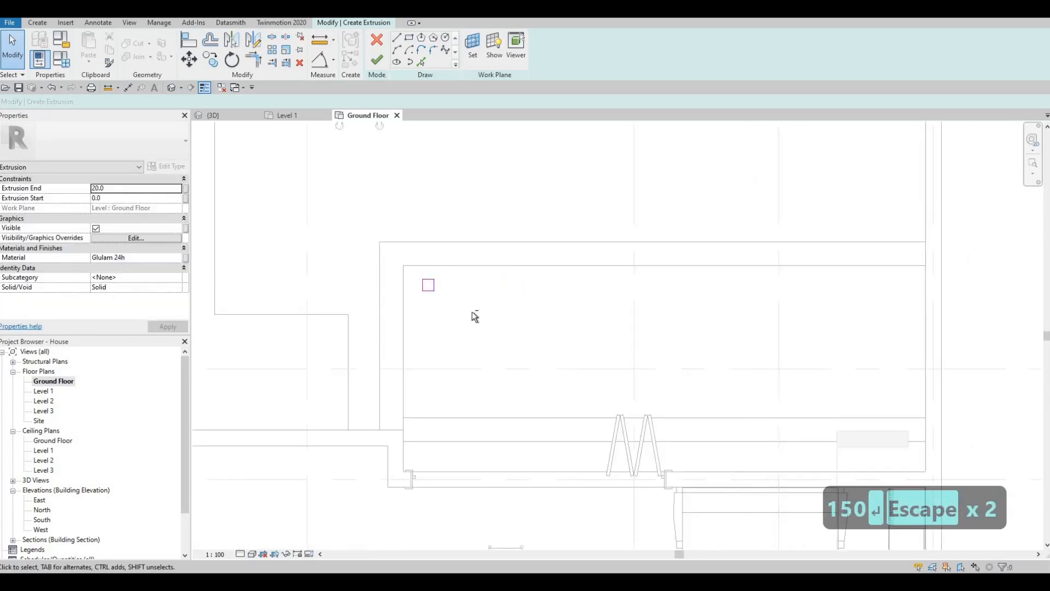
Copy the 150 mm post profile 6100 mm horizontally to the other end of the terrace.
{"action": "left_click_drag", "start_coordinate": [399, 241], "coordinate": [470, 305]}
{"action": "key", "text": "c"}
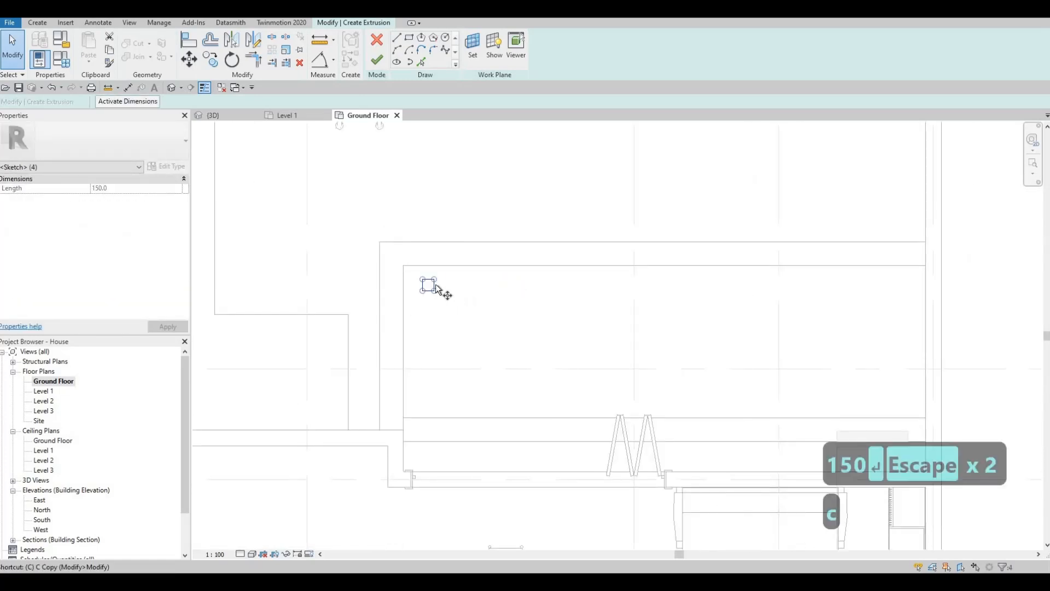
{"action": "key", "text": "o"}
{"action": "left_click", "coordinate": [428, 285]}
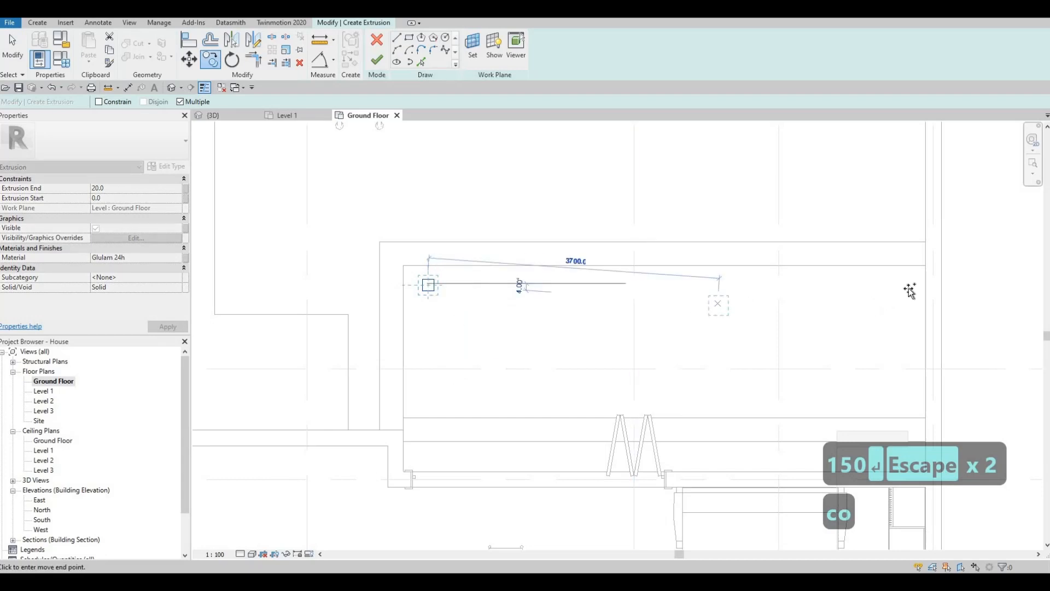
{"action": "left_click", "coordinate": [906, 287]}
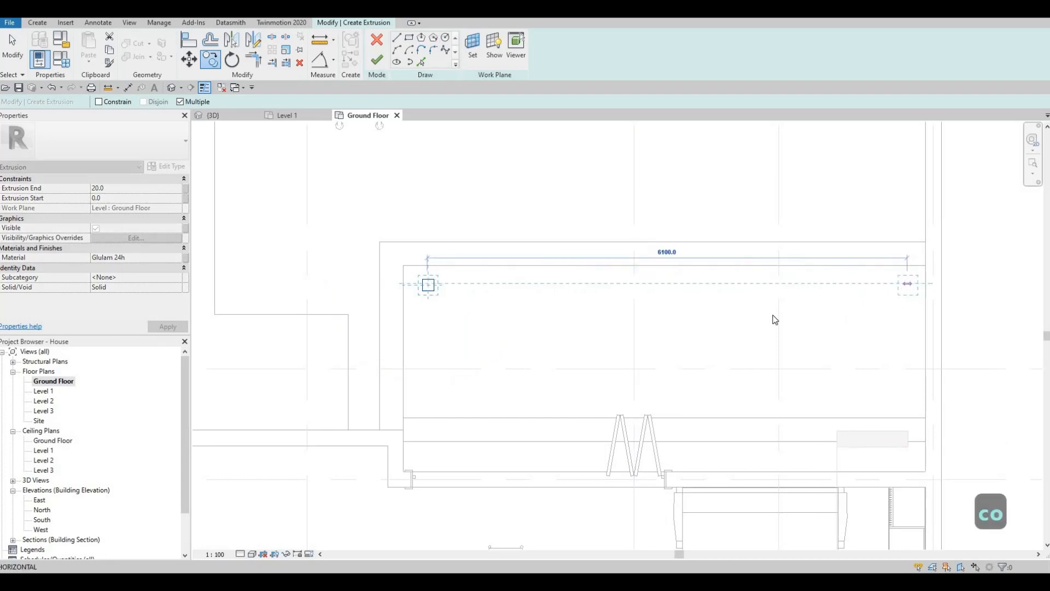
{"action": "key", "text": "Escape"}
{"action": "key", "text": "Escape"}
Set the extrusion end to 900 mm and finish the extrusion of the two posts.
{"action": "left_click", "coordinate": [118, 191]}
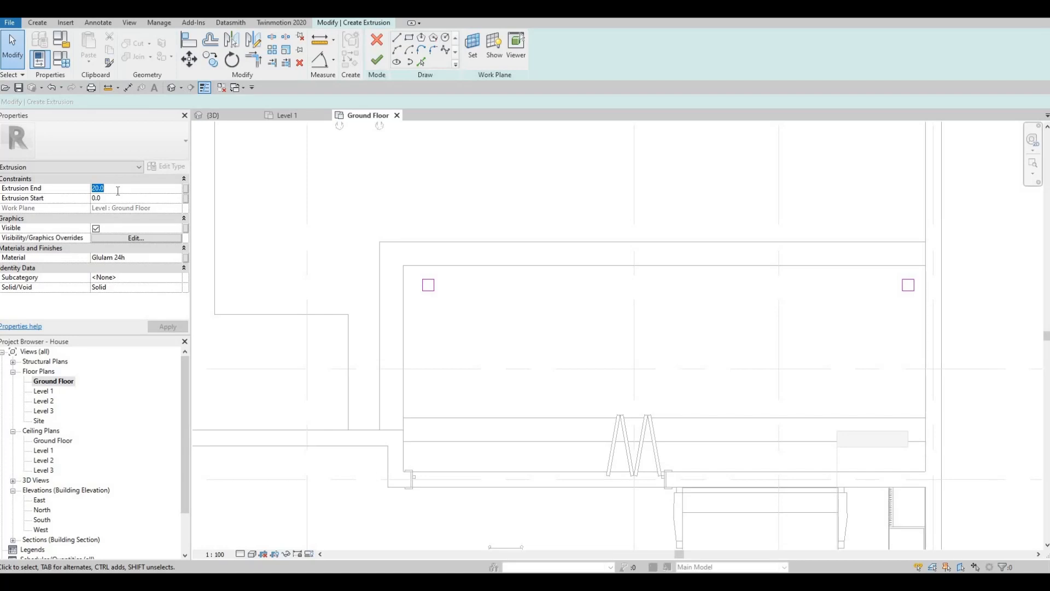
{"action": "type", "text": "900"}
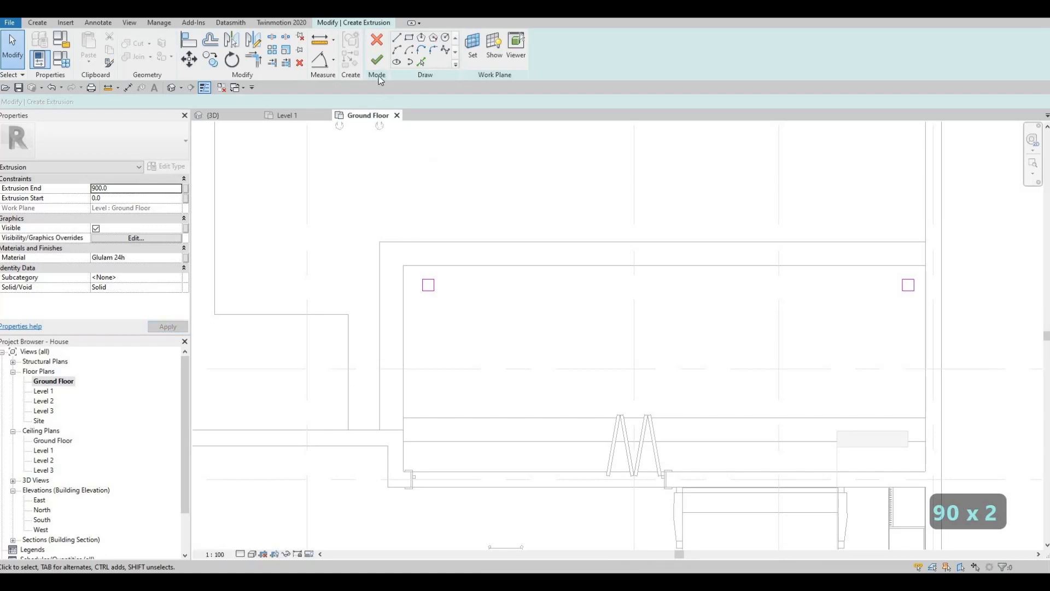
{"action": "left_click", "coordinate": [376, 61]}
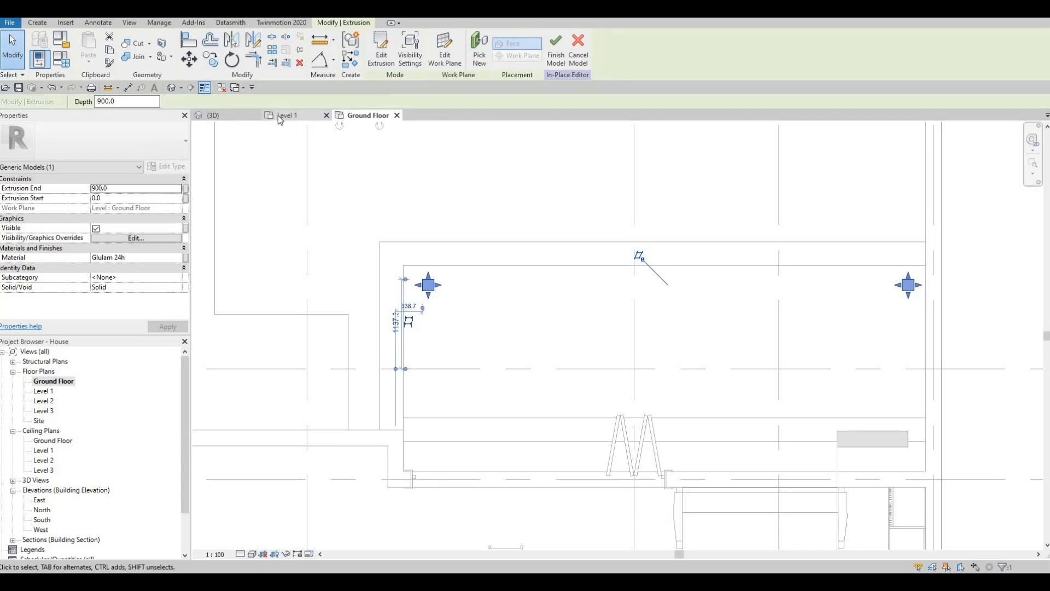
In the 3D view, stretch the two posts upward to a height of 3200 mm.
{"action": "left_click", "coordinate": [244, 115]}
{"action": "scroll", "coordinate": [576, 298], "scroll_direction": "down", "scroll_amount": 1}
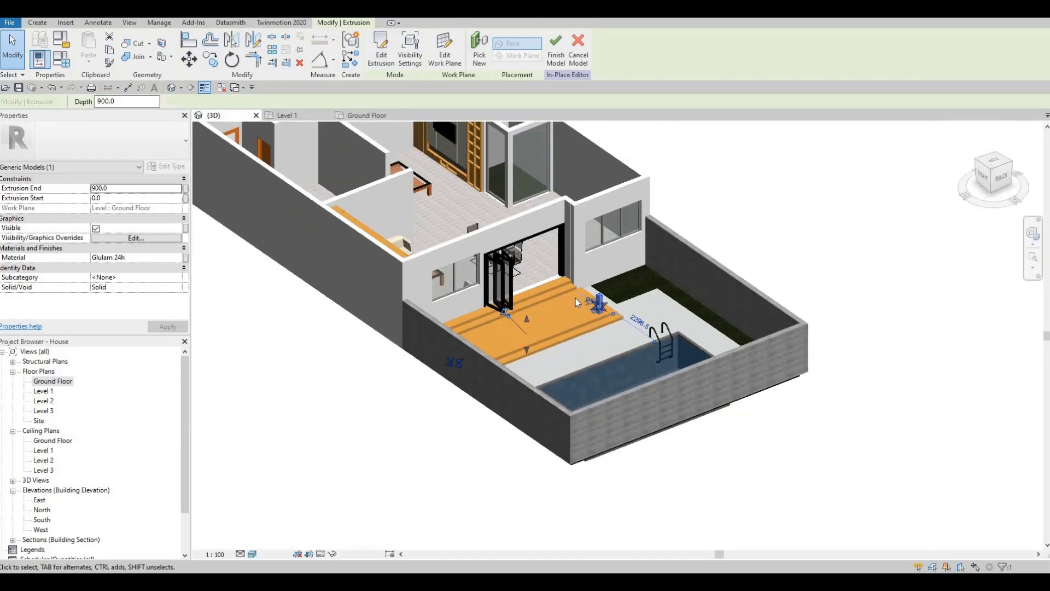
{"action": "middle_click_drag", "start_coordinate": [575, 297], "coordinate": [485, 342], "text": "shift"}
{"action": "scroll", "coordinate": [485, 343], "scroll_direction": "up", "scroll_amount": 2}
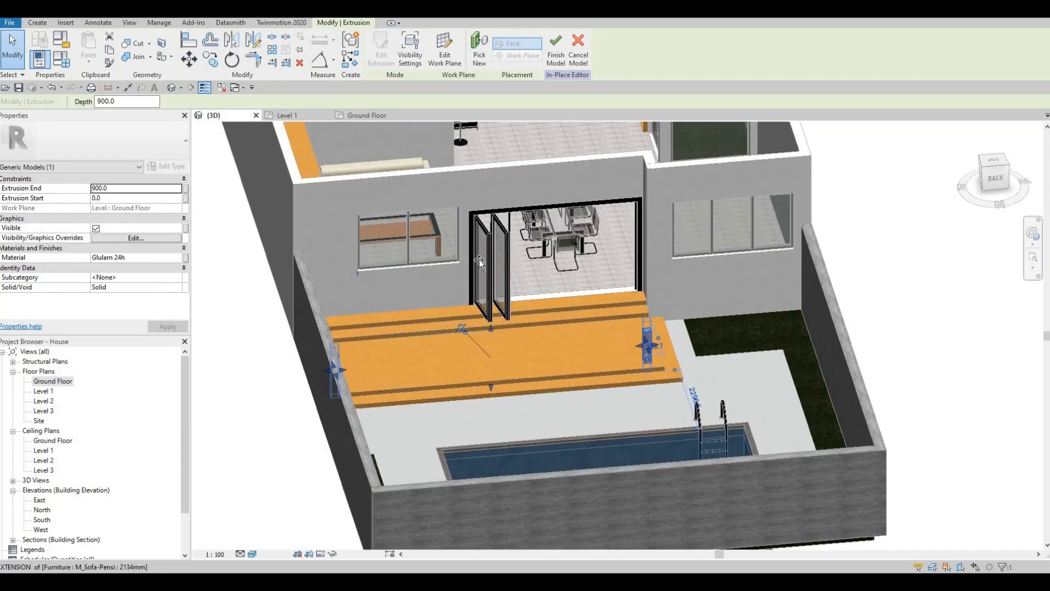
{"action": "left_click_drag", "start_coordinate": [477, 238], "coordinate": [478, 228]}
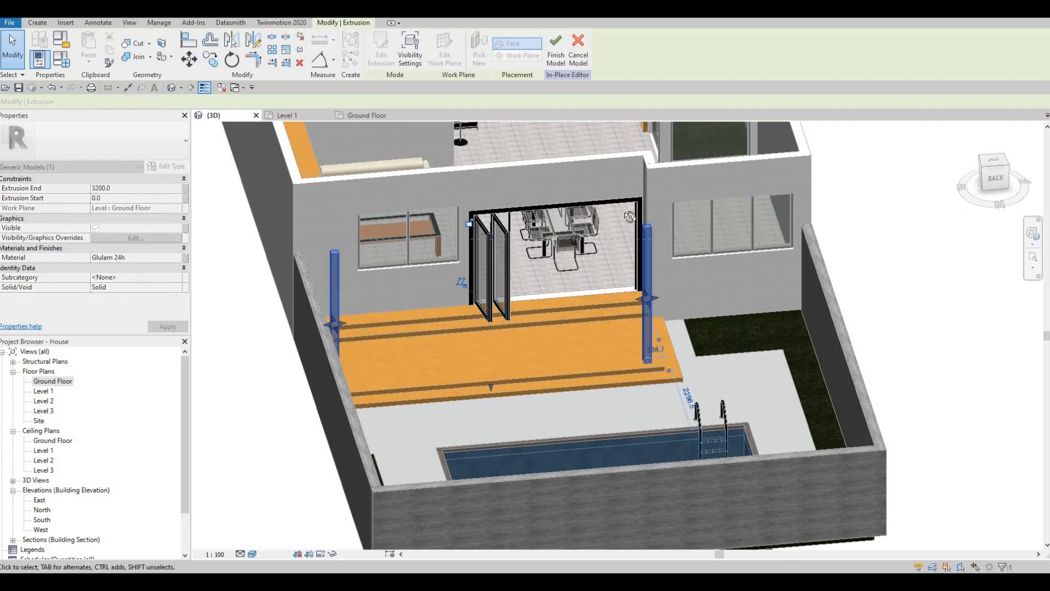
Lower the tops of the two posts to a height of 3003 mm.
{"action": "middle_click_drag", "start_coordinate": [493, 295], "coordinate": [561, 252], "text": "shift"}
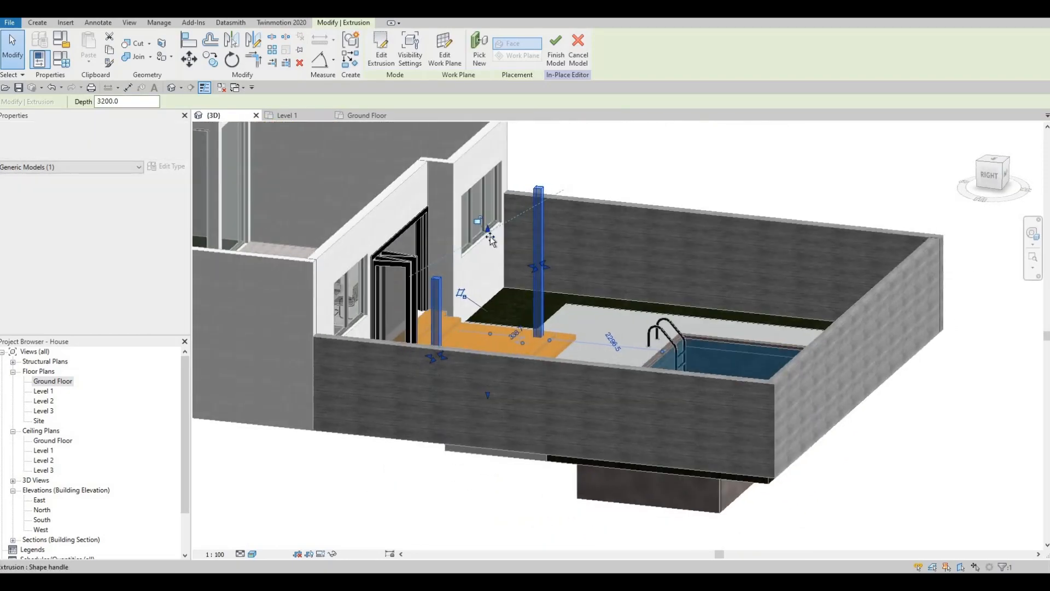
{"action": "left_click_drag", "start_coordinate": [488, 228], "coordinate": [488, 232]}
{"action": "mouse_move", "coordinate": [367, 263]}
{"action": "middle_mouse_down", "text": "shift"}
{"action": "mouse_move", "coordinate": [301, 267]}
{"action": "mouse_move", "coordinate": [383, 257]}
{"action": "middle_mouse_up", "text": "shift"}
{"action": "middle_click_drag", "start_coordinate": [598, 278], "coordinate": [488, 250], "text": "shift"}
{"action": "left_click_drag", "start_coordinate": [491, 253], "coordinate": [490, 260]}
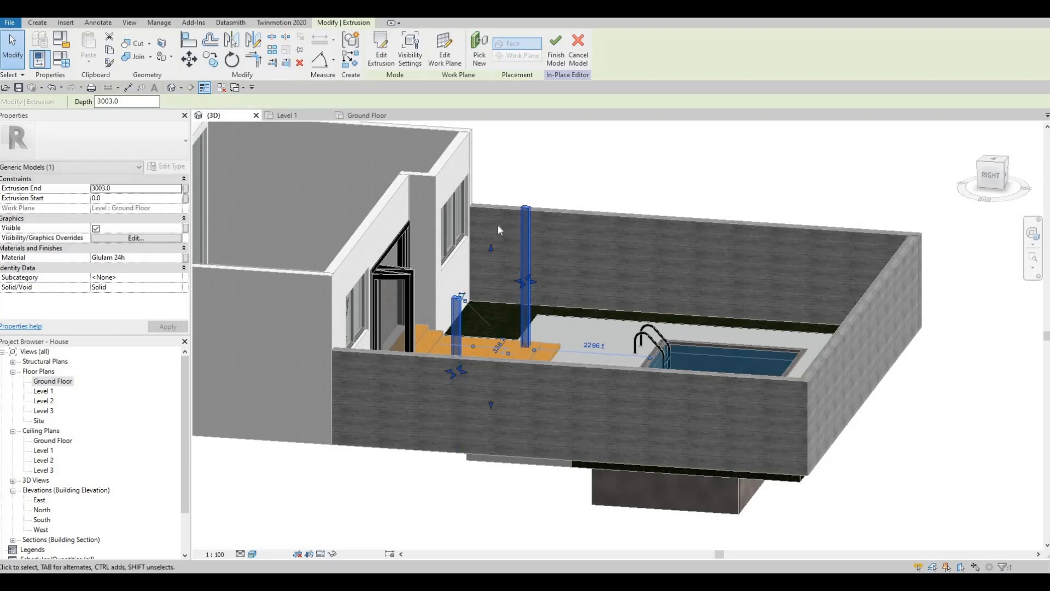
Return to the Ground Floor plan and start another extrusion in the in-place model.
{"action": "double_click", "coordinate": [52, 382]}
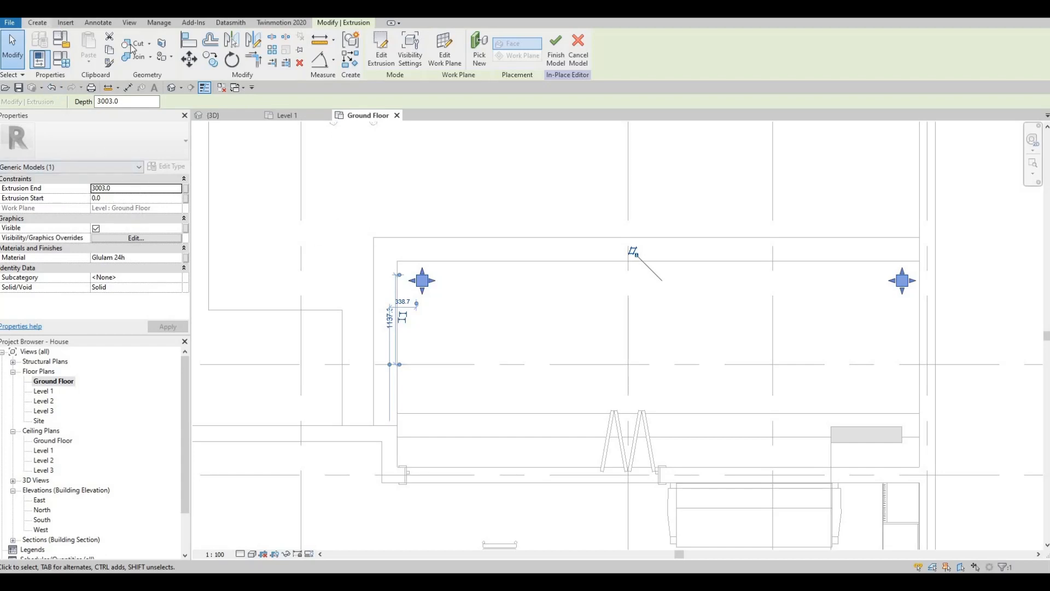
{"action": "left_click", "coordinate": [37, 23]}
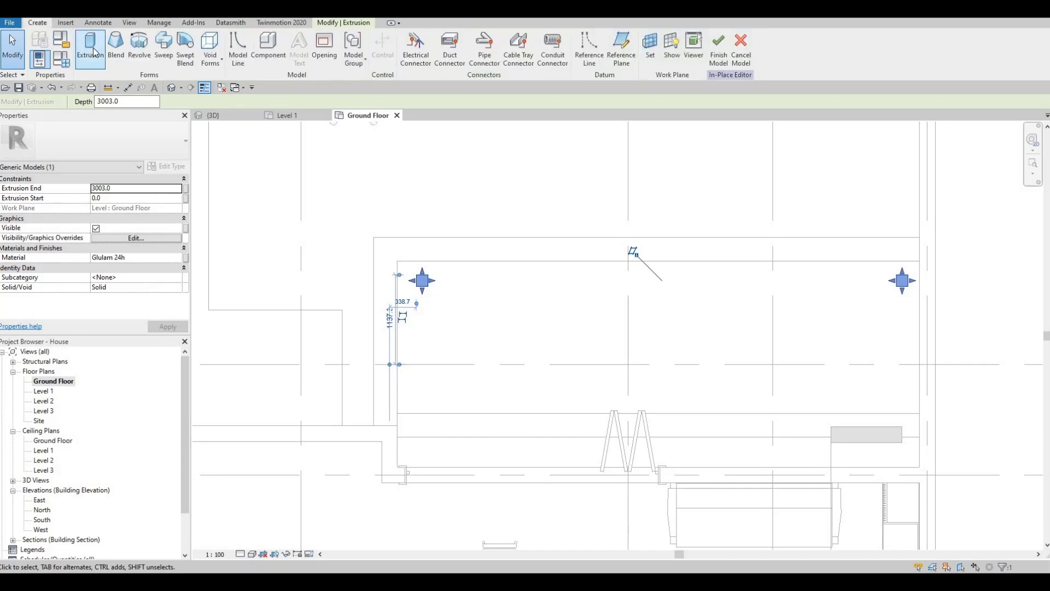
{"action": "left_click", "coordinate": [91, 49]}
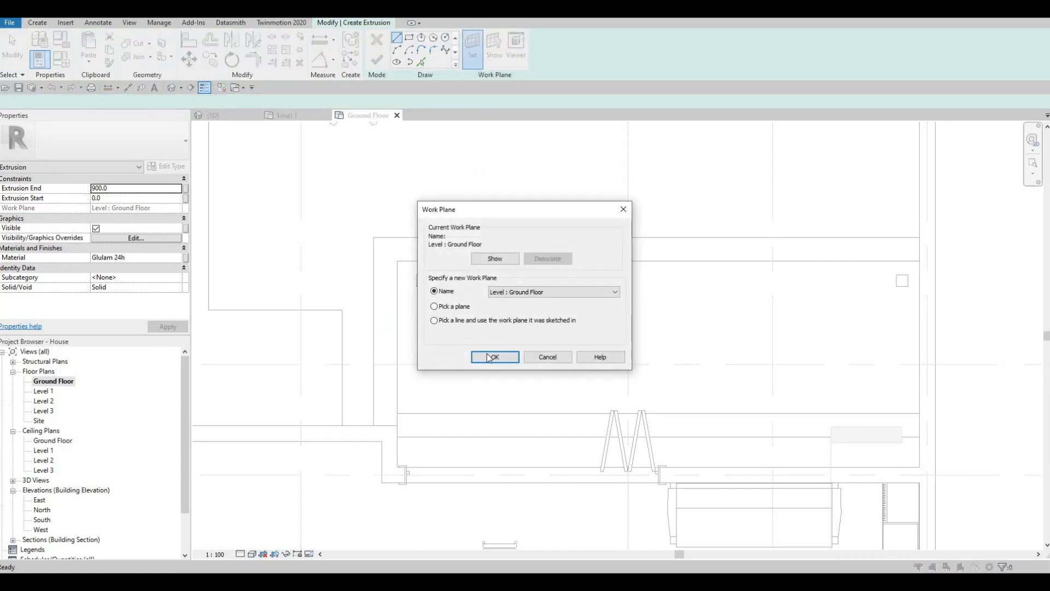
Set the new extrusion's work plane by picking the face of the terrace platform around the posts.
{"action": "key", "text": "Return"}
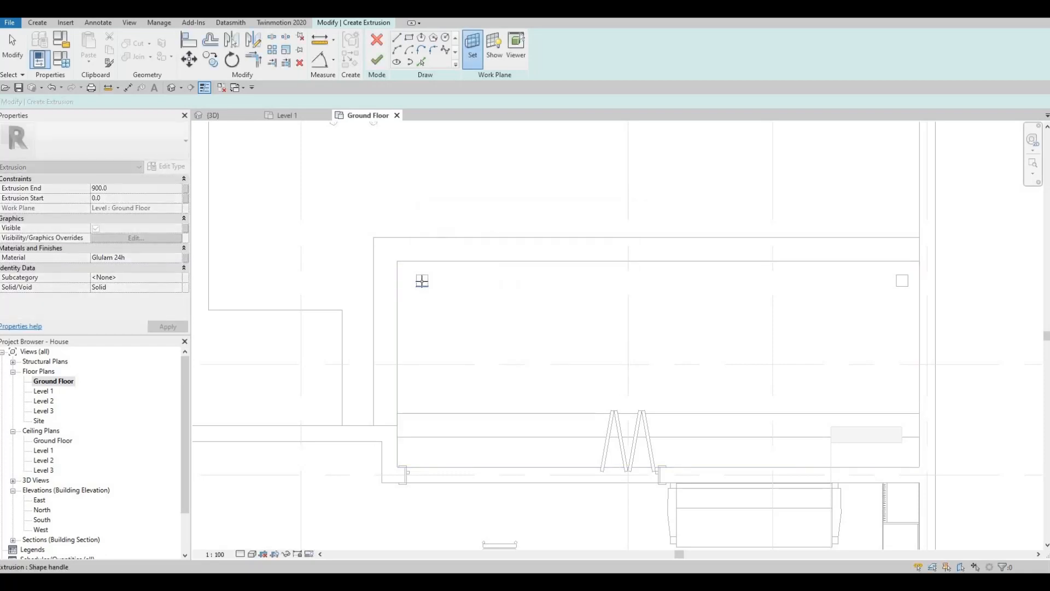
{"action": "scroll", "coordinate": [424, 281], "scroll_direction": "up", "scroll_amount": 2}
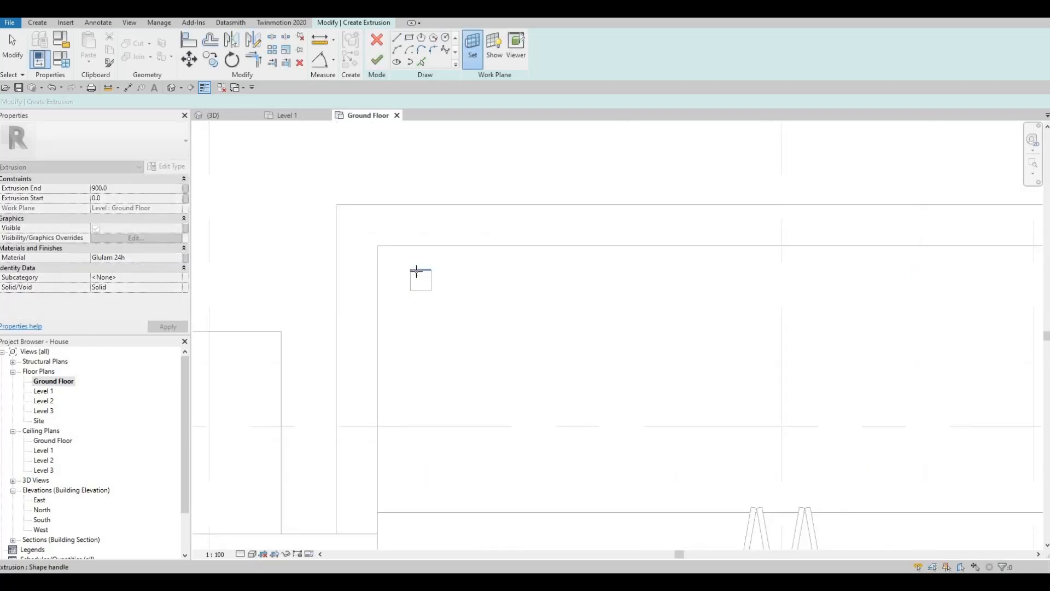
{"action": "key", "text": "Caps_Lock"}
{"action": "key", "text": "Tab"}
{"action": "key", "text": "Tab"}
{"action": "key", "text": "Tab"}
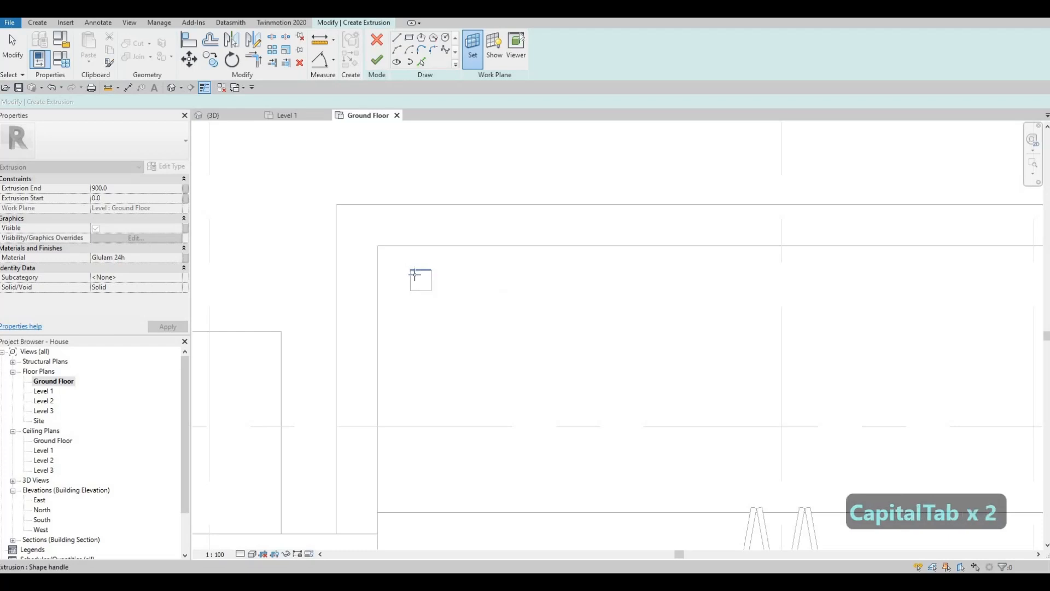
{"action": "scroll", "coordinate": [416, 272], "scroll_direction": "down", "scroll_amount": 2}
{"action": "scroll", "coordinate": [425, 277], "scroll_direction": "down", "scroll_amount": 2}
{"action": "scroll", "coordinate": [426, 277], "scroll_direction": "up", "scroll_amount": 4}
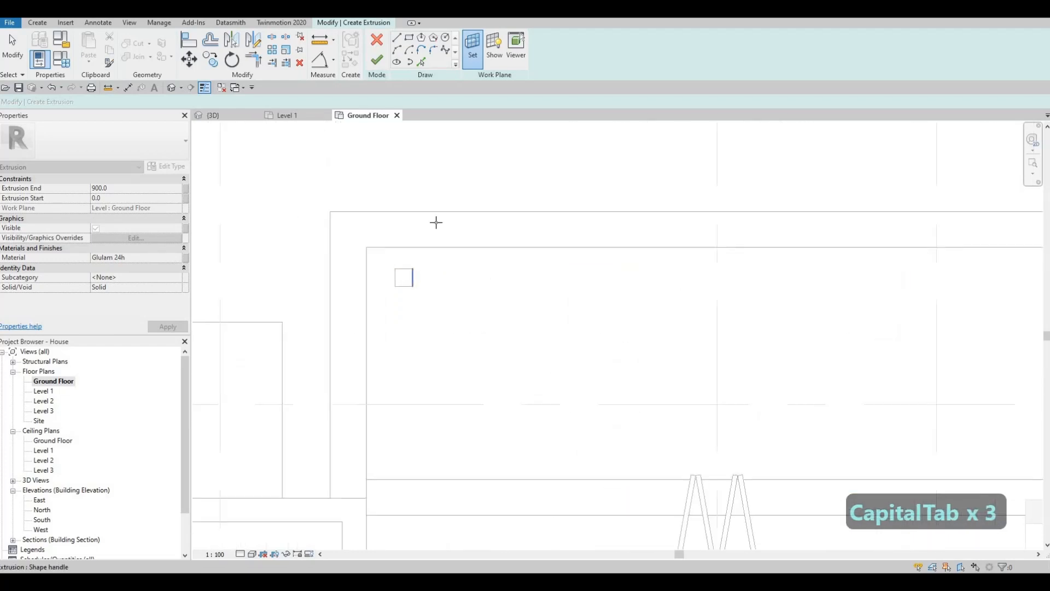
{"action": "left_click", "coordinate": [439, 269]}
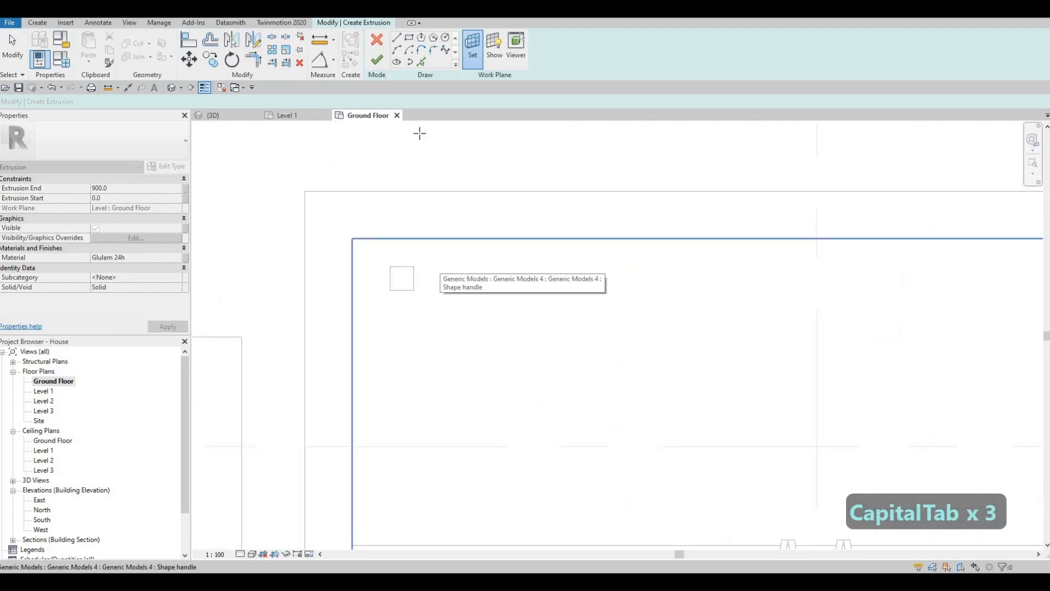
Sketch a 150 mm wide rectangle spanning the outer corners of both posts and finish it as a 900 mm extrusion.
{"action": "left_click", "coordinate": [408, 39]}
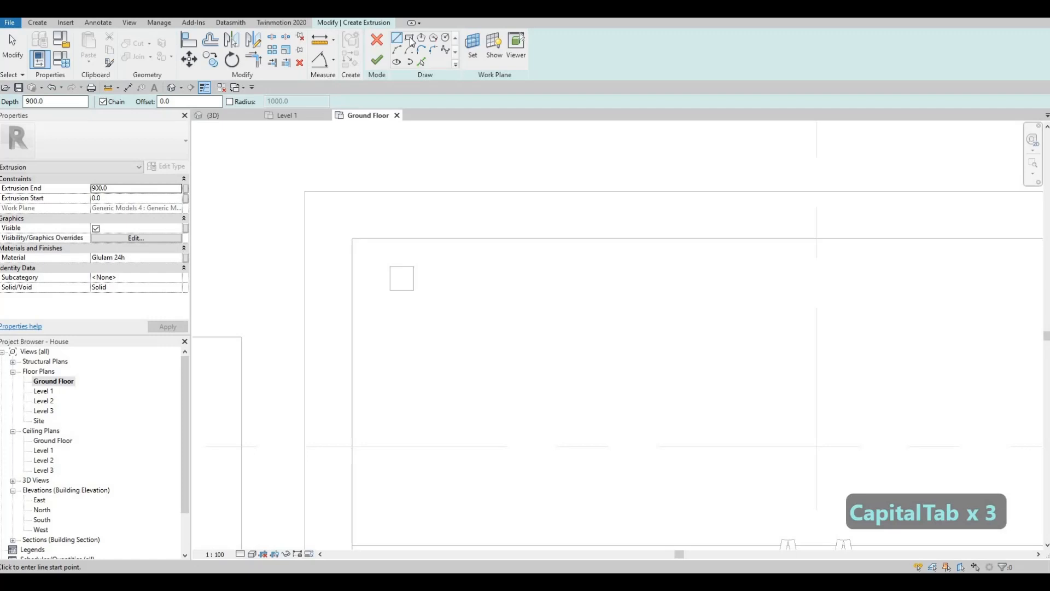
{"action": "left_click", "coordinate": [390, 266]}
{"action": "scroll", "coordinate": [636, 285], "scroll_direction": "down", "scroll_amount": 2}
{"action": "middle_click_drag", "start_coordinate": [693, 273], "coordinate": [346, 249]}
{"action": "middle_click_drag", "start_coordinate": [760, 266], "coordinate": [663, 273]}
{"action": "scroll", "coordinate": [663, 280], "scroll_direction": "up", "scroll_amount": 2}
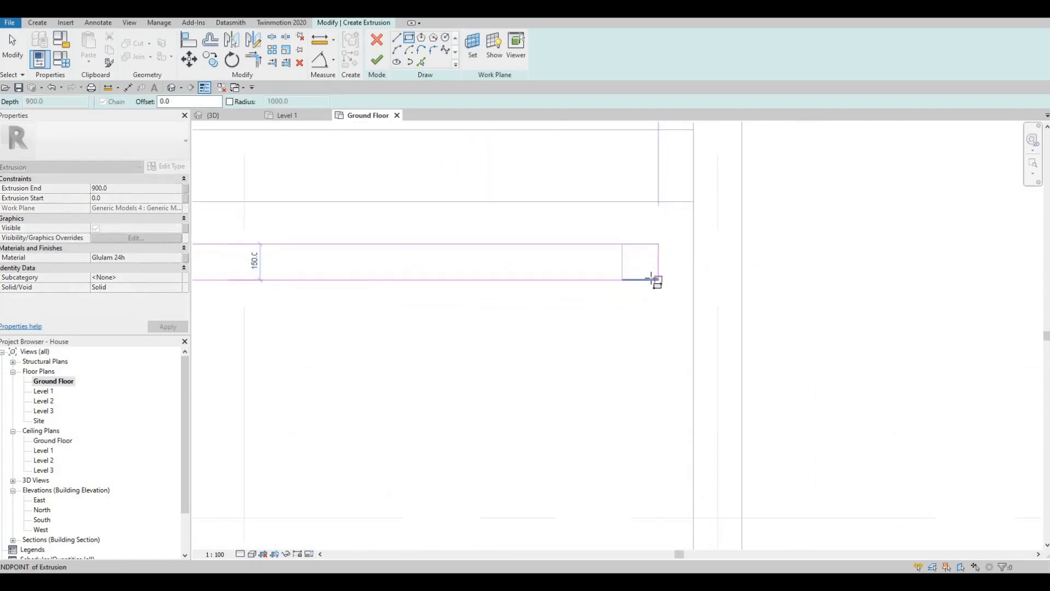
{"action": "left_click", "coordinate": [659, 279]}
{"action": "key", "text": "Escape"}
{"action": "key", "text": "Escape"}
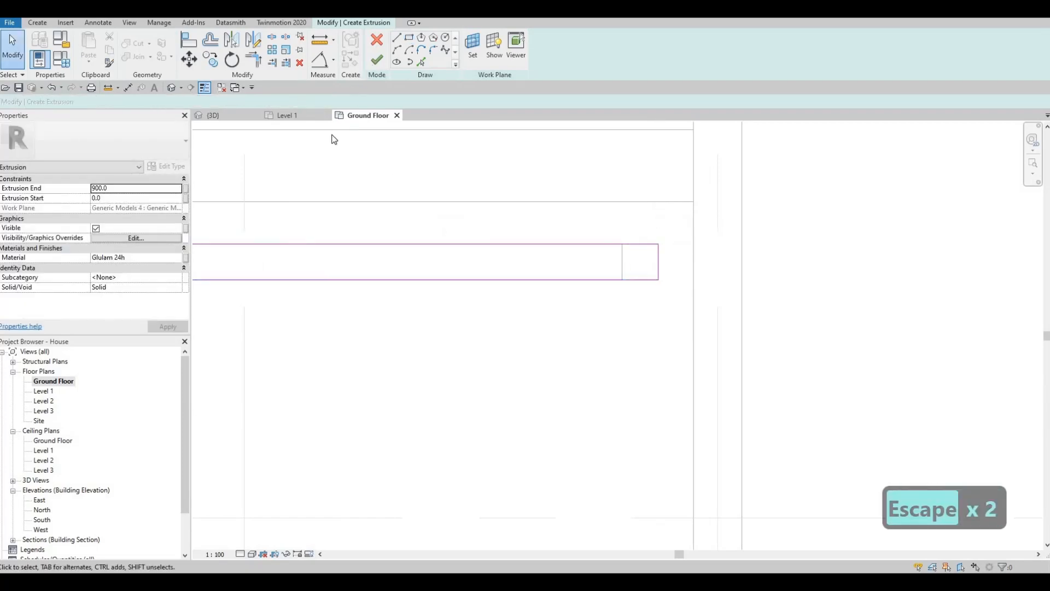
{"action": "left_click", "coordinate": [377, 59]}
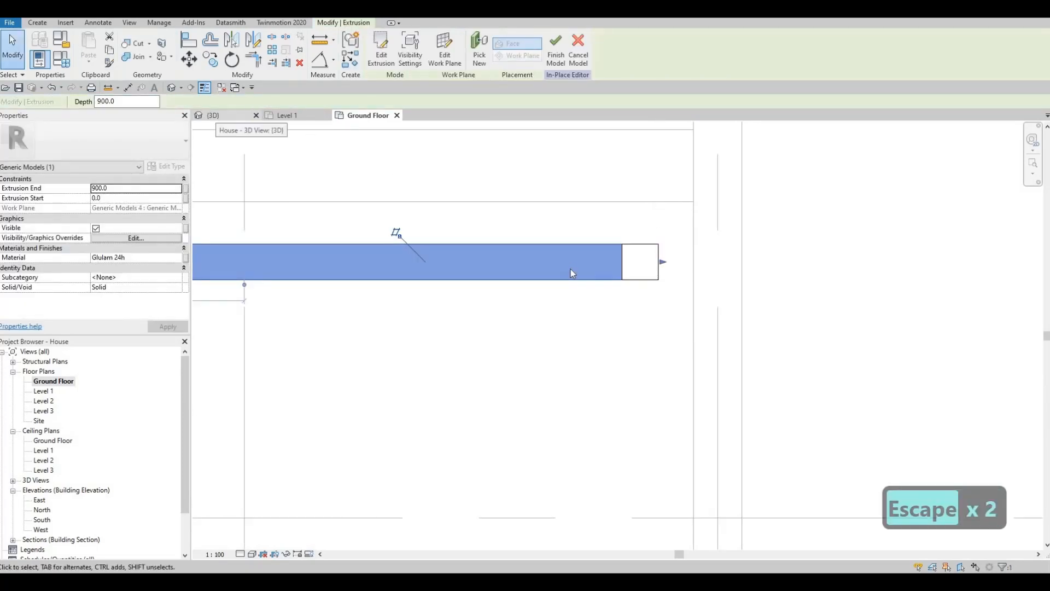
In the 3D view, raise the top of the connecting beam extrusion over the posts to 2975 mm.
{"action": "left_click", "coordinate": [215, 113]}
{"action": "mouse_move", "coordinate": [482, 351]}
{"action": "middle_mouse_down"}
{"action": "mouse_move", "coordinate": [469, 352]}
{"action": "mouse_move", "coordinate": [475, 343]}
{"action": "middle_mouse_up"}
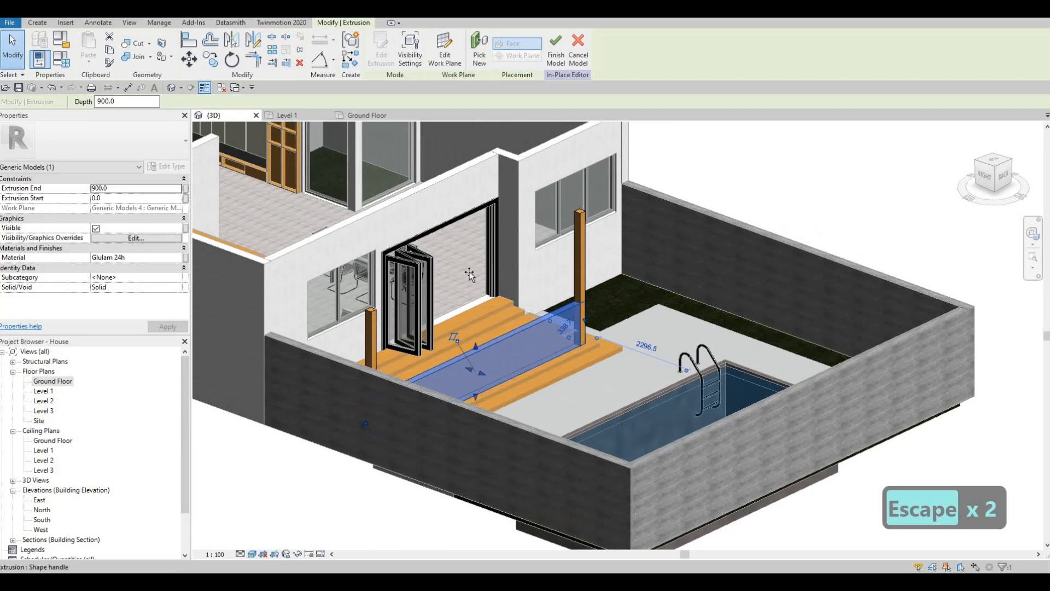
{"action": "left_click_drag", "start_coordinate": [471, 274], "coordinate": [462, 251]}
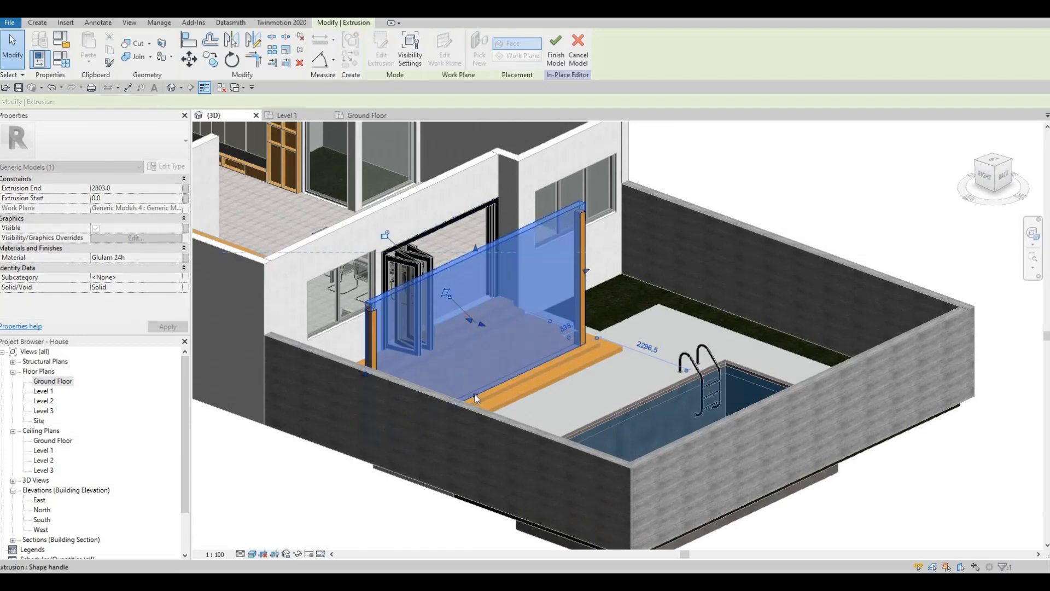
Raise the beam's underside to the post tops at 2803 mm and lower its top face to 2900.7 mm.
{"action": "left_click_drag", "start_coordinate": [475, 395], "coordinate": [485, 266]}
{"action": "scroll", "coordinate": [477, 243], "scroll_direction": "up", "scroll_amount": 4}
{"action": "left_click_drag", "start_coordinate": [788, 206], "coordinate": [775, 151]}
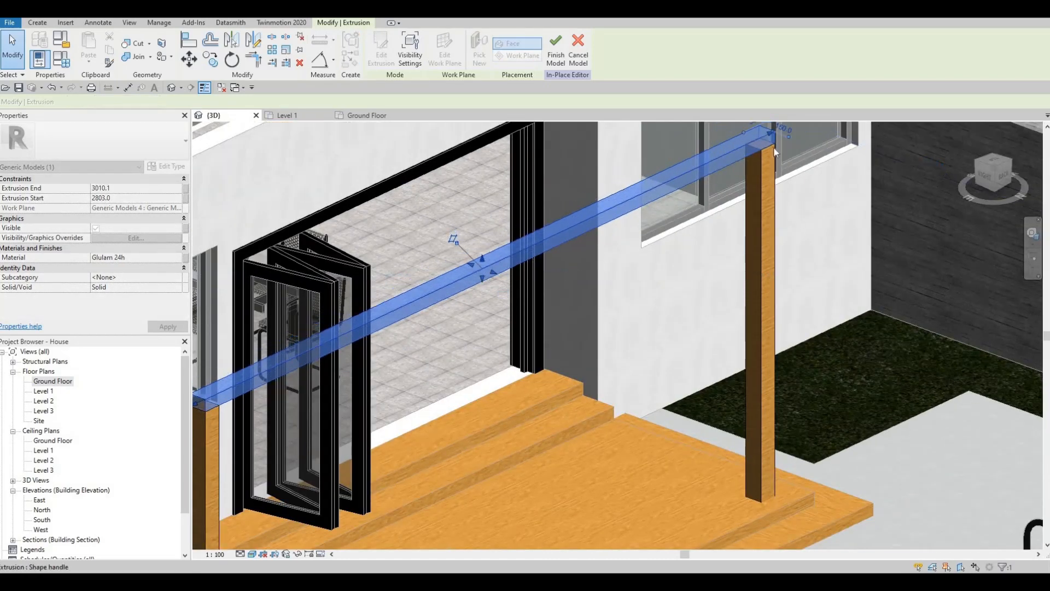
{"action": "scroll", "coordinate": [772, 148], "scroll_direction": "down", "scroll_amount": 2}
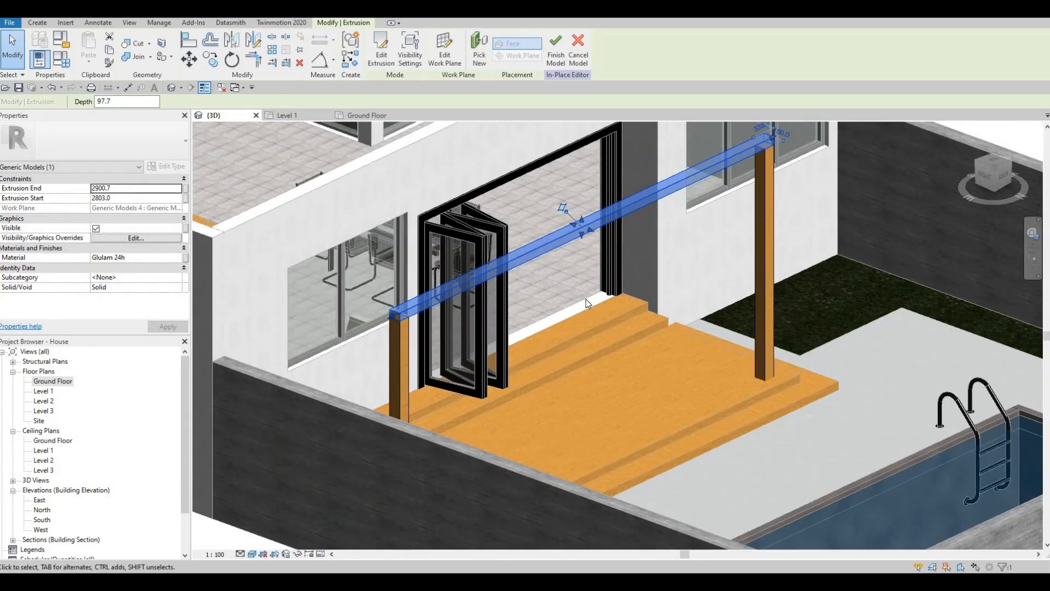
{"action": "key", "text": "Escape"}
{"action": "middle_click_drag", "start_coordinate": [440, 278], "coordinate": [412, 270], "text": "shift"}
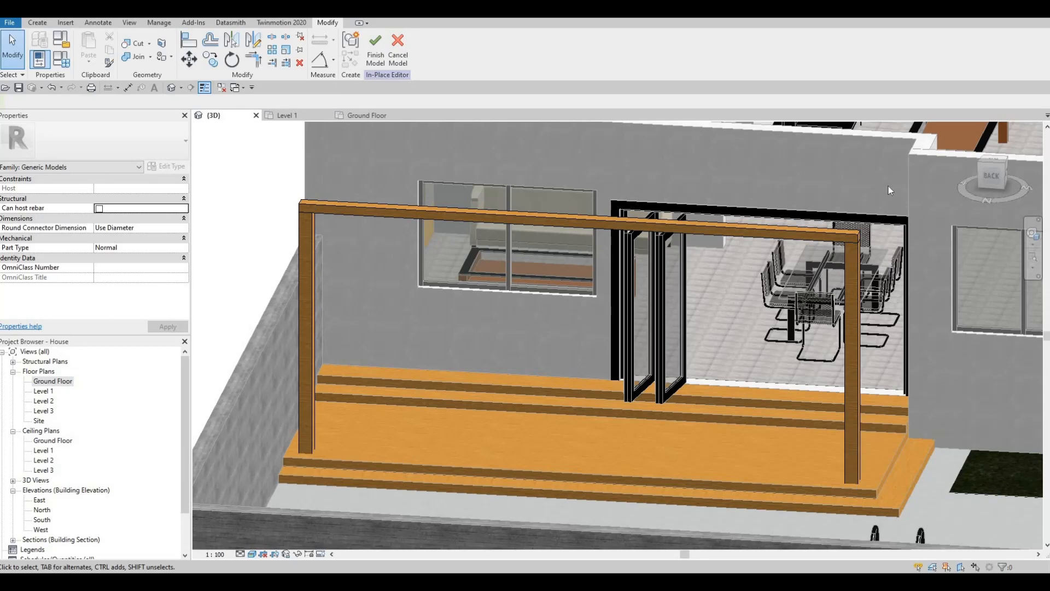
Return to the Ground Floor plan and undo the last two height changes of the connecting beam.
{"action": "double_click", "coordinate": [50, 382]}
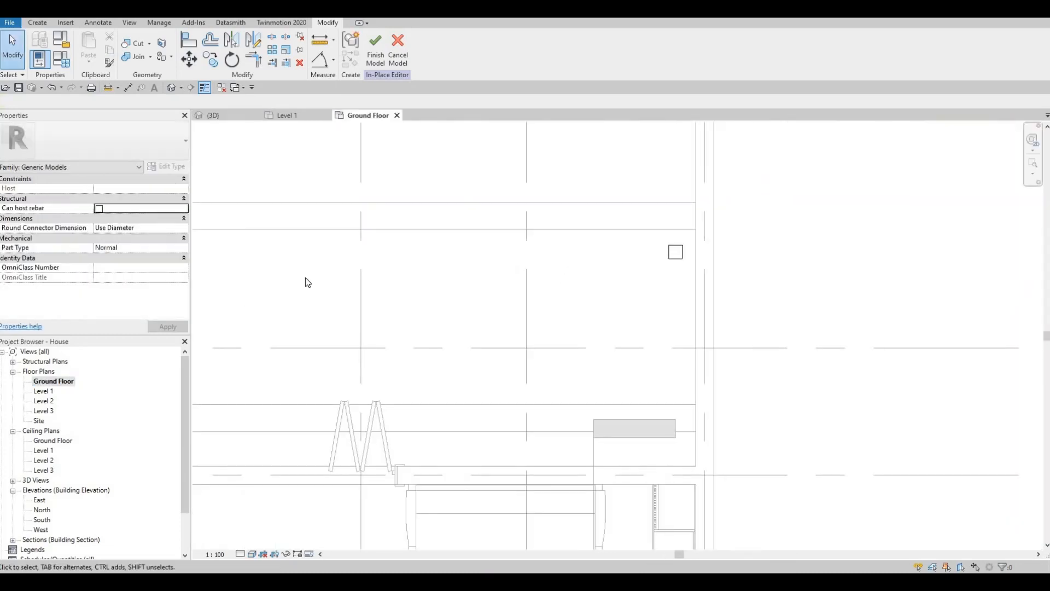
{"action": "key", "text": "ctrl+z"}
{"action": "key", "text": "ctrl+z"}
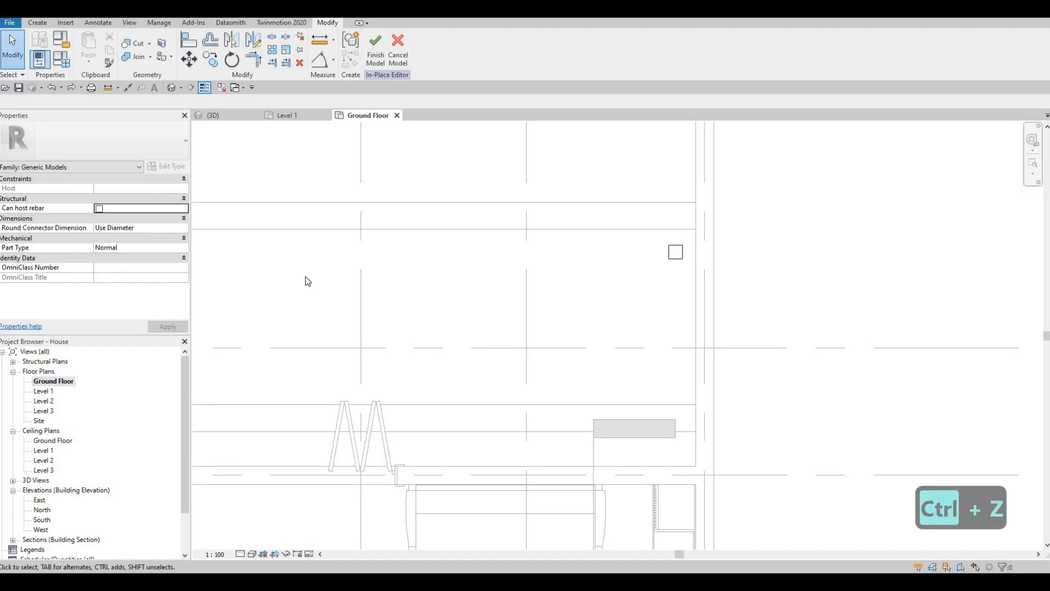
{"action": "key", "text": "Escape"}
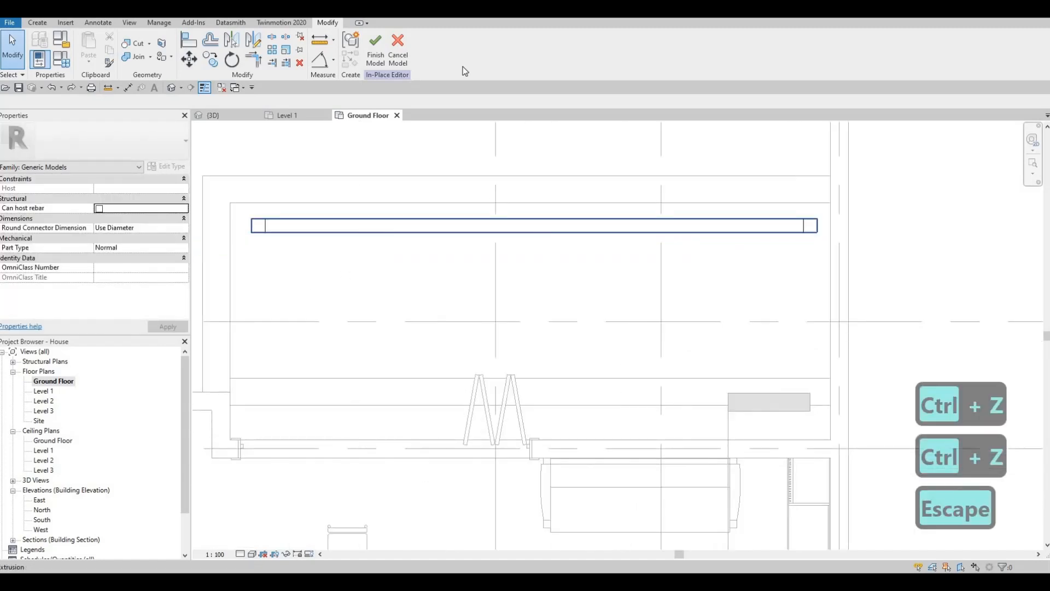
Edit the beam's sketch and add a narrow rectangle about 2292 mm long from the left post to the exterior wall.
{"action": "left_click", "coordinate": [384, 58]}
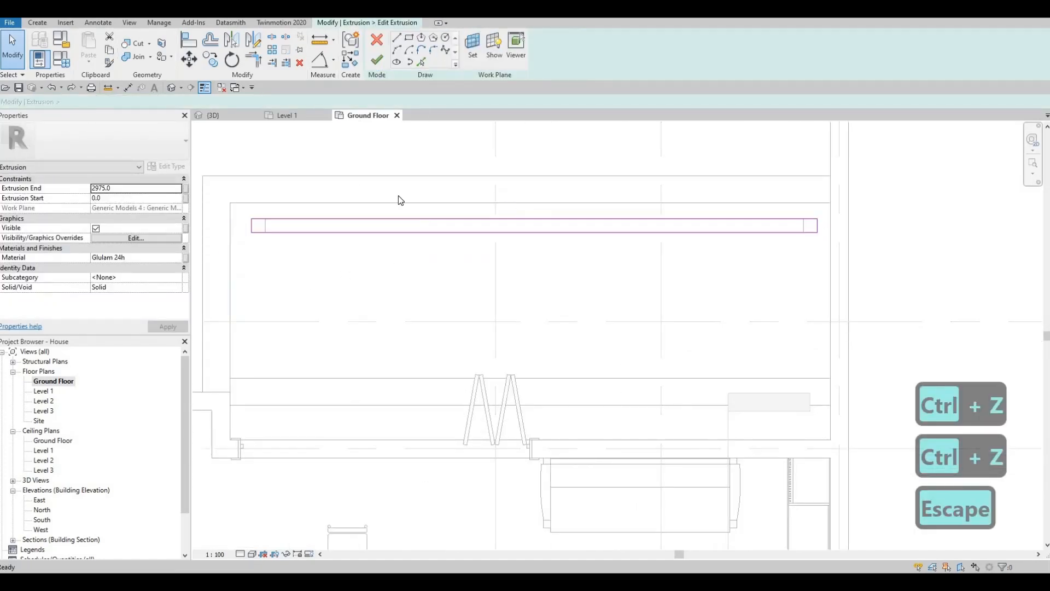
{"action": "middle_click_drag", "start_coordinate": [394, 256], "coordinate": [427, 204]}
{"action": "scroll", "coordinate": [427, 204], "scroll_direction": "down", "scroll_amount": 1}
{"action": "left_click", "coordinate": [409, 38]}
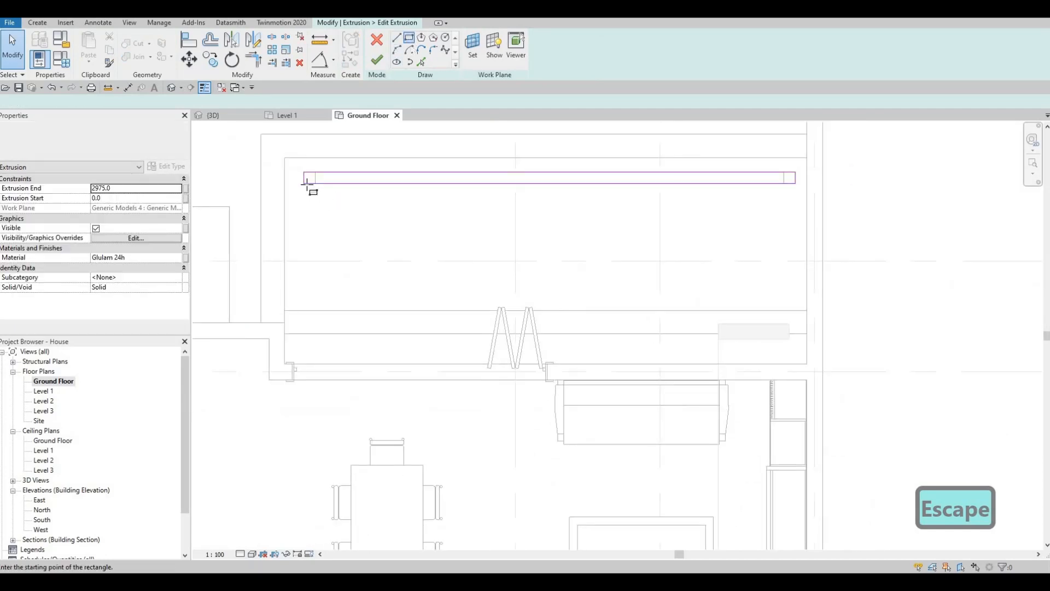
{"action": "left_click", "coordinate": [320, 353]}
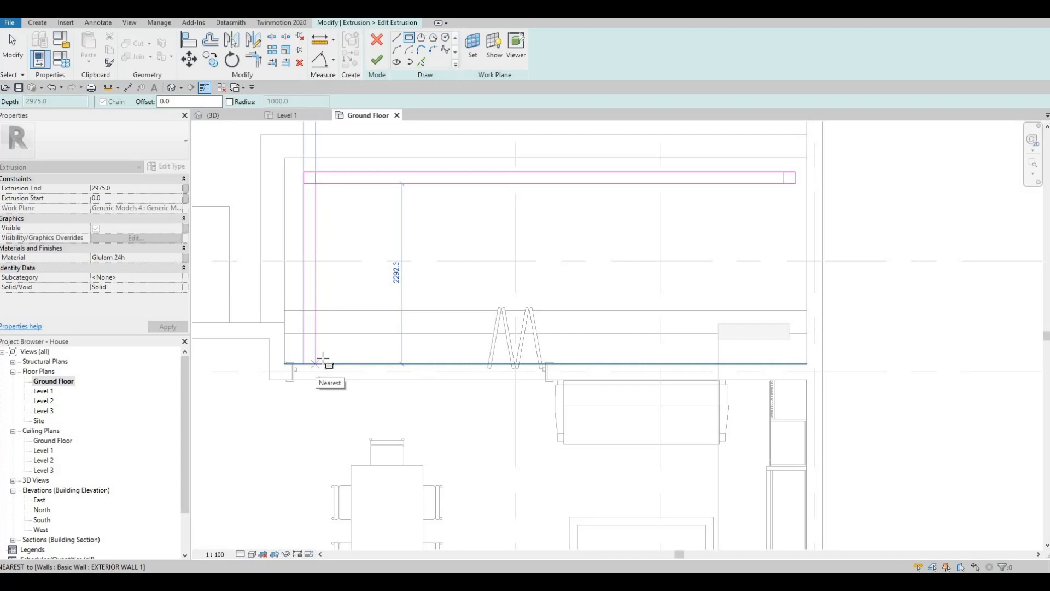
{"action": "left_click", "coordinate": [323, 361]}
{"action": "key", "text": "Escape"}
{"action": "scroll", "coordinate": [346, 197], "scroll_direction": "up", "scroll_amount": 4}
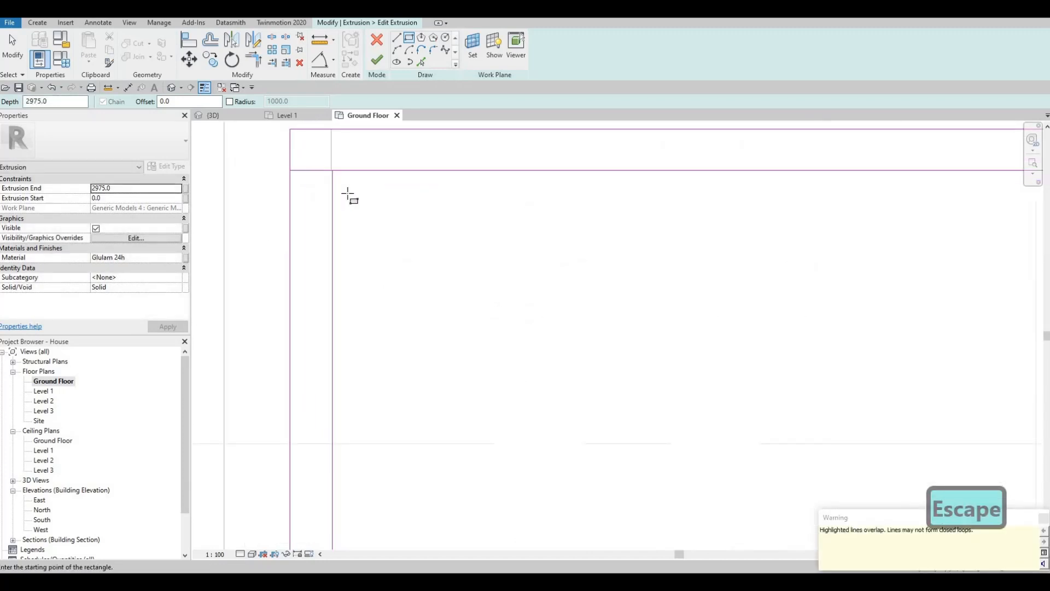
Align the inner long edge of the left rectangle with the inner face of the left post.
{"action": "key", "text": "a"}
{"action": "key", "text": "l"}
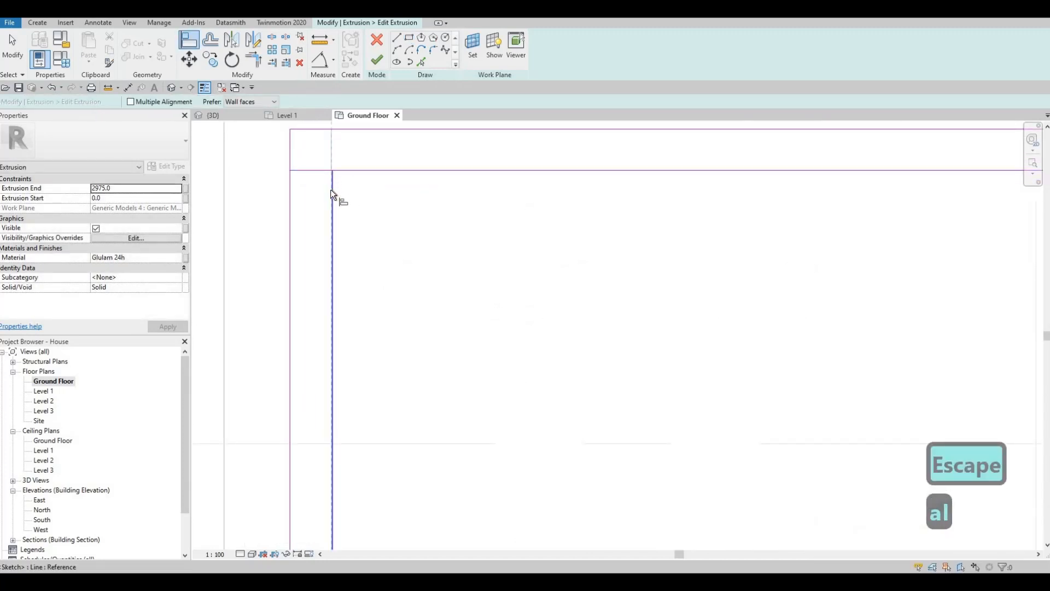
{"action": "left_click", "coordinate": [331, 189]}
{"action": "scroll", "coordinate": [331, 189], "scroll_direction": "down", "scroll_amount": 3}
{"action": "middle_click_drag", "start_coordinate": [656, 230], "coordinate": [460, 218]}
{"action": "key", "text": "Escape"}
Sketch a matching narrow rectangle between the exterior wall and the beam at the right post.
{"action": "left_click", "coordinate": [409, 37]}
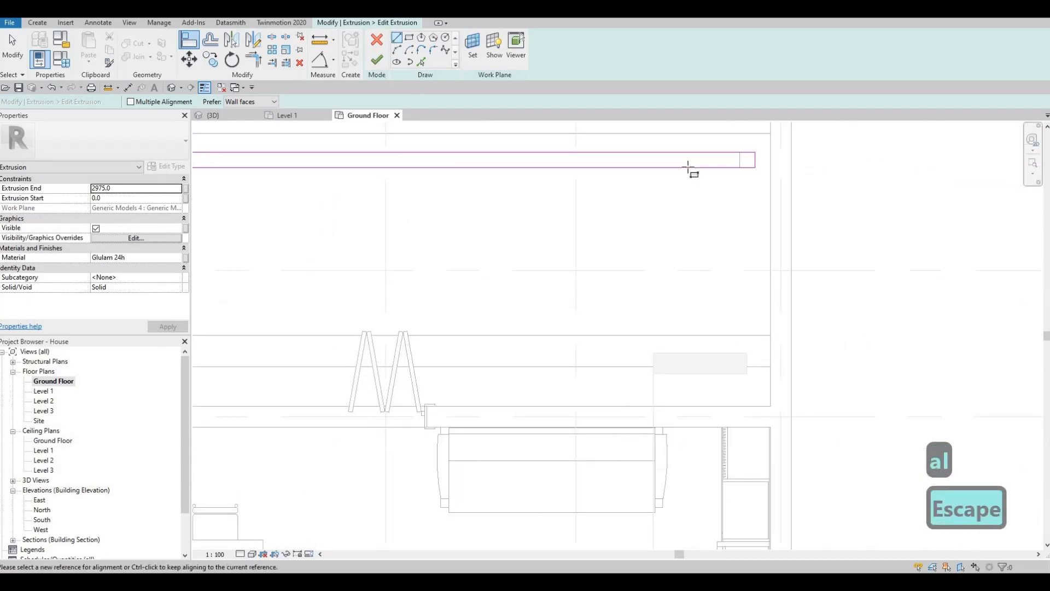
{"action": "left_click", "coordinate": [741, 410]}
{"action": "left_click", "coordinate": [740, 182]}
{"action": "scroll", "coordinate": [740, 182], "scroll_direction": "up", "scroll_amount": 2}
{"action": "key", "text": "Escape"}
{"action": "key", "text": "Escape"}
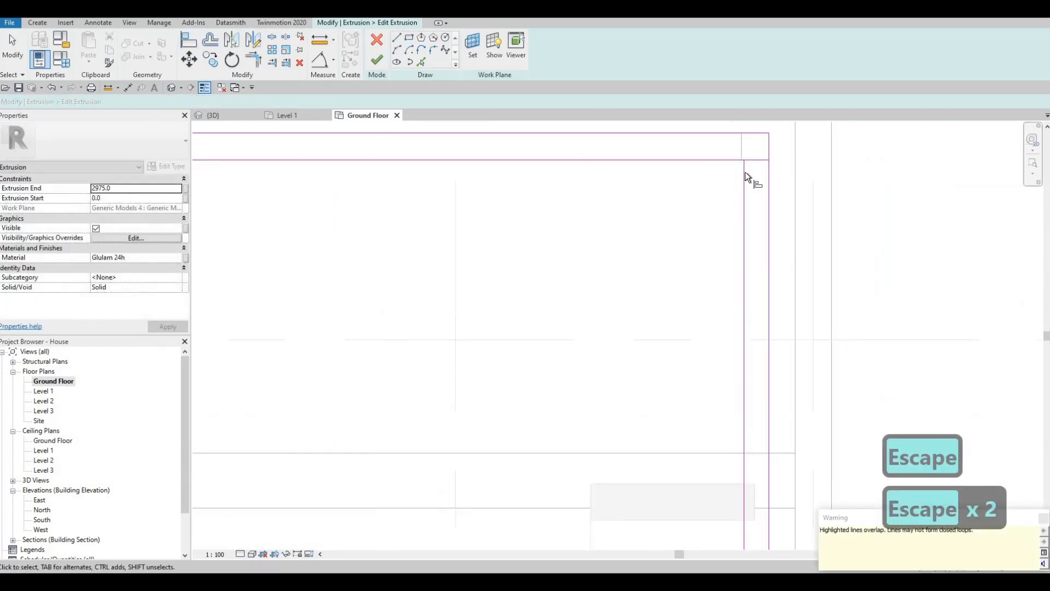
Align the inner long edge of the right rectangle with the inner face of the right post.
{"action": "key", "text": "a"}
{"action": "key", "text": "l"}
{"action": "left_click", "coordinate": [741, 173]}
{"action": "left_click", "coordinate": [744, 173]}
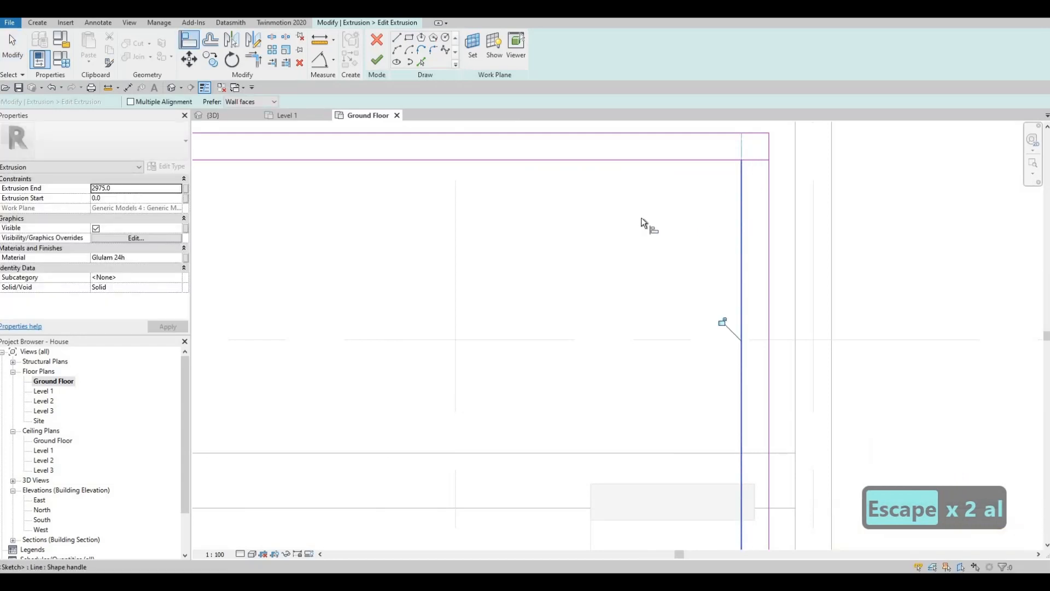
{"action": "key", "text": "Escape"}
{"action": "key", "text": "Escape"}
{"action": "key", "text": "Escape"}
Delete the short sketch segments where the side rectangles meet the beam at both post corners.
{"action": "scroll", "coordinate": [694, 206], "scroll_direction": "down", "scroll_amount": 4}
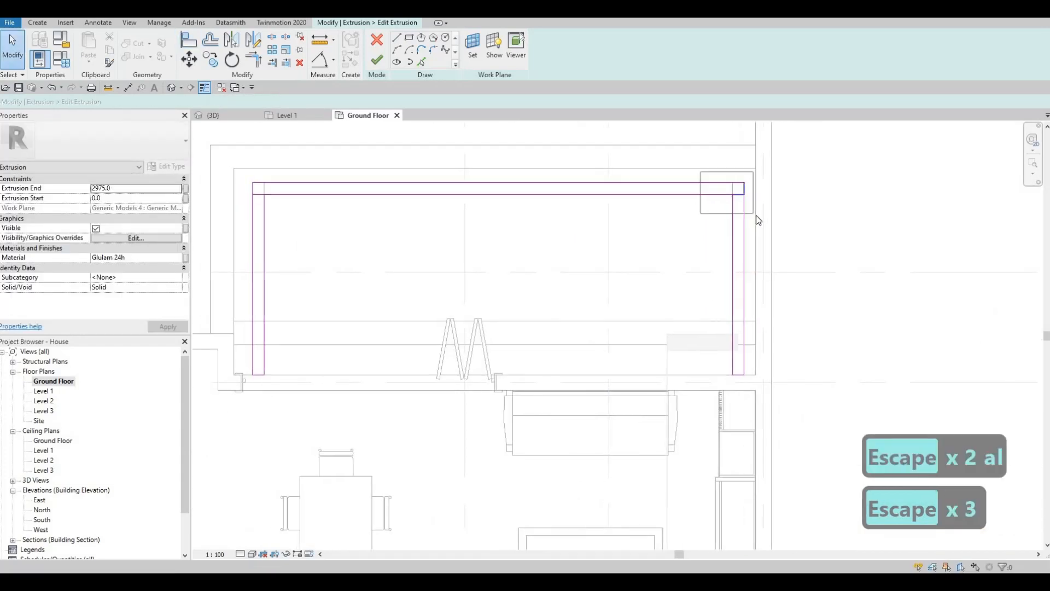
{"action": "left_click_drag", "start_coordinate": [756, 216], "coordinate": [757, 217]}
{"action": "key", "text": "Delete"}
{"action": "left_click_drag", "start_coordinate": [238, 171], "coordinate": [295, 215]}
{"action": "key", "text": "Delete"}
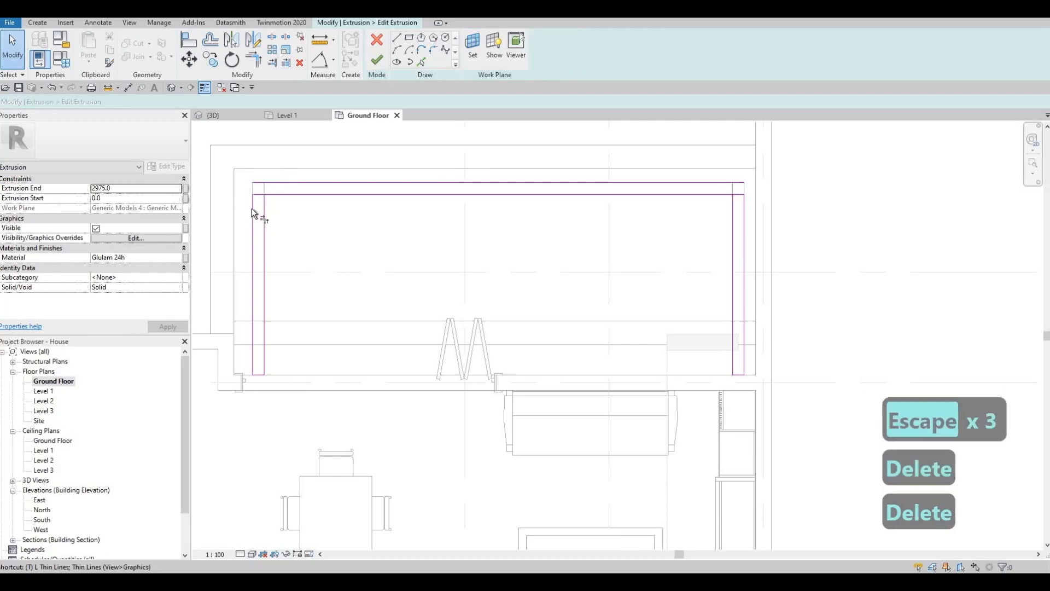
Trim the beam's inner line to the inner side lines at both corners and finish the U-shaped sketch.
{"action": "key", "text": "t"}
{"action": "key", "text": "r"}
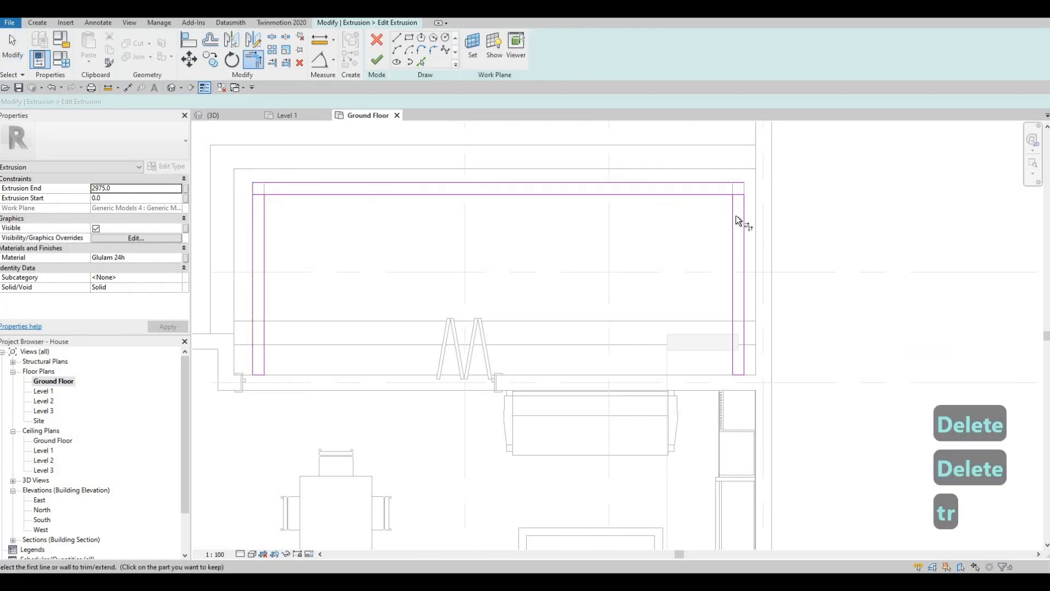
{"action": "left_click", "coordinate": [377, 194]}
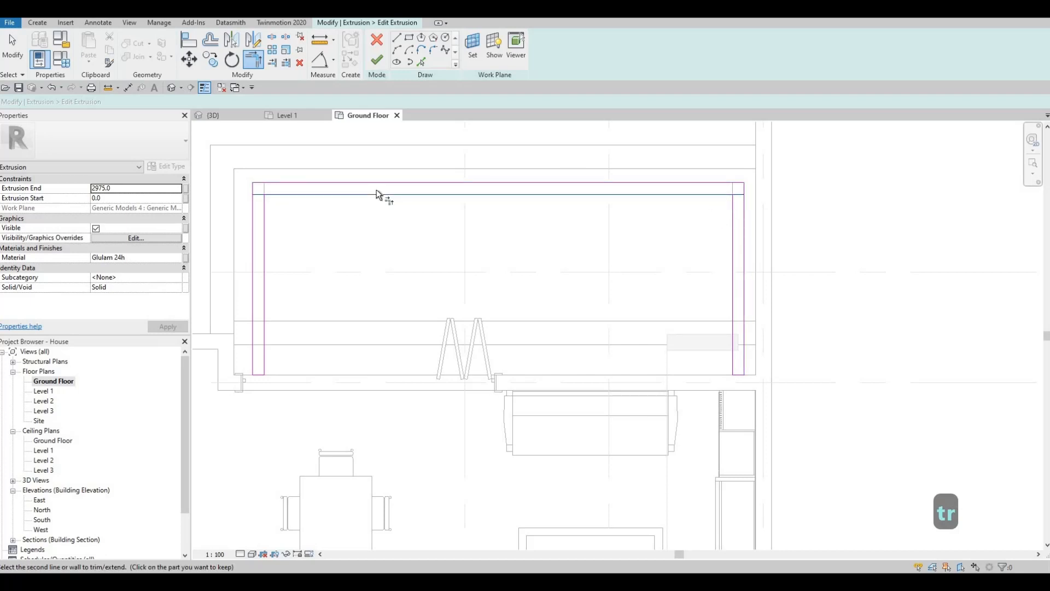
{"action": "left_click", "coordinate": [733, 212]}
{"action": "left_click", "coordinate": [307, 195]}
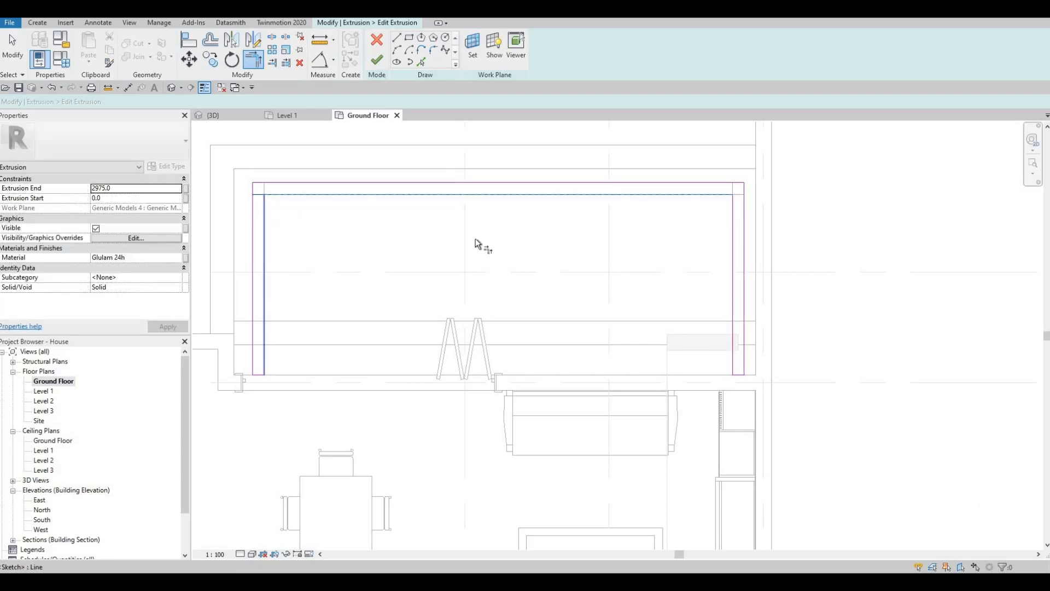
{"action": "left_click", "coordinate": [264, 235]}
{"action": "scroll", "coordinate": [435, 228], "scroll_direction": "down", "scroll_amount": 3}
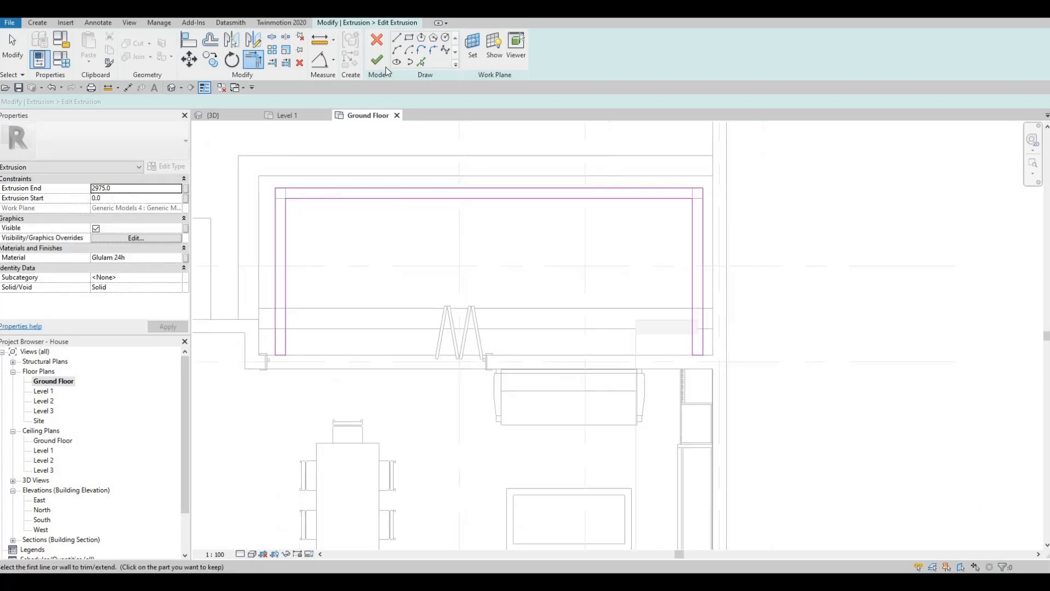
In the 3D view, raise the underside of the U-shaped beam extrusion to the post tops at 2803 mm.
{"action": "left_click", "coordinate": [225, 112]}
{"action": "mouse_move", "coordinate": [514, 284]}
{"action": "middle_mouse_down", "text": "shift"}
{"action": "mouse_move", "coordinate": [625, 315]}
{"action": "mouse_move", "coordinate": [597, 406]}
{"action": "middle_mouse_up", "text": "shift"}
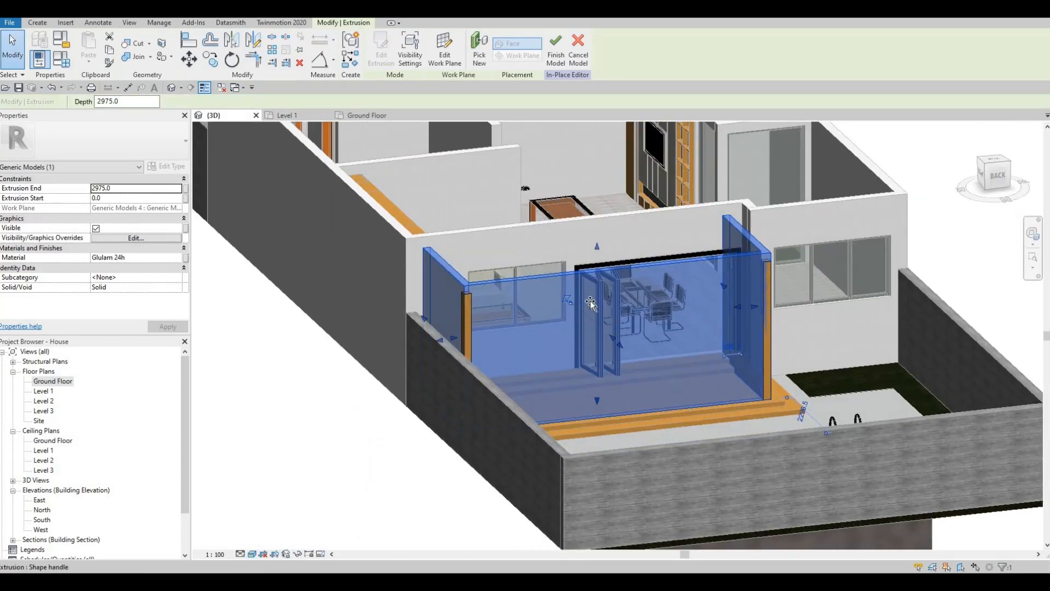
{"action": "left_click_drag", "start_coordinate": [591, 303], "coordinate": [587, 256]}
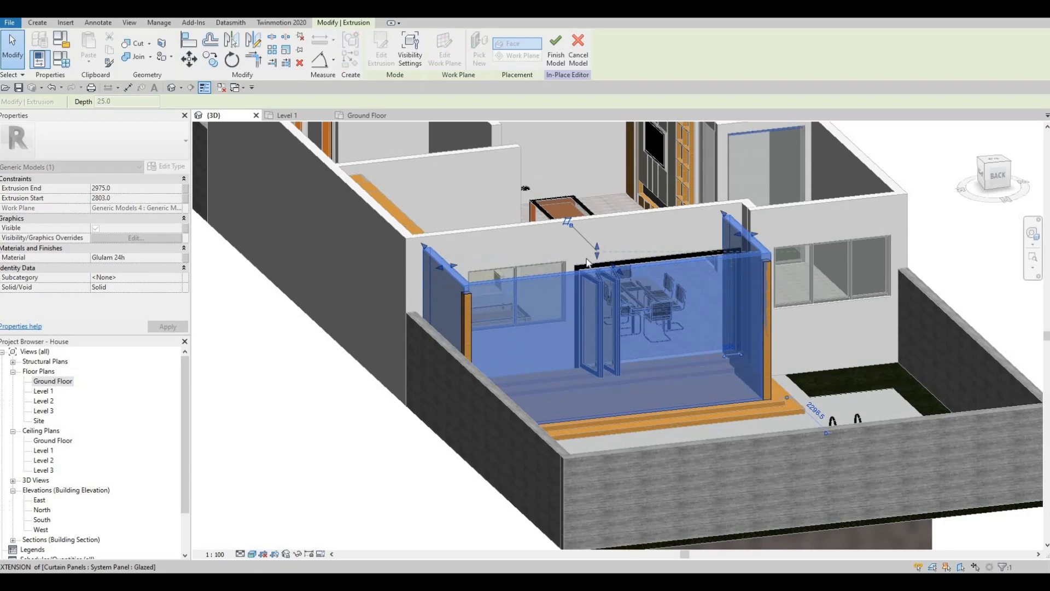
{"action": "scroll", "coordinate": [553, 295], "scroll_direction": "up", "scroll_amount": 3}
{"action": "key", "text": "Escape"}
{"action": "key", "text": "Escape"}
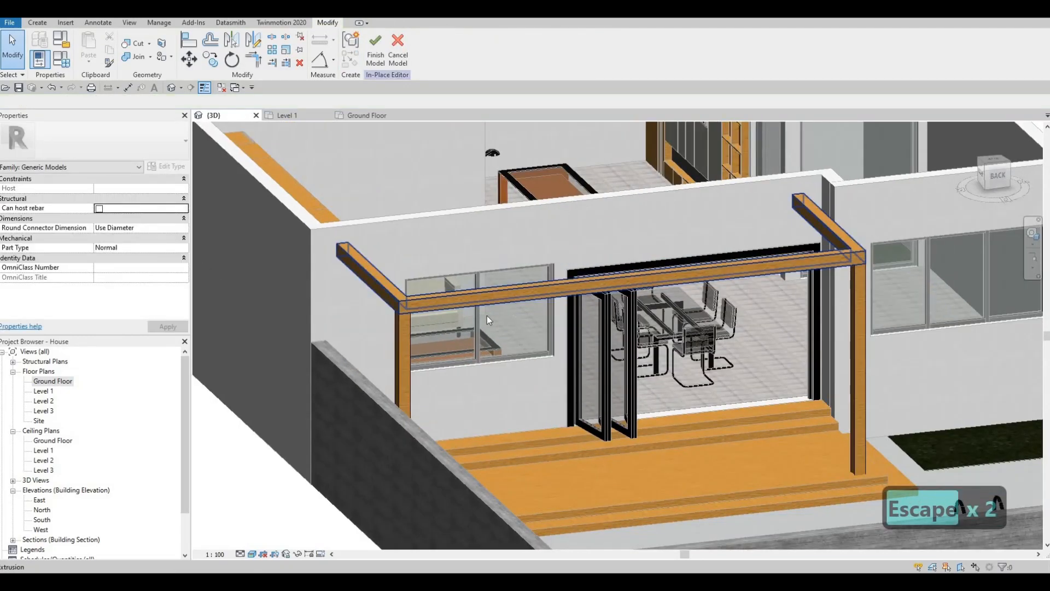
{"action": "middle_click_drag", "start_coordinate": [672, 304], "coordinate": [611, 183], "text": "shift"}
{"action": "middle_click_drag", "start_coordinate": [706, 303], "coordinate": [508, 268]}
{"action": "scroll", "coordinate": [570, 256], "scroll_direction": "down", "scroll_amount": 2}
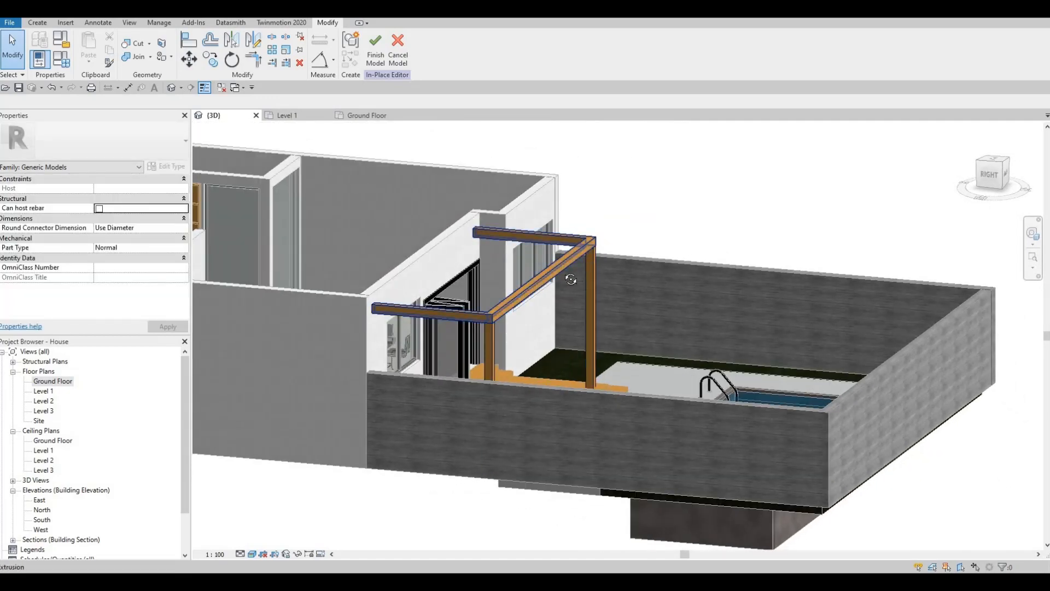
{"action": "middle_click_drag", "start_coordinate": [554, 251], "coordinate": [389, 129], "text": "shift"}
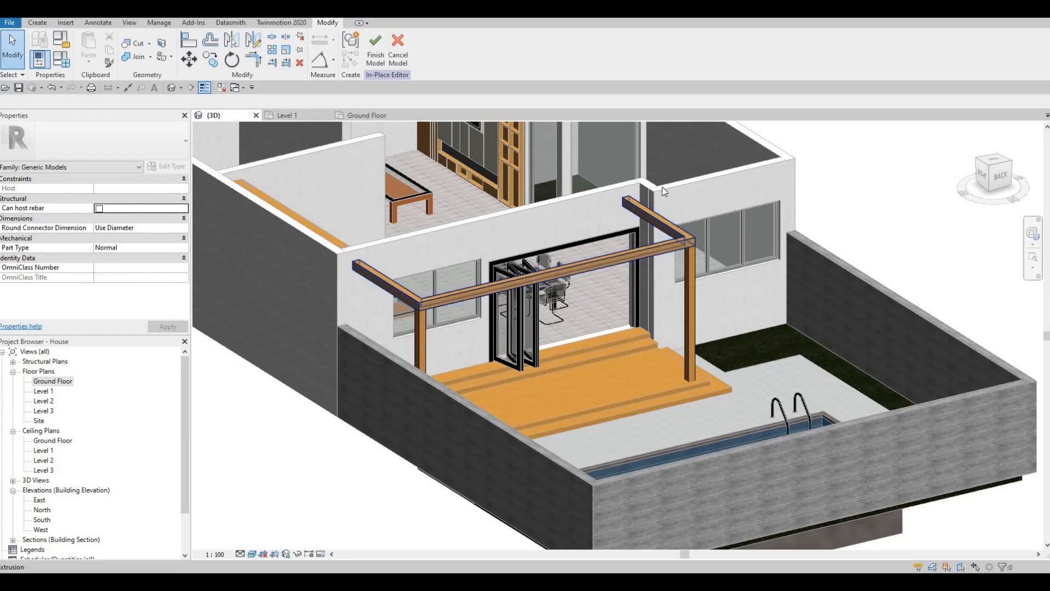
{"action": "middle_click_drag", "start_coordinate": [608, 219], "coordinate": [588, 208], "text": "shift"}
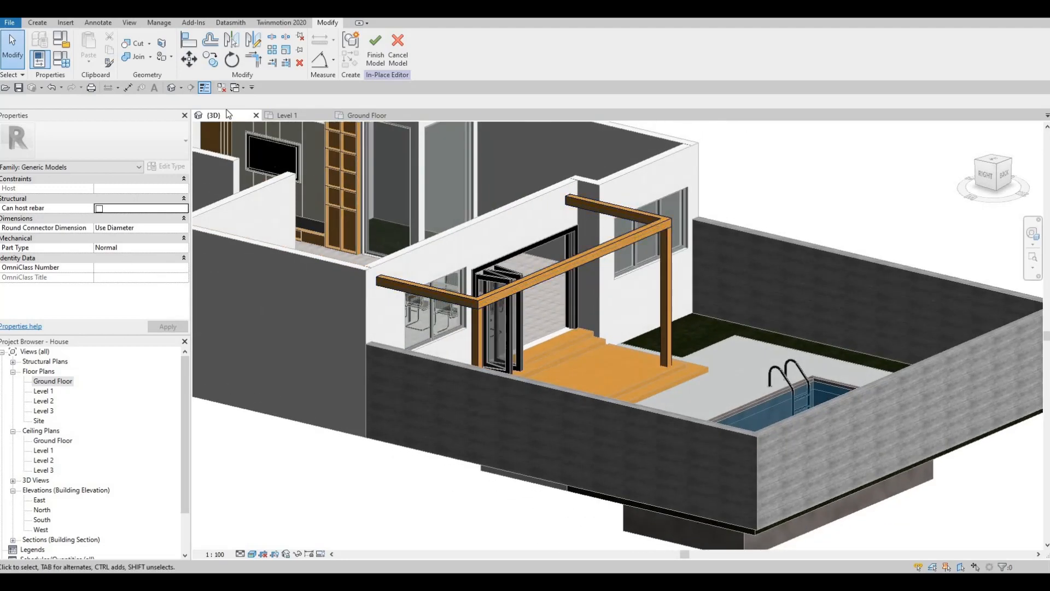
Open the East elevation and bring the side profile of the pergola frame into focus.
{"action": "left_click", "coordinate": [27, 24]}
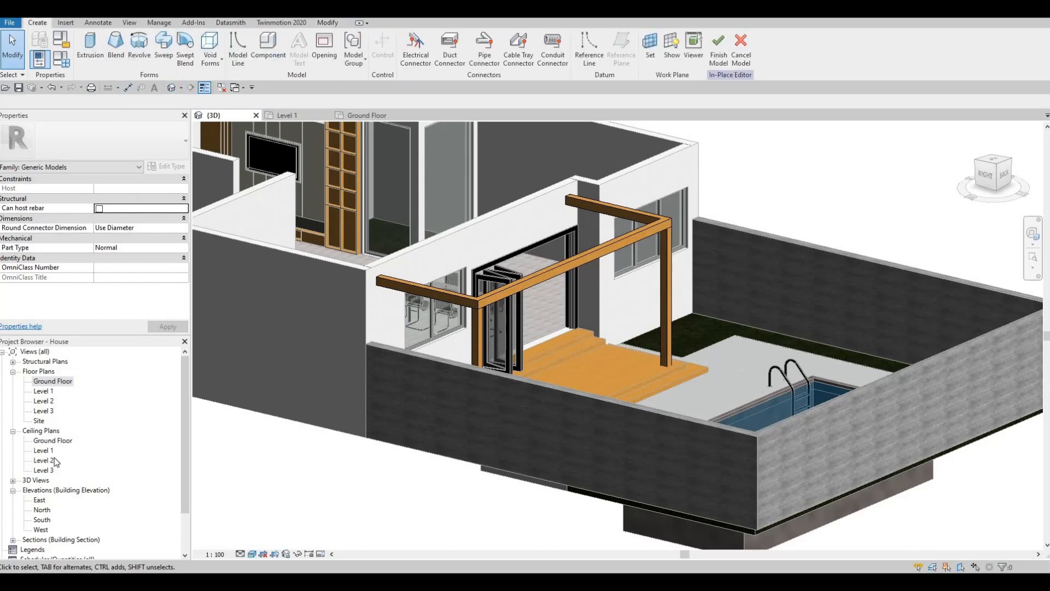
{"action": "double_click", "coordinate": [39, 501]}
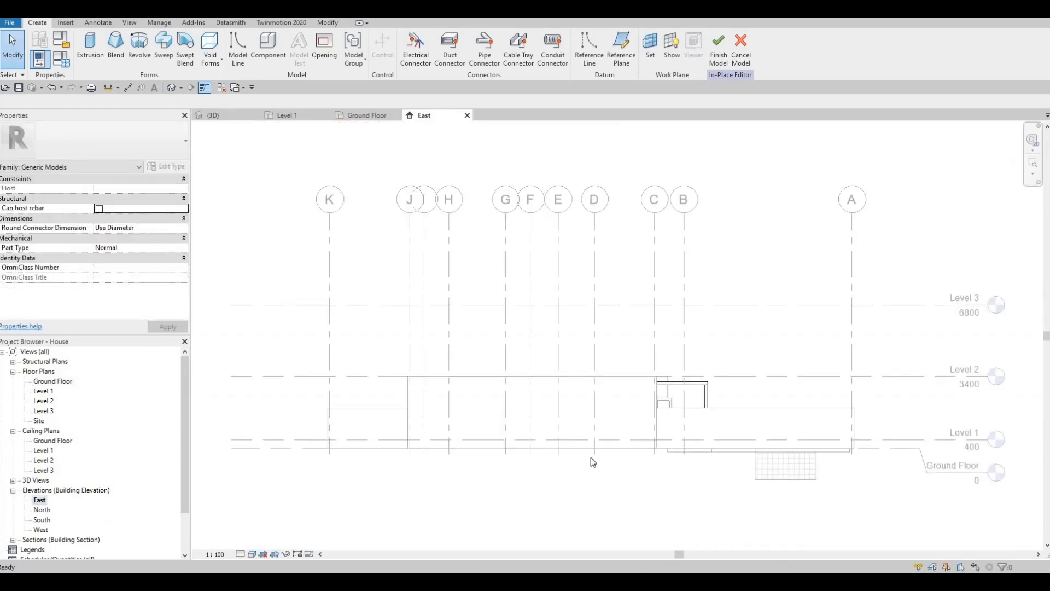
{"action": "scroll", "coordinate": [499, 337], "scroll_direction": "up", "scroll_amount": 6}
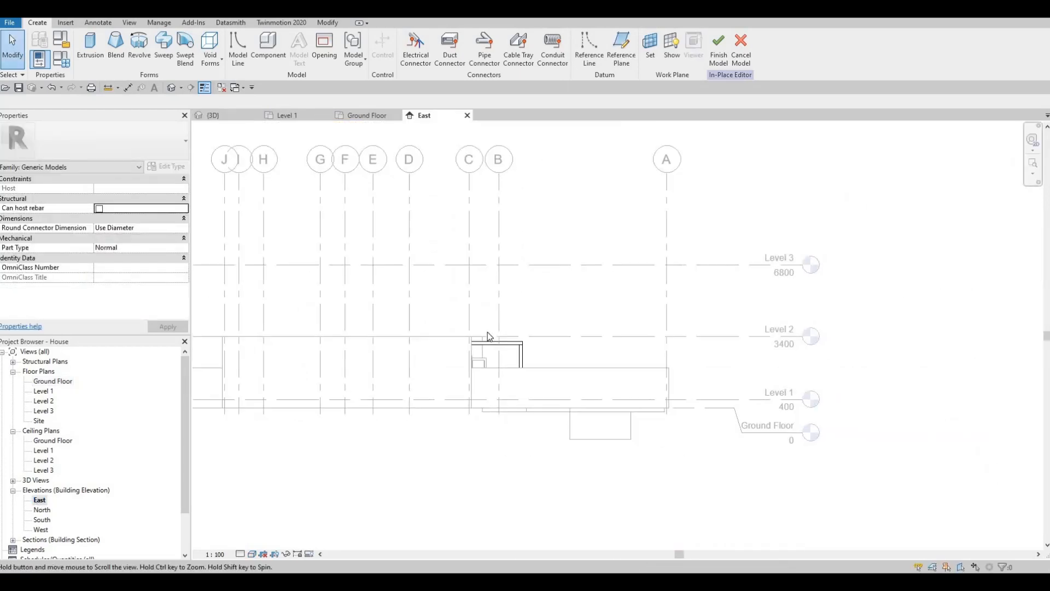
Set the work plane for a new extrusion by picking the exterior wall's face in the East elevation.
{"action": "left_click", "coordinate": [86, 58]}
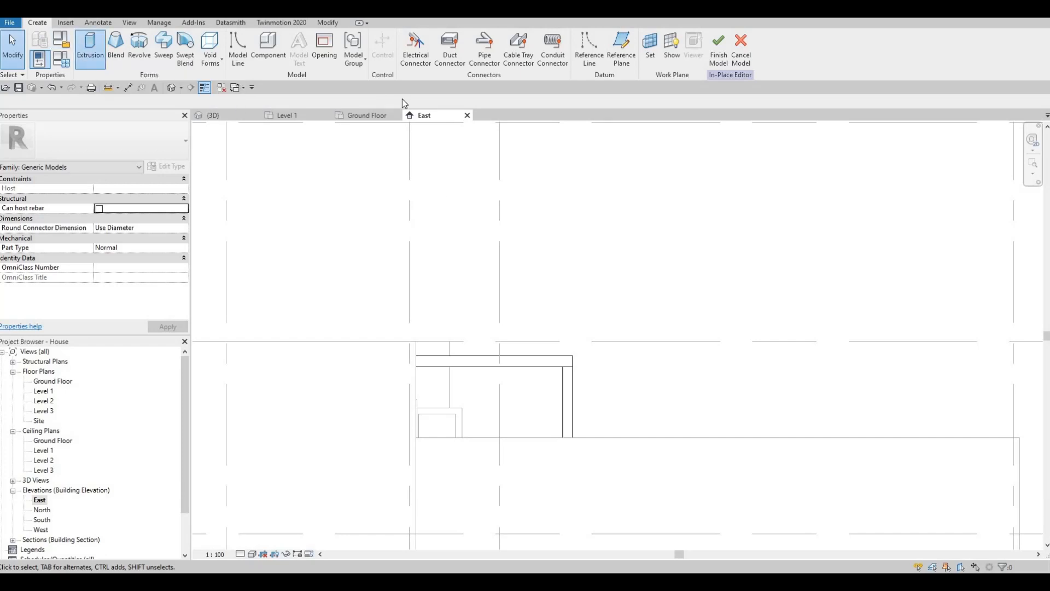
{"action": "left_click", "coordinate": [483, 356]}
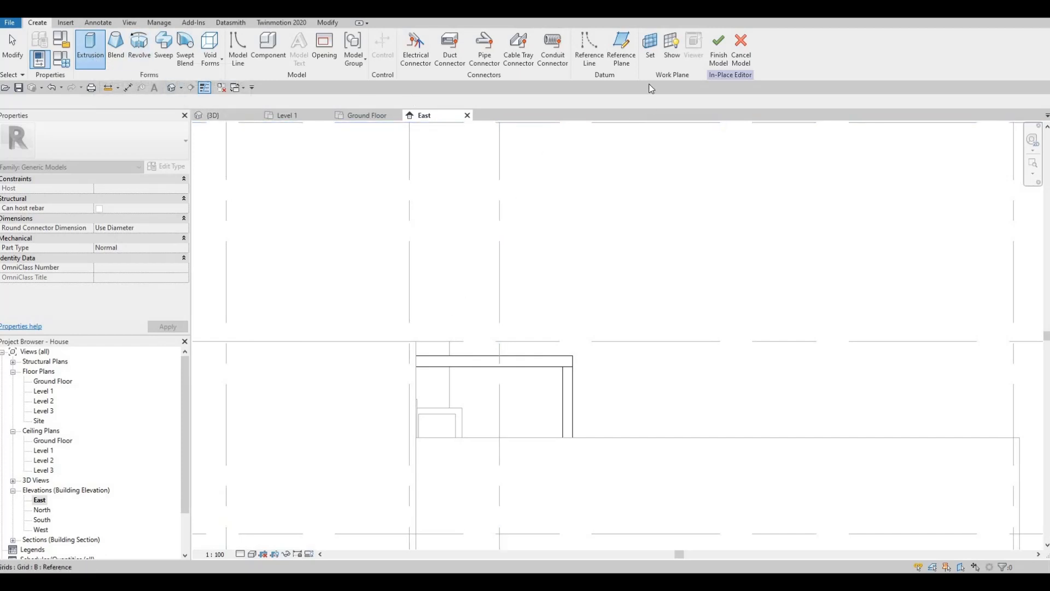
{"action": "left_click", "coordinate": [649, 60]}
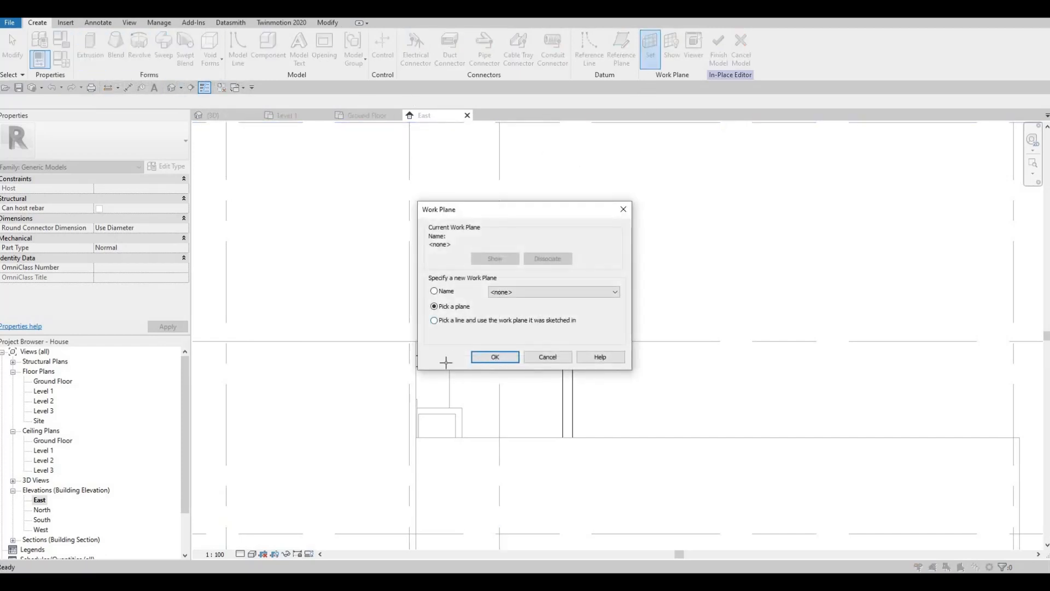
{"action": "key", "text": "Return"}
{"action": "scroll", "coordinate": [446, 339], "scroll_direction": "up", "scroll_amount": 3}
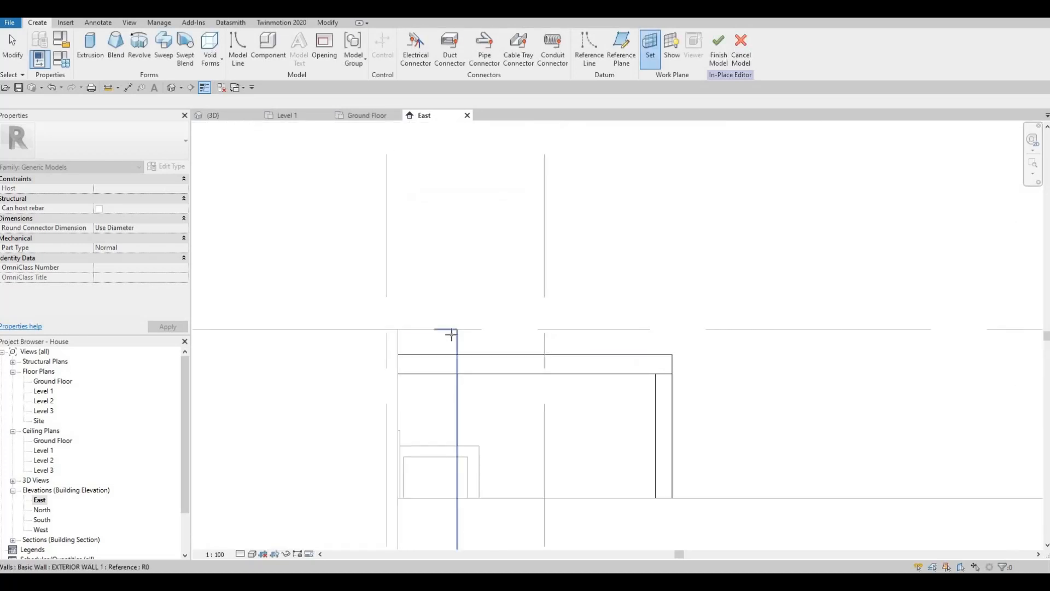
{"action": "left_click", "coordinate": [452, 335]}
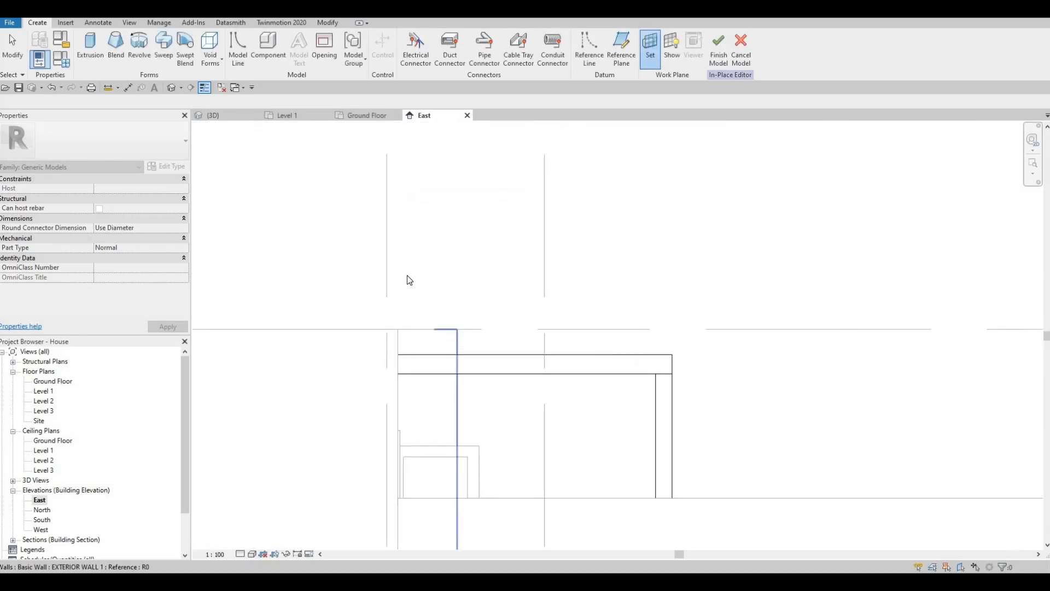
Sketch a rectangular extrusion profile about 2850 mm long and 100 mm high on top of the beam, starting at the wall, and finish it.
{"action": "left_click", "coordinate": [89, 39]}
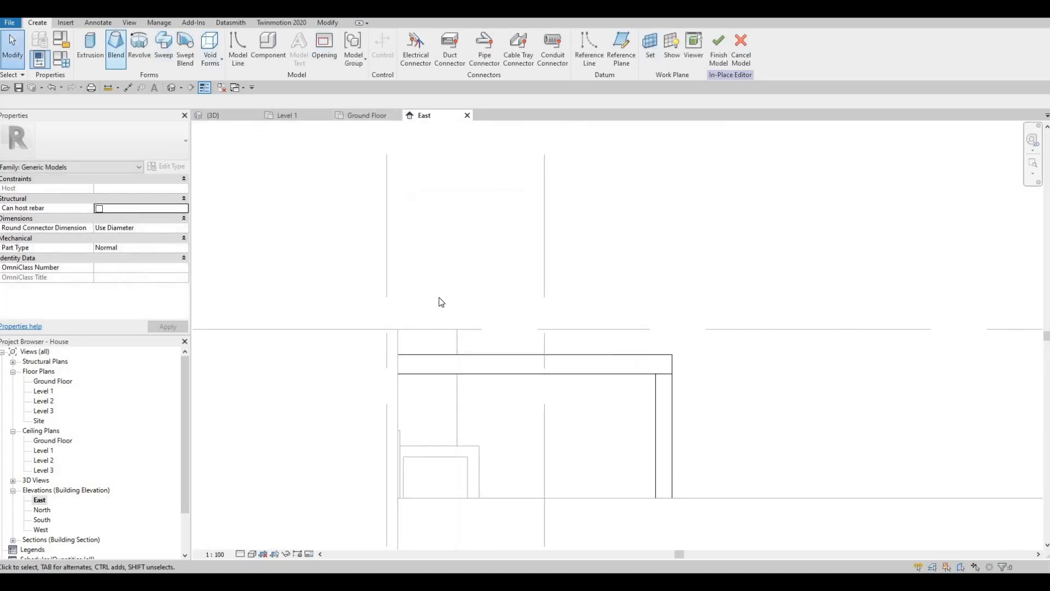
{"action": "scroll", "coordinate": [397, 351], "scroll_direction": "up", "scroll_amount": 2}
{"action": "left_click", "coordinate": [399, 352]}
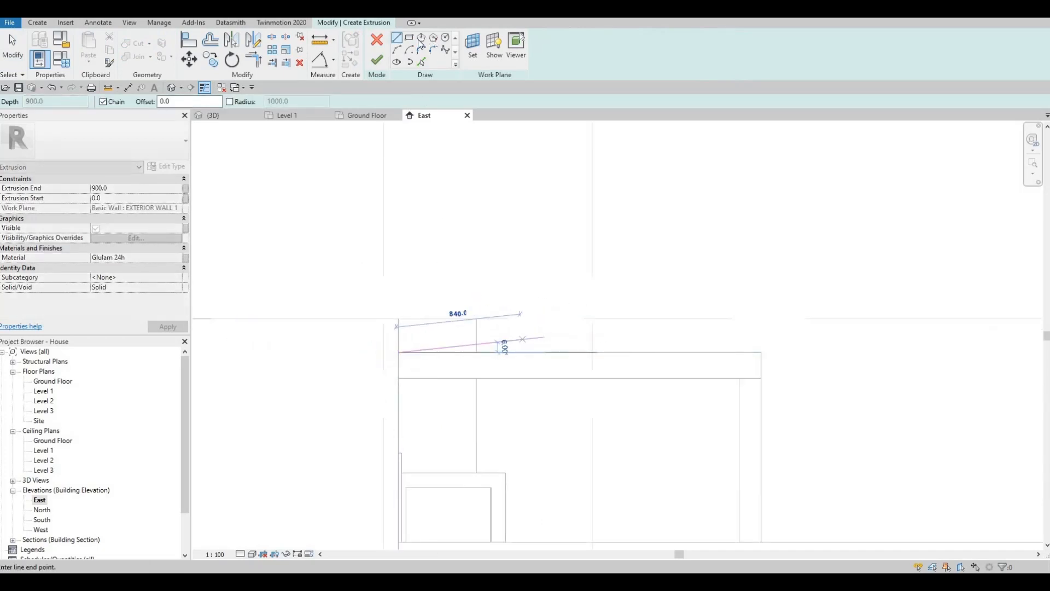
{"action": "key", "text": "Escape"}
{"action": "left_click", "coordinate": [399, 353]}
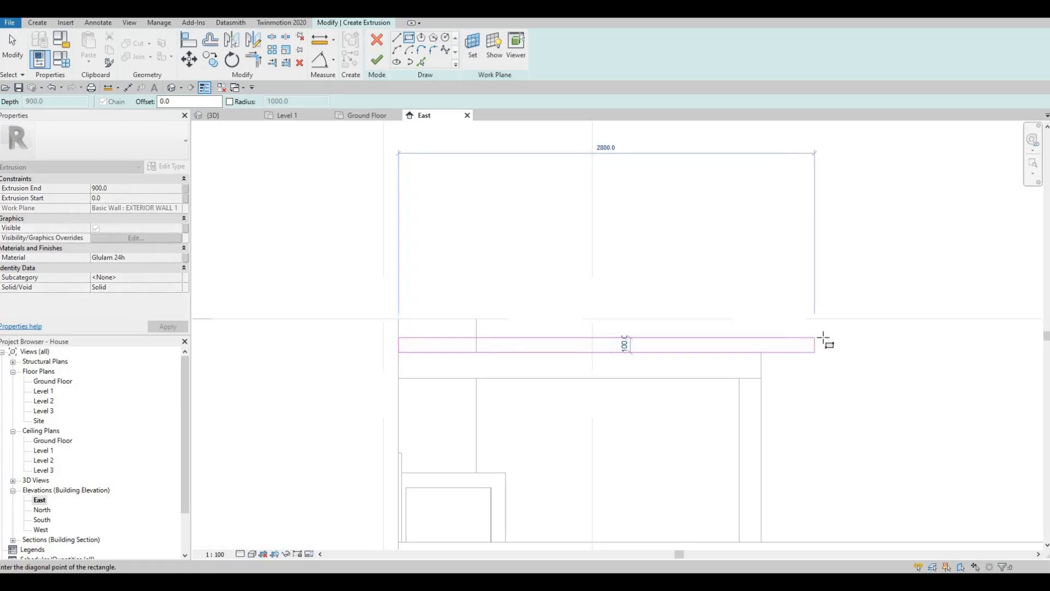
{"action": "left_click", "coordinate": [778, 389]}
{"action": "key", "text": "Escape"}
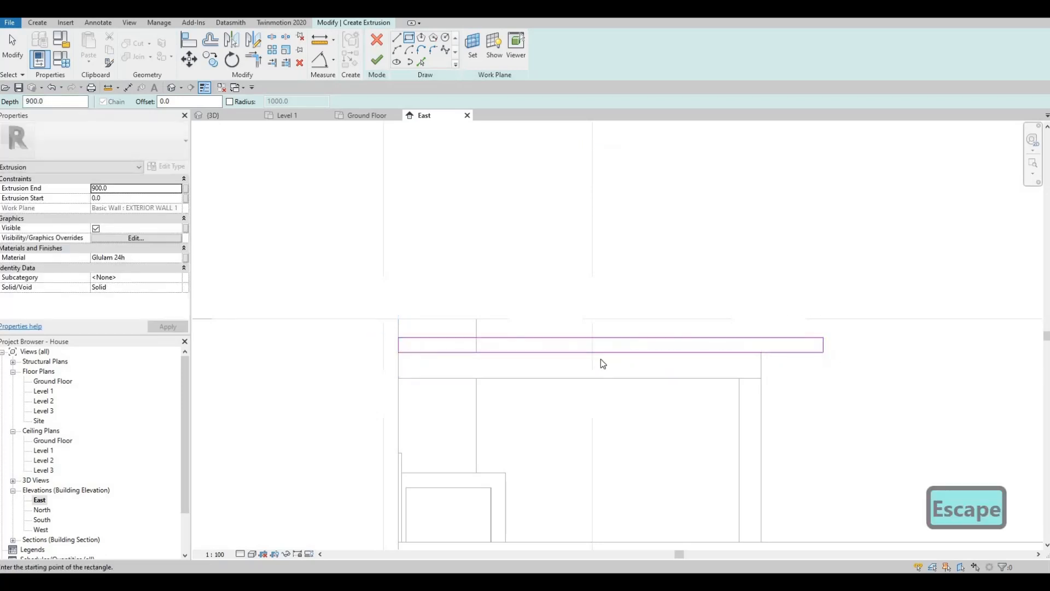
{"action": "key", "text": "Escape"}
{"action": "scroll", "coordinate": [729, 338], "scroll_direction": "down", "scroll_amount": 1}
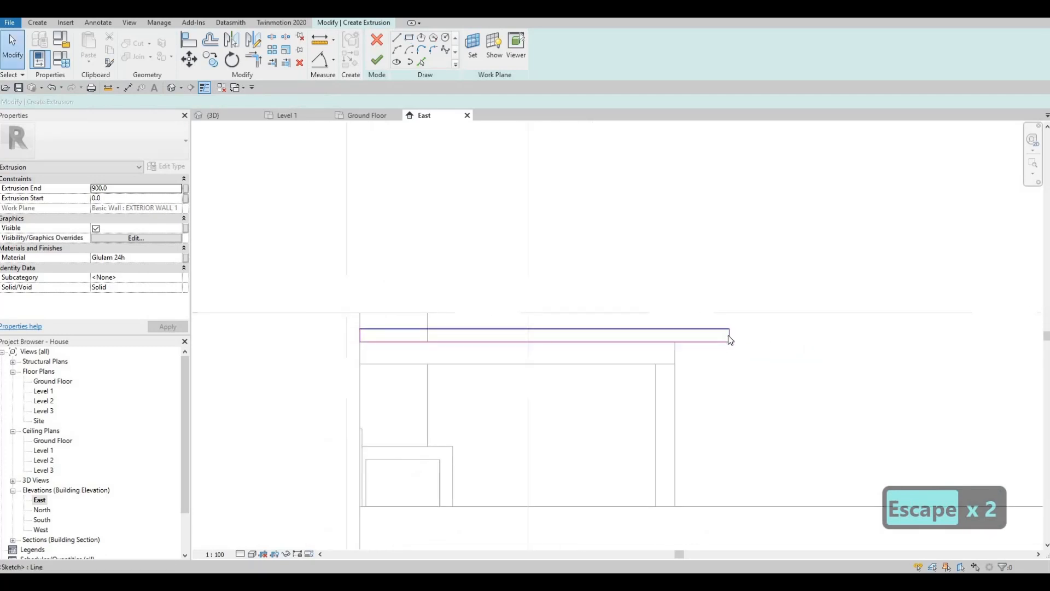
{"action": "left_click", "coordinate": [724, 341]}
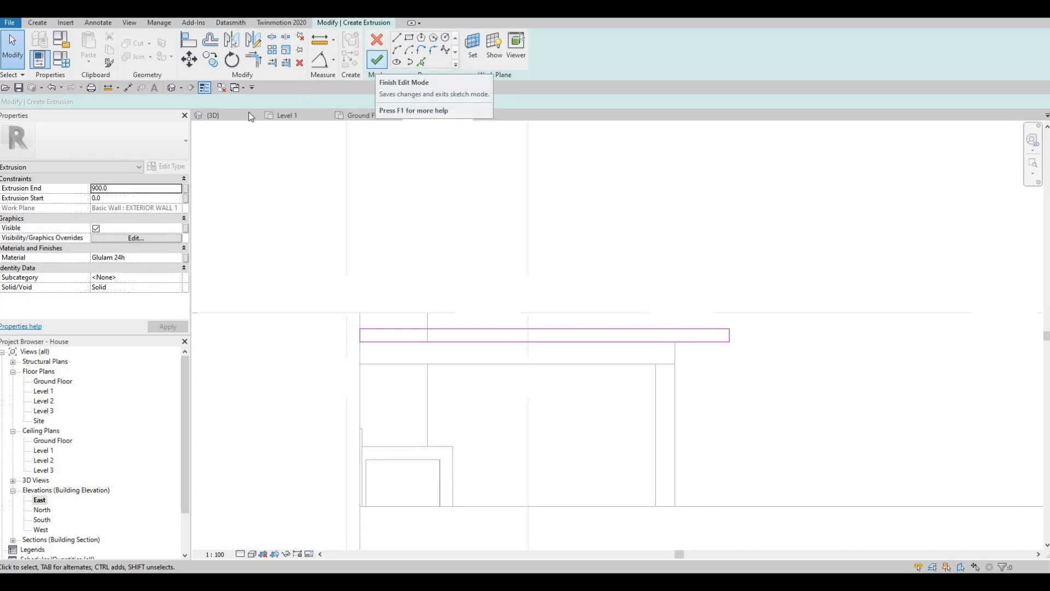
In the 3D view, narrow the new member so it extrudes from 456 to 548.4 mm, beside the side beam.
{"action": "left_click", "coordinate": [225, 117]}
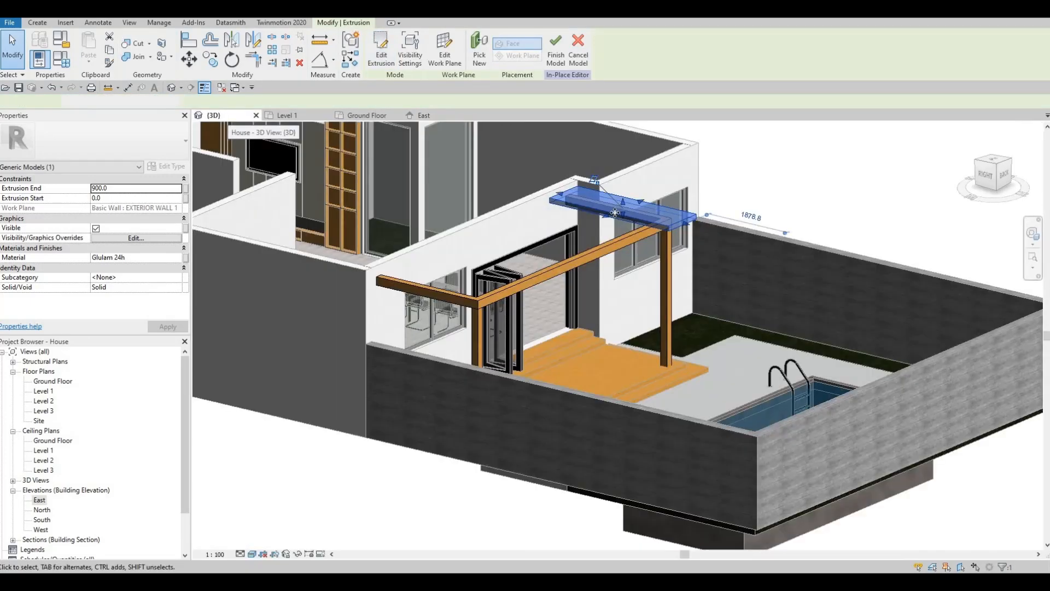
{"action": "middle_click_drag", "start_coordinate": [615, 213], "coordinate": [648, 217], "text": "shift"}
{"action": "scroll", "coordinate": [641, 251], "scroll_direction": "up", "scroll_amount": 4}
{"action": "left_click_drag", "start_coordinate": [626, 238], "coordinate": [543, 288]}
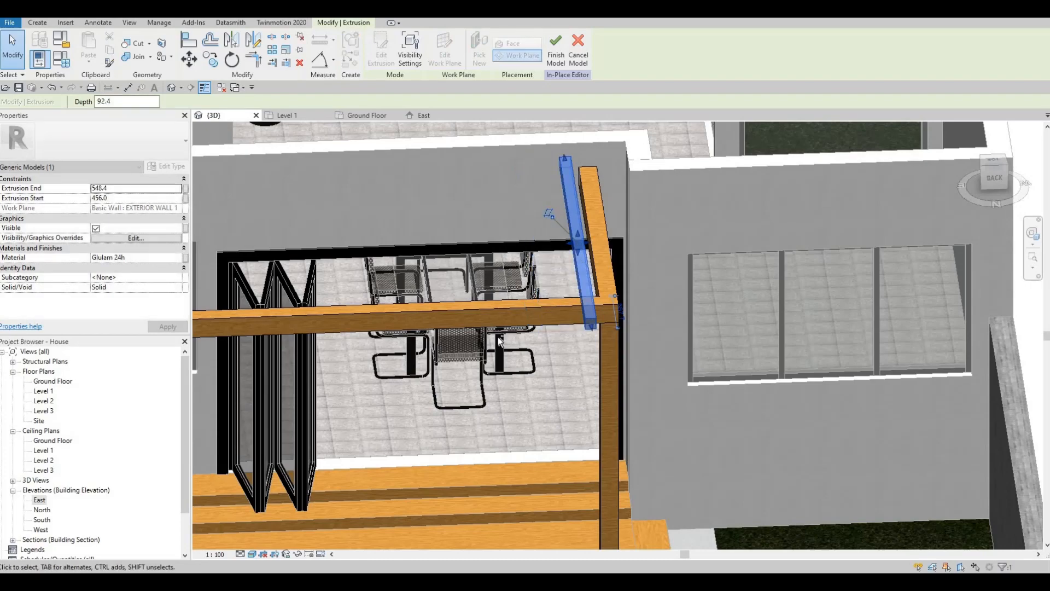
{"action": "key", "text": "Escape"}
Open the Level 2 floor plan and bring the pergola frame and its cross member into focus.
{"action": "middle_click_drag", "start_coordinate": [766, 296], "coordinate": [541, 329], "text": "shift"}
{"action": "scroll", "coordinate": [488, 325], "scroll_direction": "down", "scroll_amount": 1}
{"action": "middle_click_drag", "start_coordinate": [341, 346], "coordinate": [48, 402], "text": "shift"}
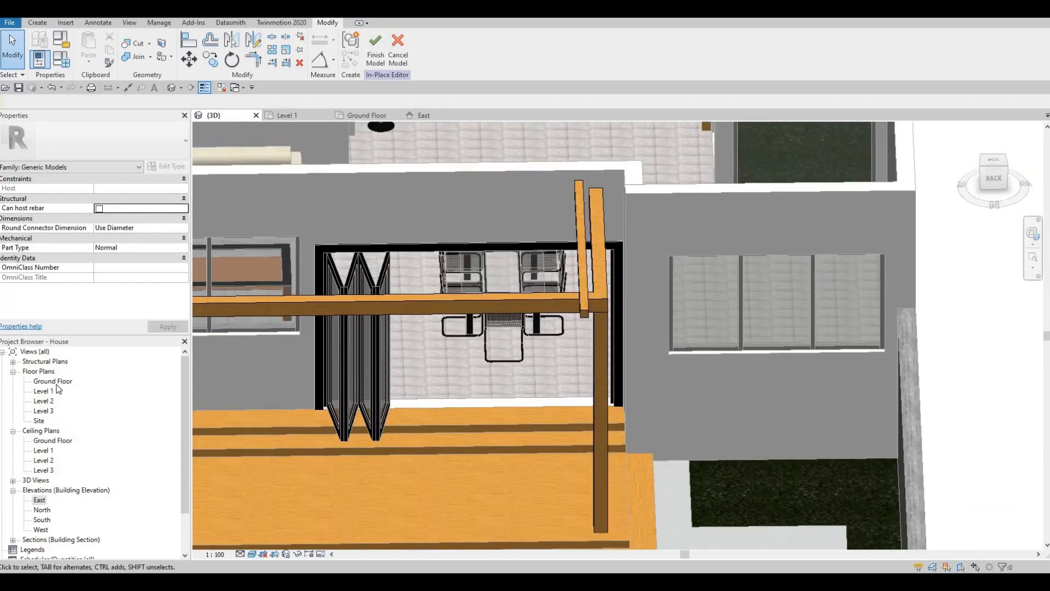
{"action": "double_click", "coordinate": [54, 382]}
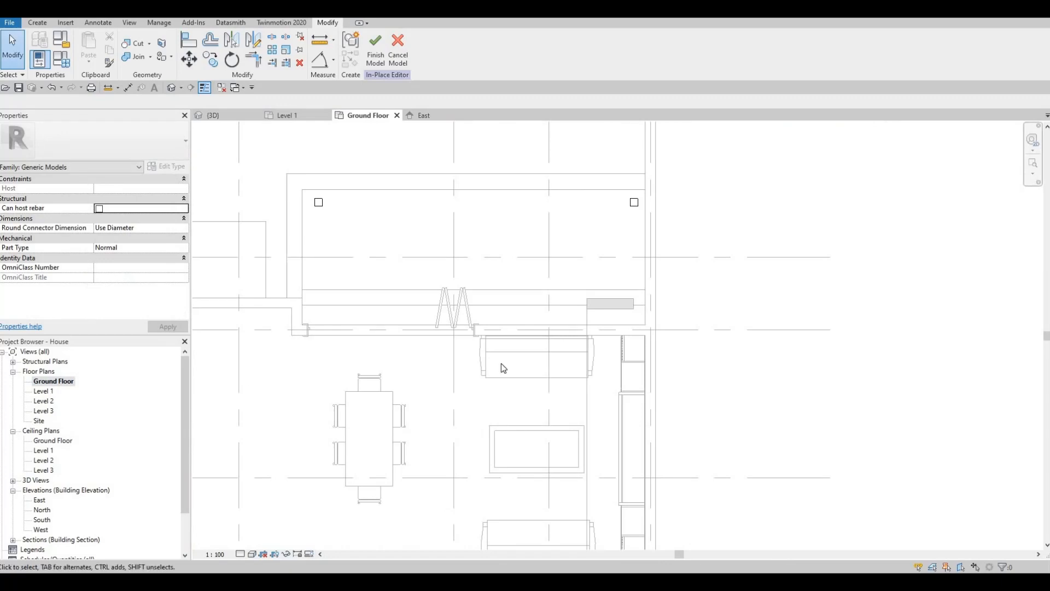
{"action": "key", "text": "ctrl+Tab"}
{"action": "scroll", "coordinate": [424, 444], "scroll_direction": "down", "scroll_amount": 3}
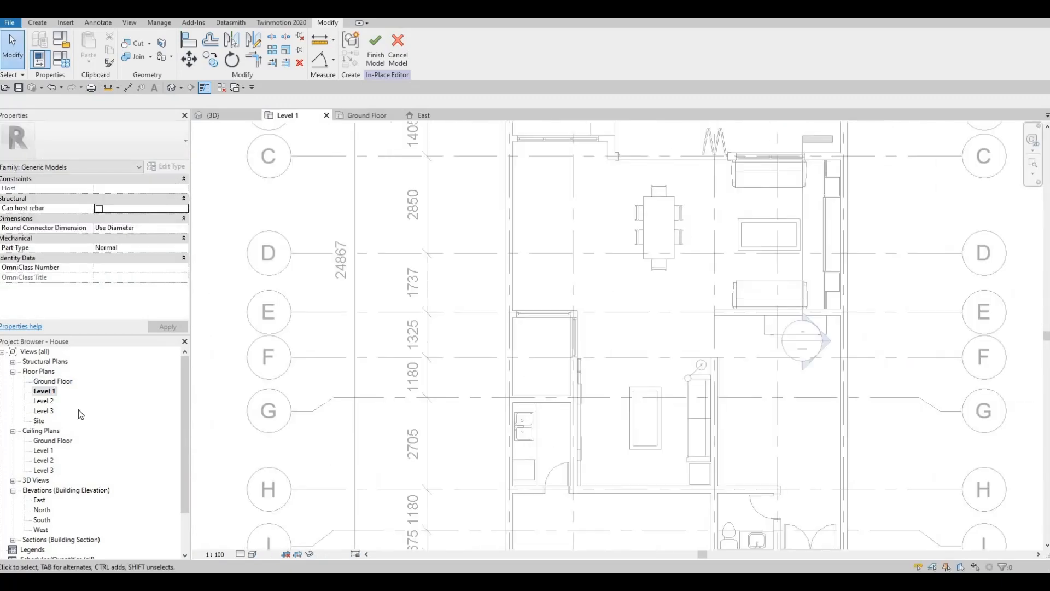
{"action": "double_click", "coordinate": [43, 400]}
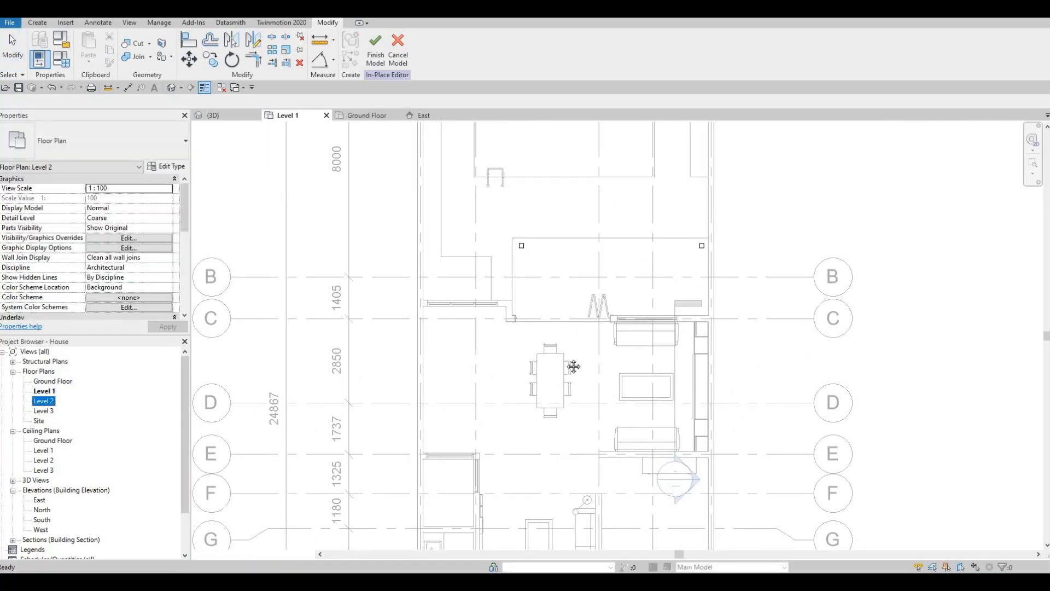
{"action": "scroll", "coordinate": [491, 336], "scroll_direction": "down", "scroll_amount": 2}
{"action": "scroll", "coordinate": [488, 319], "scroll_direction": "up", "scroll_amount": 5}
{"action": "key", "text": "Escape"}
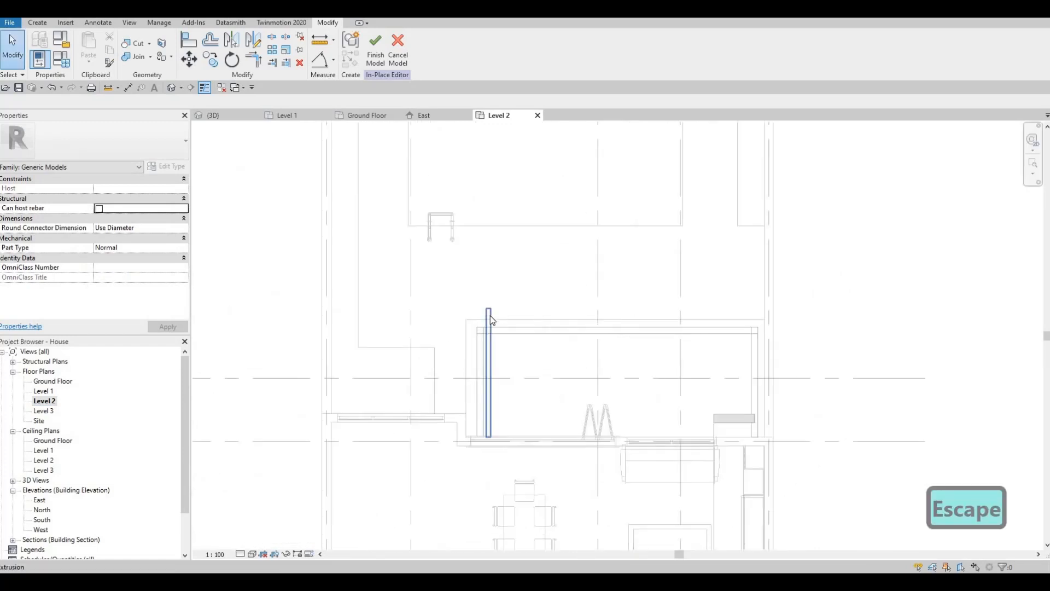
Try to array the cross member along the pergola as 15 items, spaced to the last position with the constraint off.
{"action": "left_click", "coordinate": [490, 316]}
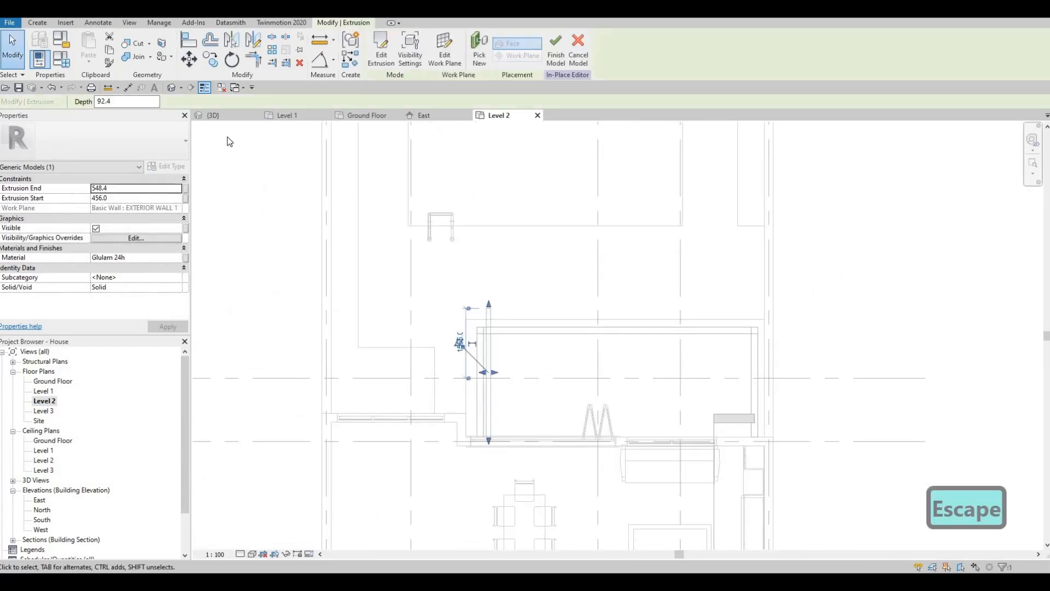
{"action": "left_click", "coordinate": [34, 22]}
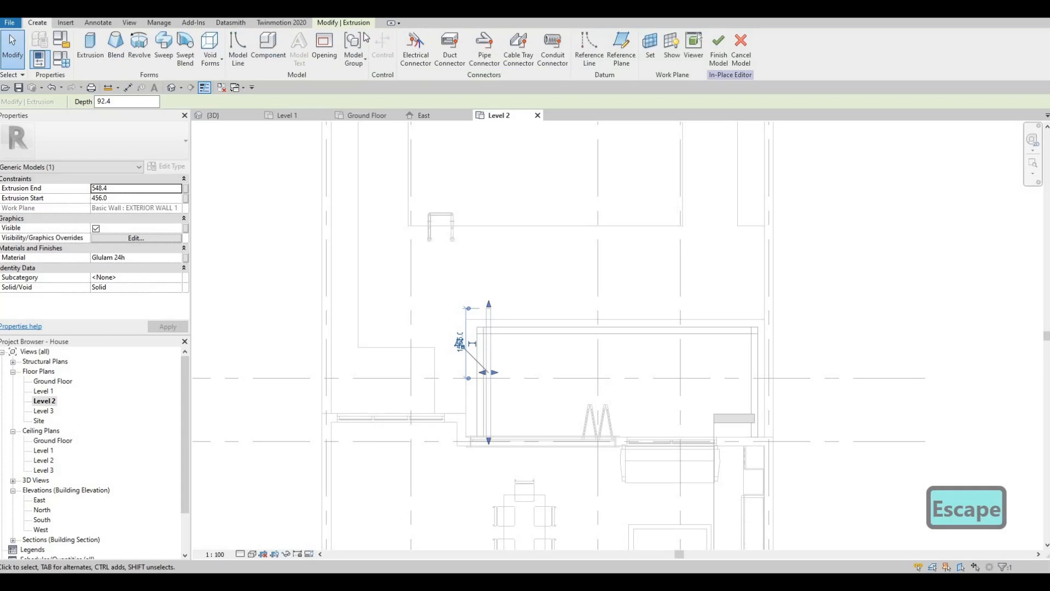
{"action": "left_click", "coordinate": [344, 23]}
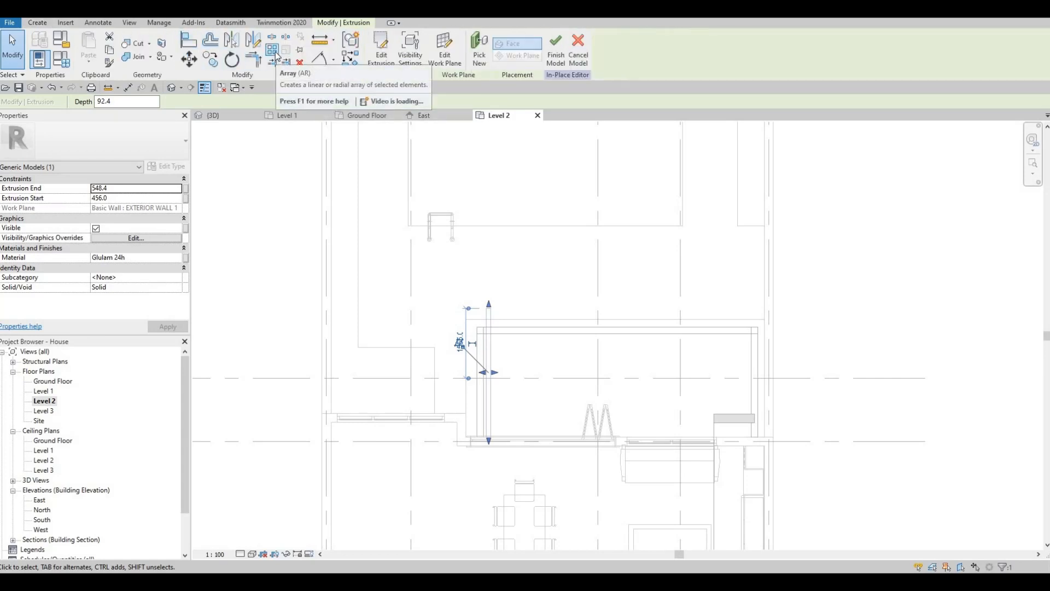
{"action": "left_click", "coordinate": [273, 50]}
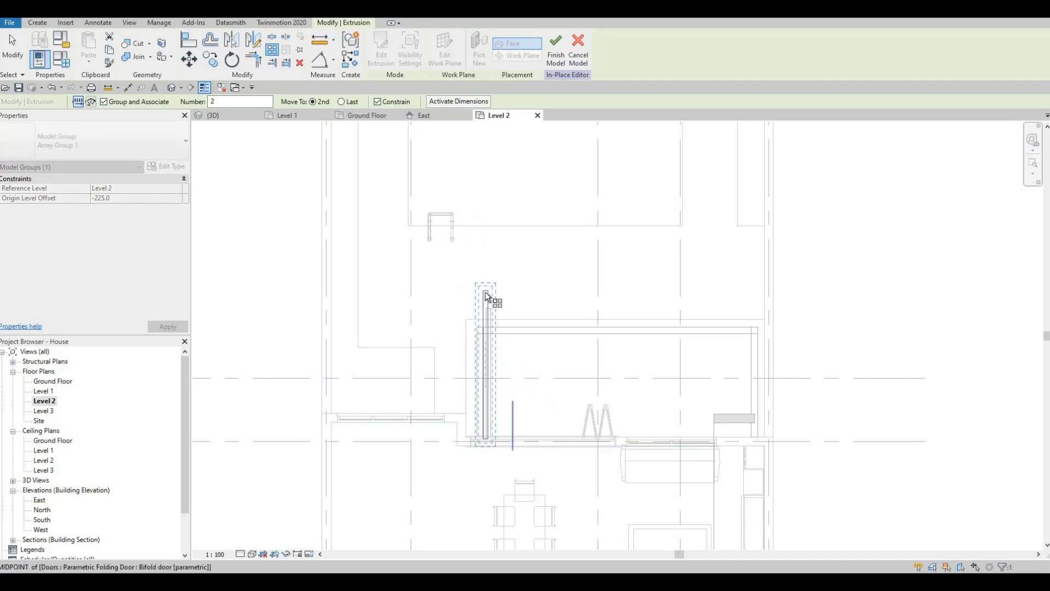
{"action": "scroll", "coordinate": [509, 427], "scroll_direction": "up", "scroll_amount": 2}
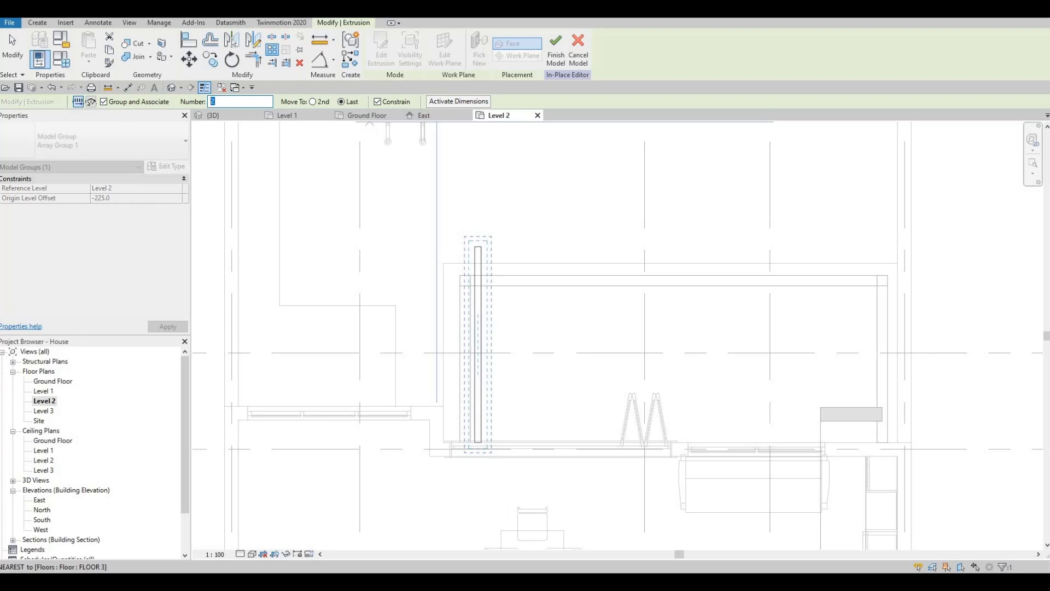
{"action": "type", "text": "15"}
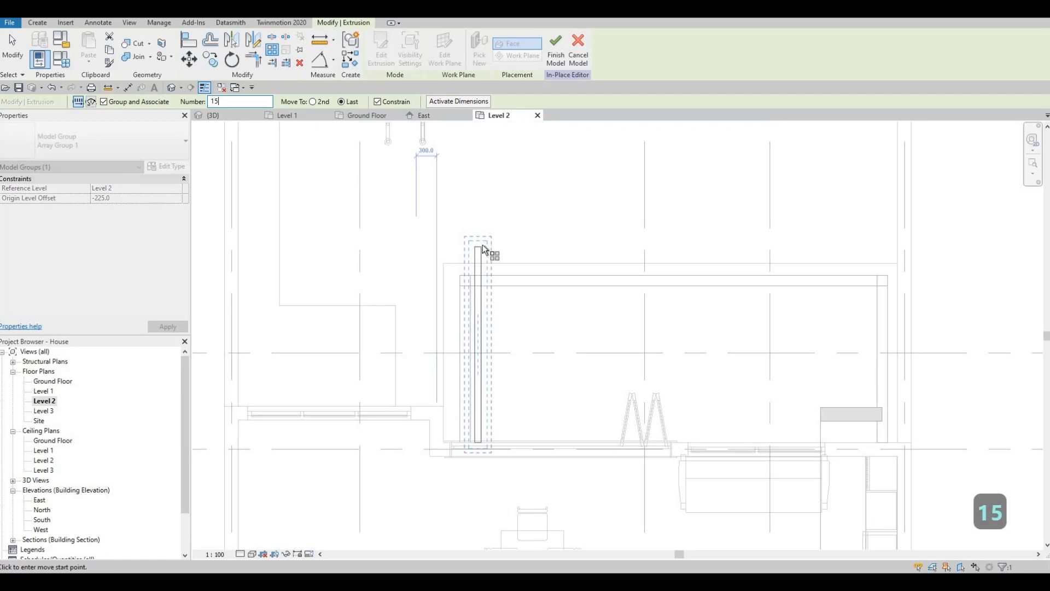
{"action": "scroll", "coordinate": [482, 250], "scroll_direction": "up", "scroll_amount": 1}
{"action": "left_click", "coordinate": [483, 246]}
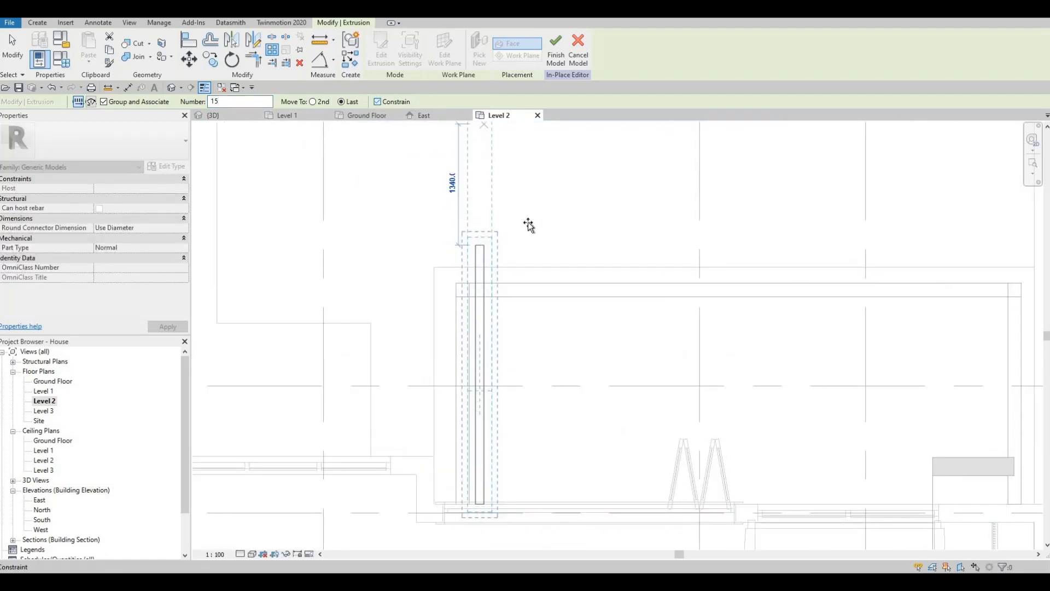
{"action": "scroll", "coordinate": [560, 244], "scroll_direction": "right", "scroll_amount": 2, "text": "shift"}
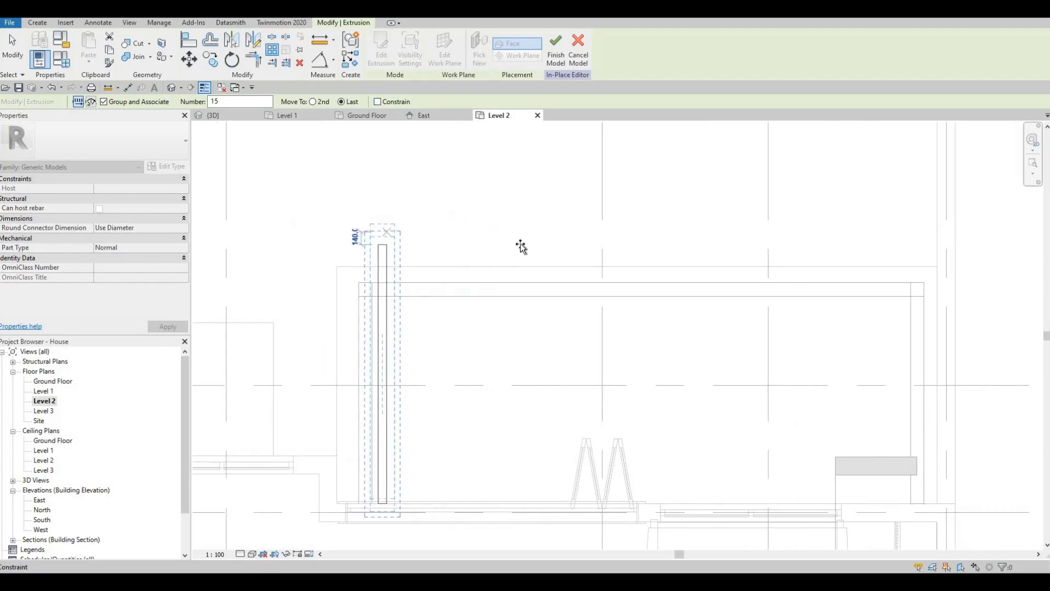
{"action": "key", "text": "Escape"}
{"action": "middle_click_drag", "start_coordinate": [398, 291], "coordinate": [490, 330]}
{"action": "scroll", "coordinate": [490, 331], "scroll_direction": "down", "scroll_amount": 3}
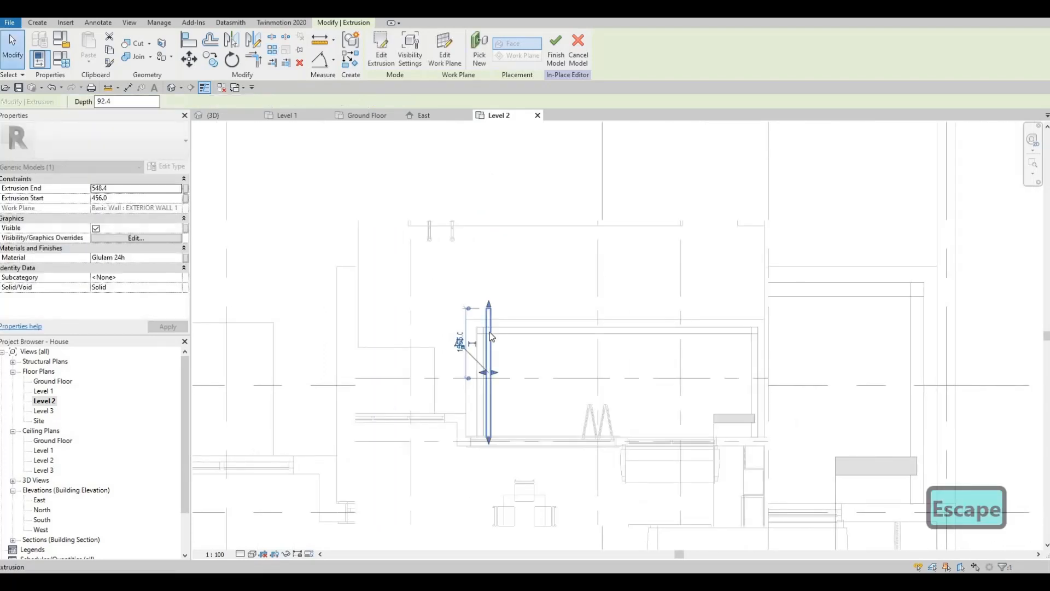
{"action": "key", "text": "Escape"}
Retry the linear array of the cross member from its outer corner, spaced to the last position with the constraint on.
{"action": "scroll", "coordinate": [490, 332], "scroll_direction": "up", "scroll_amount": 1}
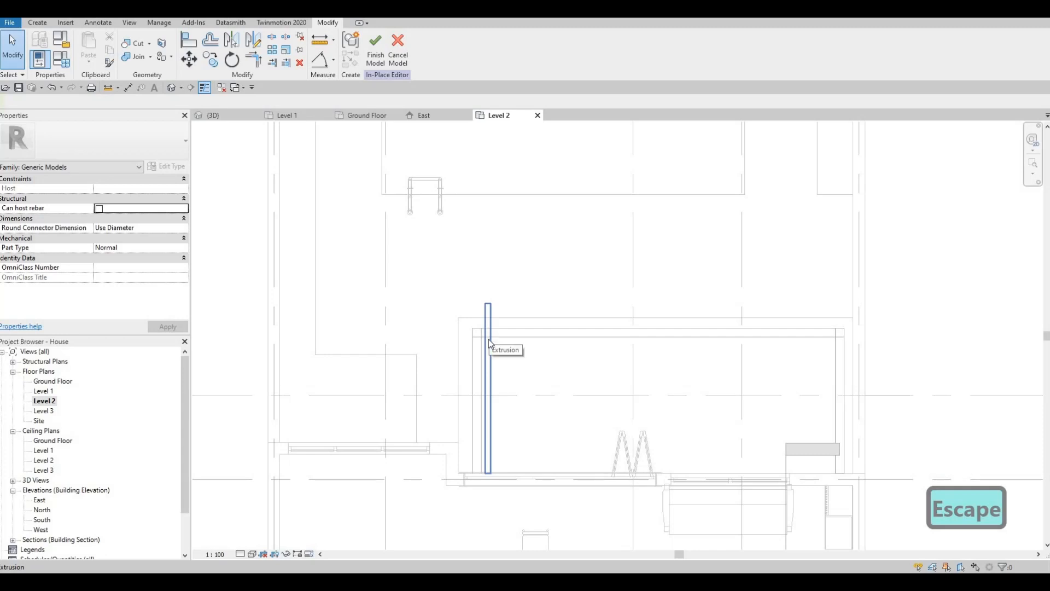
{"action": "left_click", "coordinate": [488, 340]}
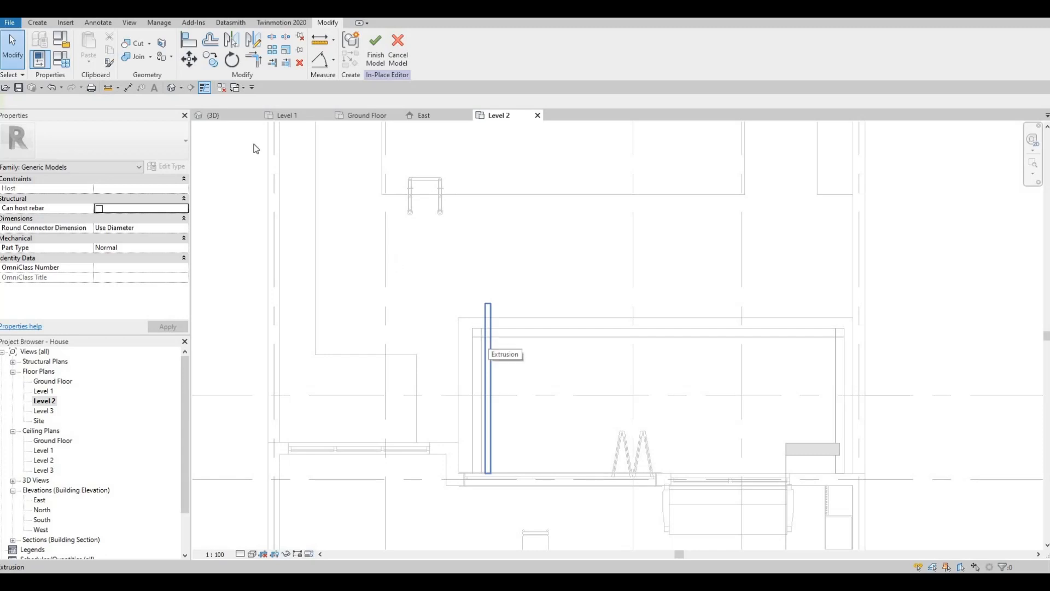
{"action": "key", "text": "a"}
{"action": "key", "text": "r"}
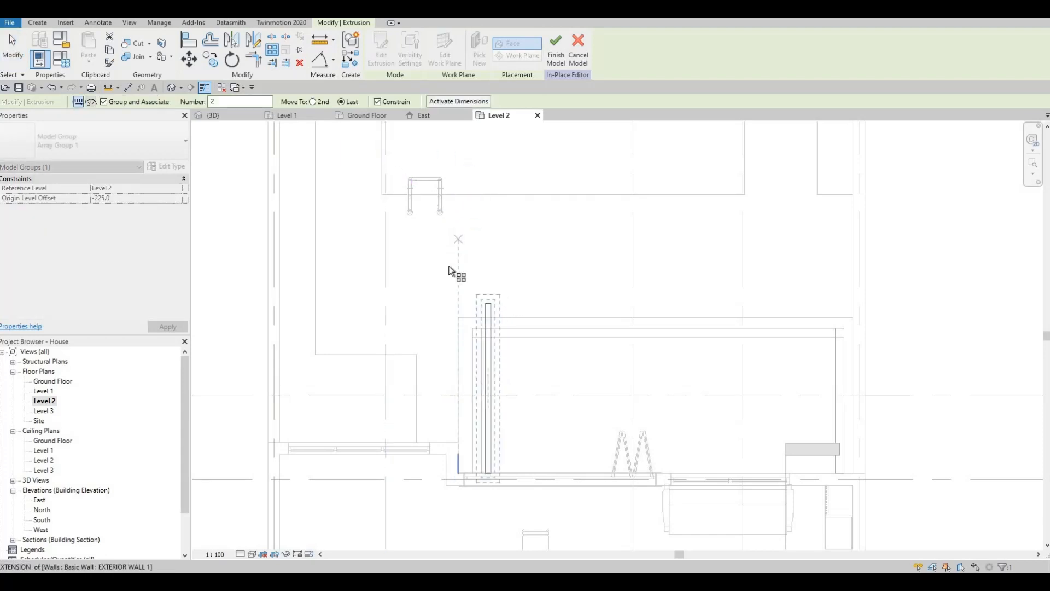
{"action": "left_click", "coordinate": [491, 305]}
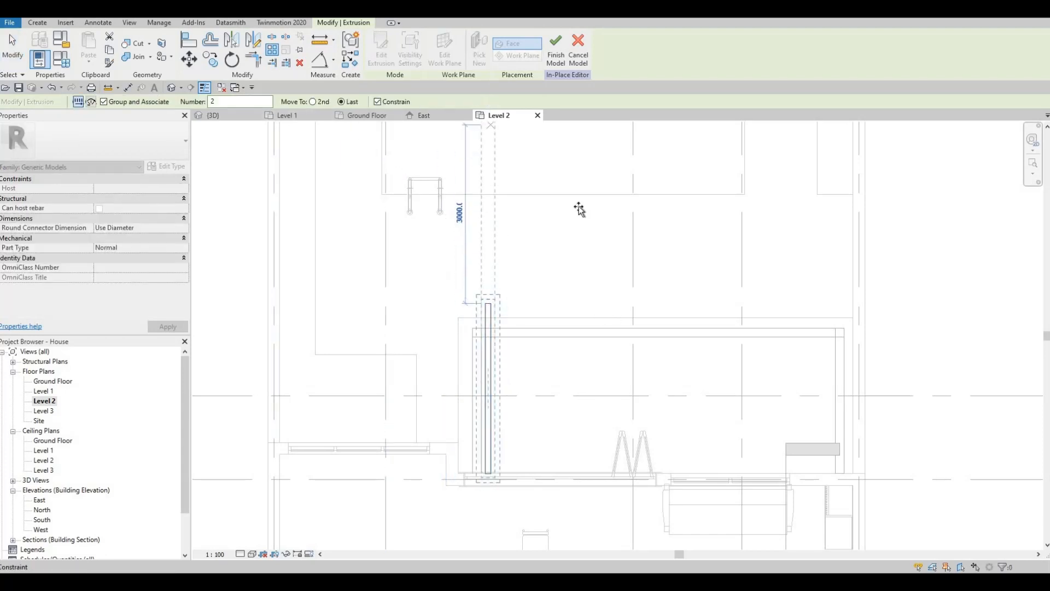
{"action": "key", "text": "Escape"}
{"action": "key", "text": "Escape"}
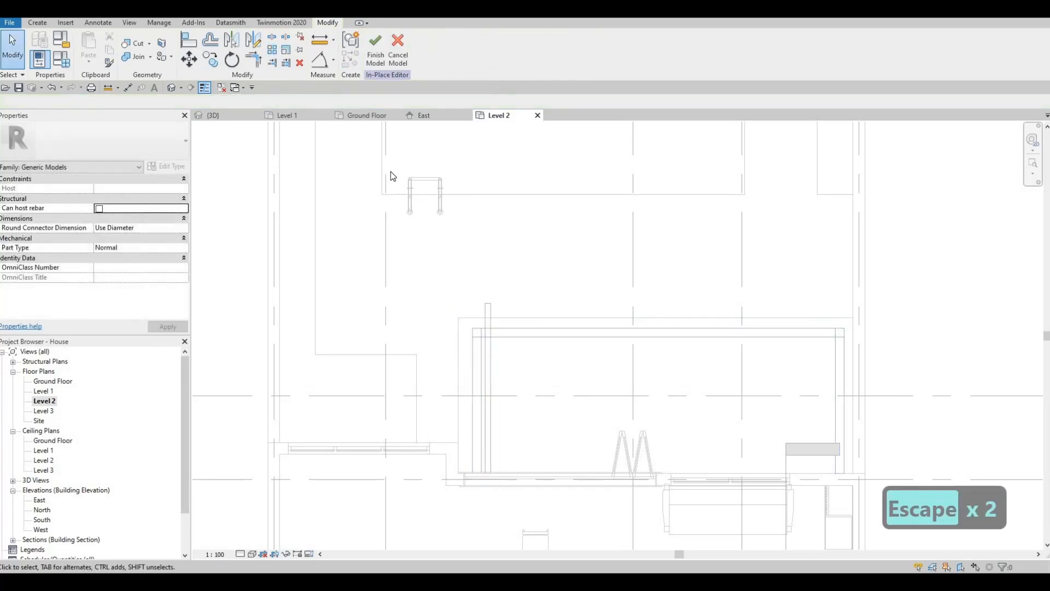
Quit the in-place family, discarding its changes, and undo the last two operations in the 3D view.
{"action": "left_click", "coordinate": [396, 63]}
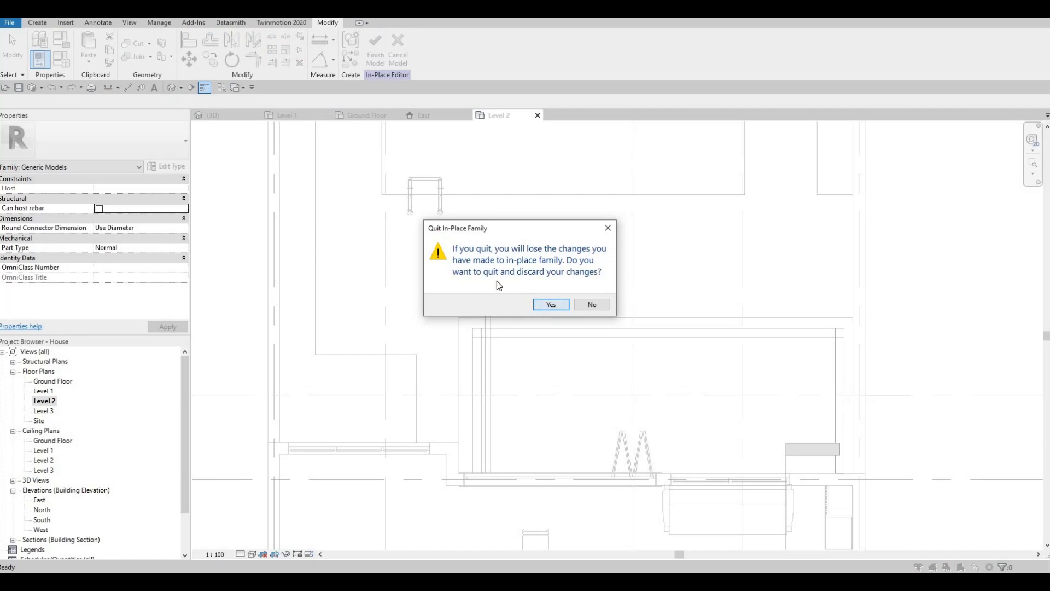
{"action": "key", "text": "Return"}
{"action": "left_click", "coordinate": [241, 116]}
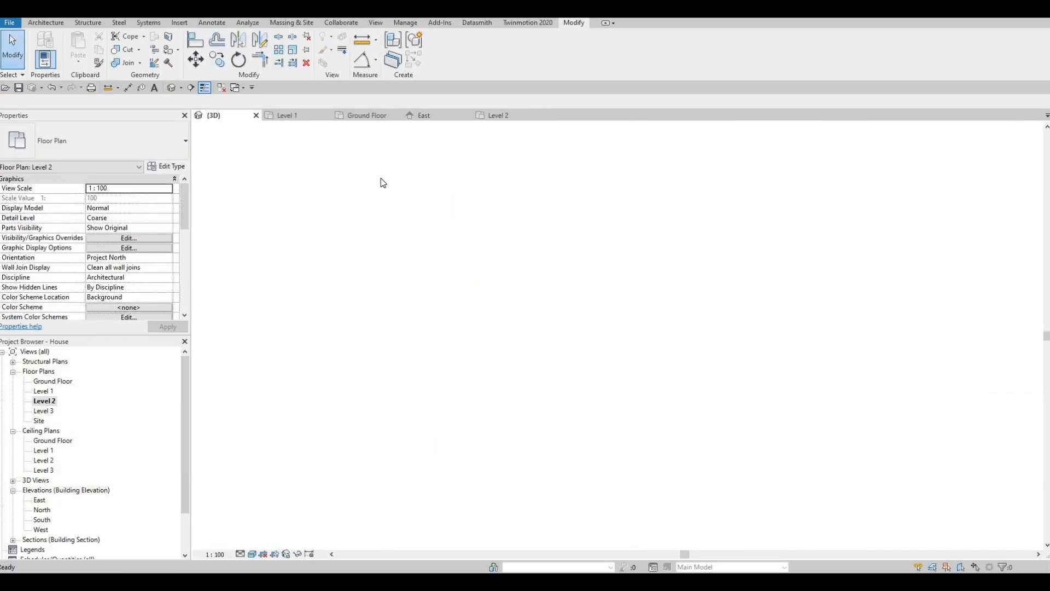
{"action": "key", "text": "ctrl+z"}
{"action": "key", "text": "ctrl+z"}
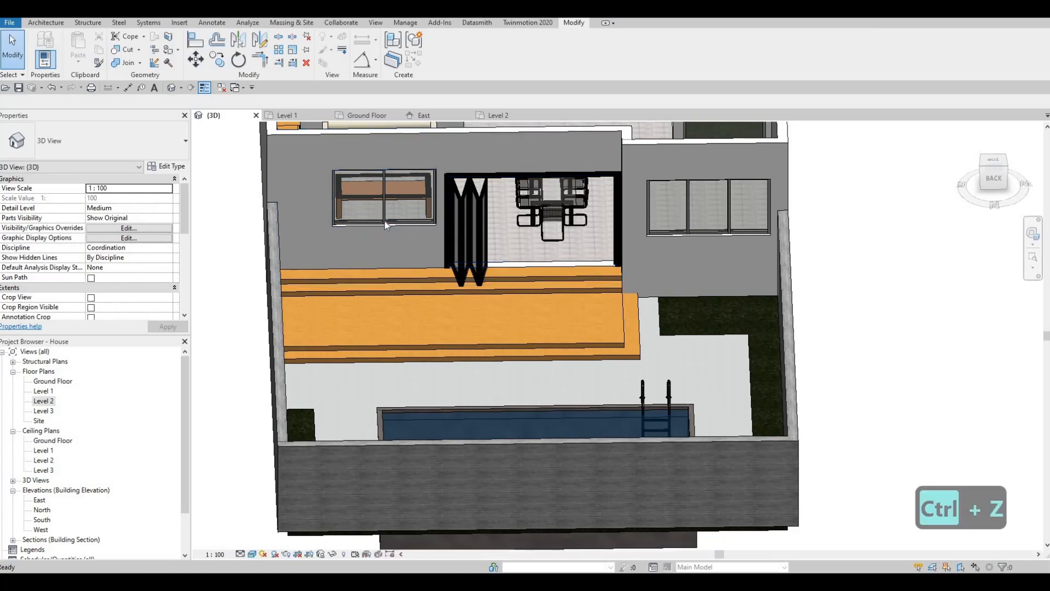
Undo the last operation to return to the in-place pergola model, and open its North elevation.
{"action": "key", "text": "ctrl+z"}
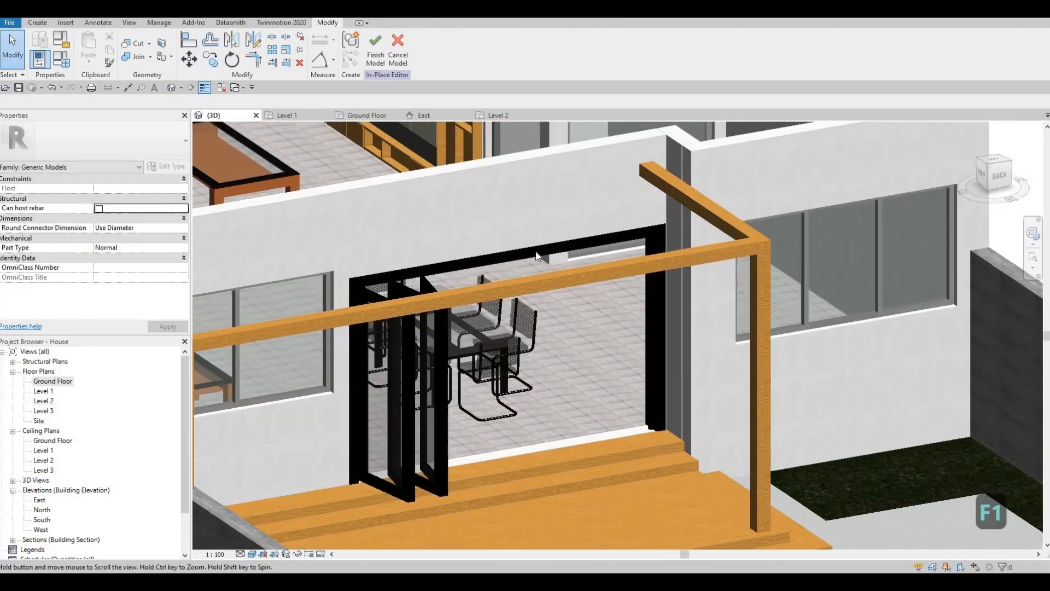
{"action": "scroll", "coordinate": [567, 243], "scroll_direction": "down", "scroll_amount": 3}
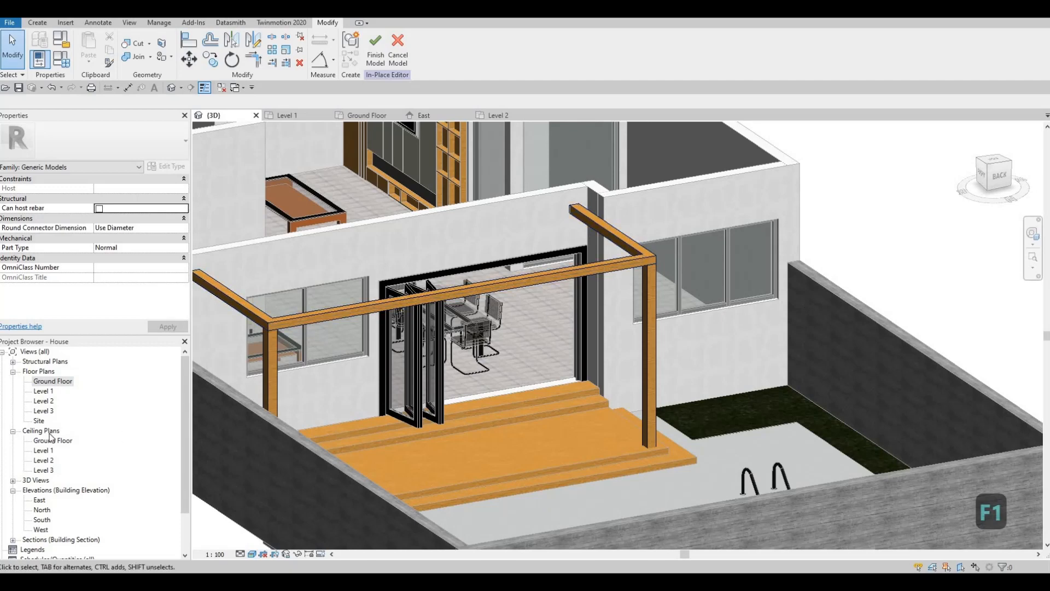
{"action": "double_click", "coordinate": [46, 512]}
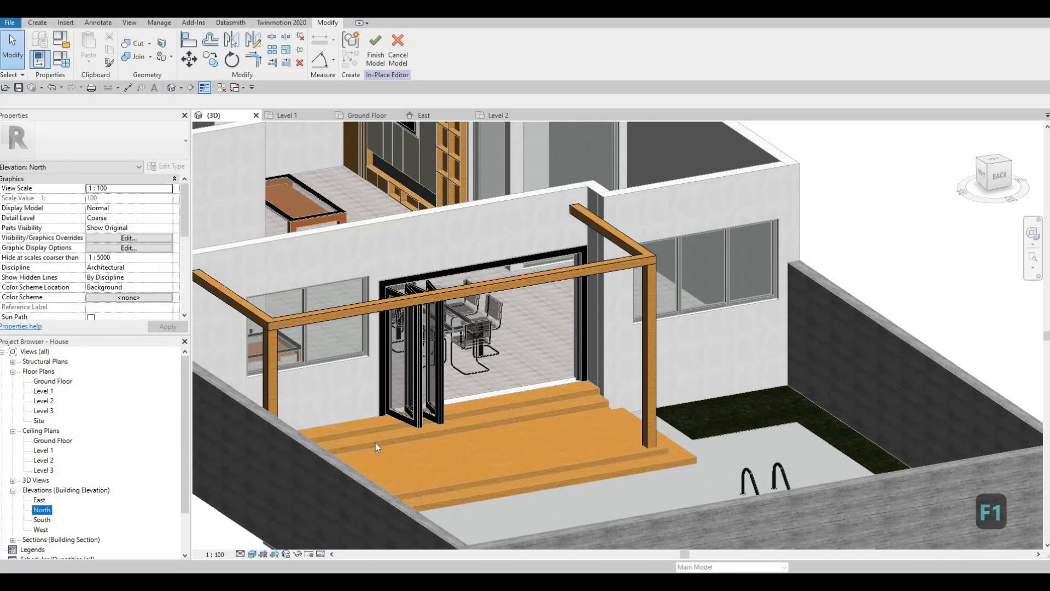
{"action": "scroll", "coordinate": [673, 350], "scroll_direction": "up", "scroll_amount": 2}
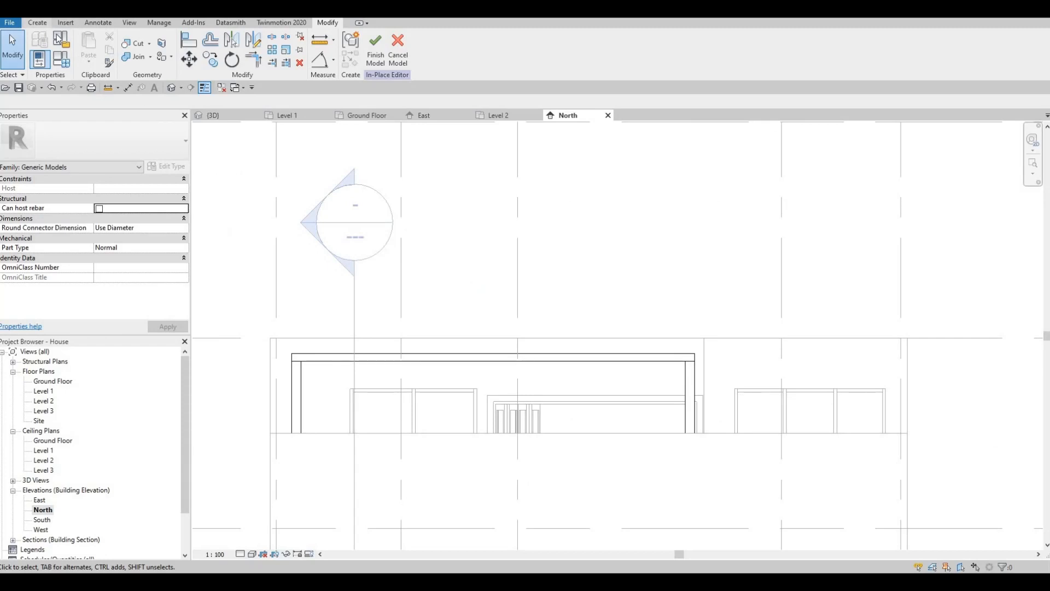
Sketch a rectangular extrusion profile 100 by 80 mm on the beam's top edge near its end post, using the rear exterior wall as work plane.
{"action": "left_click", "coordinate": [37, 22]}
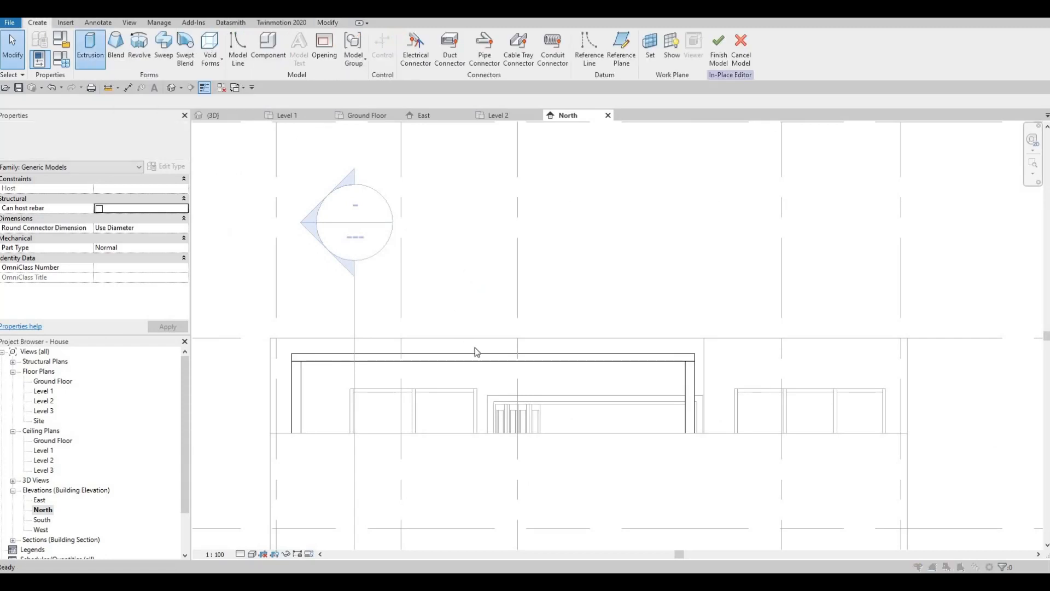
{"action": "key", "text": "Return"}
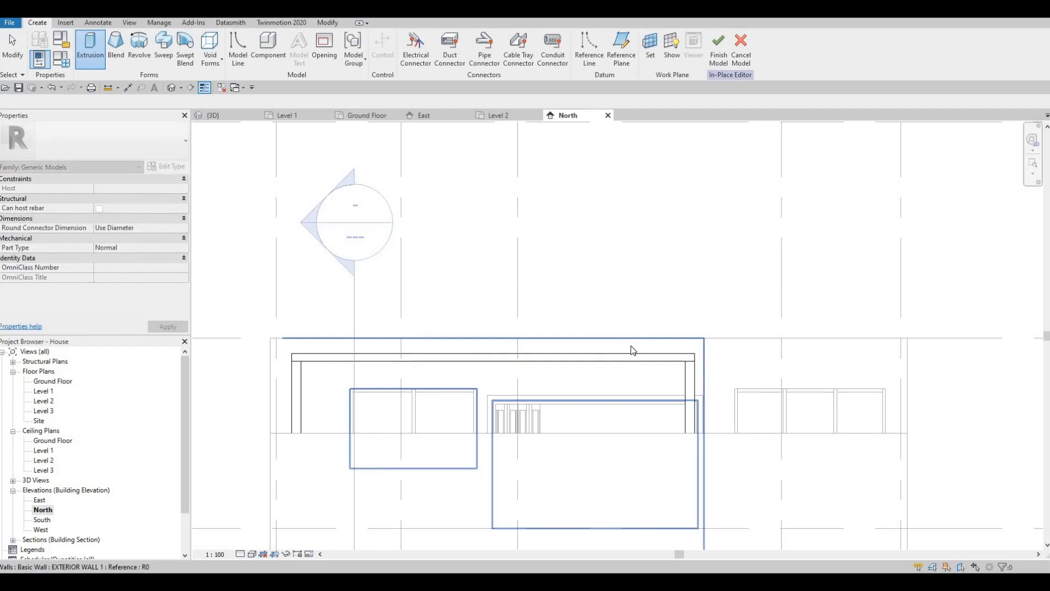
{"action": "left_click", "coordinate": [631, 346]}
{"action": "left_click", "coordinate": [410, 38]}
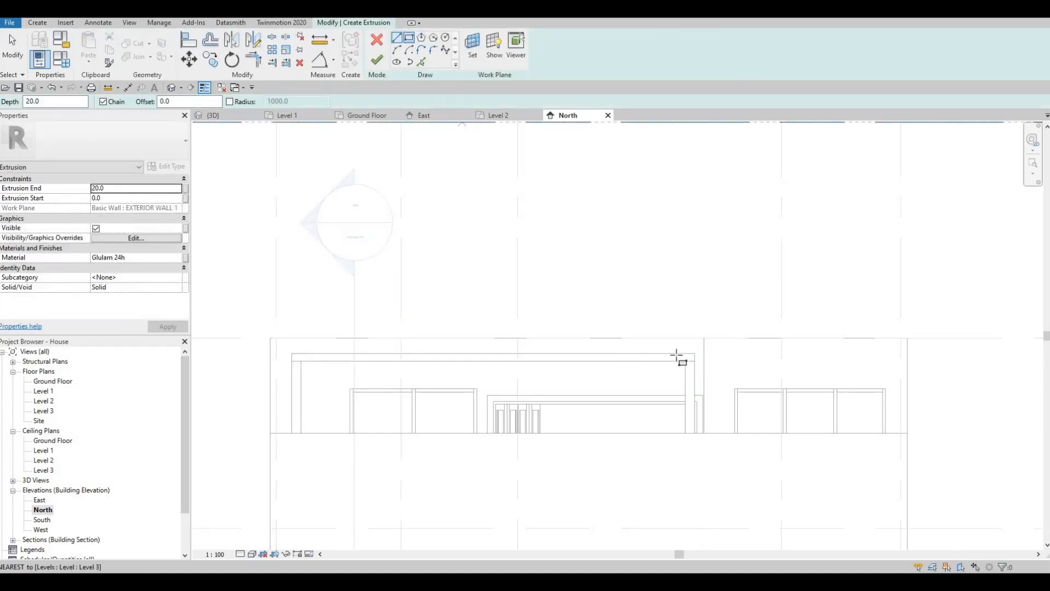
{"action": "scroll", "coordinate": [702, 341], "scroll_direction": "up", "scroll_amount": 2}
{"action": "scroll", "coordinate": [693, 368], "scroll_direction": "up", "scroll_amount": 2}
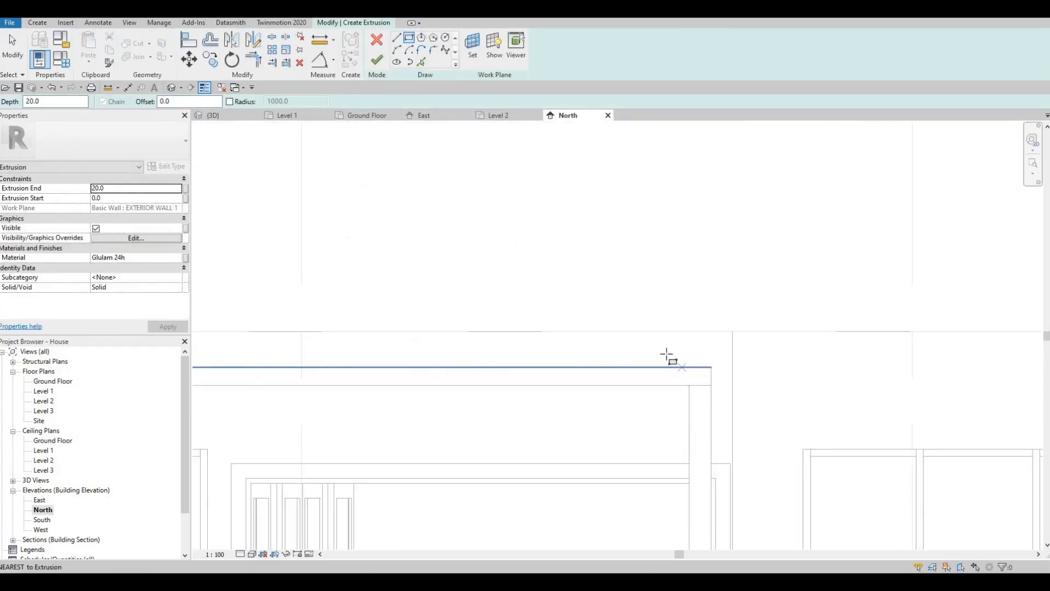
{"action": "left_click", "coordinate": [684, 367]}
{"action": "left_click", "coordinate": [669, 357]}
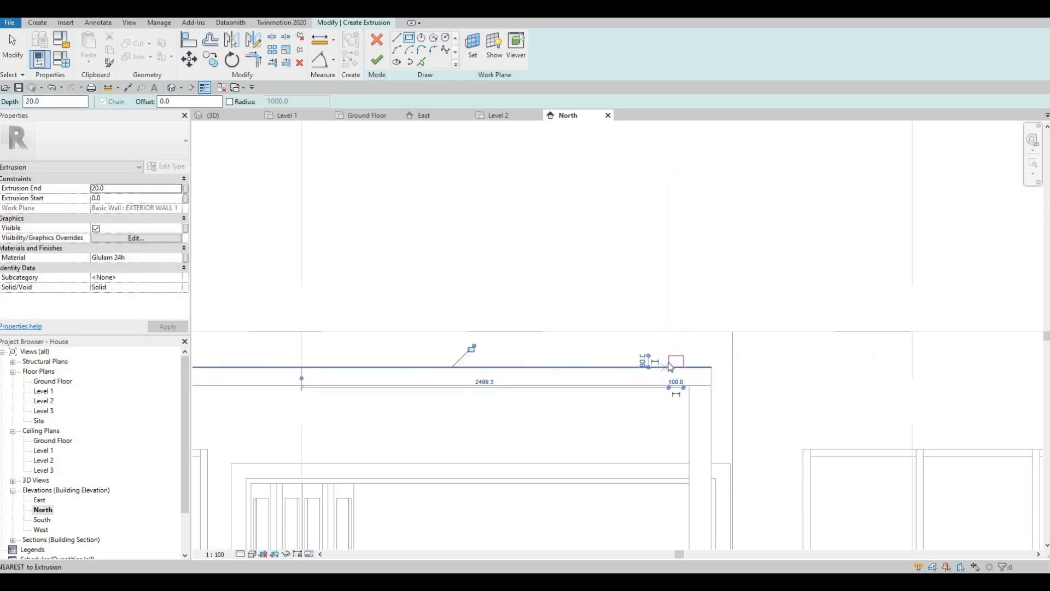
{"action": "key", "text": "Escape"}
{"action": "key", "text": "Escape"}
{"action": "left_click", "coordinate": [669, 363]}
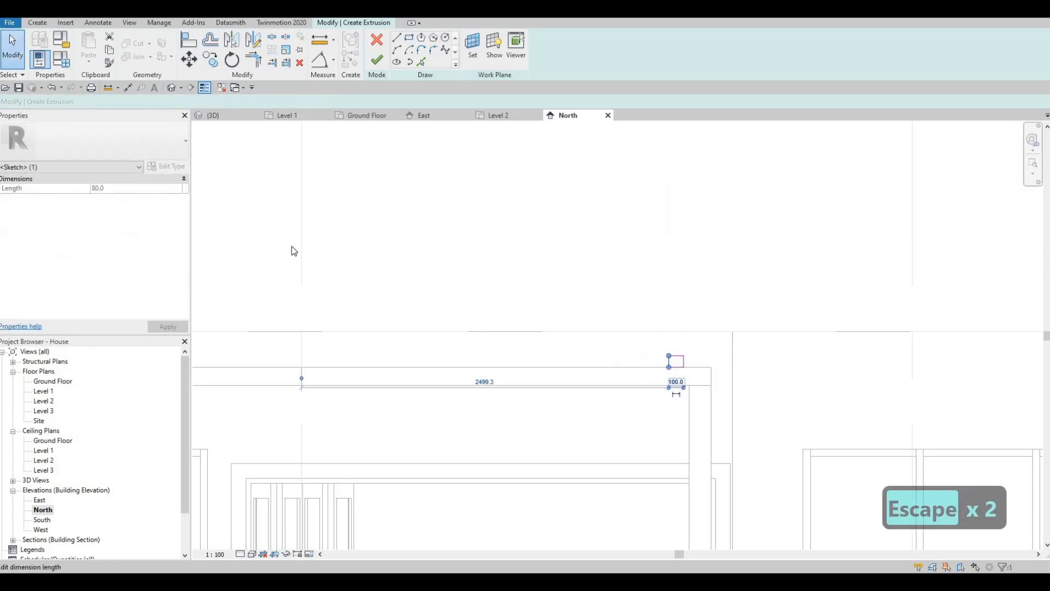
{"action": "key", "text": "Escape"}
{"action": "scroll", "coordinate": [271, 184], "scroll_direction": "down", "scroll_amount": 2}
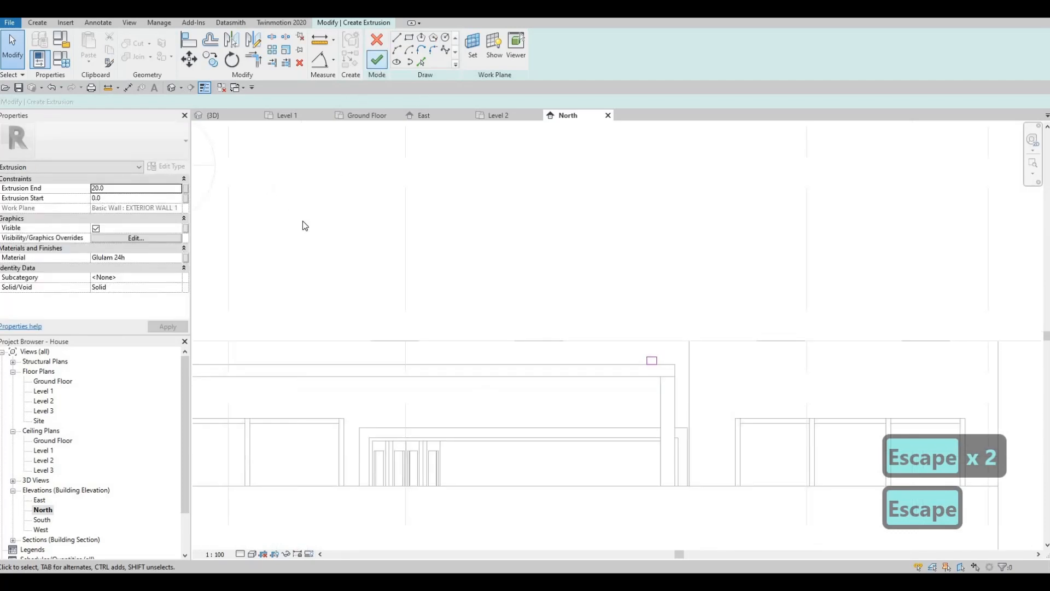
{"action": "left_click", "coordinate": [377, 59]}
In the 3D view, stretch the new cross member outward past the front beam to an extrusion end of about 2918 mm.
{"action": "left_click", "coordinate": [213, 115]}
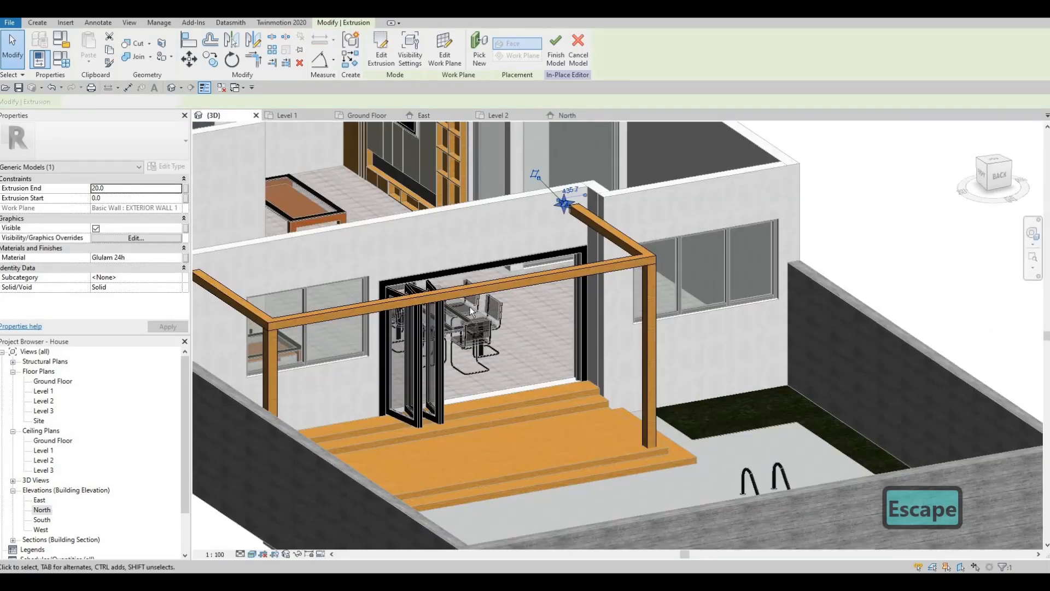
{"action": "middle_click_drag", "start_coordinate": [469, 306], "coordinate": [712, 244], "text": "shift"}
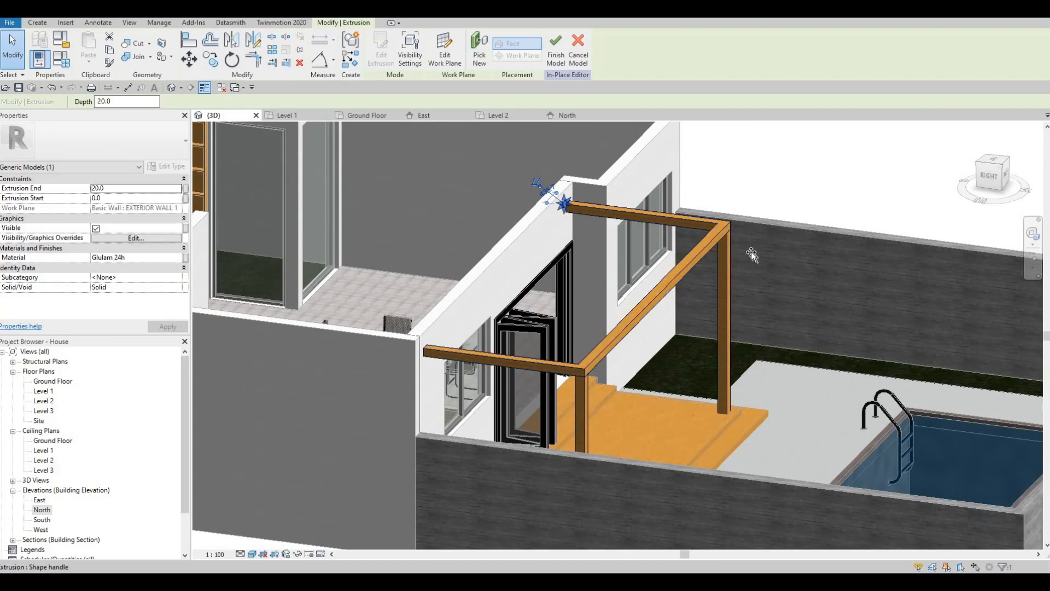
{"action": "left_click_drag", "start_coordinate": [751, 252], "coordinate": [755, 253]}
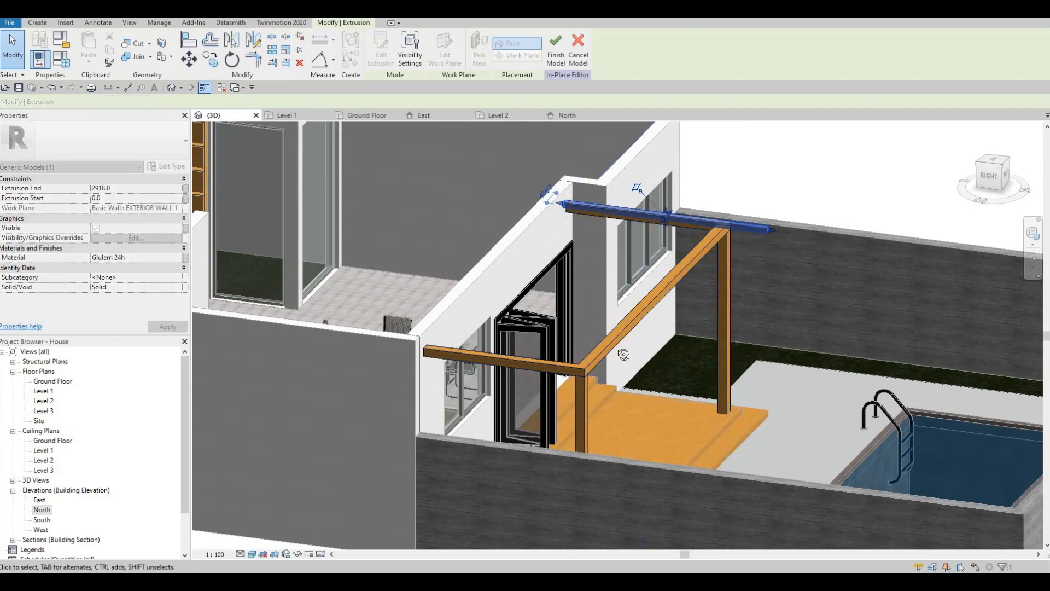
{"action": "key", "text": "Escape"}
{"action": "middle_click_drag", "start_coordinate": [468, 376], "coordinate": [470, 336], "text": "shift"}
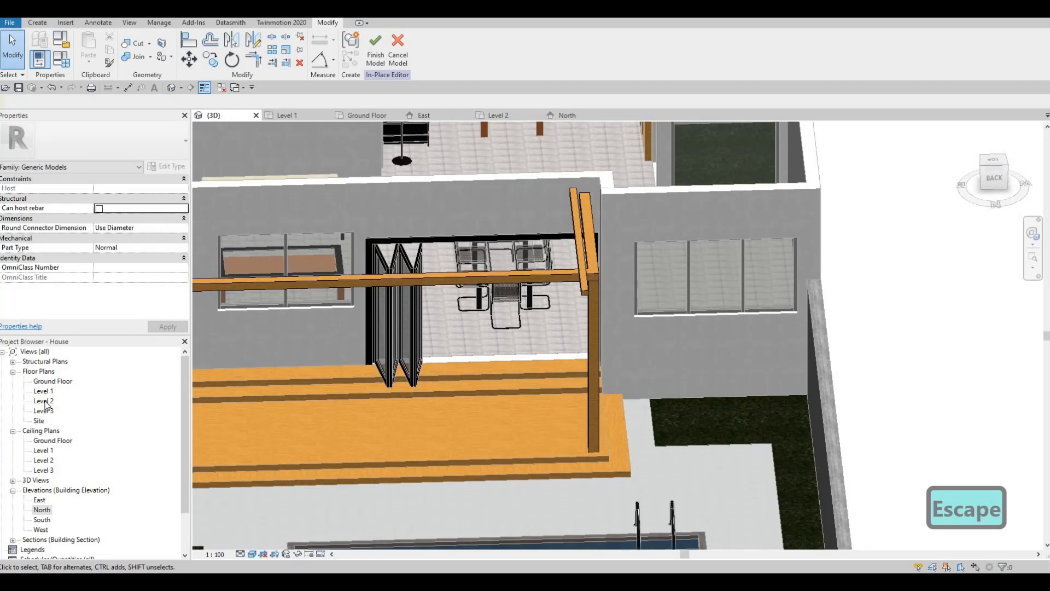
In the Level 2 plan, array the cross member along the pergola as 15 constrained items, spaced to the last position.
{"action": "double_click", "coordinate": [44, 401]}
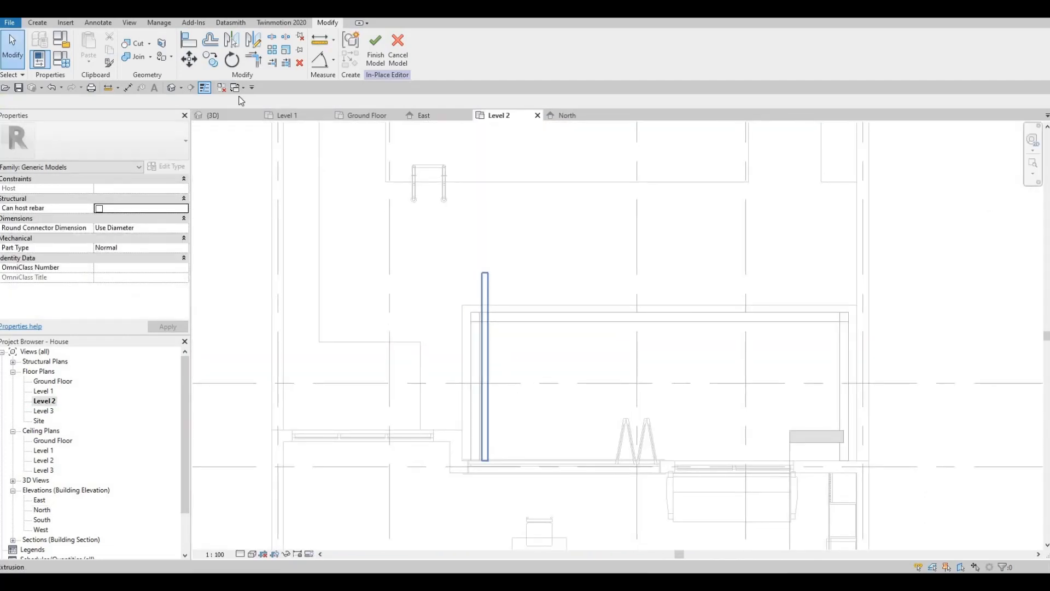
{"action": "left_click", "coordinate": [273, 49]}
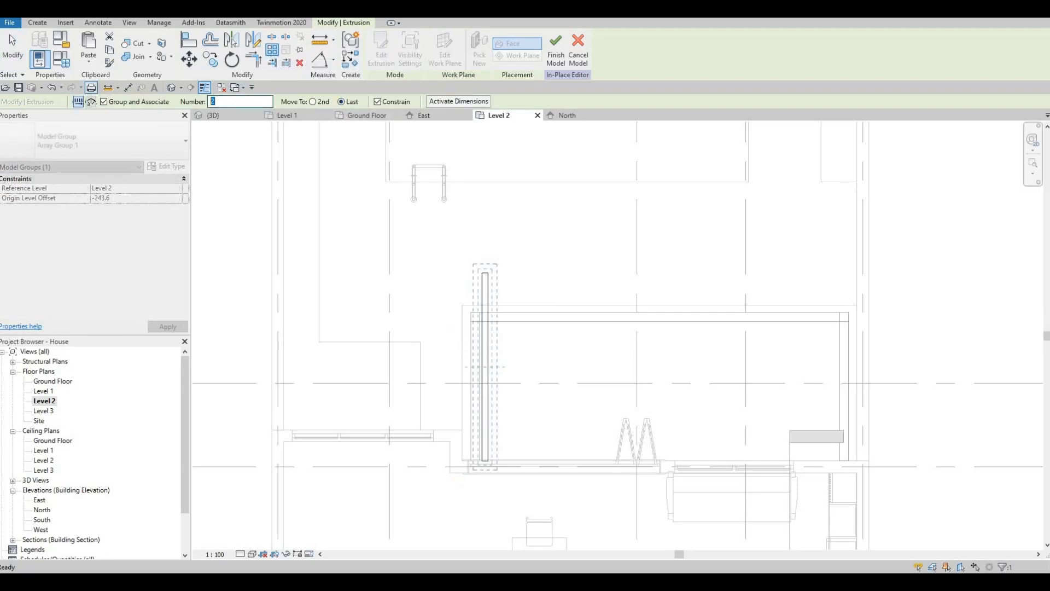
{"action": "type", "text": "15"}
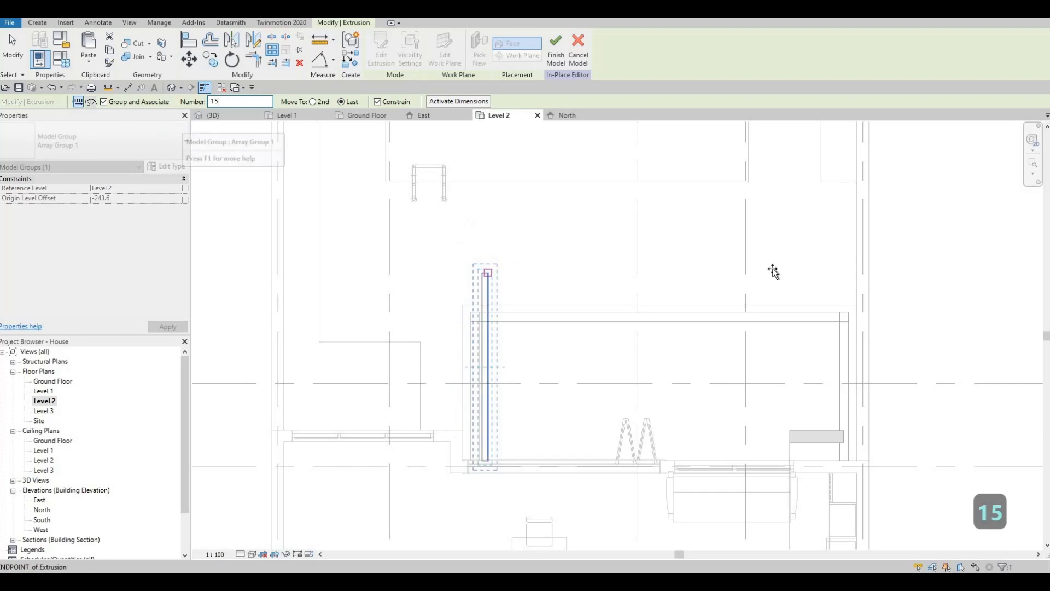
{"action": "left_click", "coordinate": [828, 341]}
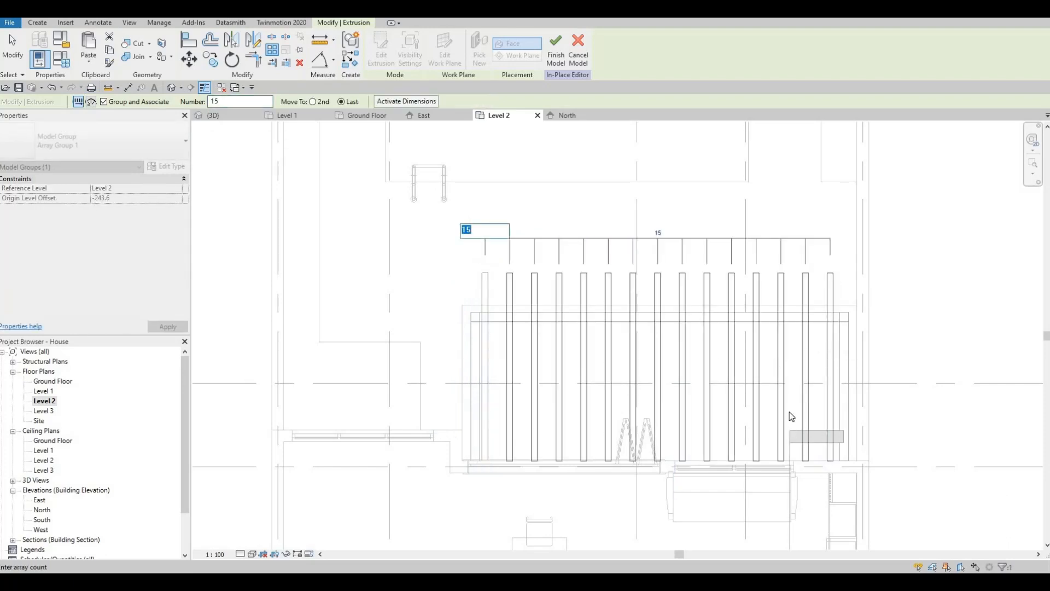
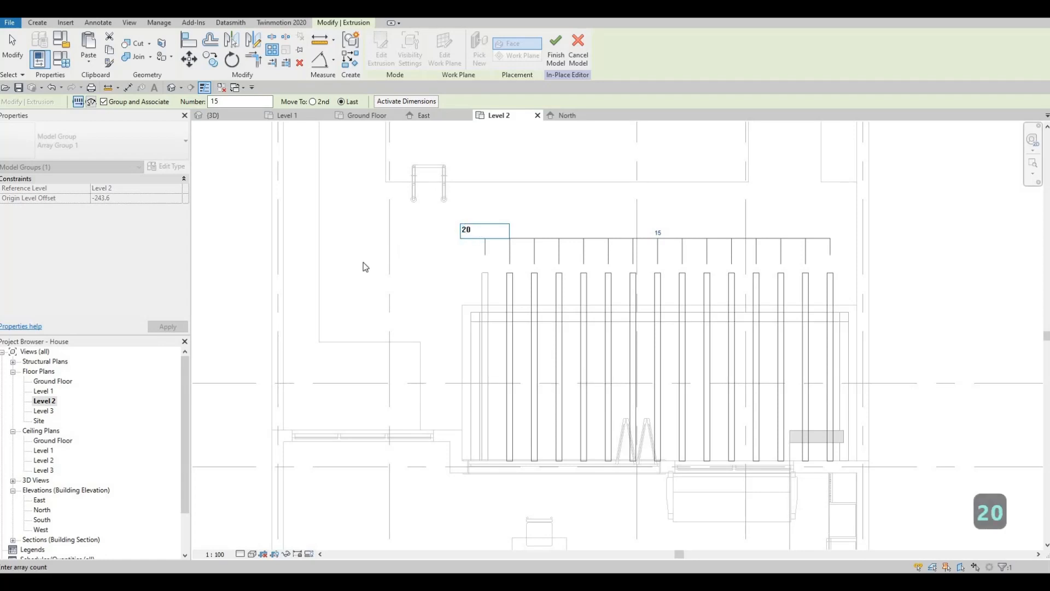
Set the cross member array's item count to 20.
{"action": "type", "text": "20"}
{"action": "key", "text": "Return"}
{"action": "key", "text": "Return"}
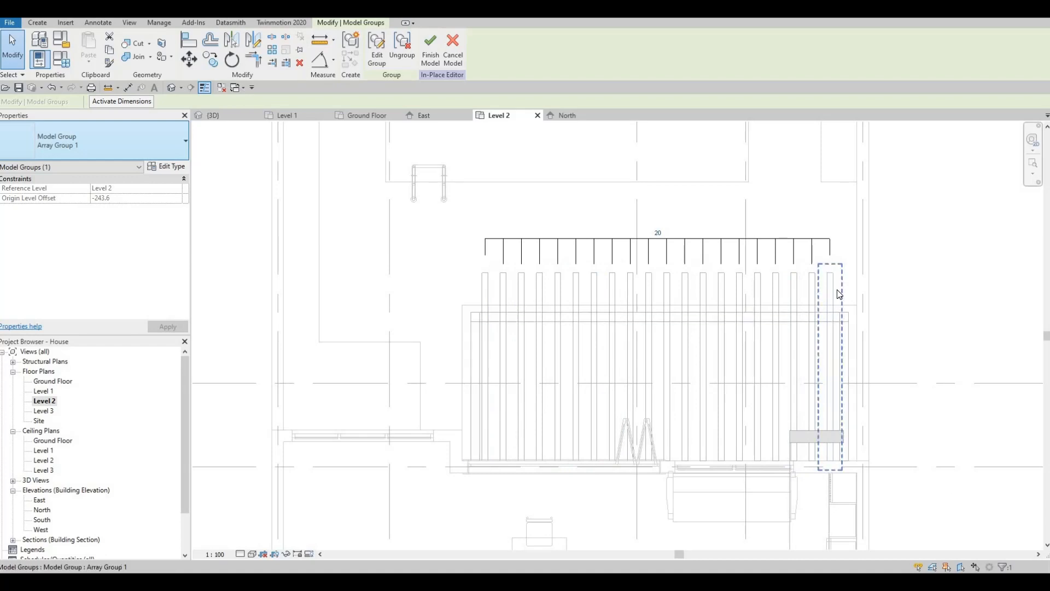
{"action": "key", "text": "Escape"}
{"action": "key", "text": "Escape"}
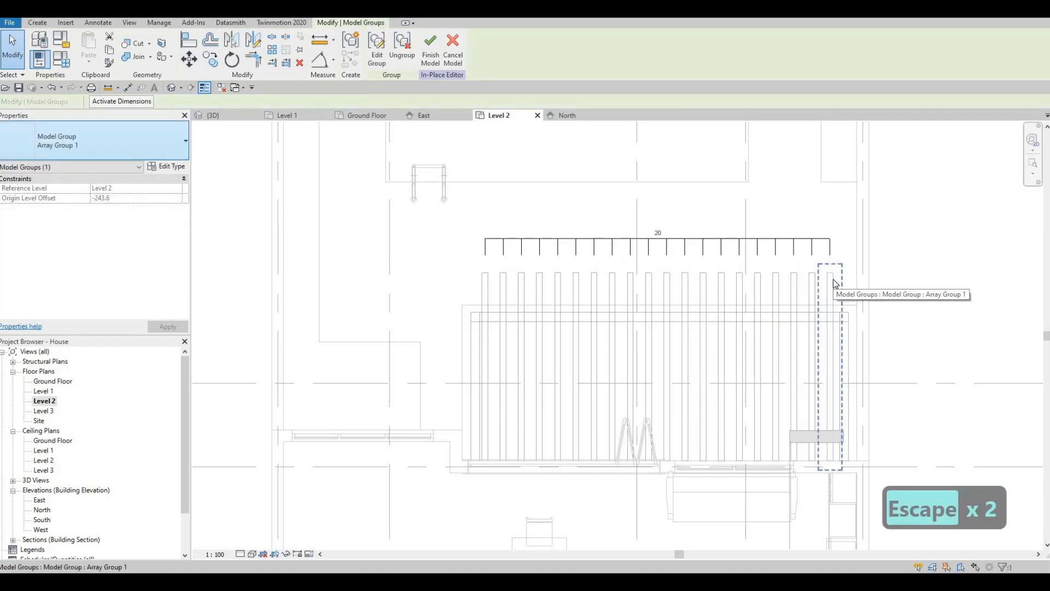
Nudge the last cross member group in small increments toward the outer end of the beam to stretch the array.
{"action": "key", "text": "Right"}
{"action": "key", "text": "Escape"}
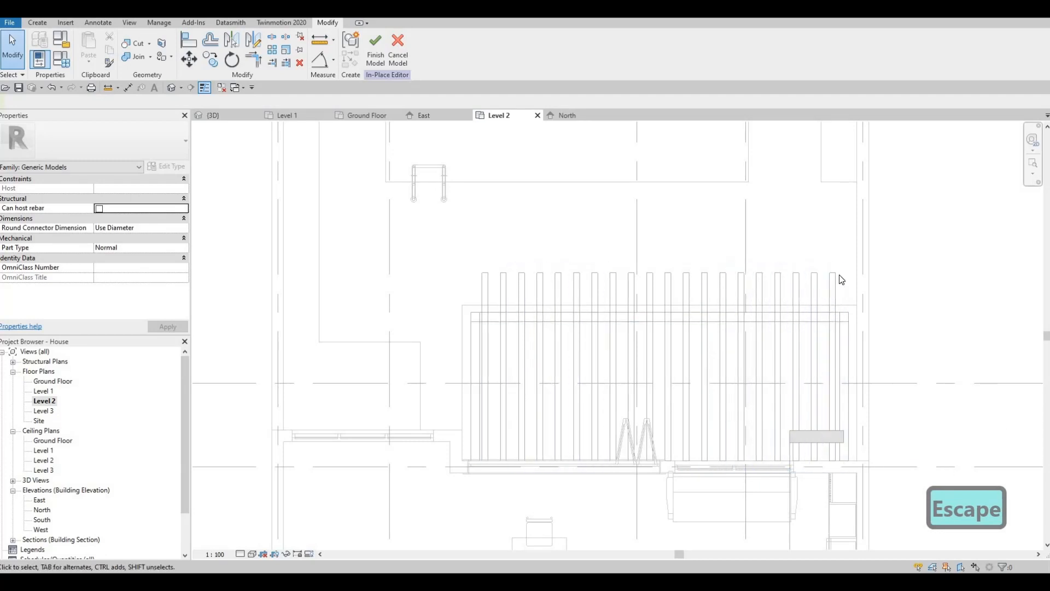
{"action": "scroll", "coordinate": [876, 307], "scroll_direction": "up", "scroll_amount": 3}
{"action": "left_click", "coordinate": [876, 310]}
{"action": "scroll", "coordinate": [875, 310], "scroll_direction": "up", "scroll_amount": 2}
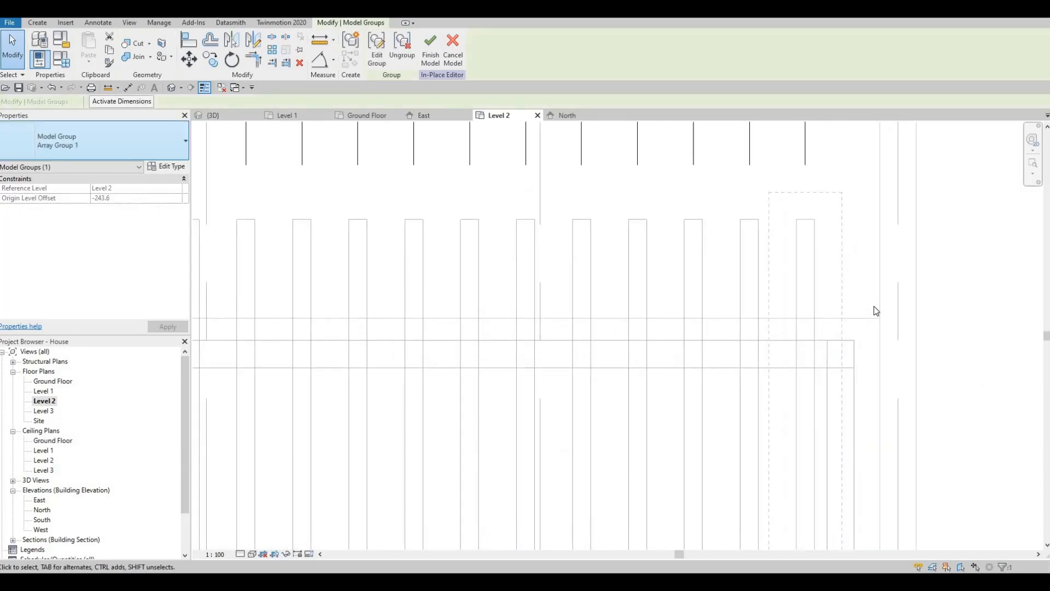
{"action": "key", "text": "Right"}
{"action": "key", "text": "Right"}
{"action": "key", "text": "Right"}
{"action": "key", "text": "Right"}
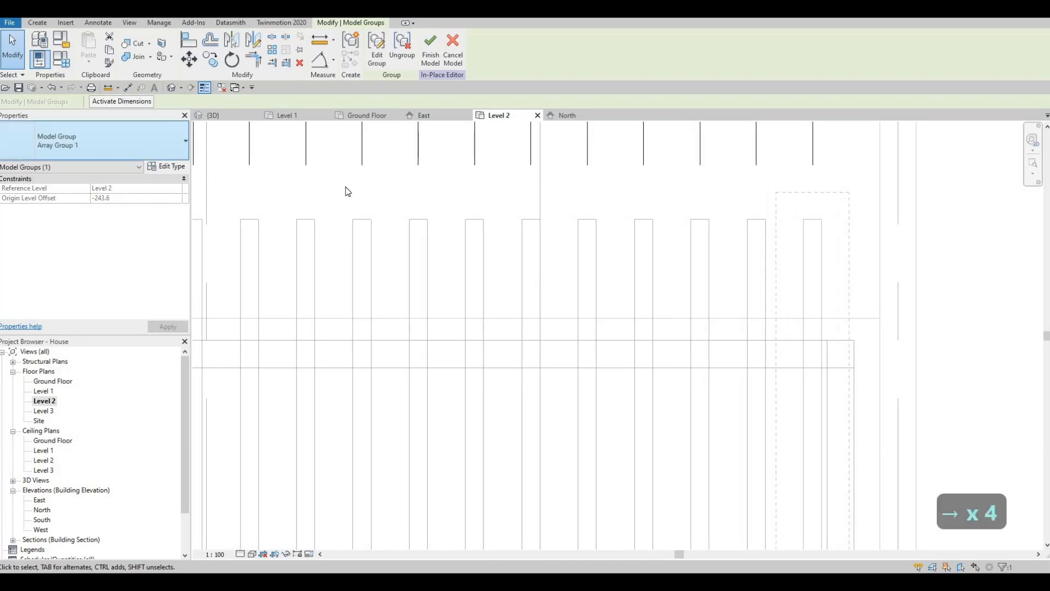
Check the cross member spacing in 3D and set the array's item count to 30 in the Level 2 plan.
{"action": "left_click", "coordinate": [225, 116]}
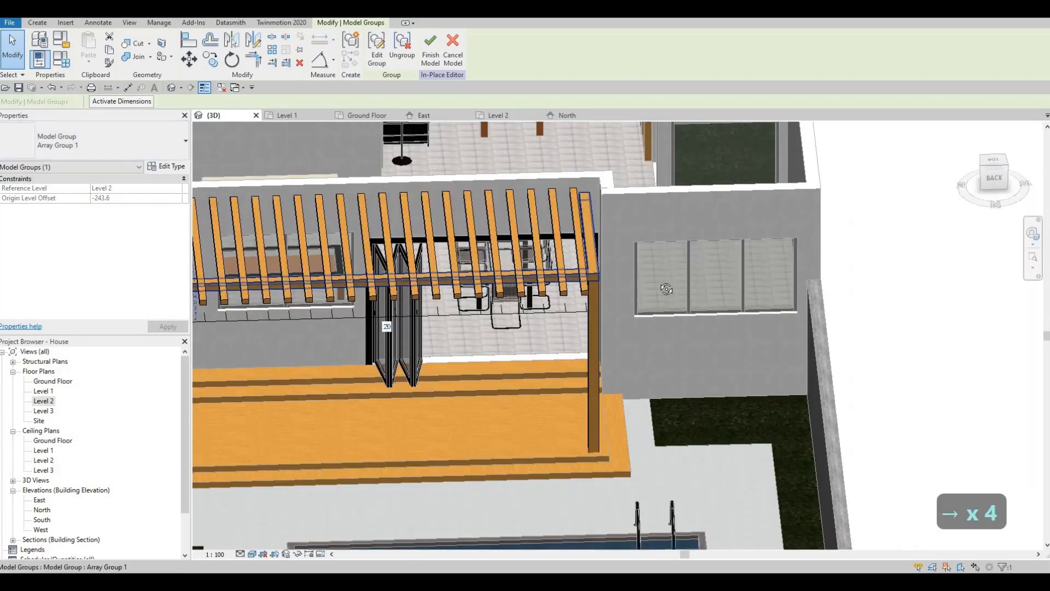
{"action": "middle_click_drag", "start_coordinate": [666, 289], "coordinate": [136, 413], "text": "shift"}
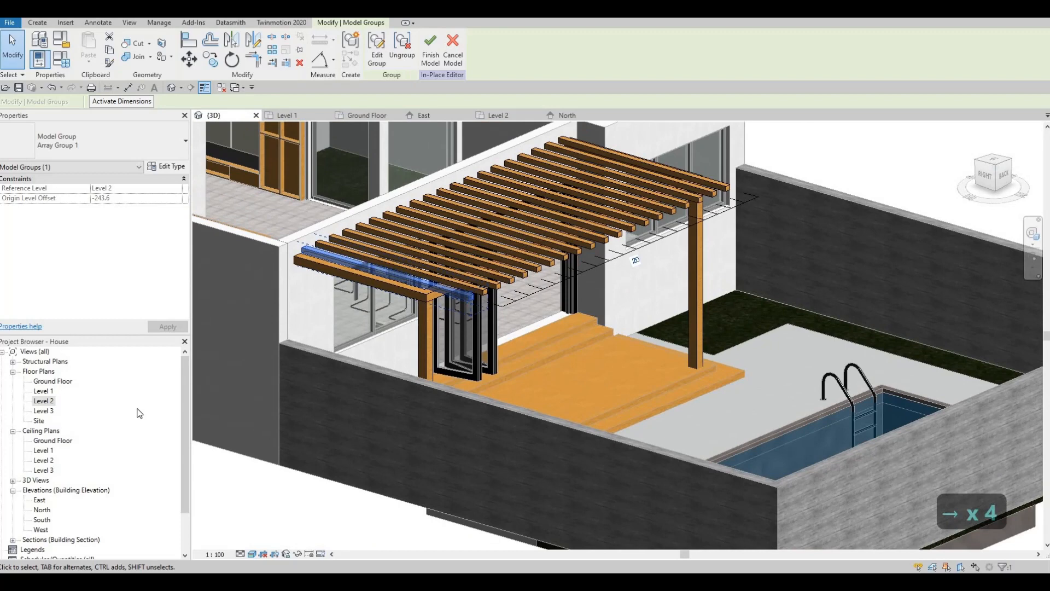
{"action": "double_click", "coordinate": [54, 403]}
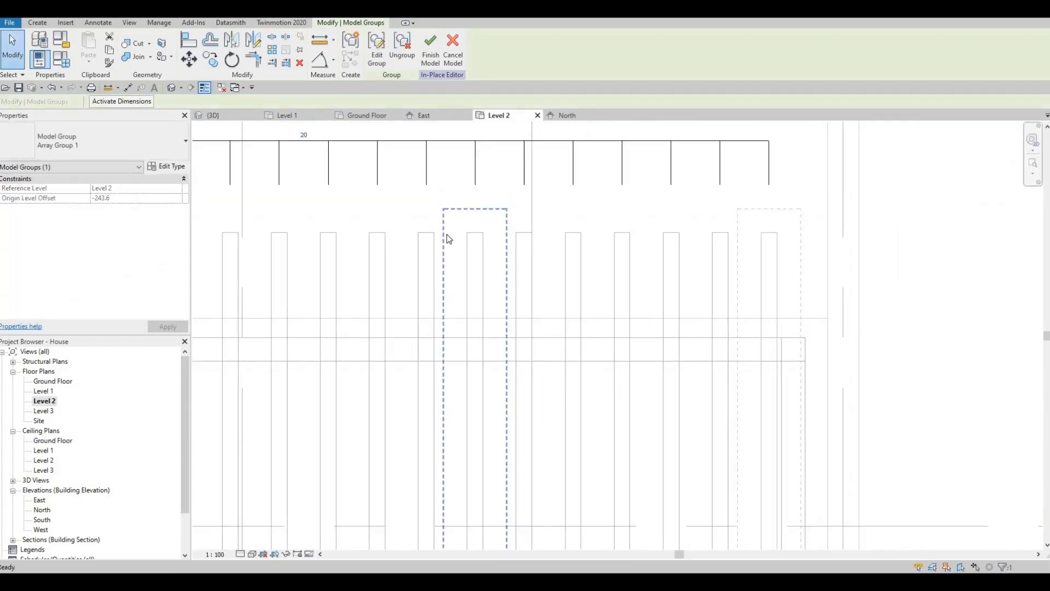
{"action": "scroll", "coordinate": [449, 238], "scroll_direction": "down", "scroll_amount": 3}
{"action": "left_click", "coordinate": [450, 218]}
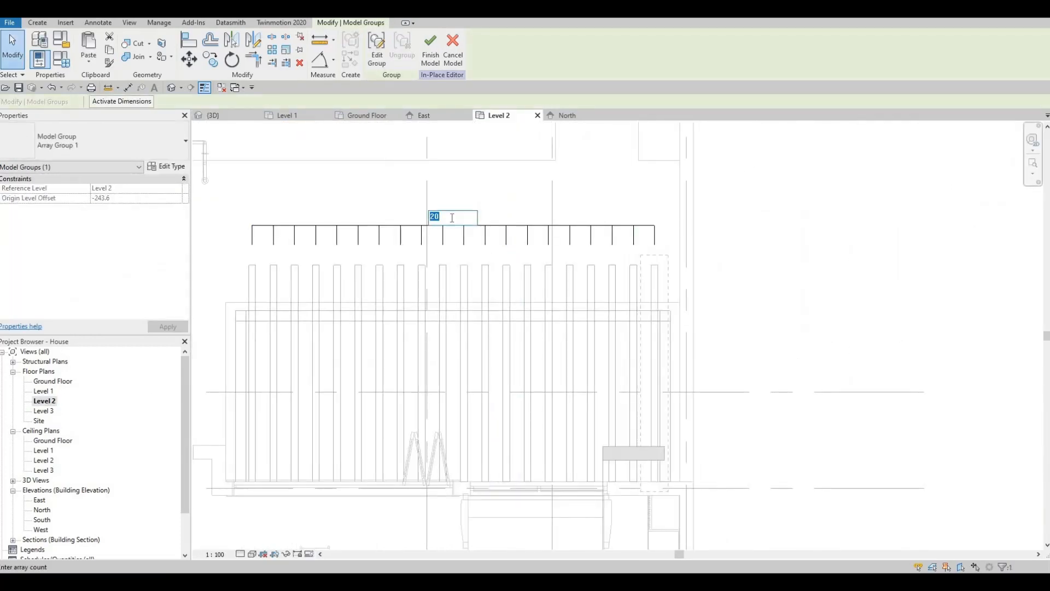
{"action": "type", "text": "30"}
{"action": "key", "text": "Return"}
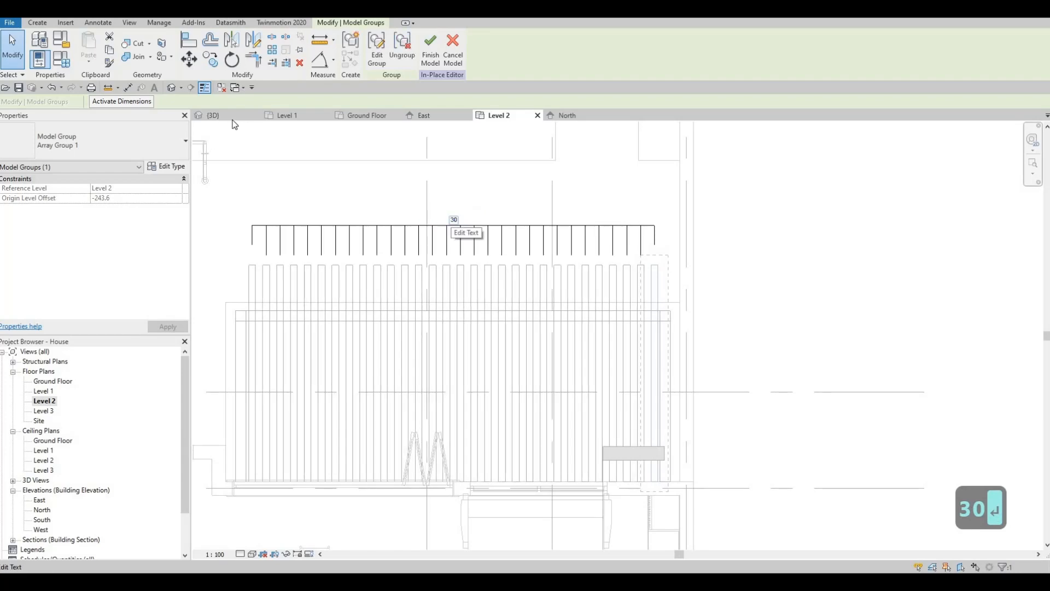
Examine the pergola's cross members and their overhanging ends from several angles in the 3D view.
{"action": "left_click", "coordinate": [230, 115]}
{"action": "key", "text": "Escape"}
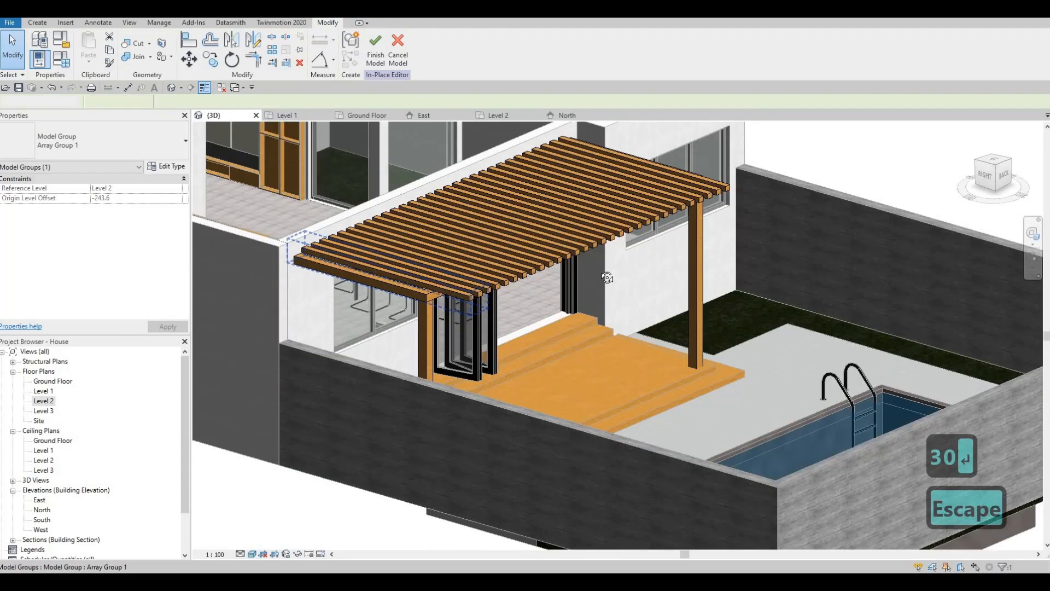
{"action": "mouse_move", "coordinate": [607, 278]}
{"action": "middle_mouse_down", "text": "shift"}
{"action": "mouse_move", "coordinate": [362, 163]}
{"action": "mouse_move", "coordinate": [393, 244]}
{"action": "mouse_move", "coordinate": [464, 336]}
{"action": "mouse_move", "coordinate": [533, 330]}
{"action": "mouse_move", "coordinate": [600, 296]}
{"action": "middle_mouse_up", "text": "shift"}
{"action": "key", "text": "Escape"}
{"action": "key", "text": "Escape"}
{"action": "middle_click_drag", "start_coordinate": [403, 204], "coordinate": [528, 291], "text": "shift"}
{"action": "middle_click_drag", "start_coordinate": [442, 342], "coordinate": [436, 331], "text": "shift"}
{"action": "scroll", "coordinate": [436, 331], "scroll_direction": "up", "scroll_amount": 4}
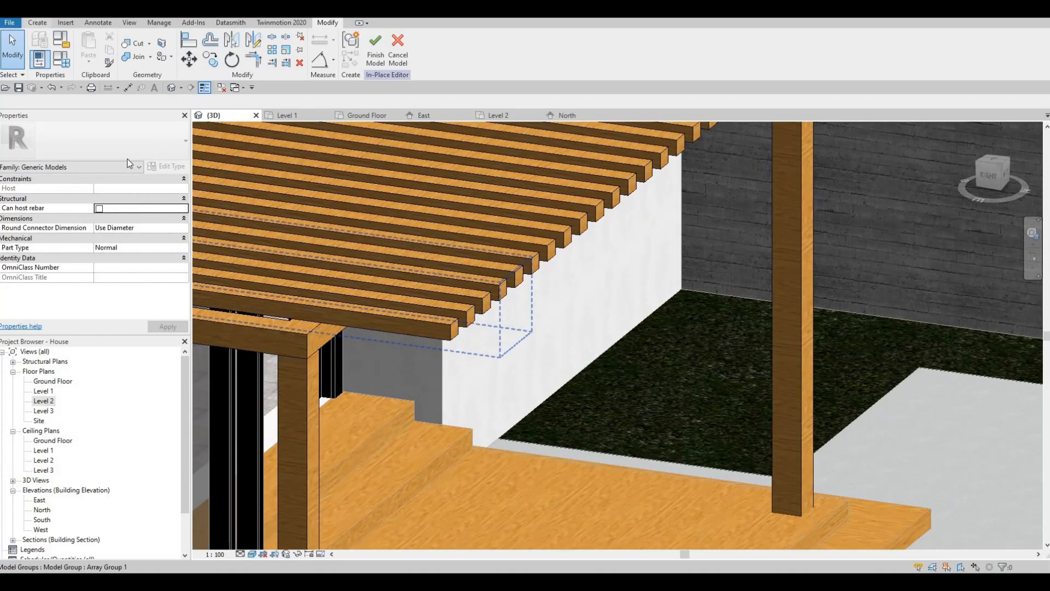
In the East elevation, start a void extrusion and sketch a horizontal line below the cross member's end and a 100 mm vertical line beyond it.
{"action": "double_click", "coordinate": [53, 501]}
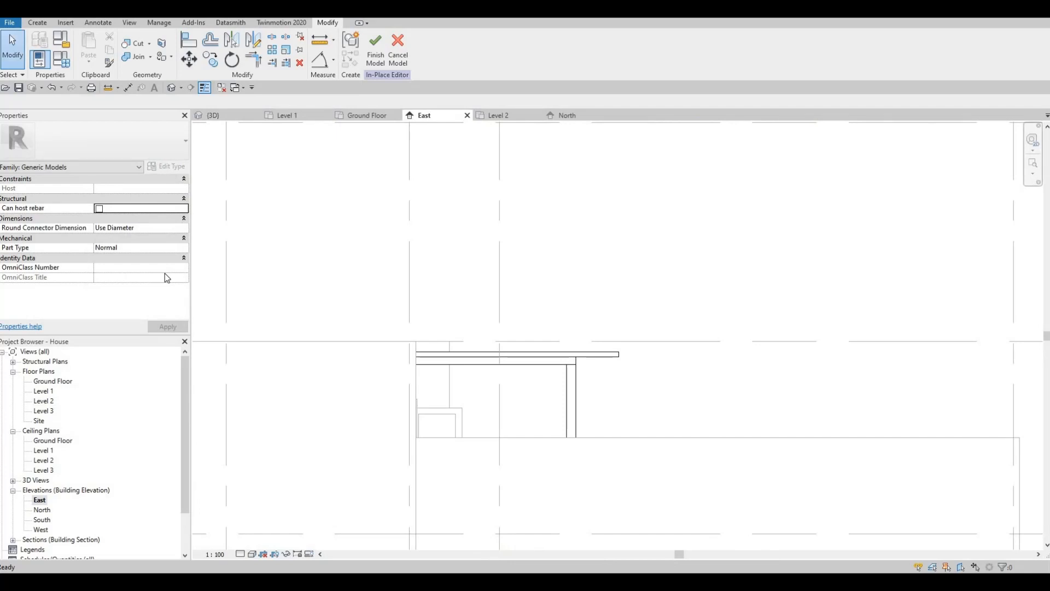
{"action": "left_click", "coordinate": [37, 23]}
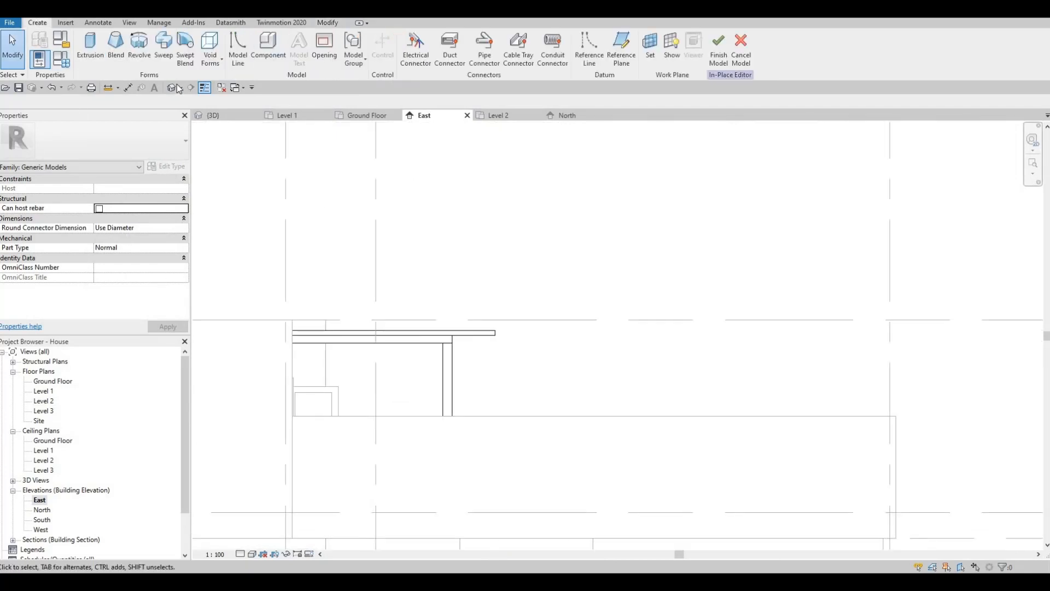
{"action": "left_click", "coordinate": [212, 65]}
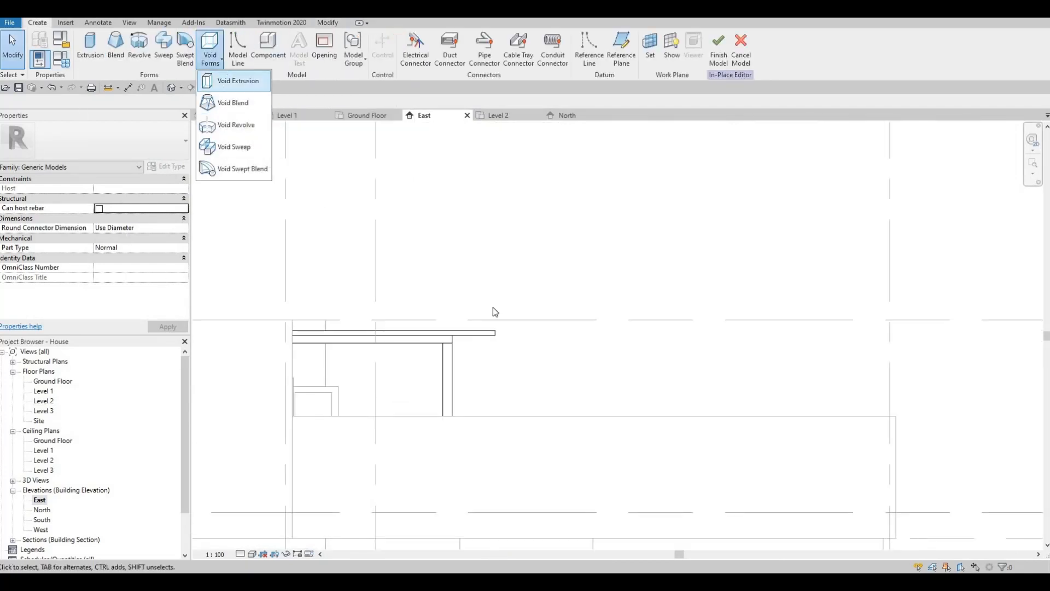
{"action": "left_click", "coordinate": [483, 355]}
{"action": "scroll", "coordinate": [476, 342], "scroll_direction": "up", "scroll_amount": 4}
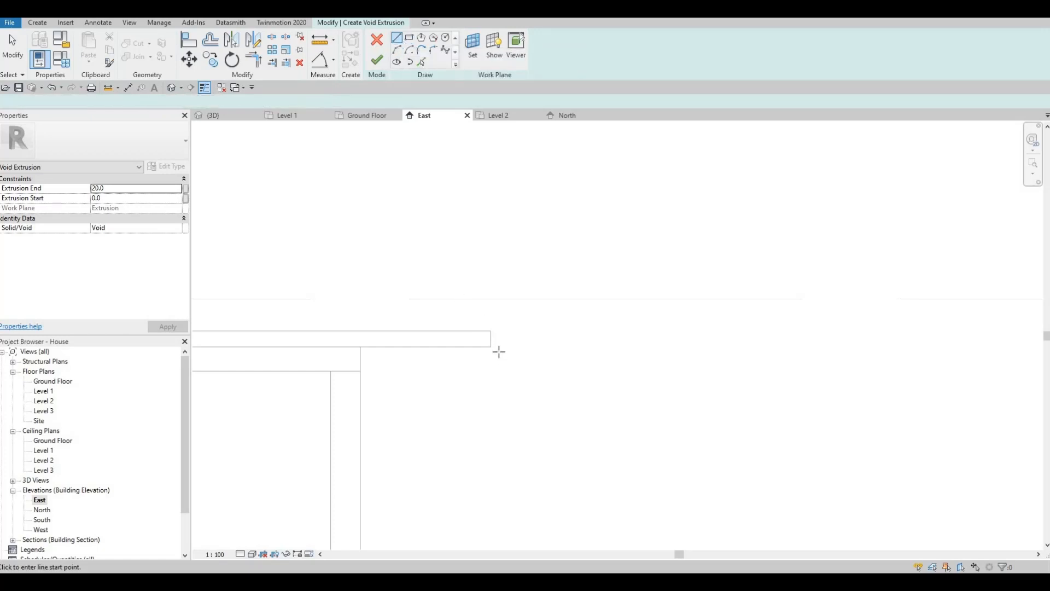
{"action": "scroll", "coordinate": [498, 350], "scroll_direction": "up", "scroll_amount": 2}
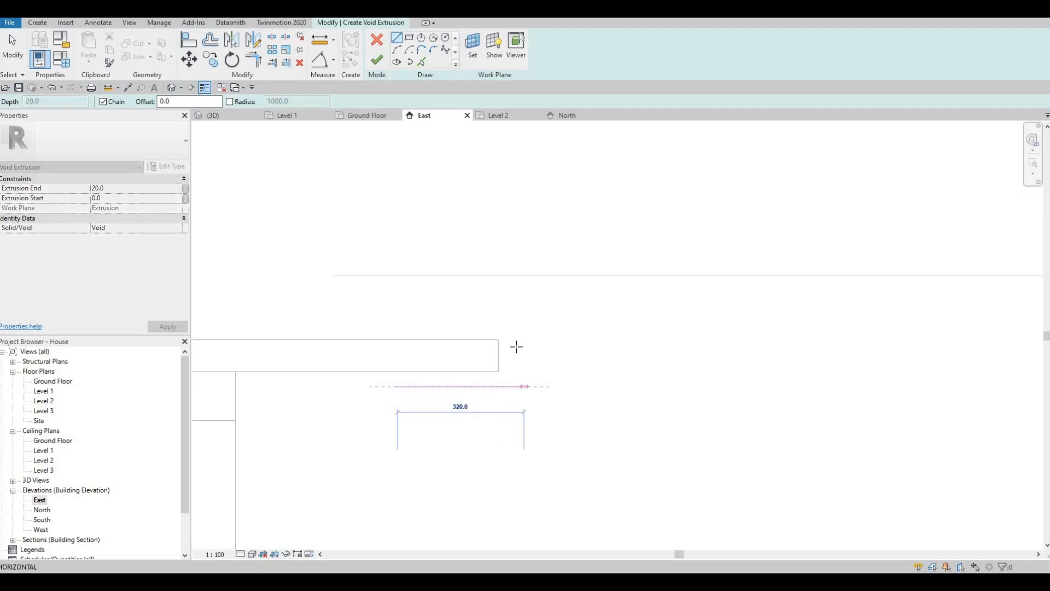
{"action": "left_click", "coordinate": [509, 387]}
{"action": "left_click", "coordinate": [510, 347]}
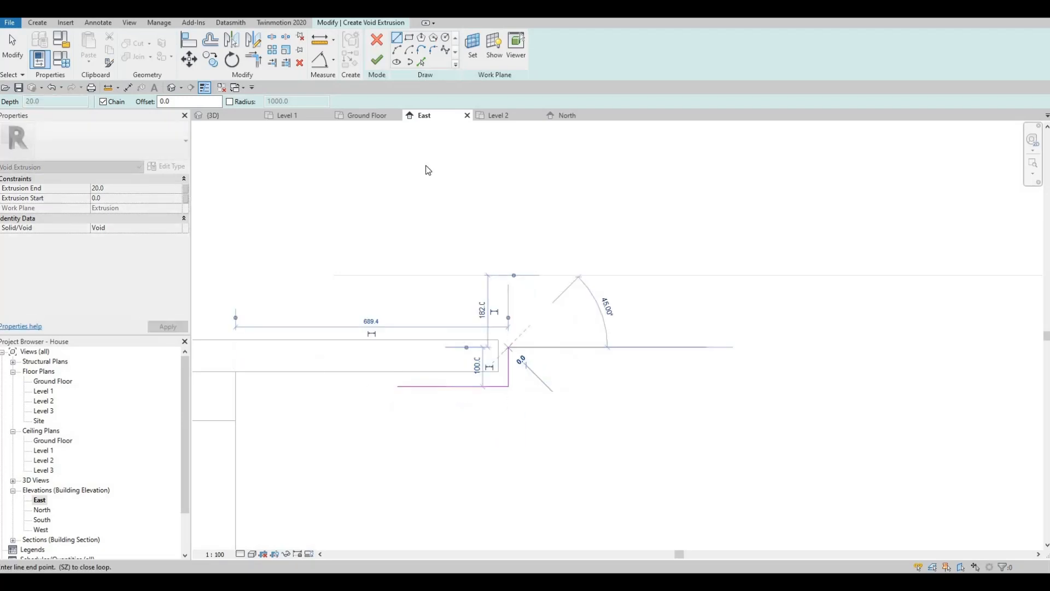
{"action": "key", "text": "Escape"}
{"action": "left_click", "coordinate": [397, 50]}
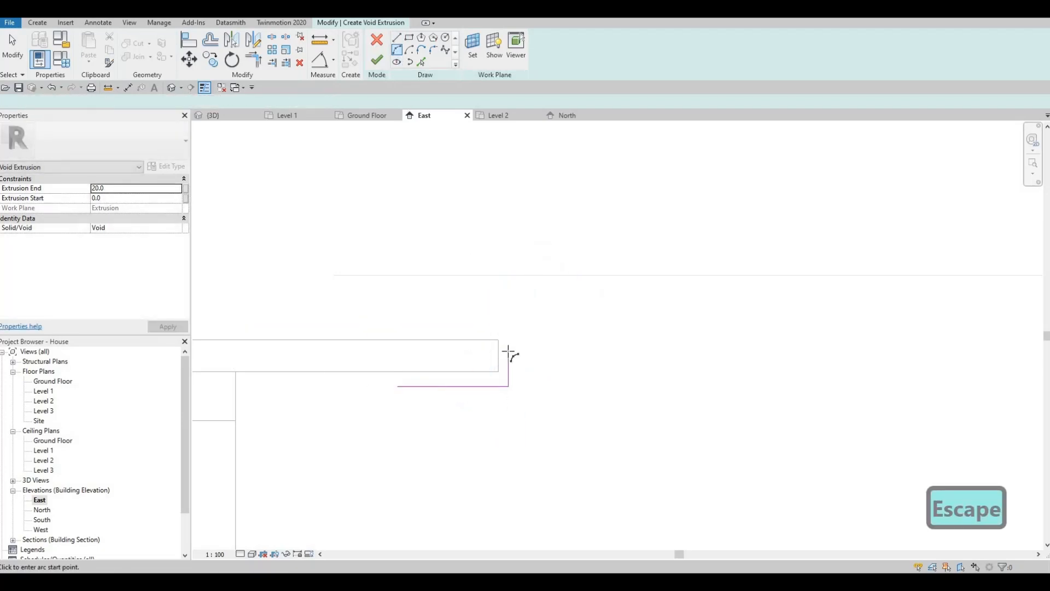
{"action": "left_click", "coordinate": [510, 349]}
{"action": "scroll", "coordinate": [494, 362], "scroll_direction": "up", "scroll_amount": 2}
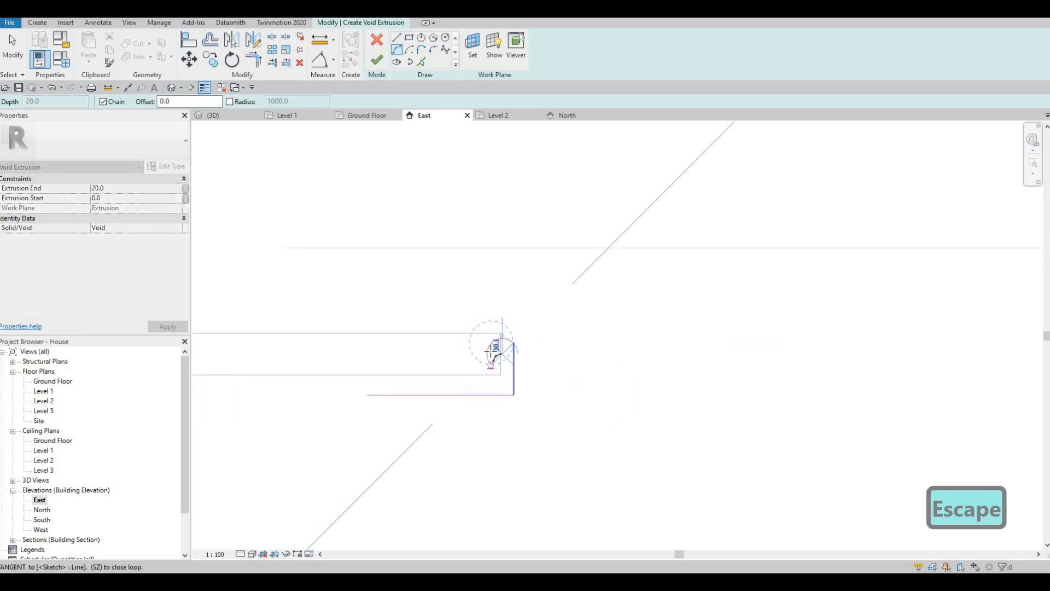
{"action": "left_click", "coordinate": [502, 361]}
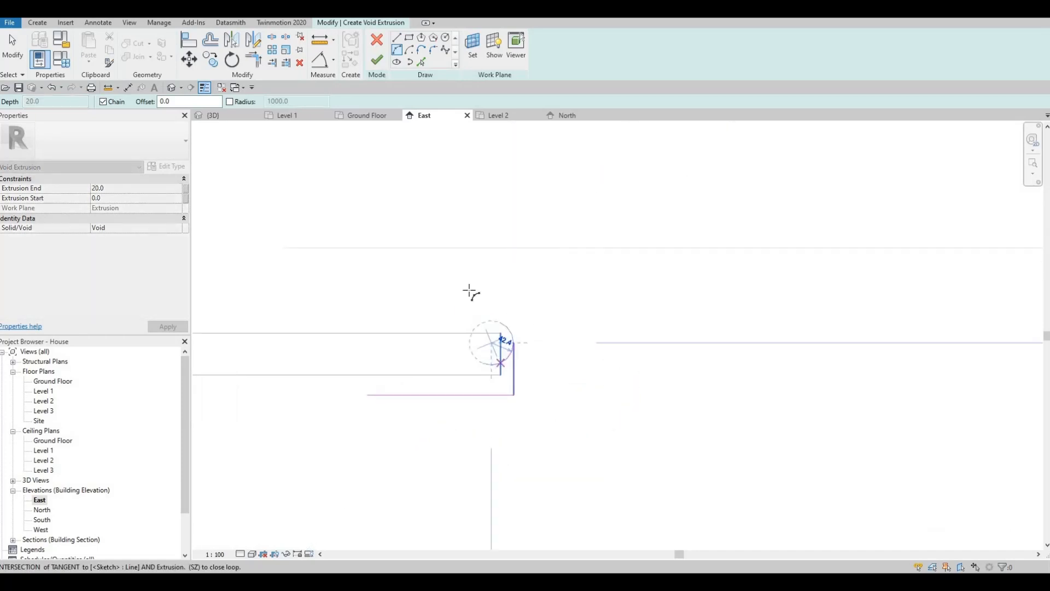
{"action": "key", "text": "Escape"}
{"action": "key", "text": "Escape"}
Sketch a small outward-bulging arc inside the cross member's profile, close to its end.
{"action": "left_click", "coordinate": [399, 50]}
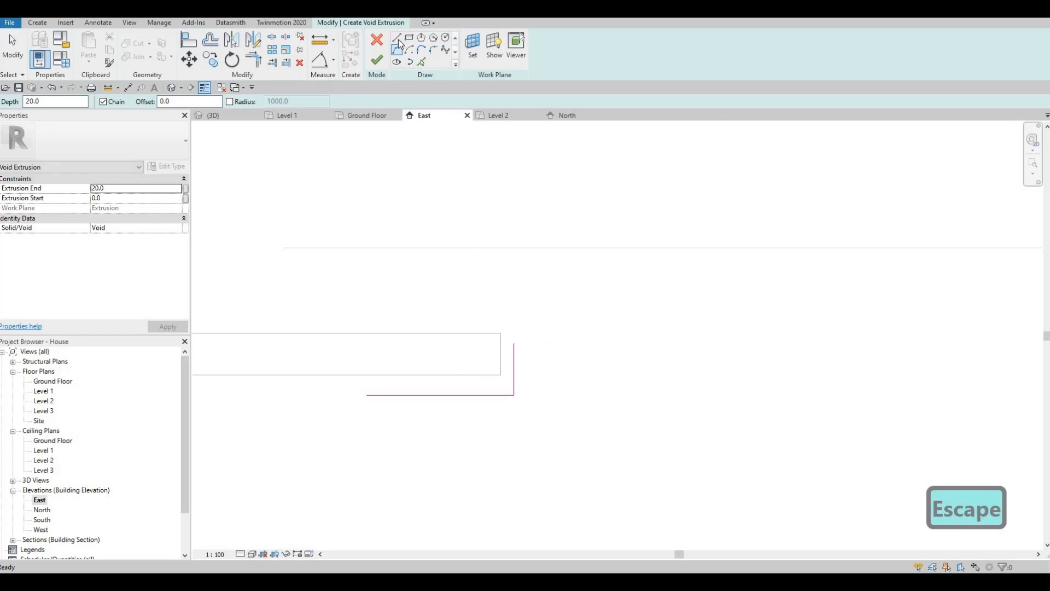
{"action": "left_click", "coordinate": [399, 42]}
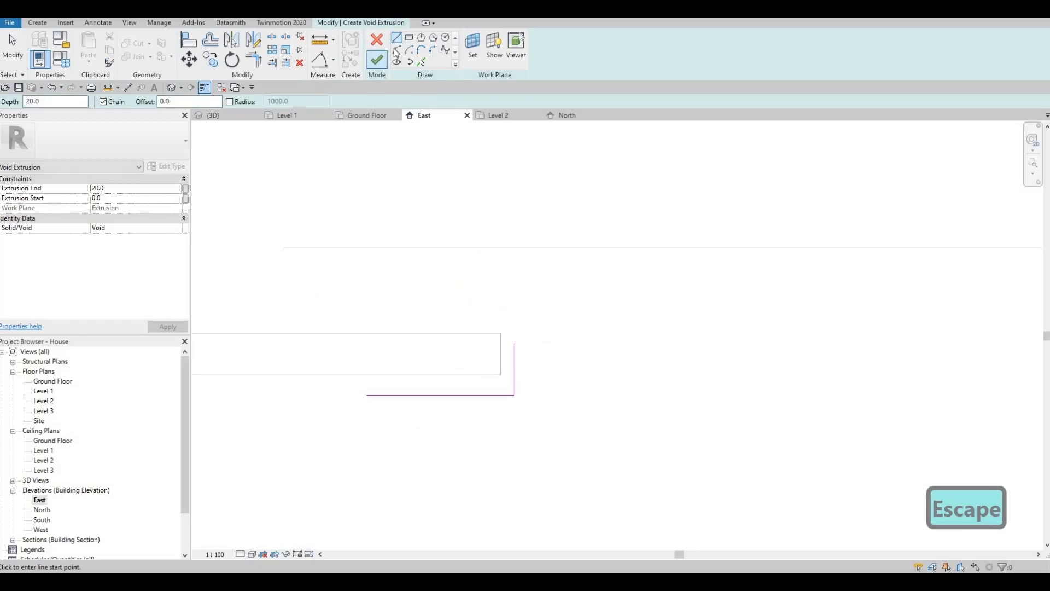
{"action": "scroll", "coordinate": [499, 357], "scroll_direction": "up", "scroll_amount": 2}
{"action": "left_click", "coordinate": [506, 355]}
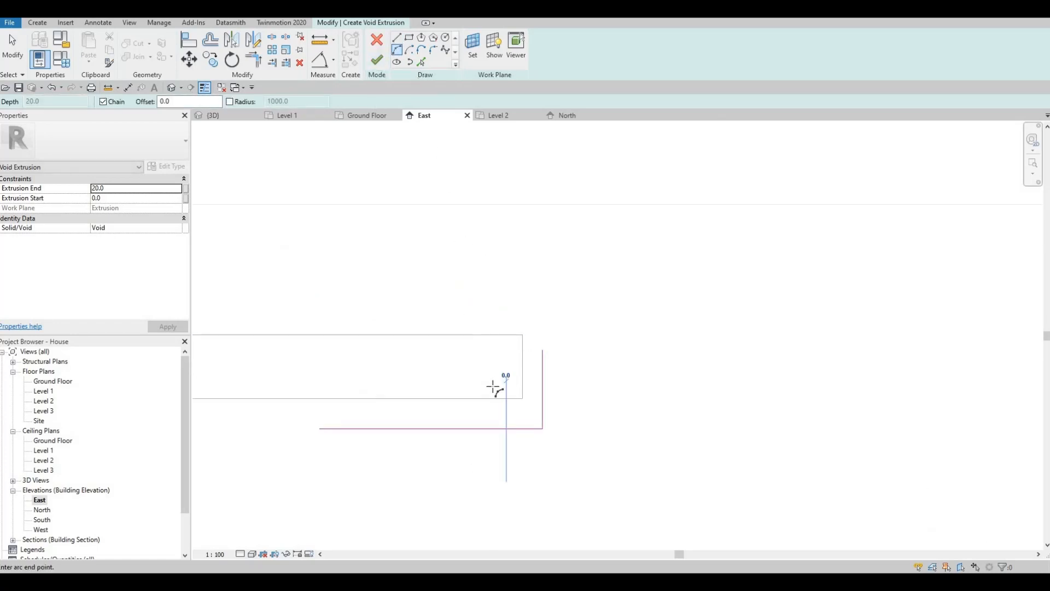
{"action": "left_click", "coordinate": [499, 377]}
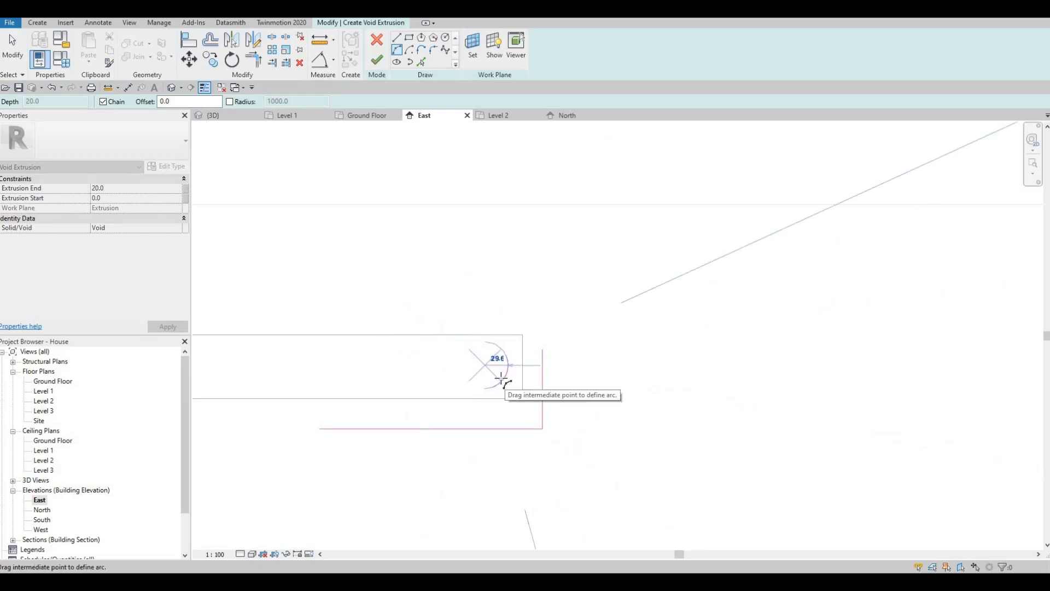
{"action": "left_click", "coordinate": [505, 367]}
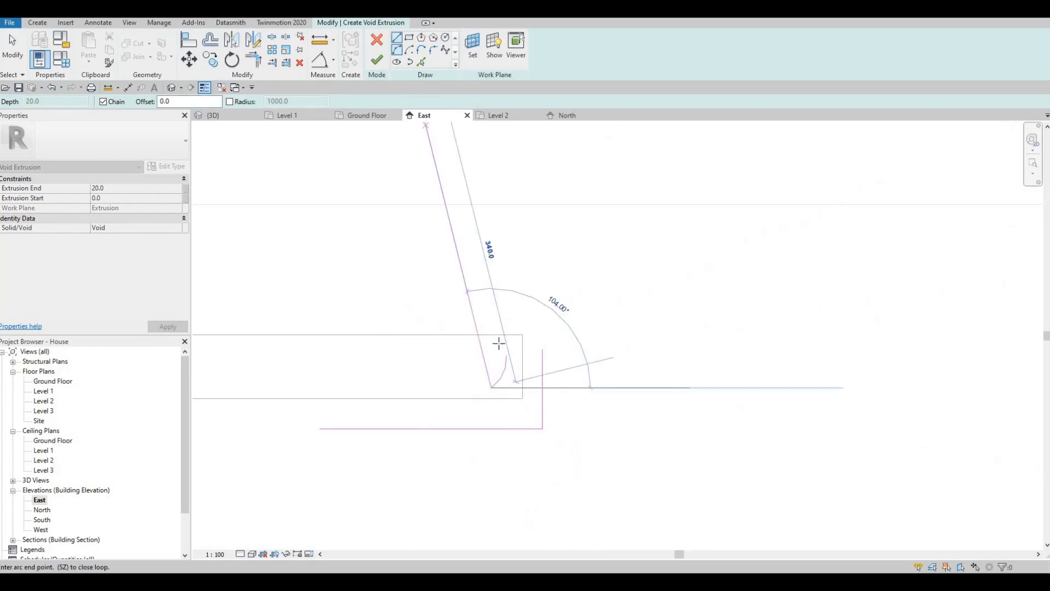
{"action": "scroll", "coordinate": [499, 343], "scroll_direction": "up", "scroll_amount": 1}
{"action": "key", "text": "Escape"}
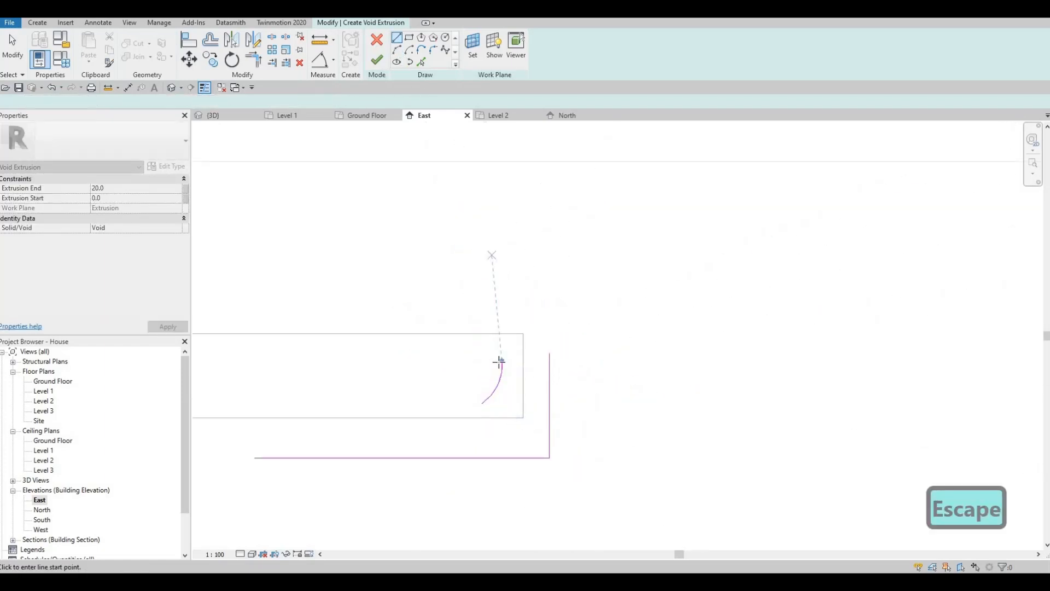
From the arc's upper end, sketch a 10 mm horizontal line, a diagonal to the end face and an outward line trimmed to the vertical line.
{"action": "left_click", "coordinate": [501, 361]}
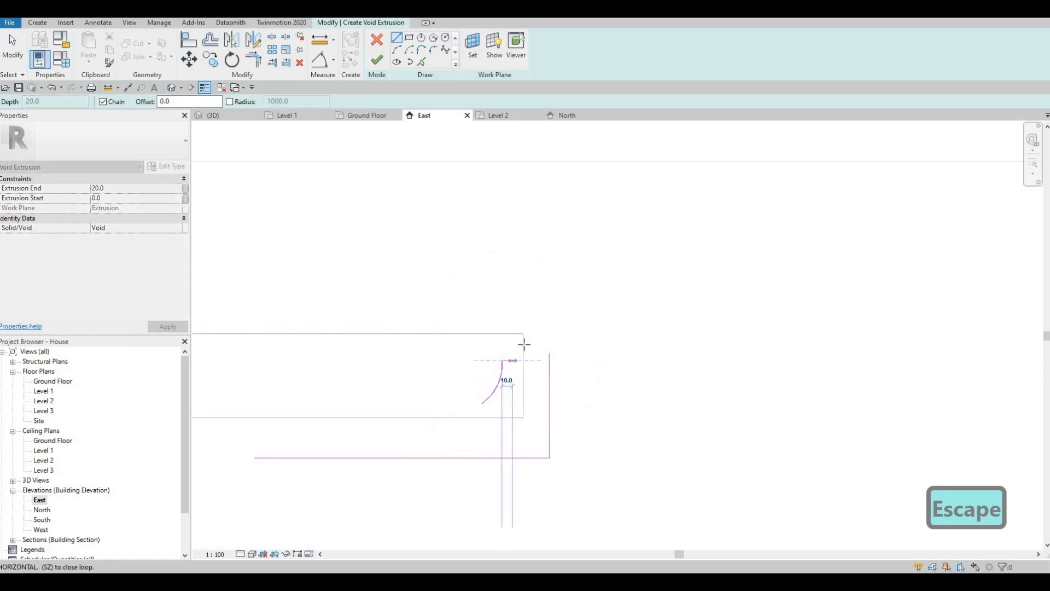
{"action": "left_click", "coordinate": [523, 351]}
{"action": "key", "text": "Escape"}
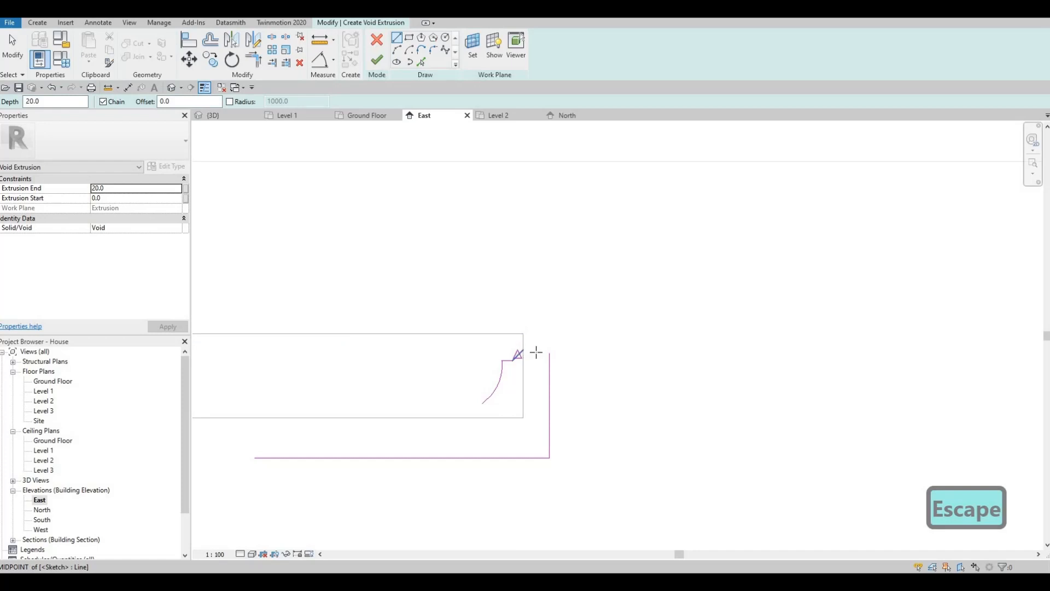
{"action": "key", "text": "Escape"}
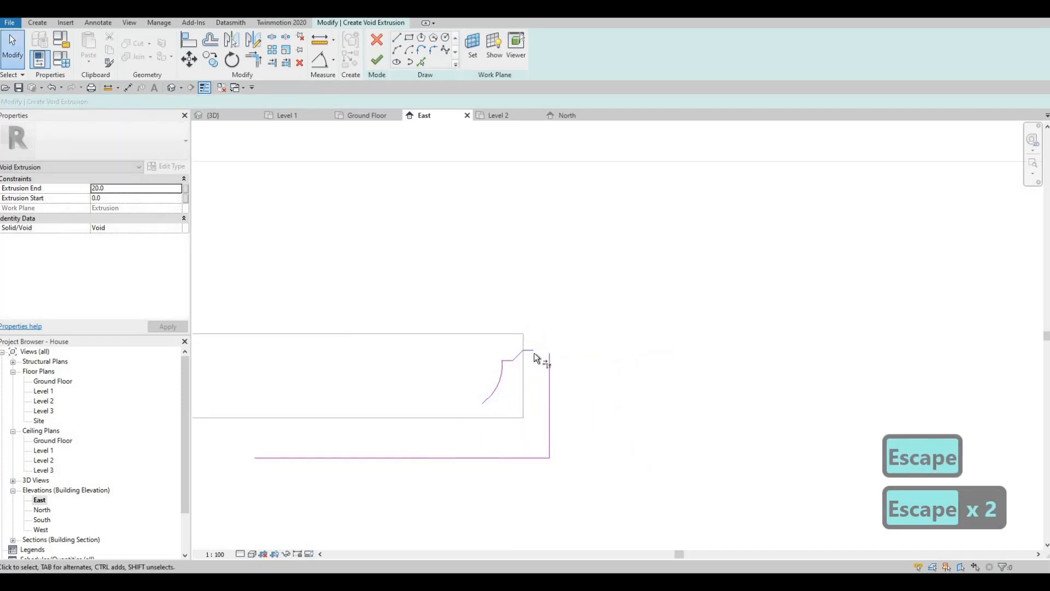
{"action": "key", "text": "t"}
{"action": "key", "text": "r"}
{"action": "middle_click_drag", "start_coordinate": [468, 385], "coordinate": [525, 296]}
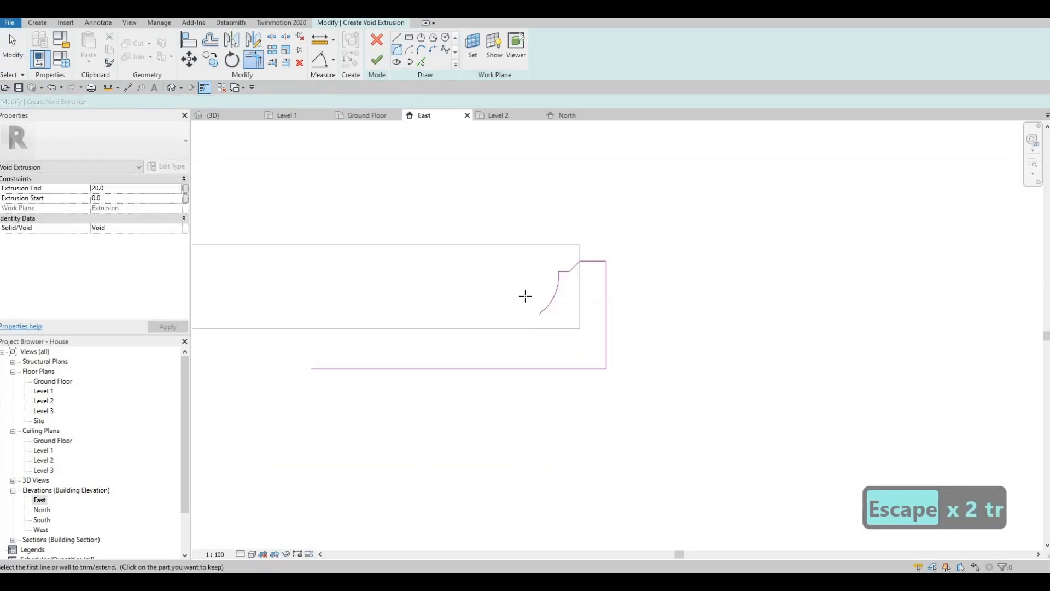
From the arc's lower end, sketch a horizontal line, a 25 mm shallow sloping line and a flat arc down to the cross member's underside.
{"action": "left_click", "coordinate": [501, 315]}
{"action": "left_click", "coordinate": [475, 321]}
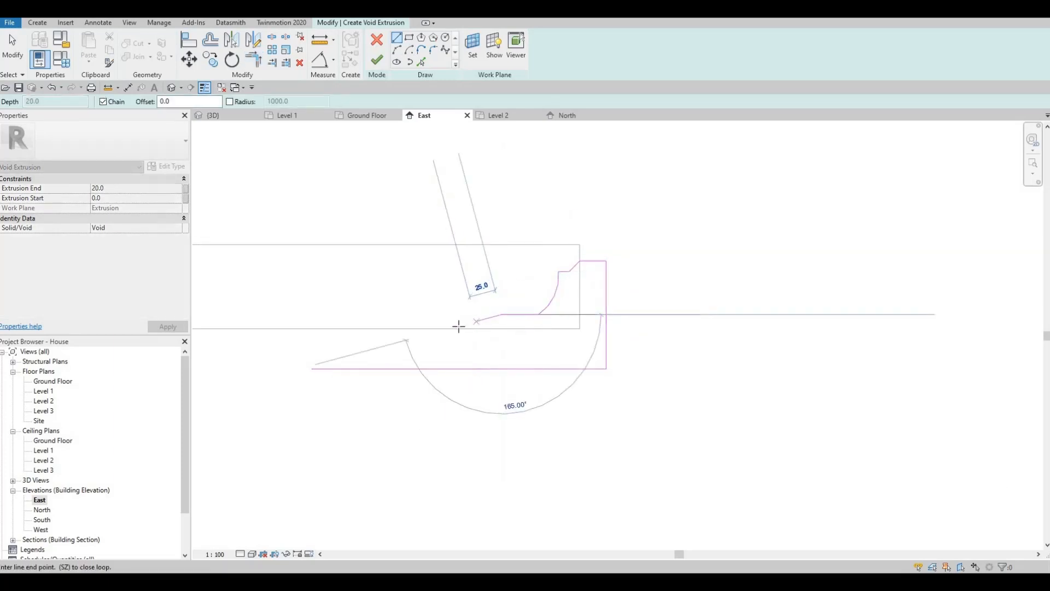
{"action": "left_click", "coordinate": [460, 326]}
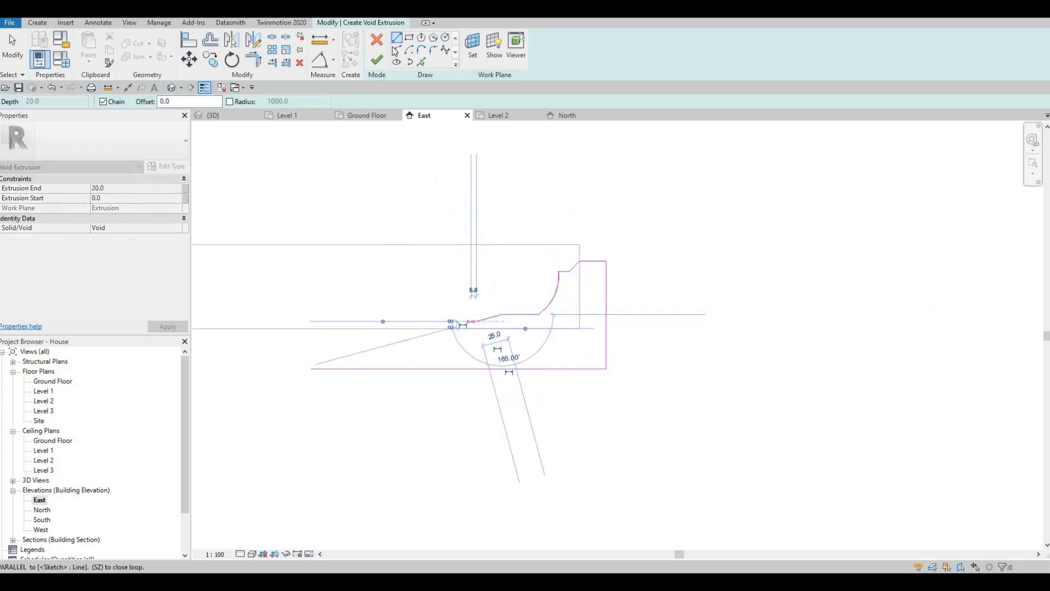
{"action": "left_click", "coordinate": [394, 329]}
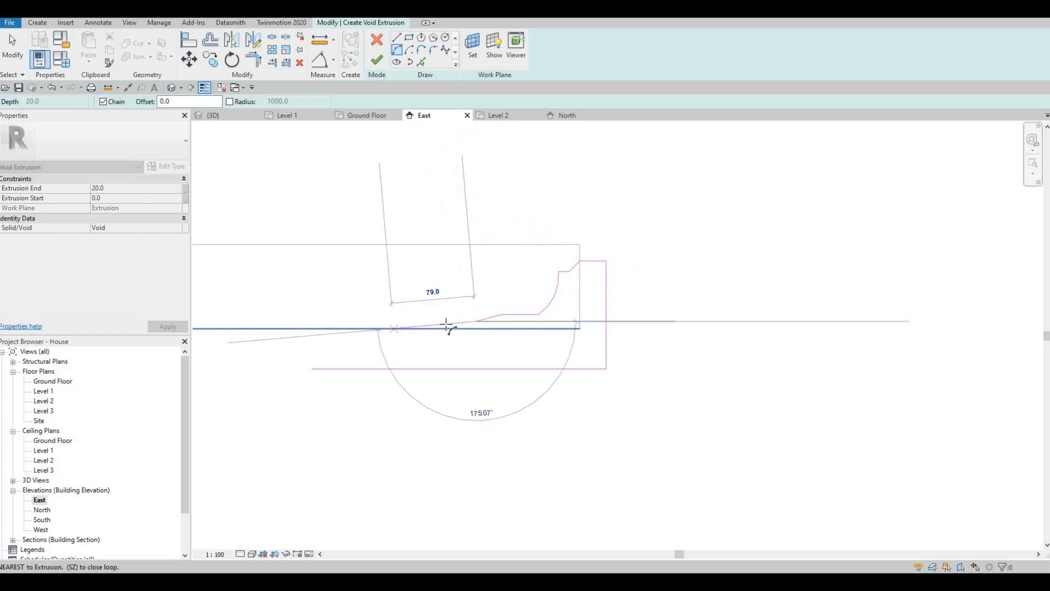
{"action": "left_click", "coordinate": [458, 365]}
{"action": "key", "text": "Escape"}
{"action": "middle_click_drag", "start_coordinate": [386, 297], "coordinate": [456, 263]}
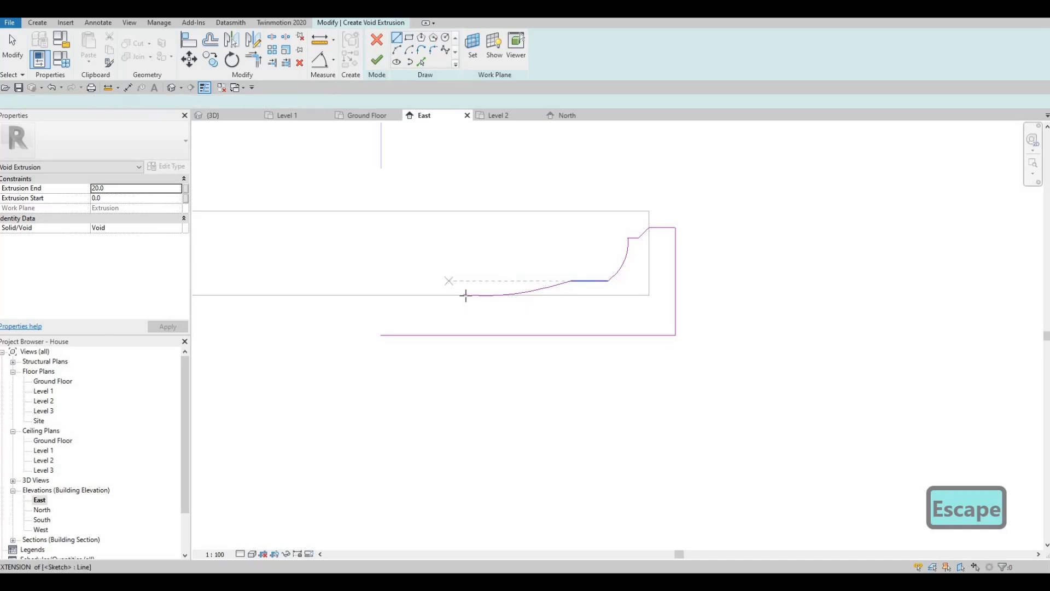
Close the void profile with a line from the flat arc to the lower line's inner end and finish the extrusion.
{"action": "left_click", "coordinate": [464, 295]}
{"action": "left_click", "coordinate": [381, 335]}
{"action": "key", "text": "Escape"}
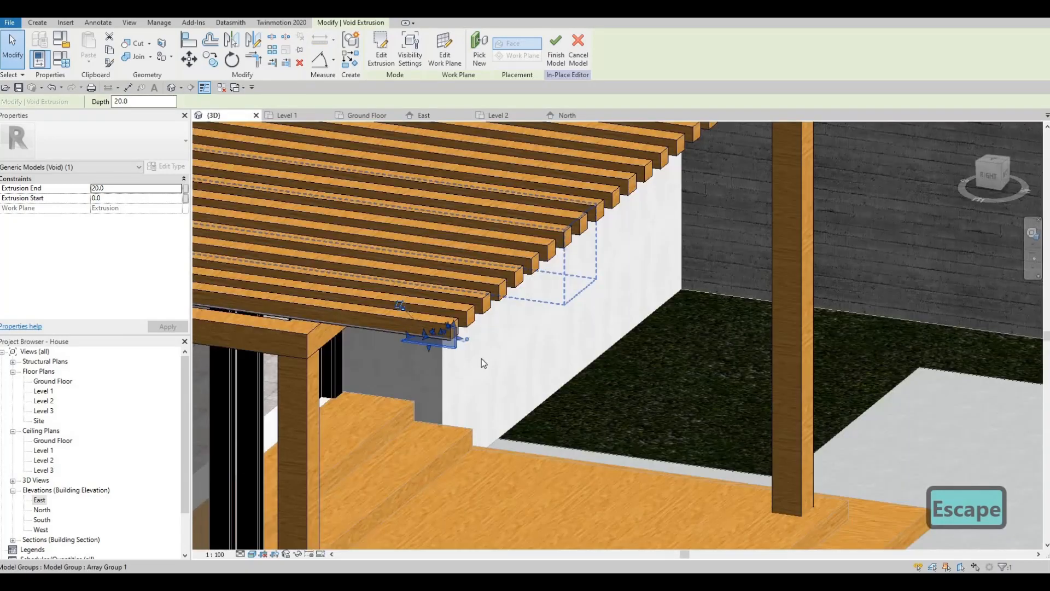
Try to stretch the void extrusion's side face across the neighbouring cross members in the 3D view.
{"action": "middle_click_drag", "start_coordinate": [482, 359], "coordinate": [350, 358], "text": "shift"}
{"action": "scroll", "coordinate": [379, 361], "scroll_direction": "down", "scroll_amount": 2}
{"action": "scroll", "coordinate": [394, 355], "scroll_direction": "up", "scroll_amount": 4}
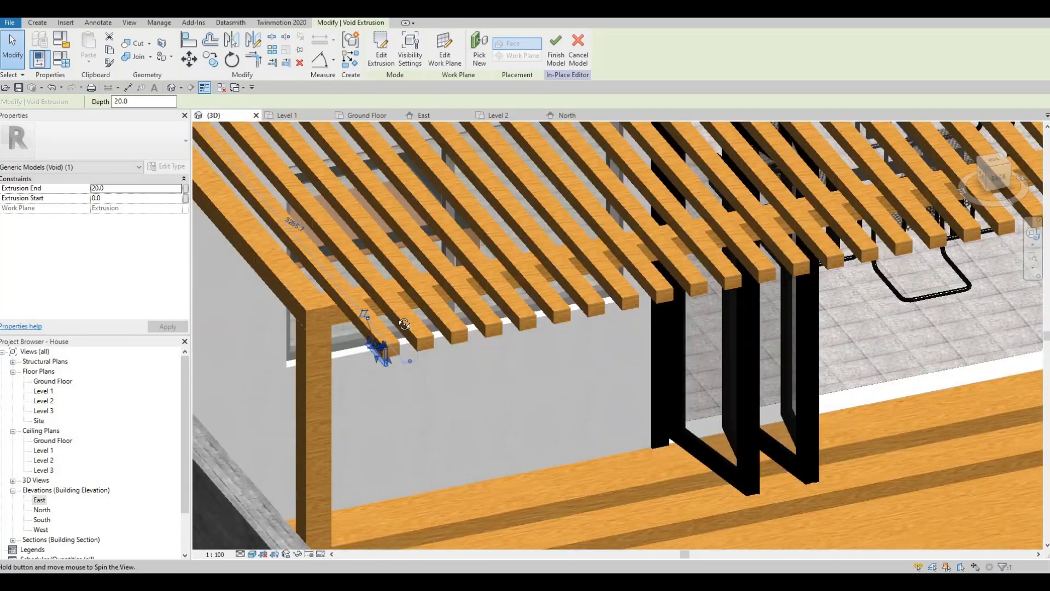
{"action": "middle_click_drag", "start_coordinate": [427, 372], "coordinate": [409, 352], "text": "shift"}
{"action": "middle_click_drag", "start_coordinate": [461, 296], "coordinate": [382, 339], "text": "shift"}
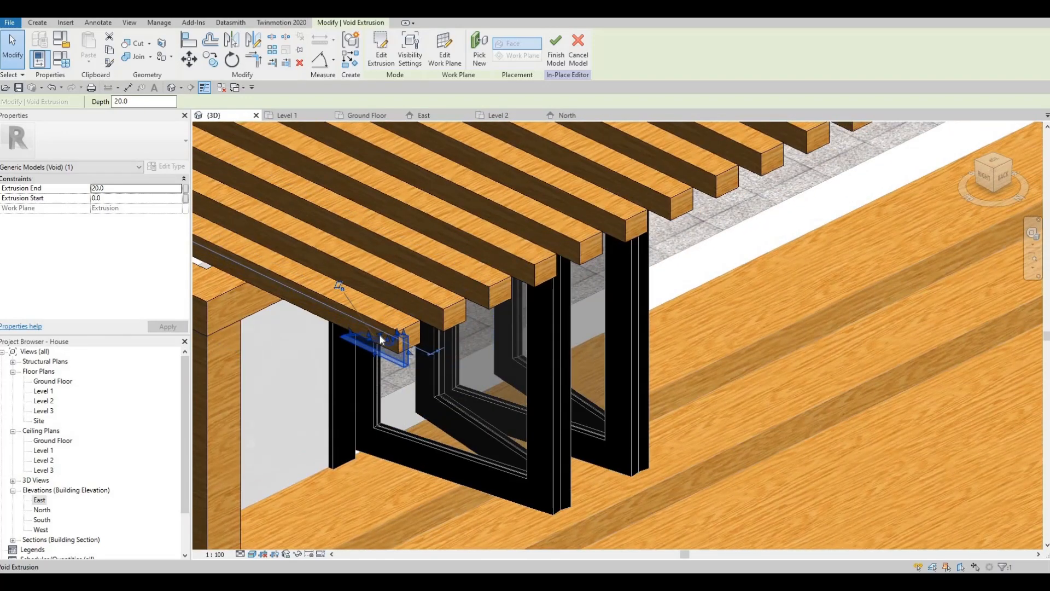
{"action": "left_click", "coordinate": [489, 280]}
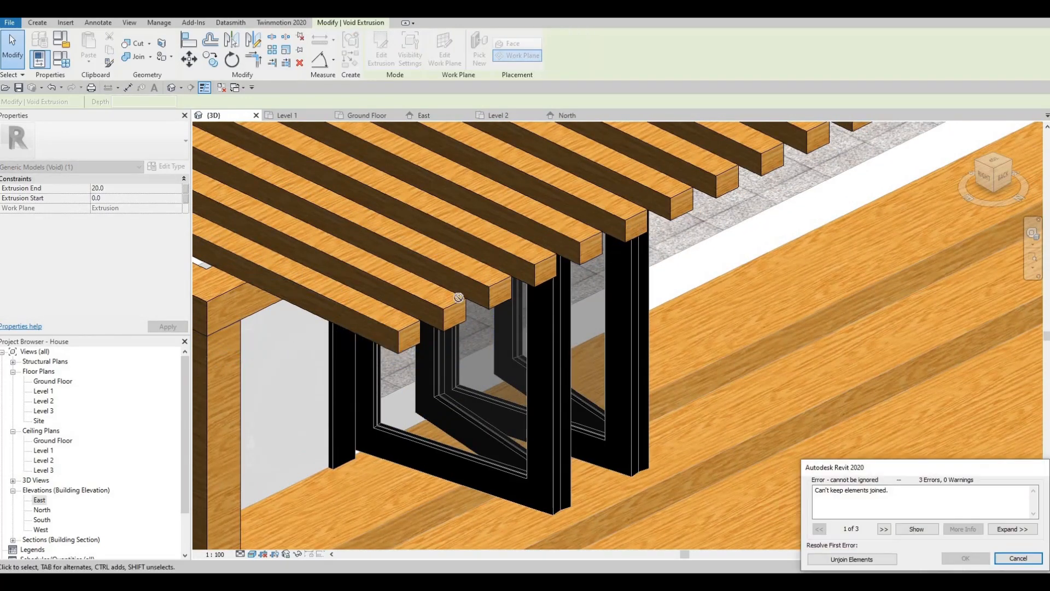
{"action": "key", "text": "ctrl+z"}
{"action": "key", "text": "ctrl+z"}
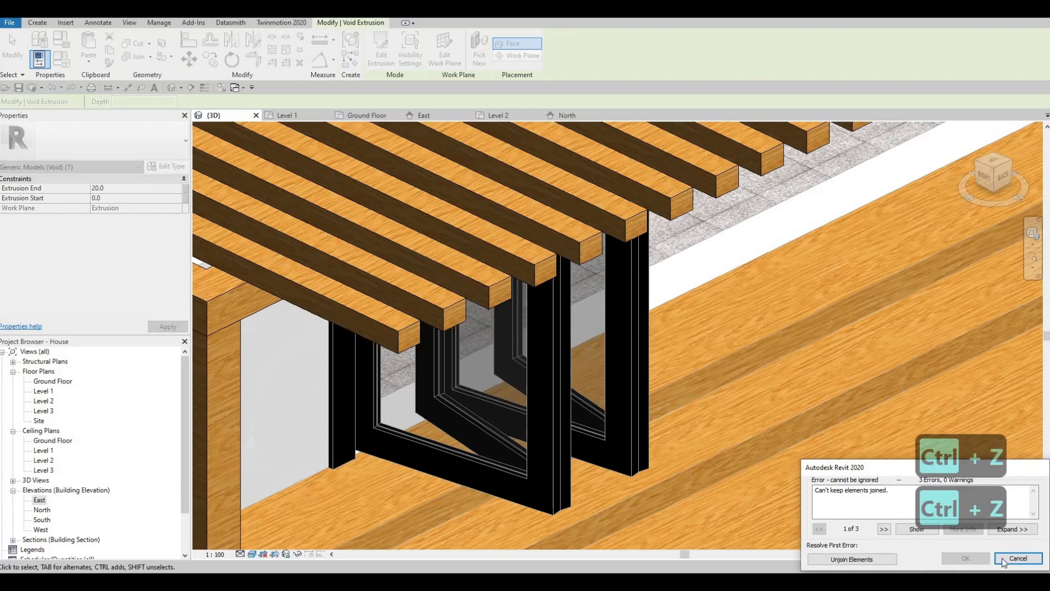
{"action": "key", "text": "Tab"}
{"action": "left_click", "coordinate": [389, 345]}
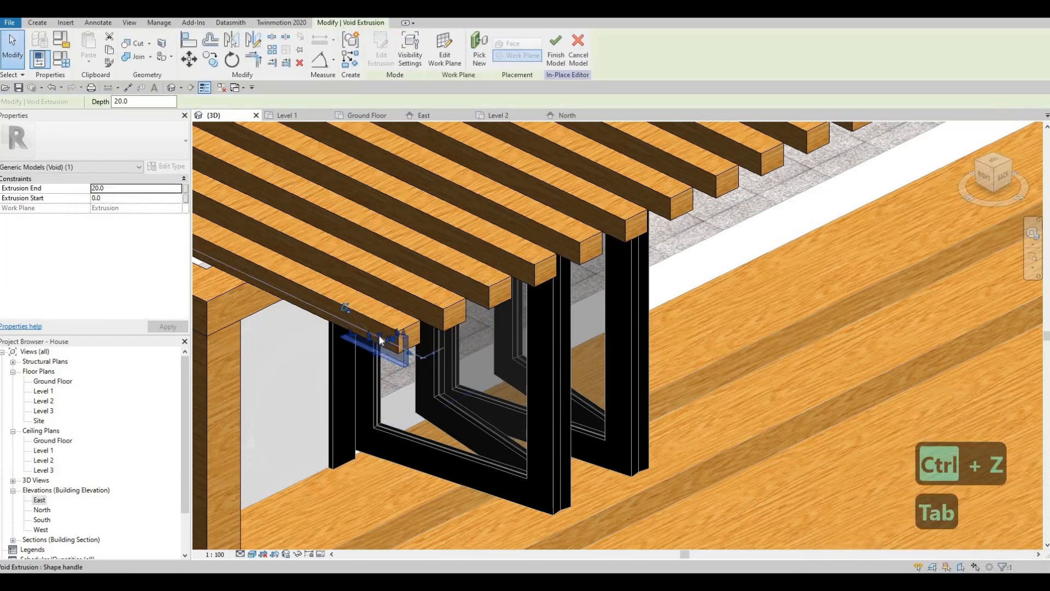
{"action": "key", "text": "Tab"}
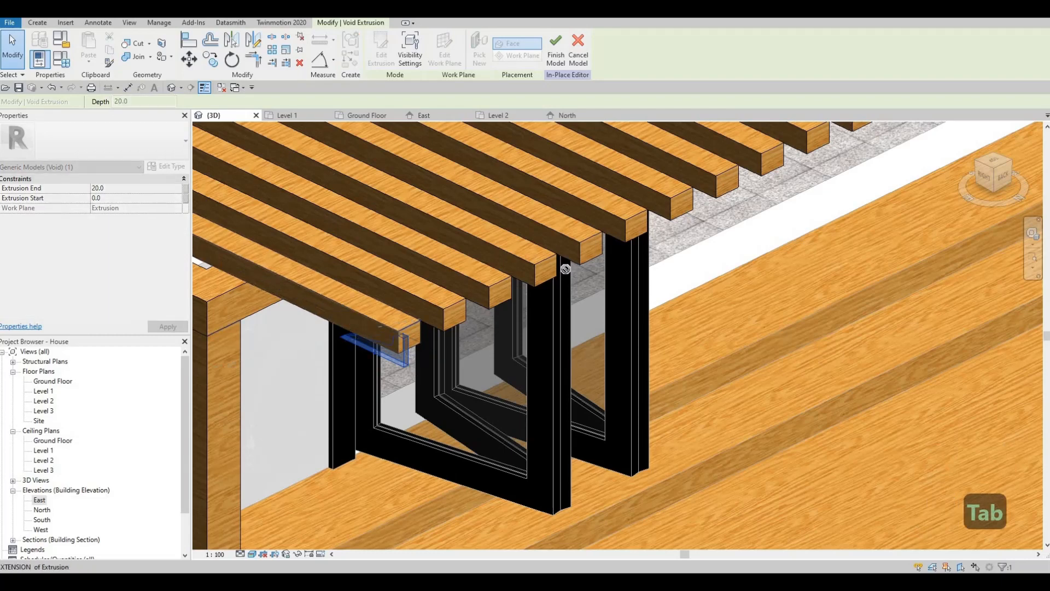
{"action": "key", "text": "Escape"}
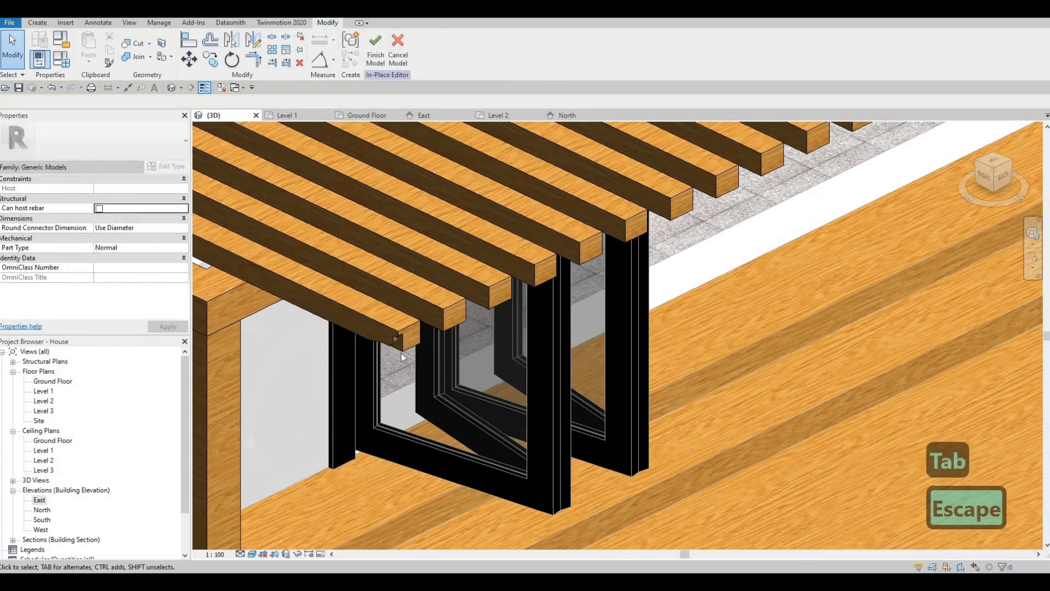
Select the void extrusion at the first cross member's end and stretch its side face across the neighbouring cross member.
{"action": "scroll", "coordinate": [402, 355], "scroll_direction": "up", "scroll_amount": 5}
{"action": "key", "text": "Escape"}
{"action": "left_click", "coordinate": [397, 380]}
{"action": "scroll", "coordinate": [405, 389], "scroll_direction": "up", "scroll_amount": 4}
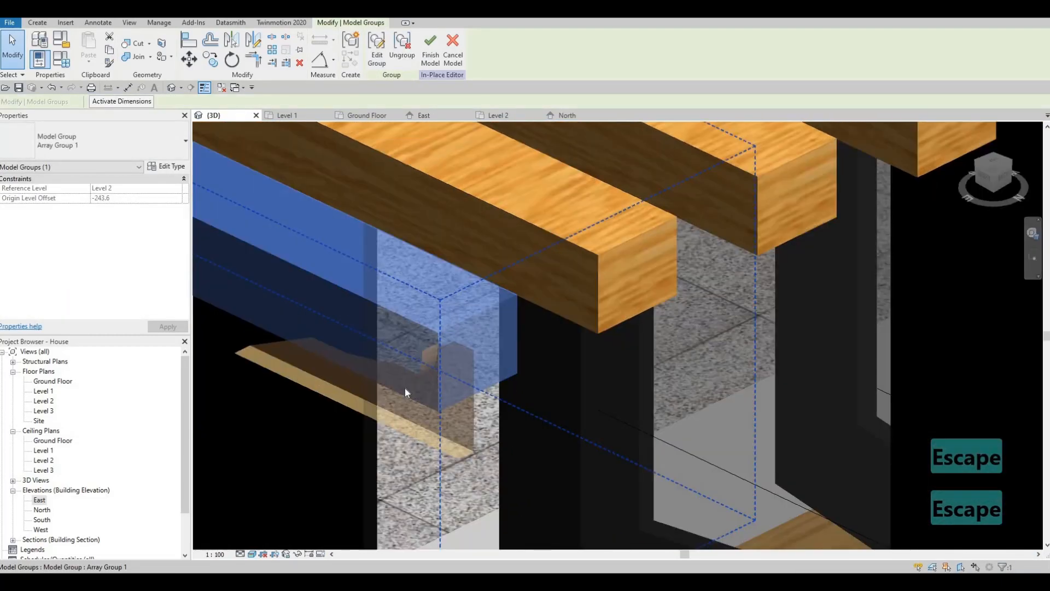
{"action": "key", "text": "Escape"}
{"action": "left_click", "coordinate": [482, 356]}
{"action": "key", "text": "Escape"}
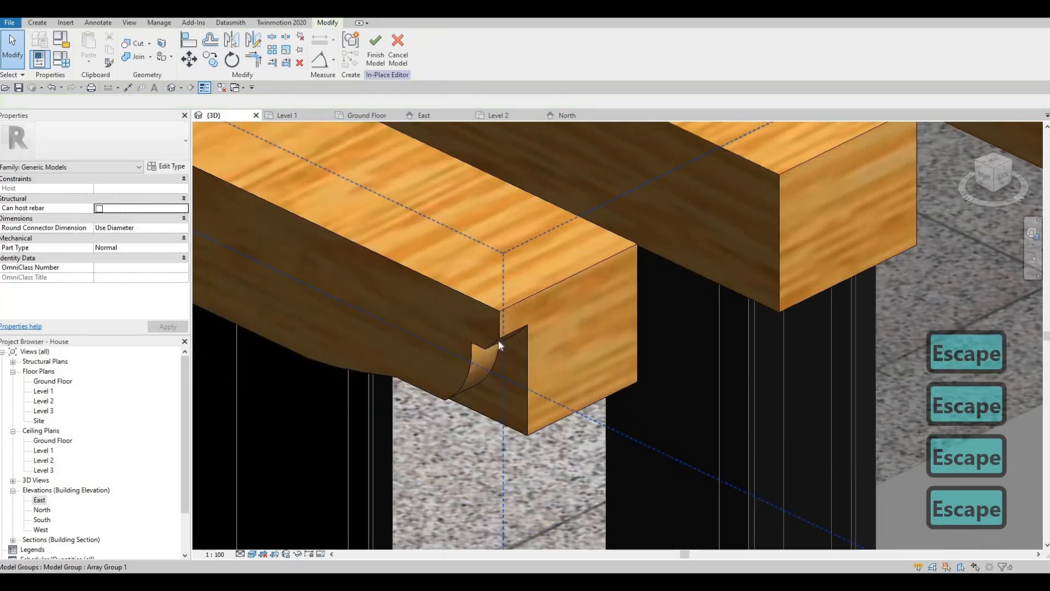
{"action": "left_click", "coordinate": [507, 343]}
{"action": "key", "text": "Tab"}
{"action": "left_click", "coordinate": [377, 335]}
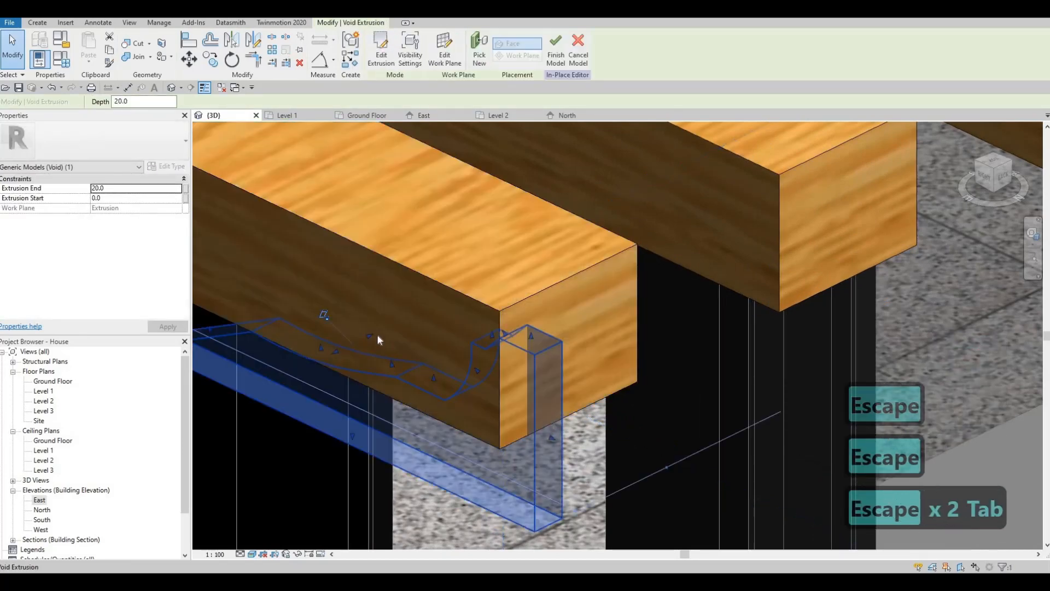
{"action": "left_click_drag", "start_coordinate": [688, 179], "coordinate": [713, 234]}
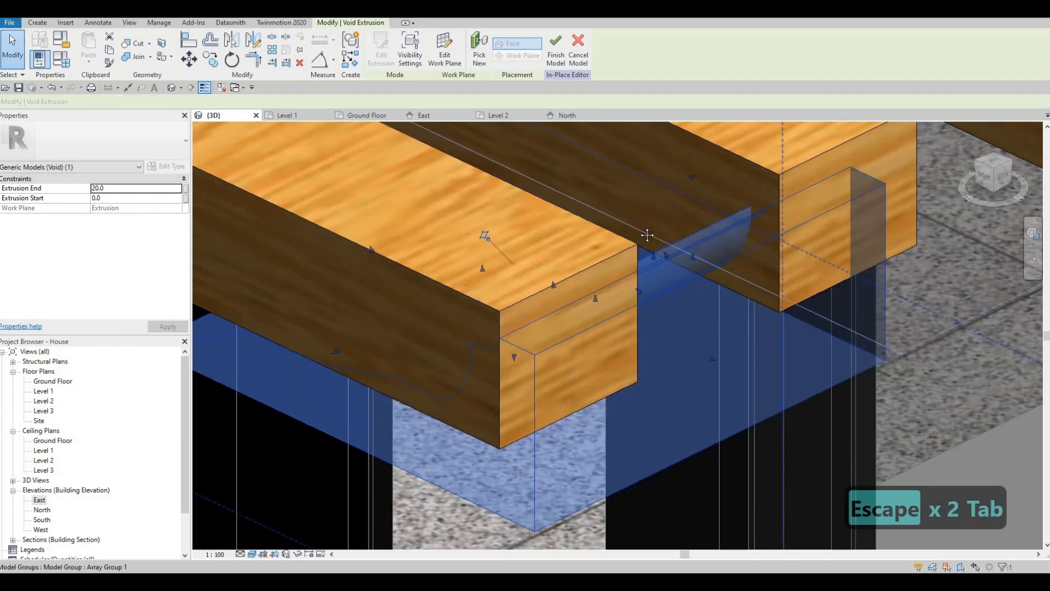
Stretch the void extrusion's side face past the pergola's last cross member, giving an extrusion end of about 6166 mm.
{"action": "scroll", "coordinate": [713, 234], "scroll_direction": "down", "scroll_amount": 5}
{"action": "middle_click_drag", "start_coordinate": [332, 354], "coordinate": [367, 331]}
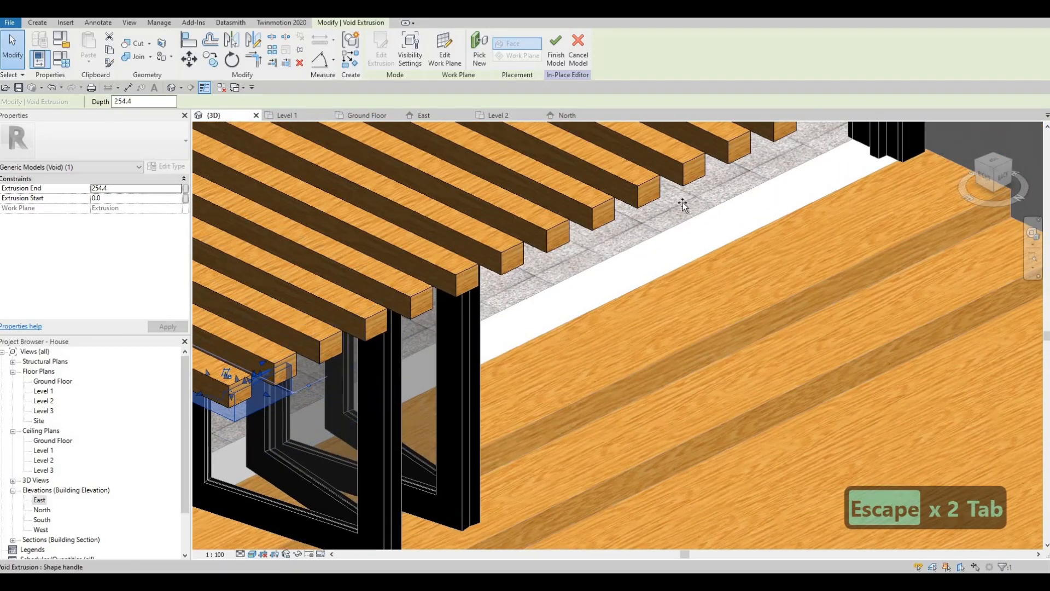
{"action": "scroll", "coordinate": [682, 204], "scroll_direction": "down", "scroll_amount": 3}
{"action": "left_click_drag", "start_coordinate": [246, 395], "coordinate": [567, 347]}
{"action": "scroll", "coordinate": [569, 346], "scroll_direction": "up", "scroll_amount": 4}
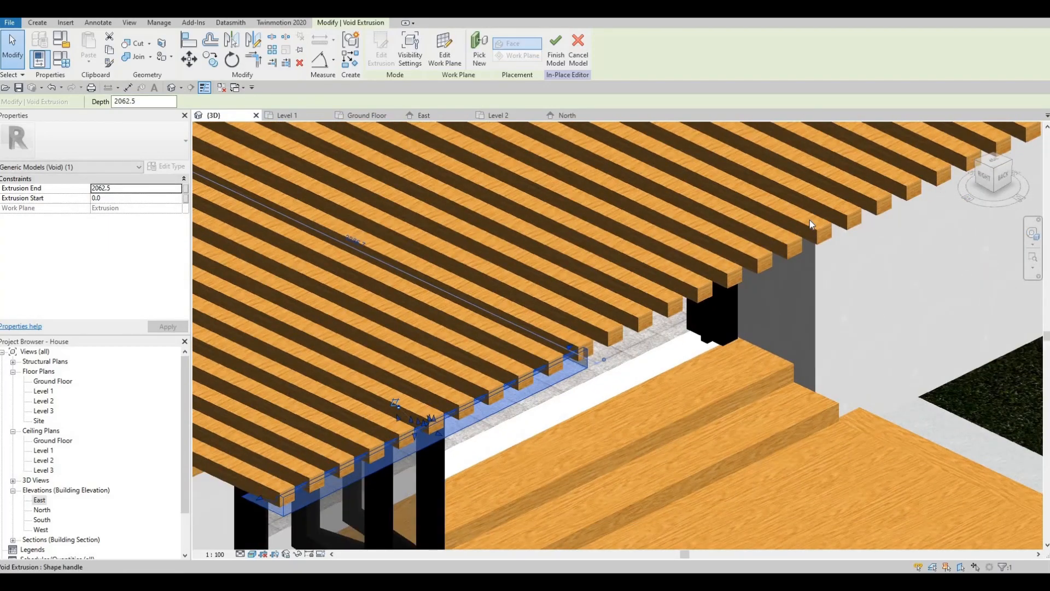
{"action": "left_click_drag", "start_coordinate": [811, 225], "coordinate": [822, 226]}
{"action": "middle_click_drag", "start_coordinate": [822, 226], "coordinate": [568, 357]}
{"action": "scroll", "coordinate": [567, 358], "scroll_direction": "down", "scroll_amount": 2}
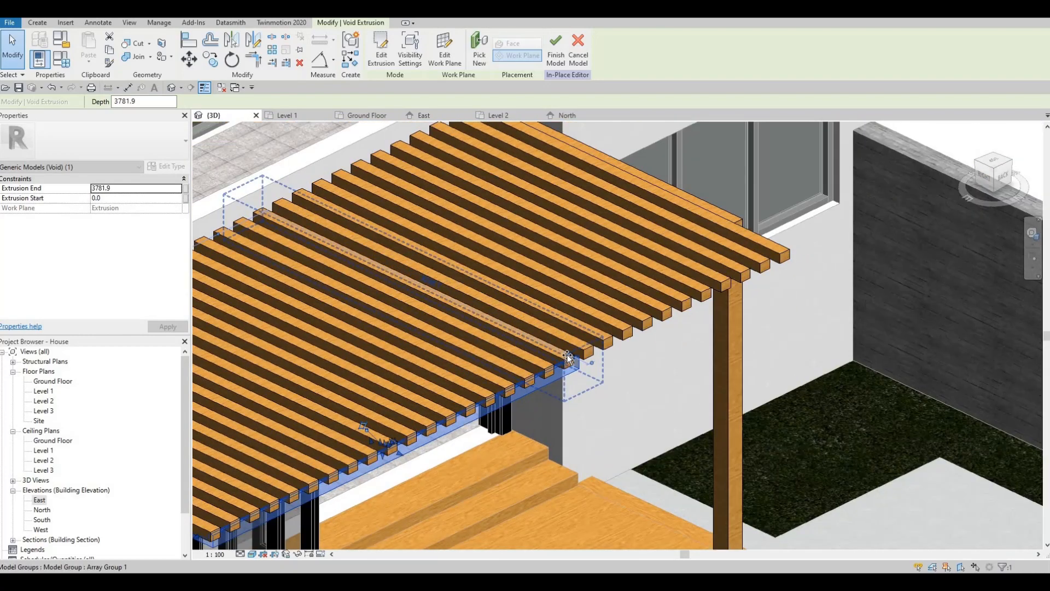
{"action": "left_click_drag", "start_coordinate": [567, 357], "coordinate": [797, 264]}
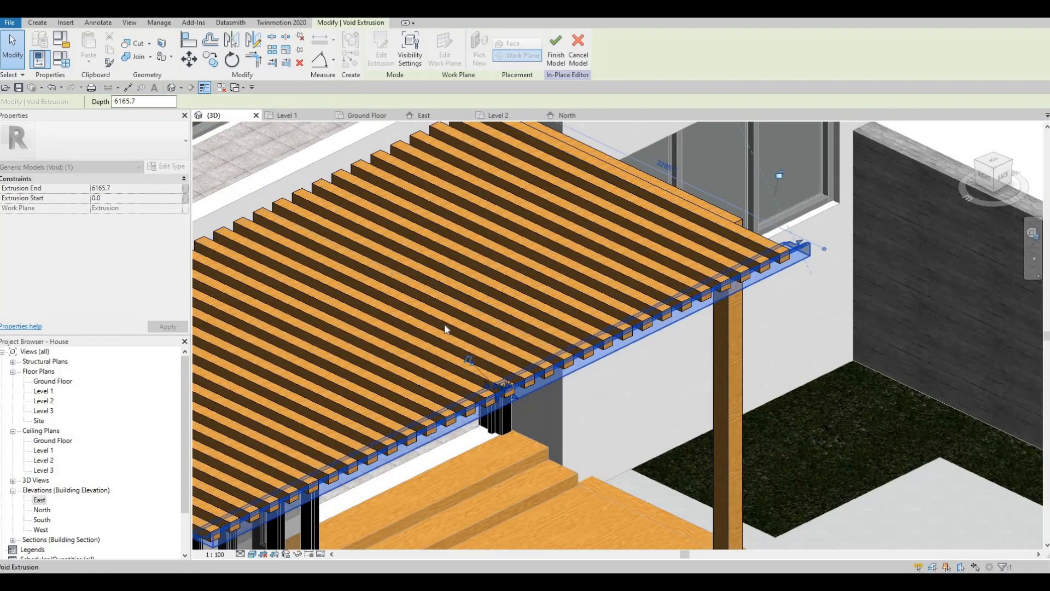
Stretch the void extrusion's opposite side face outward past the first cross member, to an extrusion start of about -141 mm.
{"action": "scroll", "coordinate": [446, 329], "scroll_direction": "down", "scroll_amount": 3}
{"action": "scroll", "coordinate": [437, 356], "scroll_direction": "up", "scroll_amount": 6}
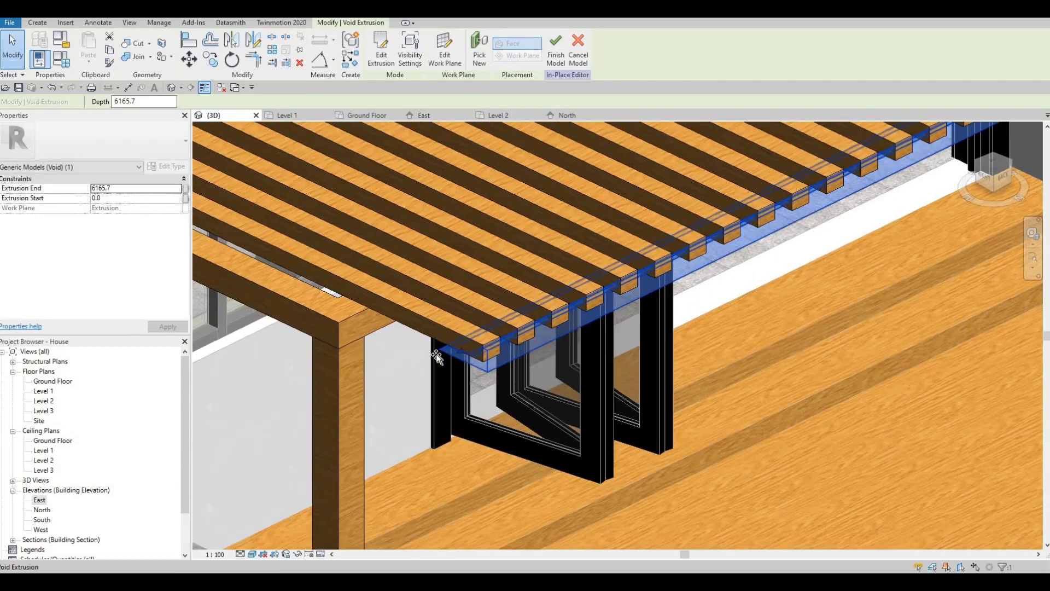
{"action": "left_click_drag", "start_coordinate": [437, 356], "coordinate": [422, 363]}
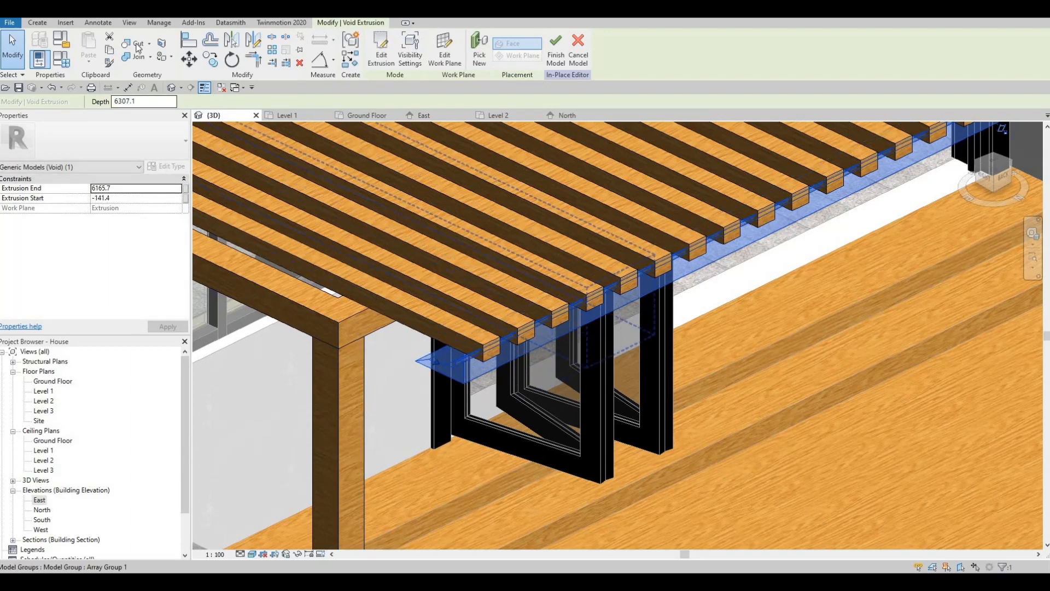
Cut the second cross member's end with the void extrusion using Cut Geometry.
{"action": "left_click", "coordinate": [136, 47]}
{"action": "key", "text": "Escape"}
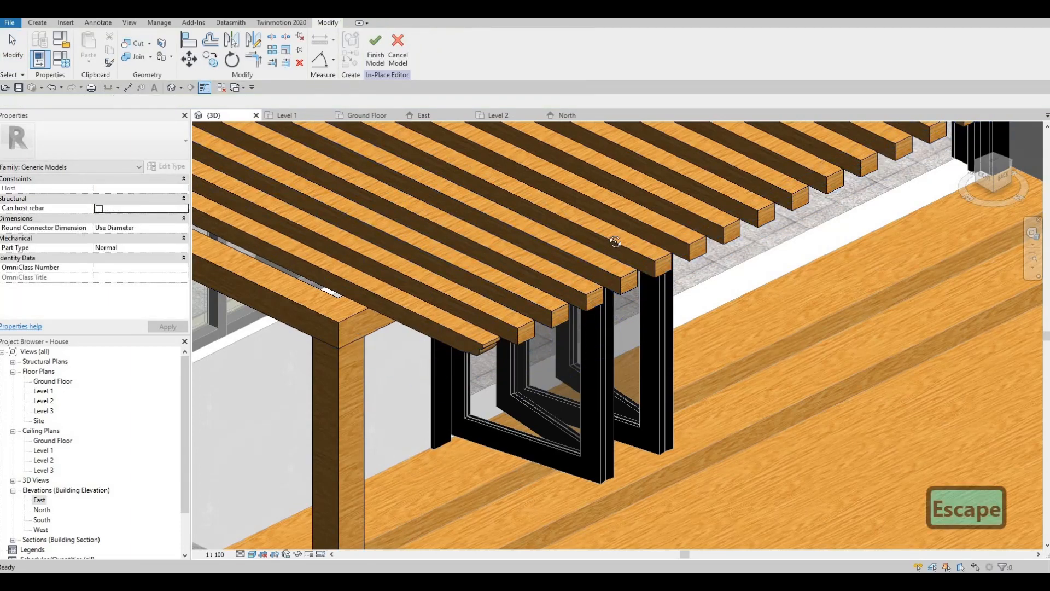
{"action": "middle_click_drag", "start_coordinate": [476, 361], "coordinate": [481, 329], "text": "shift"}
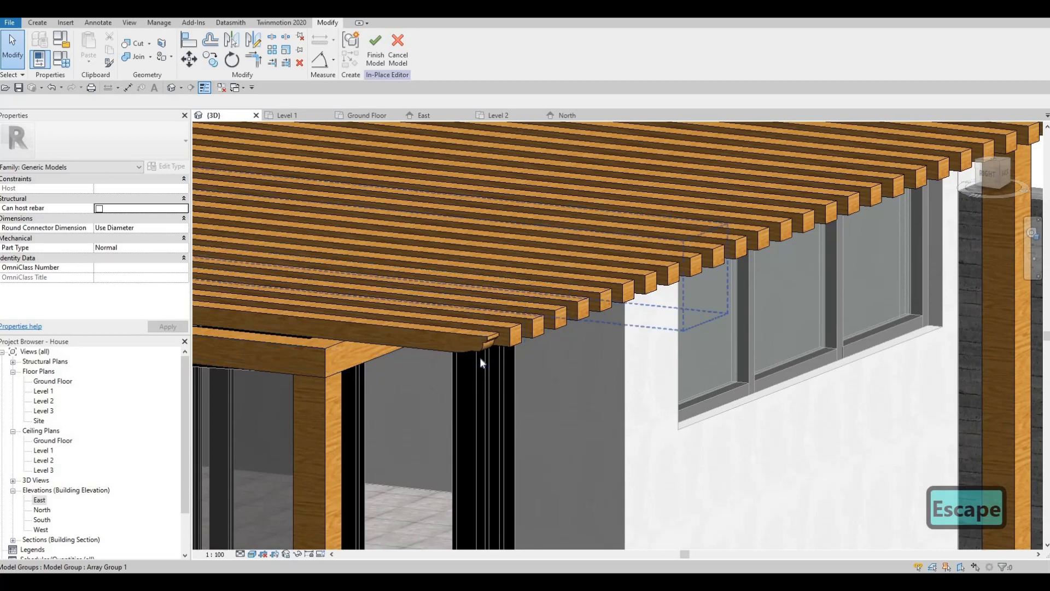
{"action": "left_click", "coordinate": [484, 356]}
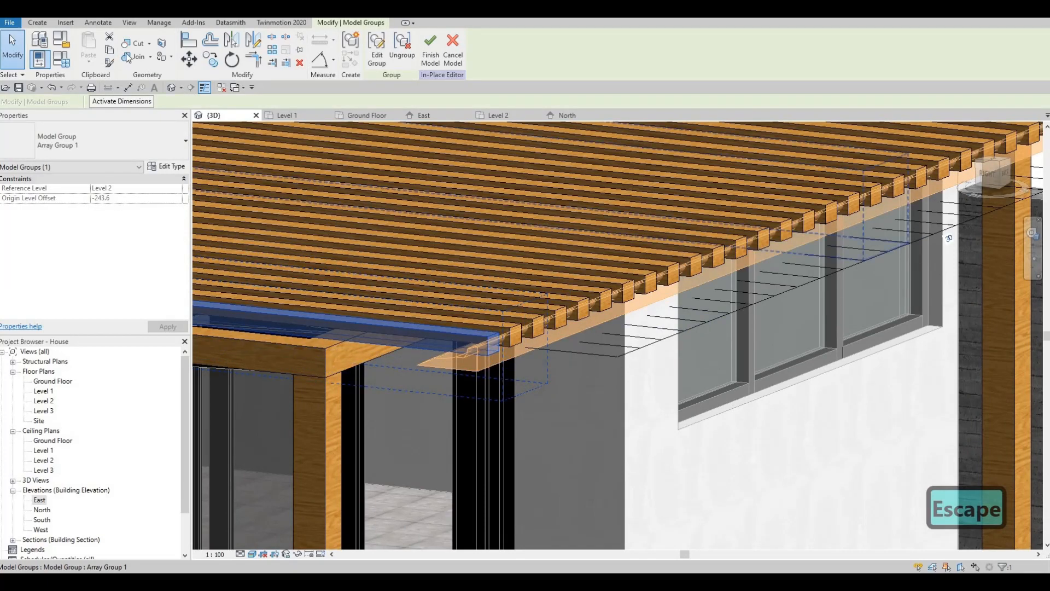
{"action": "left_click", "coordinate": [133, 48]}
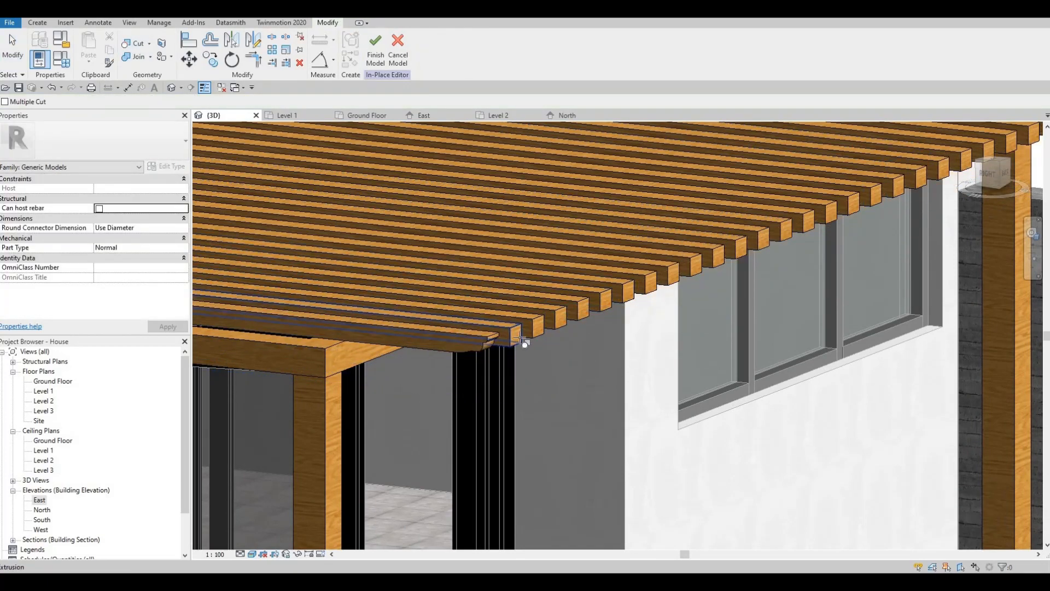
{"action": "left_click", "coordinate": [499, 352]}
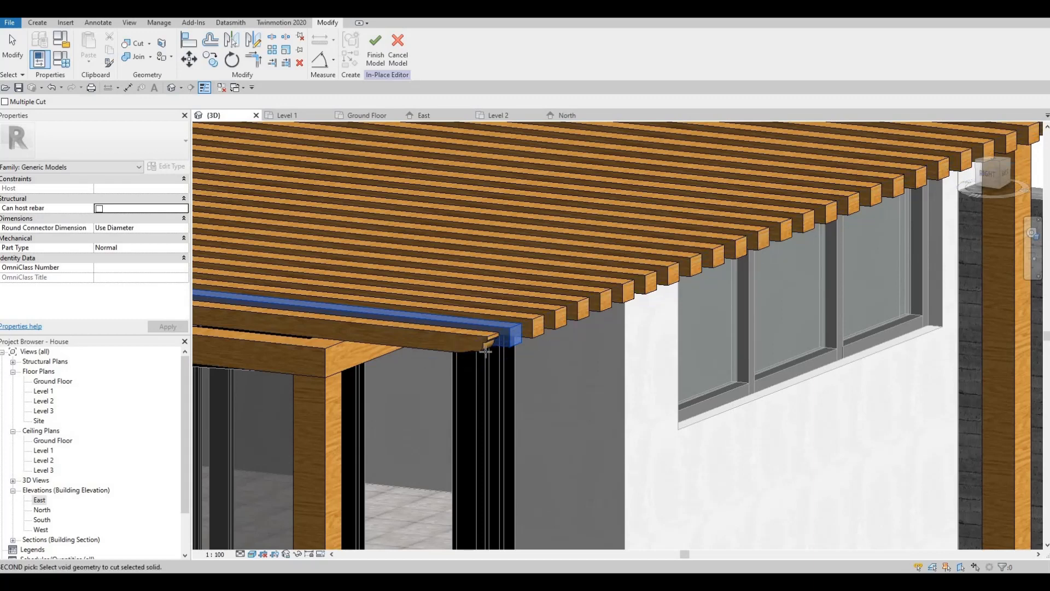
{"action": "left_click", "coordinate": [508, 346]}
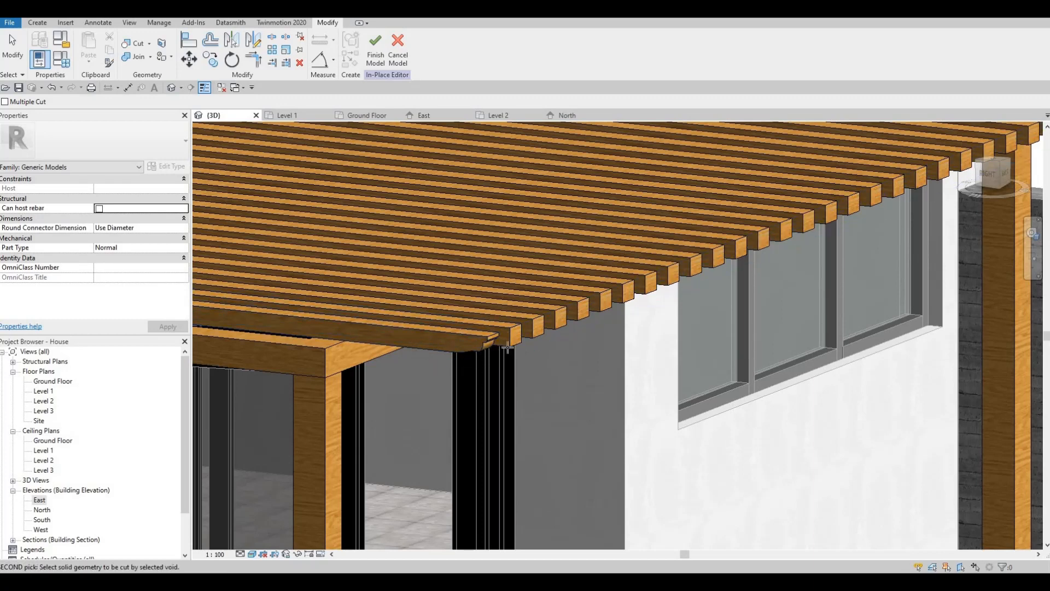
{"action": "left_click", "coordinate": [488, 354]}
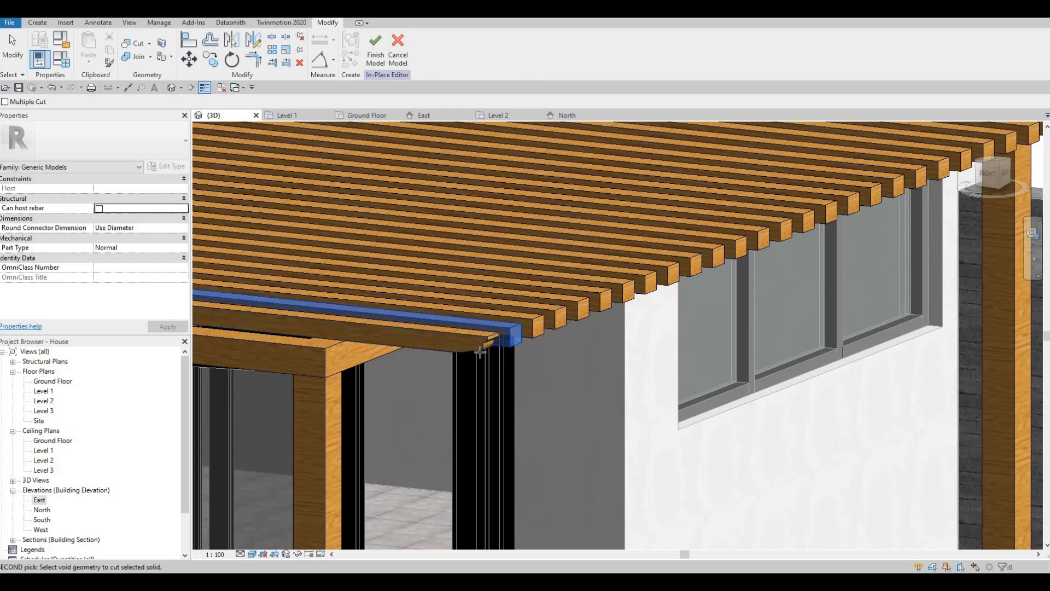
{"action": "left_click", "coordinate": [530, 350]}
Cut the ends of the third to seventh cross members with the void extrusion.
{"action": "scroll", "coordinate": [529, 332], "scroll_direction": "up", "scroll_amount": 2}
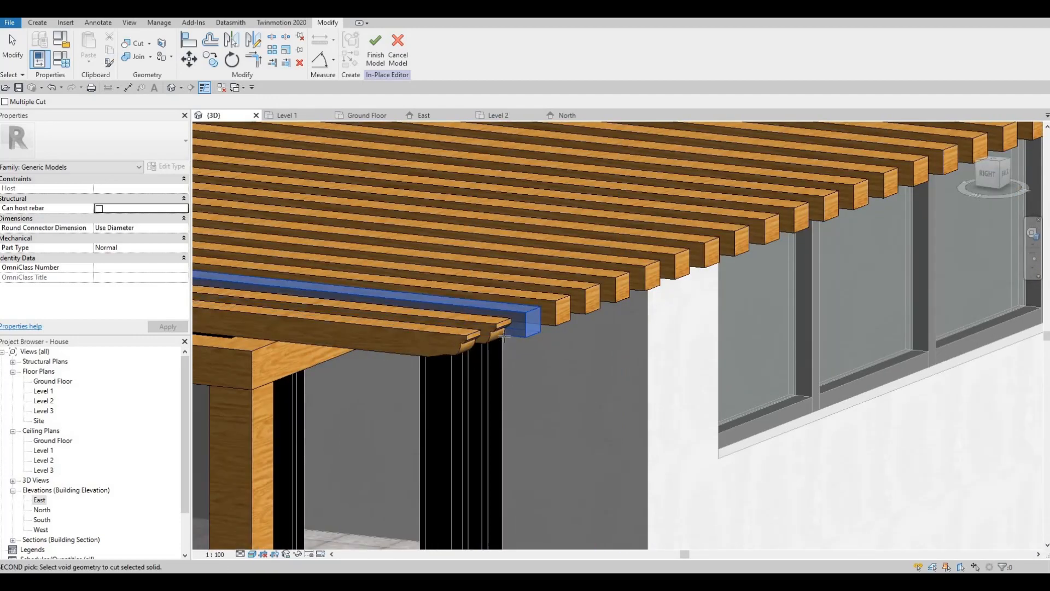
{"action": "left_click", "coordinate": [537, 328]}
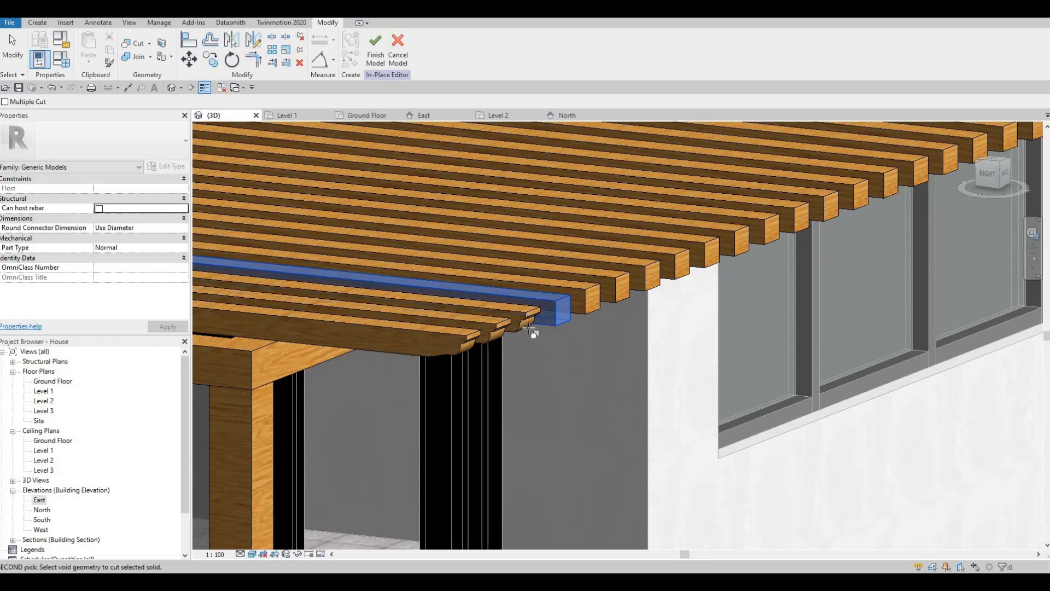
{"action": "left_click", "coordinate": [536, 329]}
{"action": "left_click", "coordinate": [569, 316]}
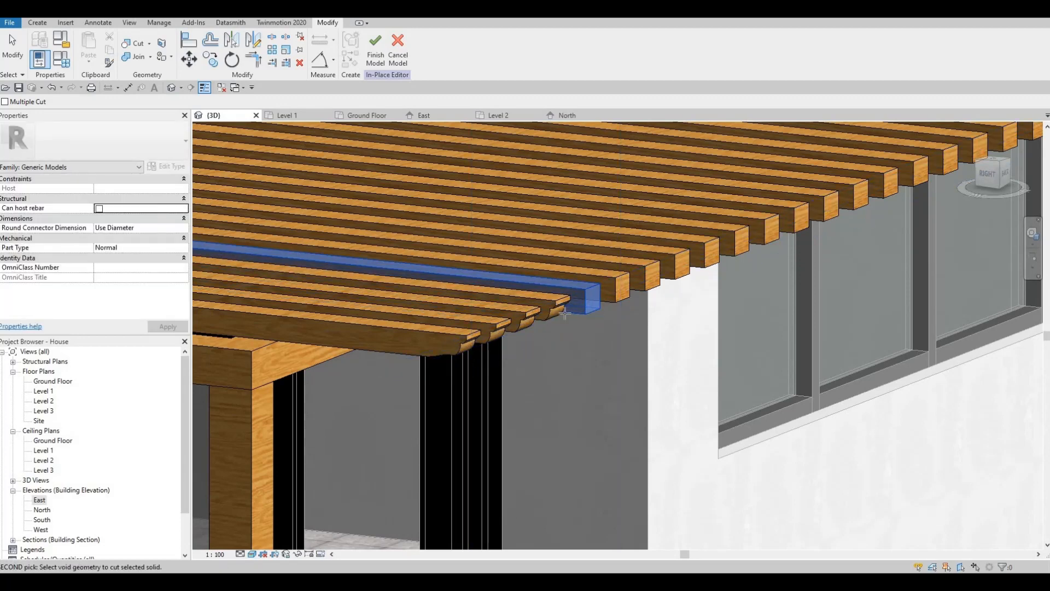
{"action": "left_click", "coordinate": [589, 302]}
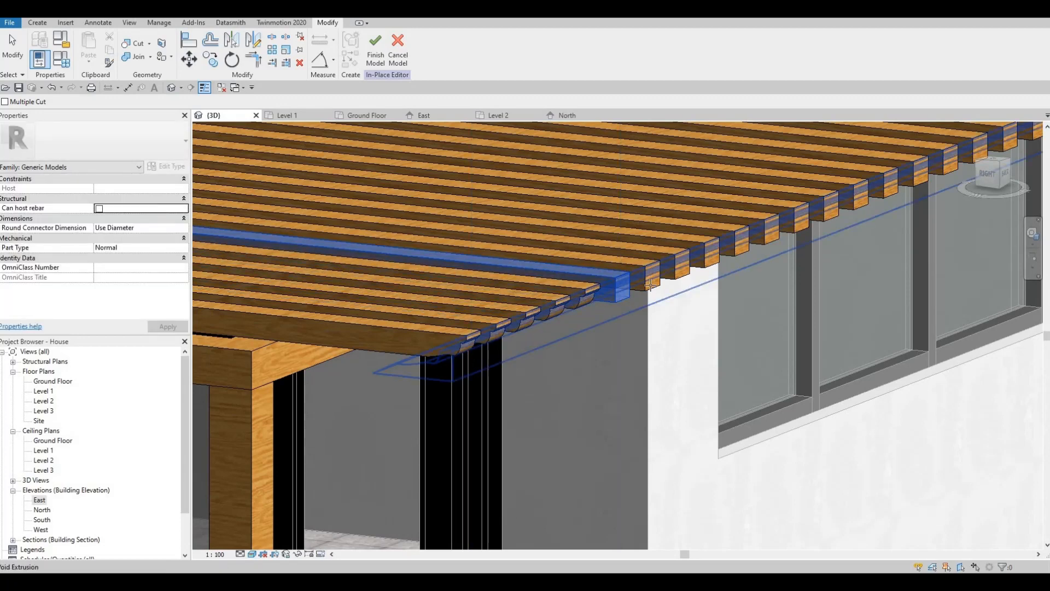
{"action": "left_click", "coordinate": [632, 289]}
{"action": "left_click", "coordinate": [617, 294]}
{"action": "left_click", "coordinate": [664, 296]}
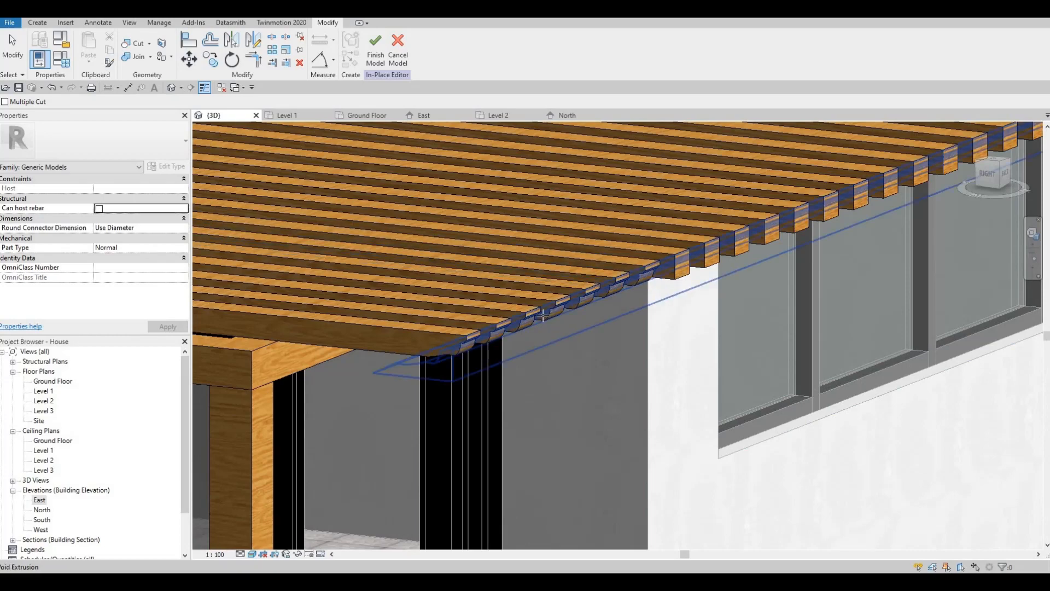
Cut the ends of the eighth to eleventh cross members with the void extrusion.
{"action": "middle_click_drag", "start_coordinate": [663, 295], "coordinate": [524, 317]}
{"action": "left_click", "coordinate": [524, 317]}
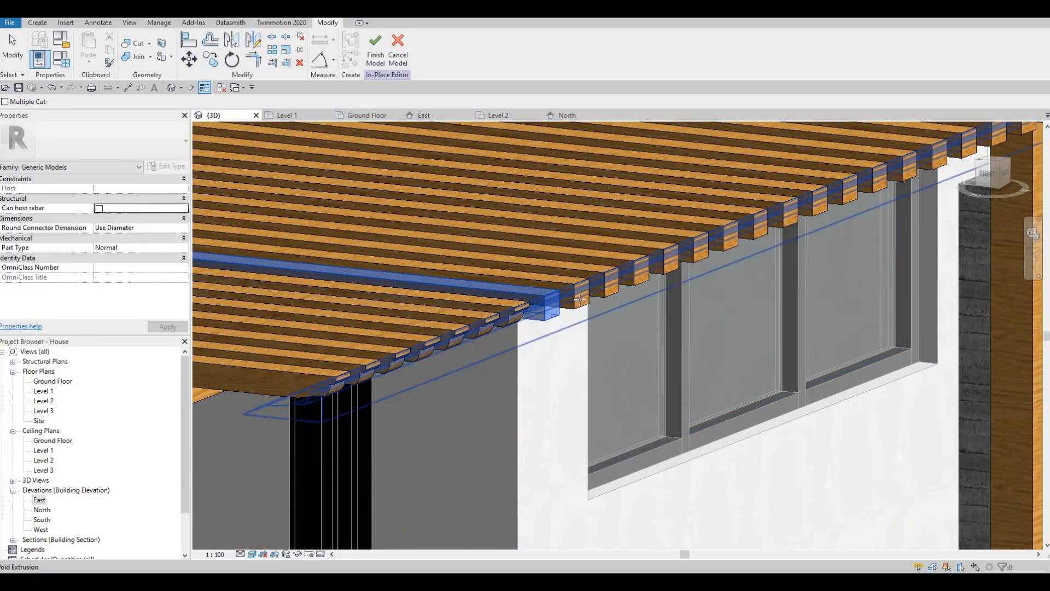
{"action": "left_click", "coordinate": [575, 301]}
{"action": "left_click", "coordinate": [560, 304]}
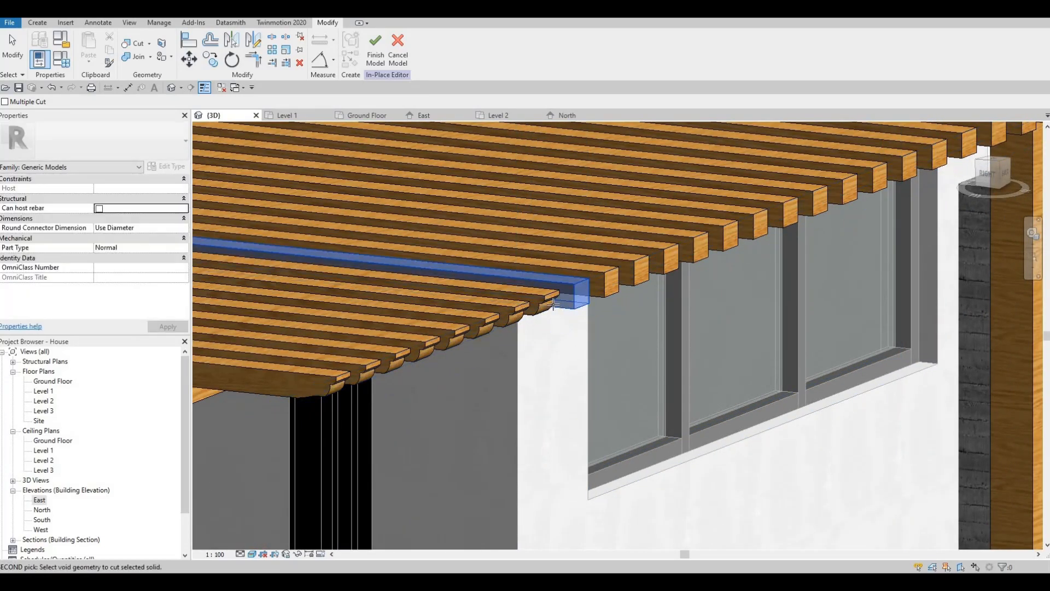
{"action": "left_click", "coordinate": [616, 290]}
{"action": "left_click", "coordinate": [584, 296]}
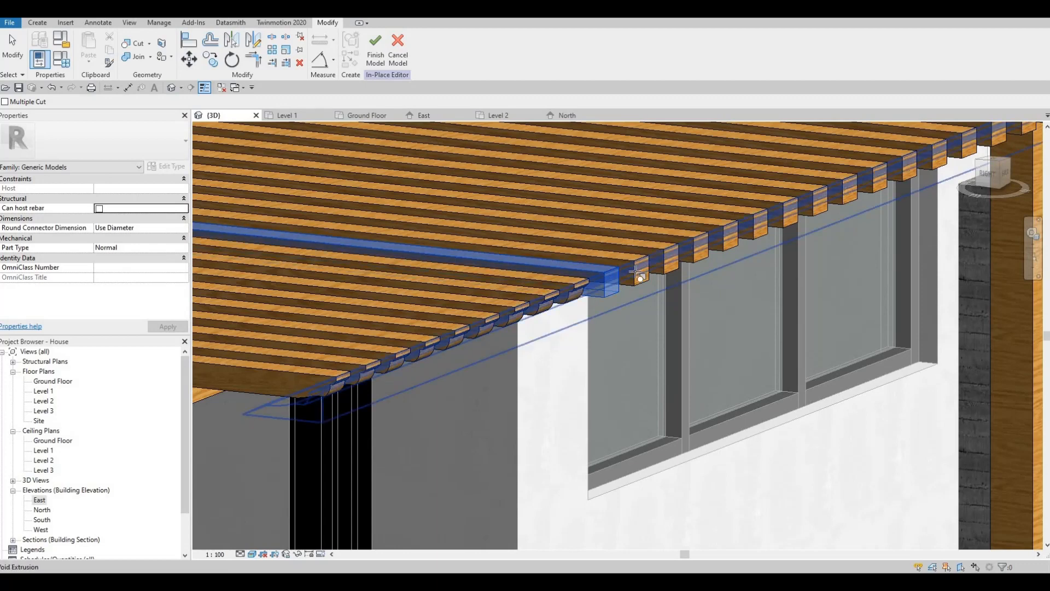
{"action": "left_click", "coordinate": [615, 285]}
{"action": "left_click", "coordinate": [641, 272]}
{"action": "left_click", "coordinate": [671, 266]}
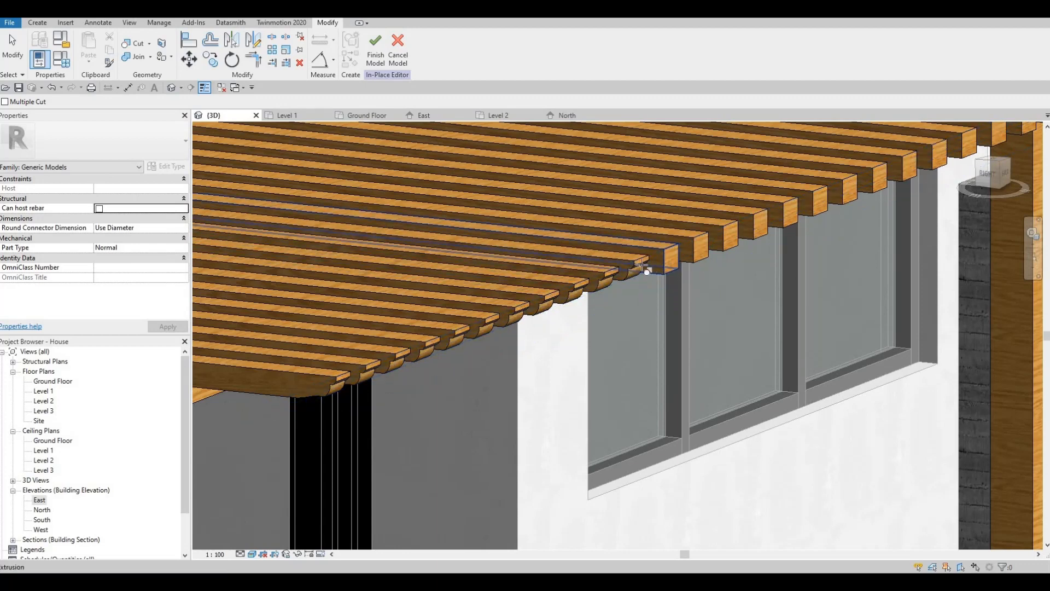
Cut the ends of the twelfth to fifteenth cross members with the void extrusion.
{"action": "left_click", "coordinate": [645, 268]}
{"action": "left_click", "coordinate": [694, 252]}
{"action": "left_click", "coordinate": [711, 247]}
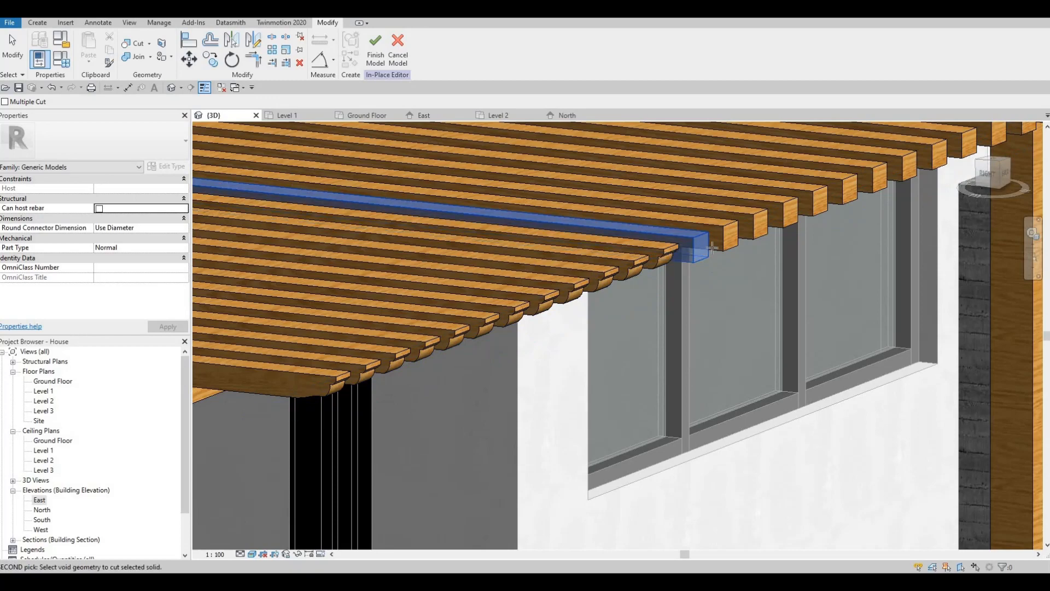
{"action": "left_click", "coordinate": [713, 246]}
{"action": "left_click", "coordinate": [733, 239]}
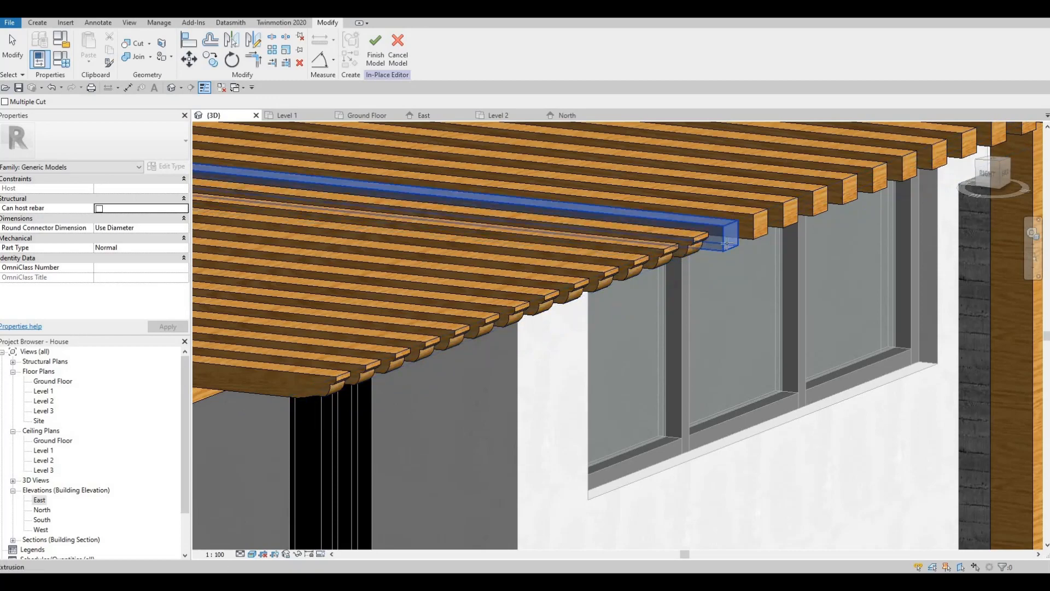
{"action": "left_click", "coordinate": [759, 229]}
{"action": "left_click", "coordinate": [760, 227]}
{"action": "left_click", "coordinate": [630, 337]}
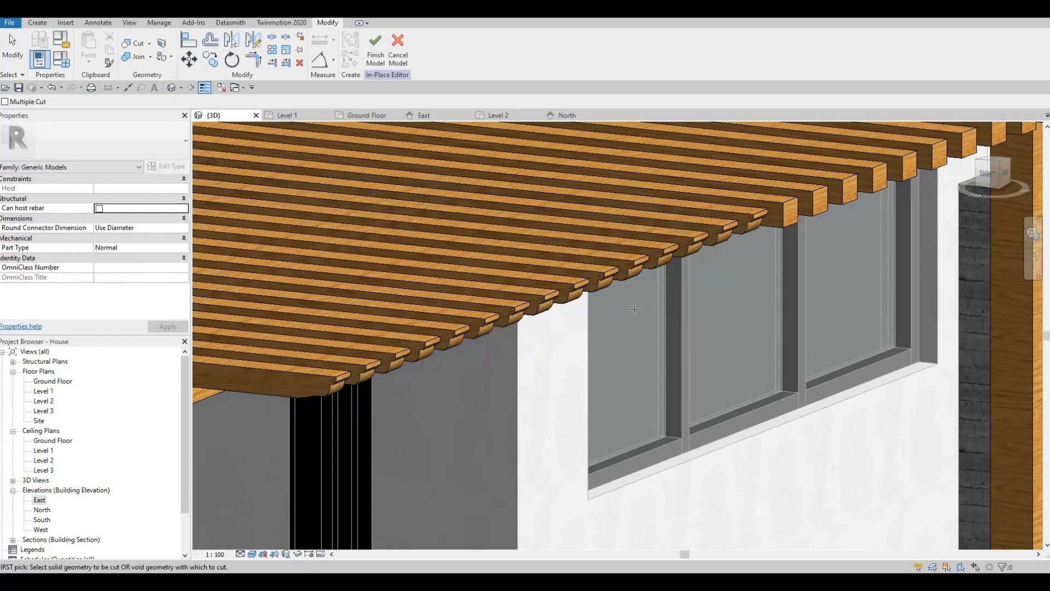
Cut the ends of the sixteenth to nineteenth cross members with the void extrusion.
{"action": "middle_click_drag", "start_coordinate": [635, 309], "coordinate": [614, 313], "text": "shift"}
{"action": "left_click", "coordinate": [610, 312]}
{"action": "left_click", "coordinate": [656, 291]}
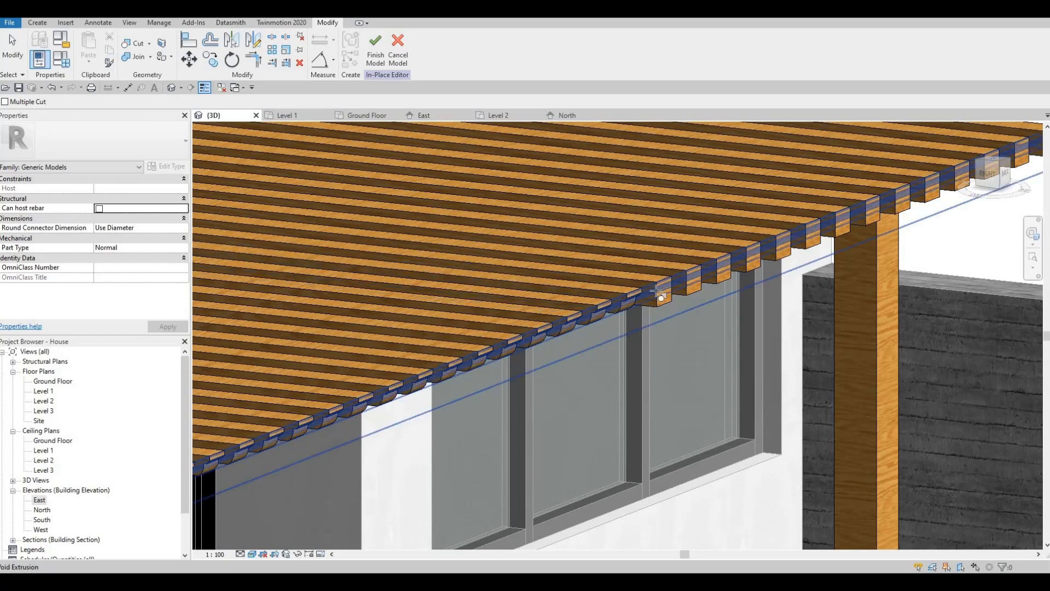
{"action": "left_click", "coordinate": [637, 302]}
{"action": "left_click", "coordinate": [691, 286]}
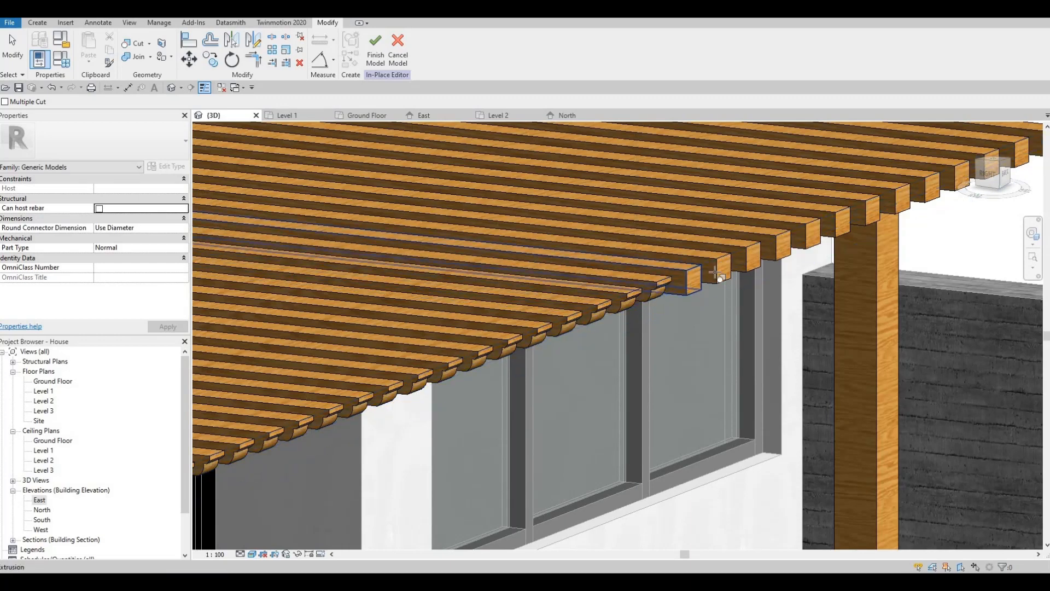
{"action": "left_click", "coordinate": [678, 289]}
{"action": "left_click", "coordinate": [703, 282]}
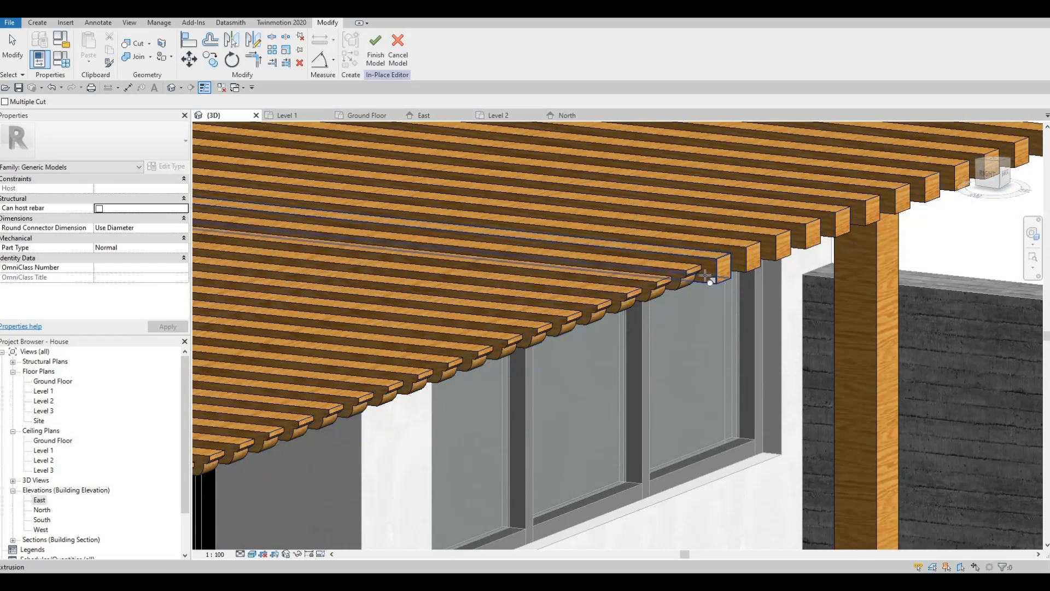
{"action": "left_click", "coordinate": [722, 274]}
Cut the next three cross member ends, up to the corner post, with the void extrusion.
{"action": "left_click", "coordinate": [755, 254]}
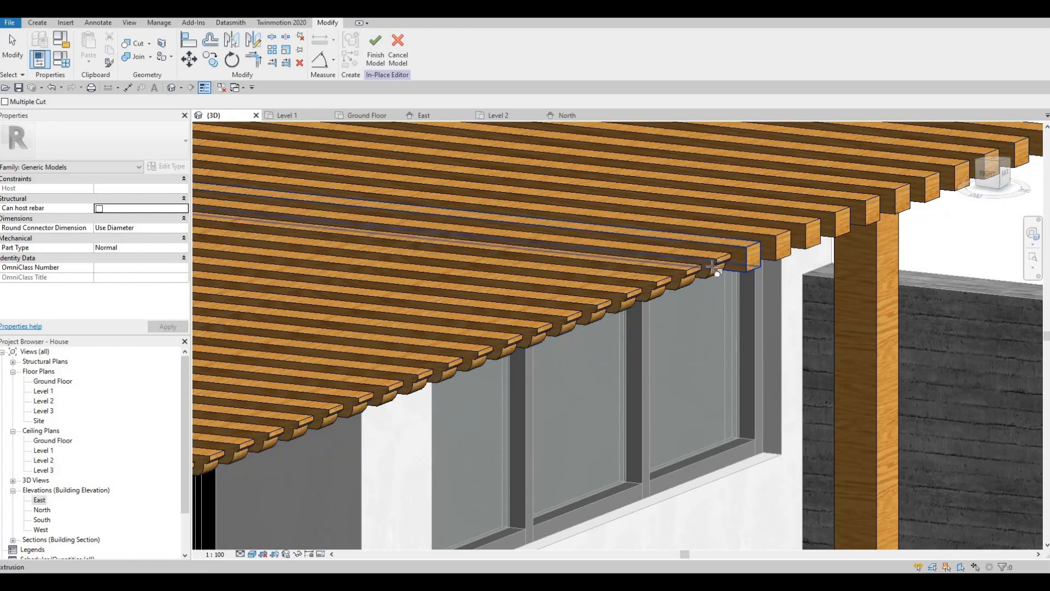
{"action": "left_click", "coordinate": [727, 264]}
{"action": "left_click", "coordinate": [777, 245]}
{"action": "left_click", "coordinate": [763, 252]}
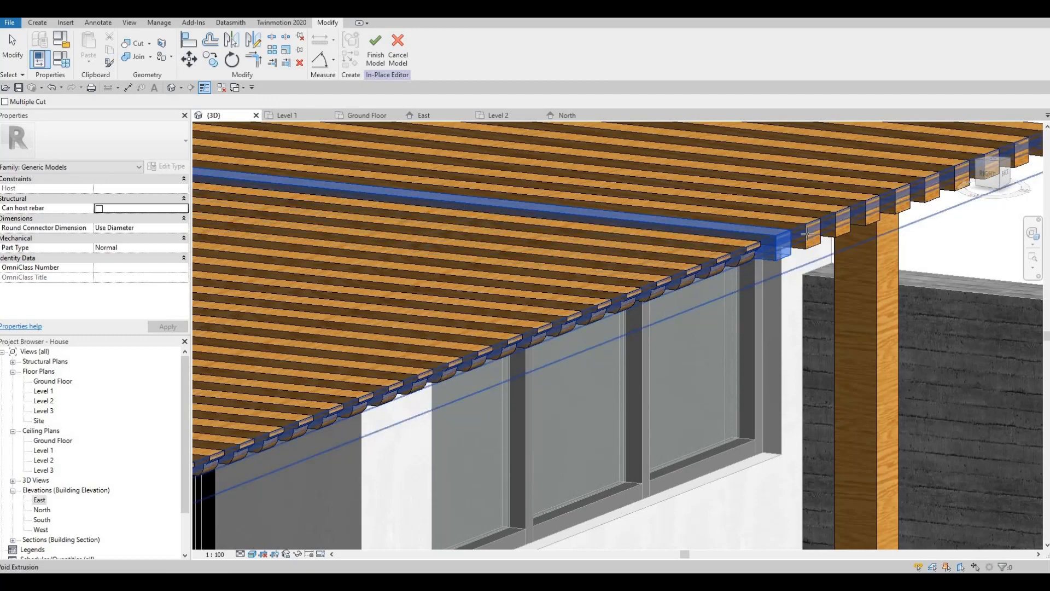
{"action": "left_click", "coordinate": [809, 233]}
{"action": "left_click", "coordinate": [812, 232]}
{"action": "left_click", "coordinate": [813, 233]}
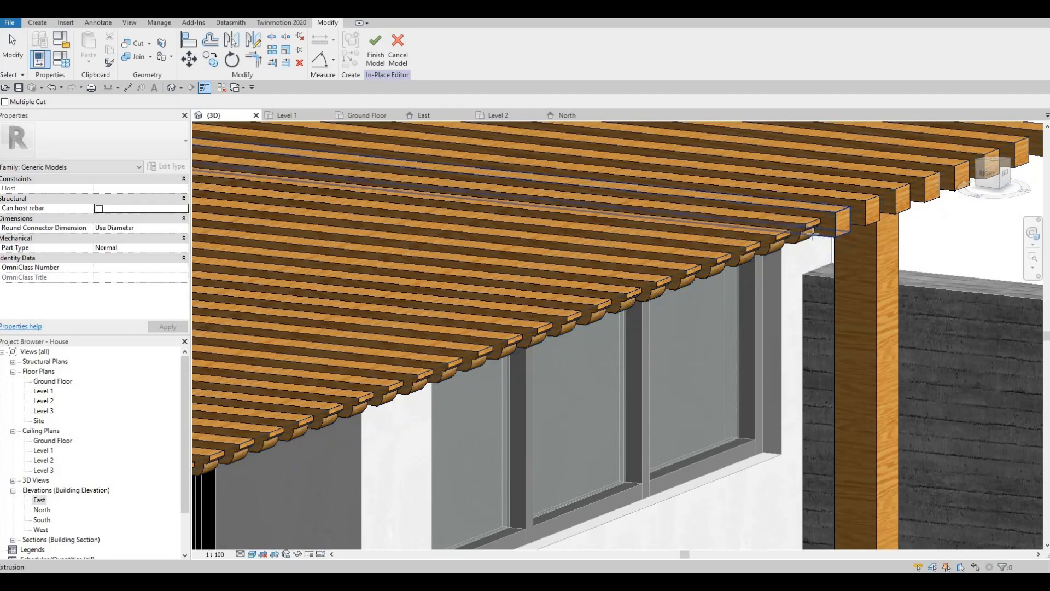
{"action": "left_click", "coordinate": [813, 234]}
Cut the ends of the next four cross members past the corner post with the void extrusion.
{"action": "middle_click_drag", "start_coordinate": [813, 233], "coordinate": [647, 307]}
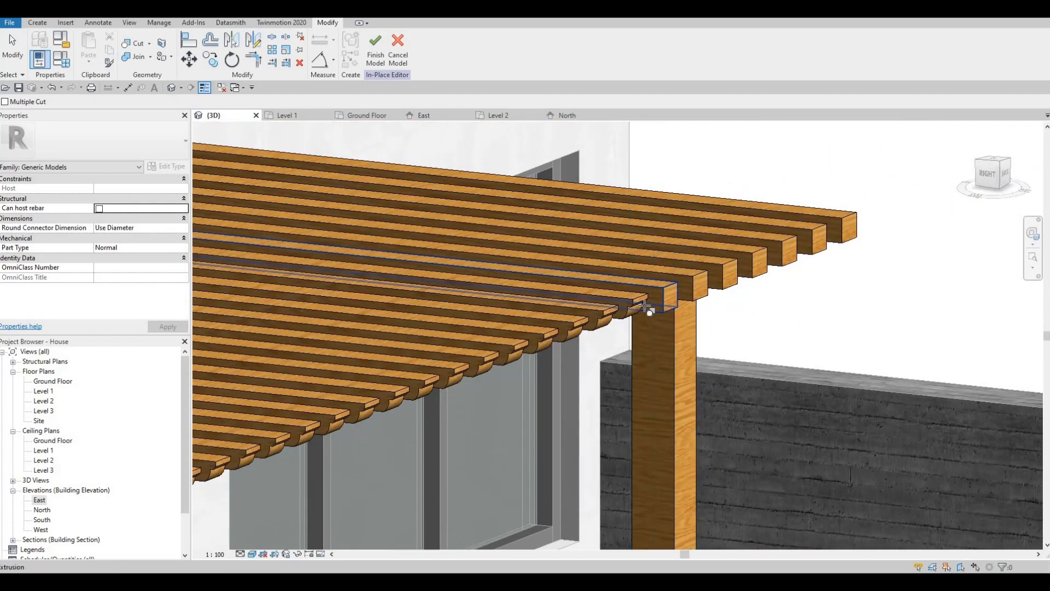
{"action": "left_click", "coordinate": [648, 308]}
{"action": "left_click", "coordinate": [693, 288]}
{"action": "left_click", "coordinate": [687, 291]}
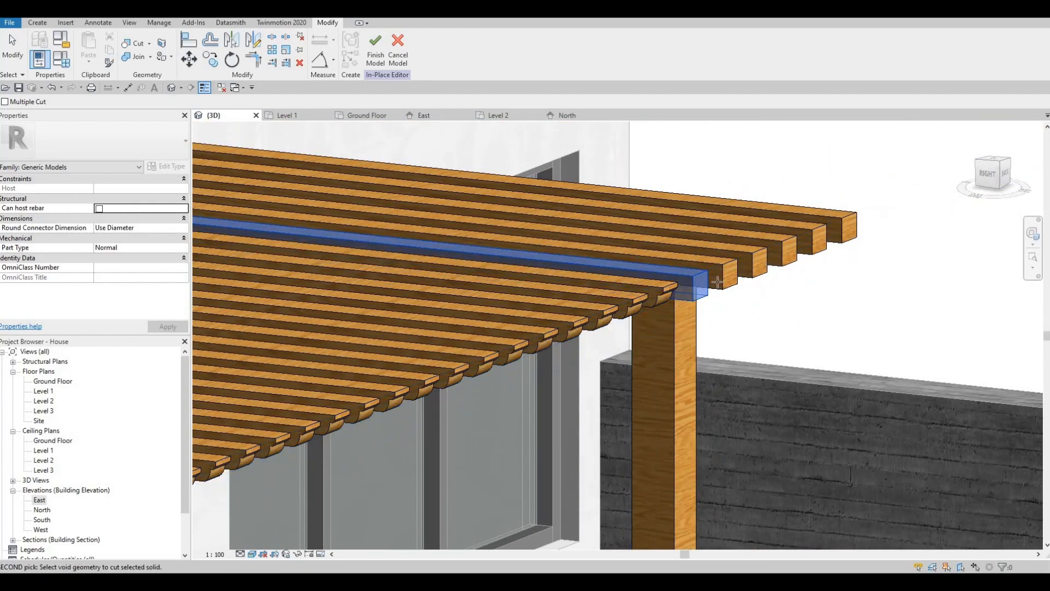
{"action": "left_click", "coordinate": [718, 282]}
{"action": "left_click", "coordinate": [721, 282]}
{"action": "left_click", "coordinate": [750, 272]}
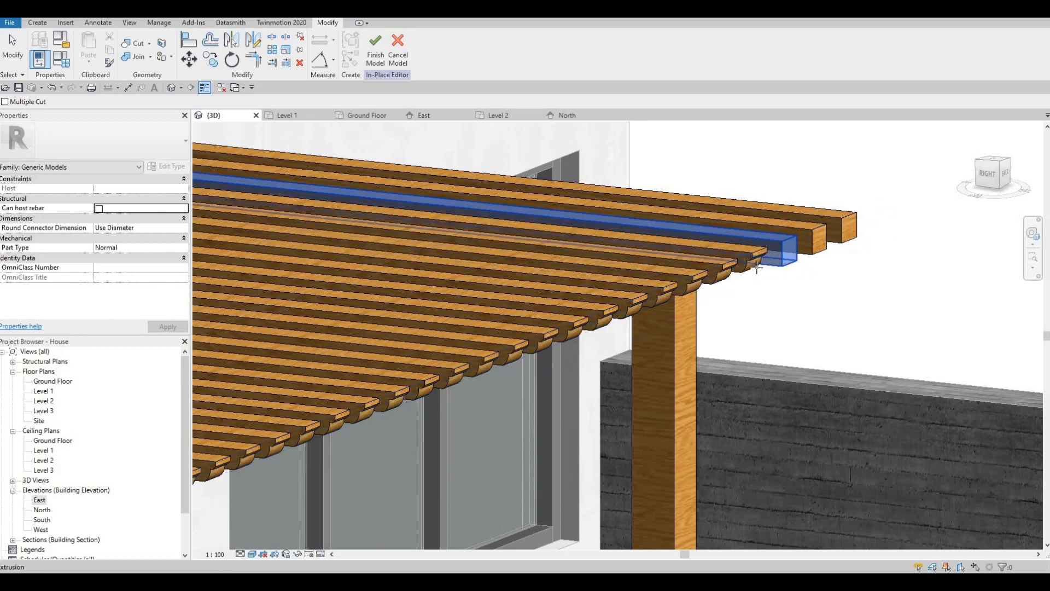
Cut the ends of the last three cross members with the void extrusion and finish the in-place model.
{"action": "left_click", "coordinate": [787, 259]}
{"action": "left_click", "coordinate": [793, 256]}
{"action": "left_click", "coordinate": [851, 228]}
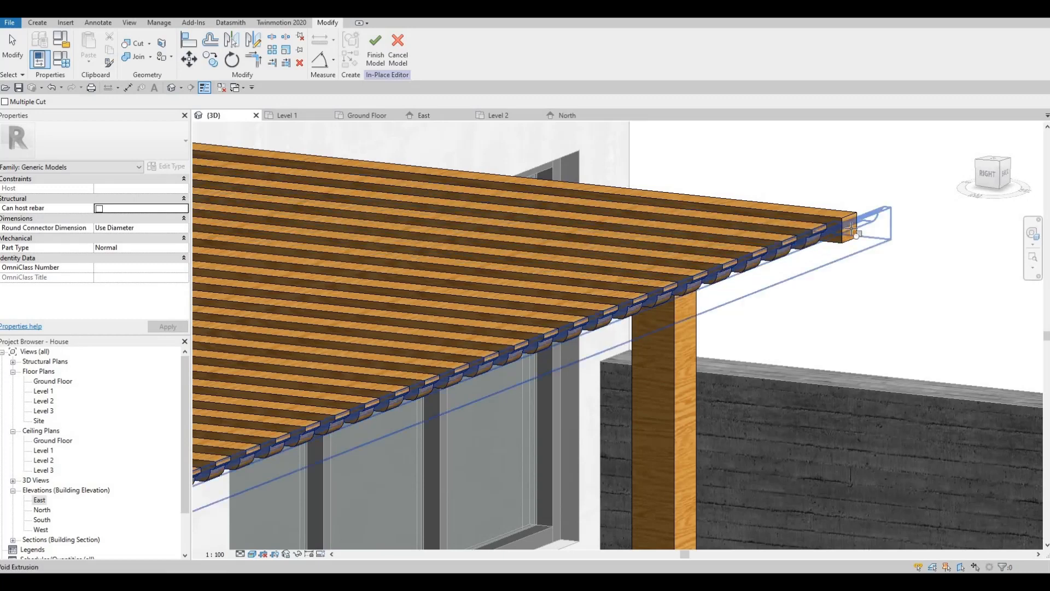
{"action": "left_click", "coordinate": [832, 237]}
{"action": "left_click", "coordinate": [852, 230]}
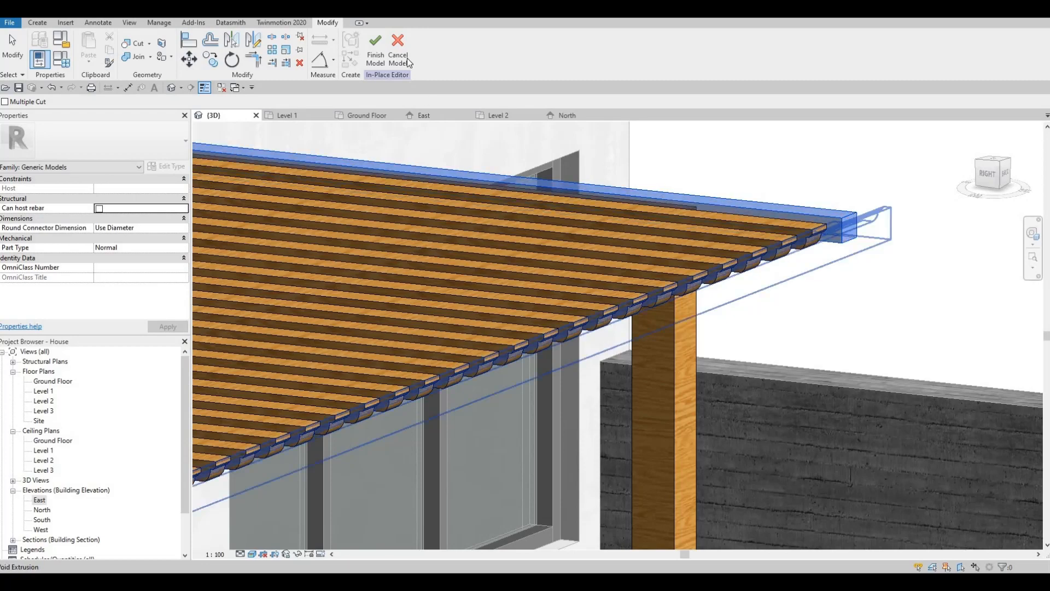
{"action": "left_click", "coordinate": [378, 52]}
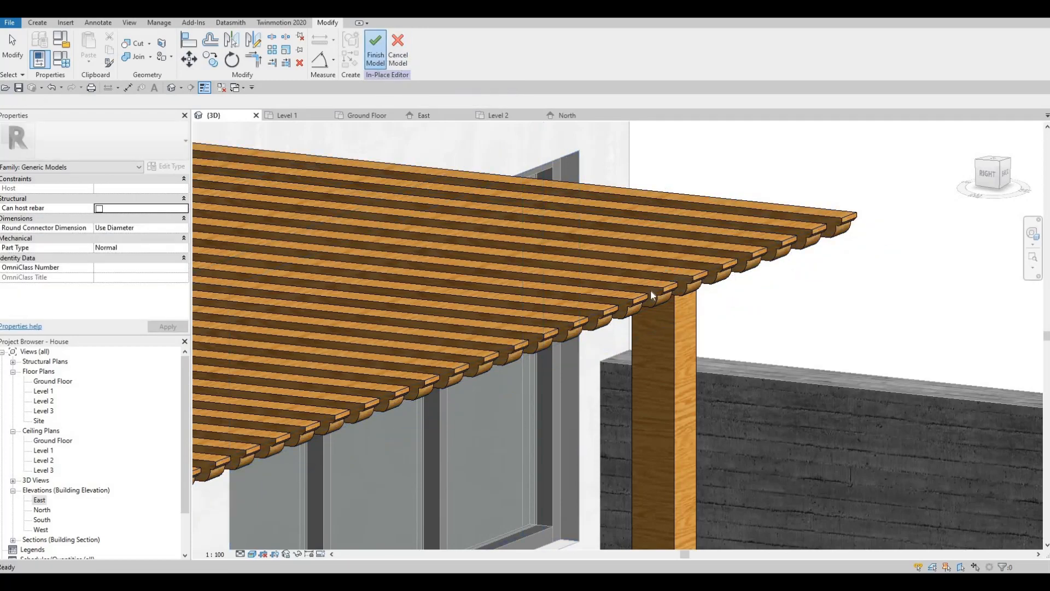
Examine the pergola, the timber deck and the paving around the pool from several sides.
{"action": "scroll", "coordinate": [602, 301], "scroll_direction": "down", "scroll_amount": 6}
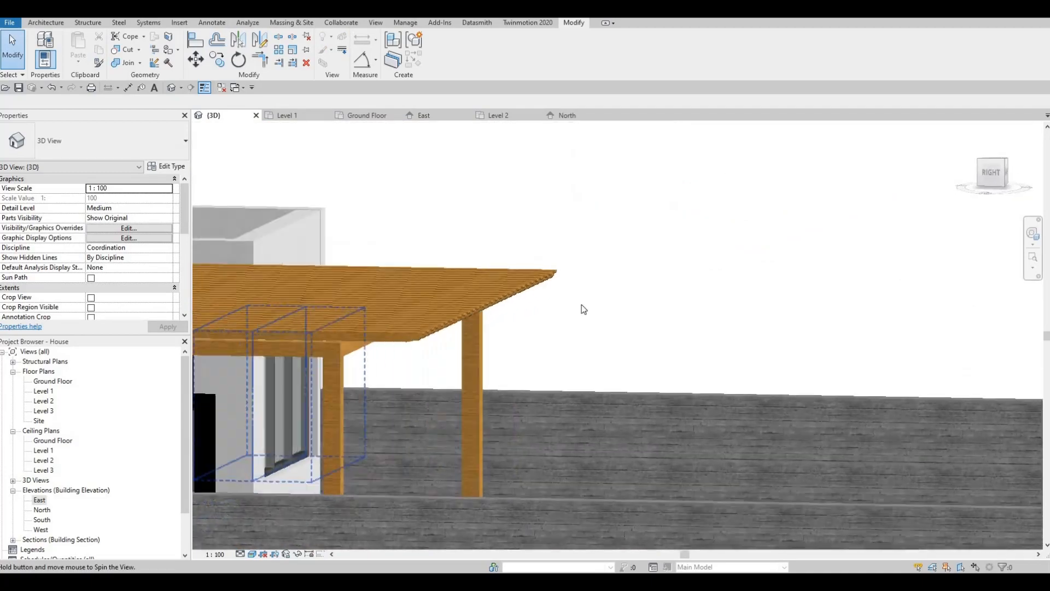
{"action": "middle_click_drag", "start_coordinate": [583, 310], "coordinate": [538, 399], "text": "shift"}
{"action": "scroll", "coordinate": [538, 399], "scroll_direction": "up", "scroll_amount": 3}
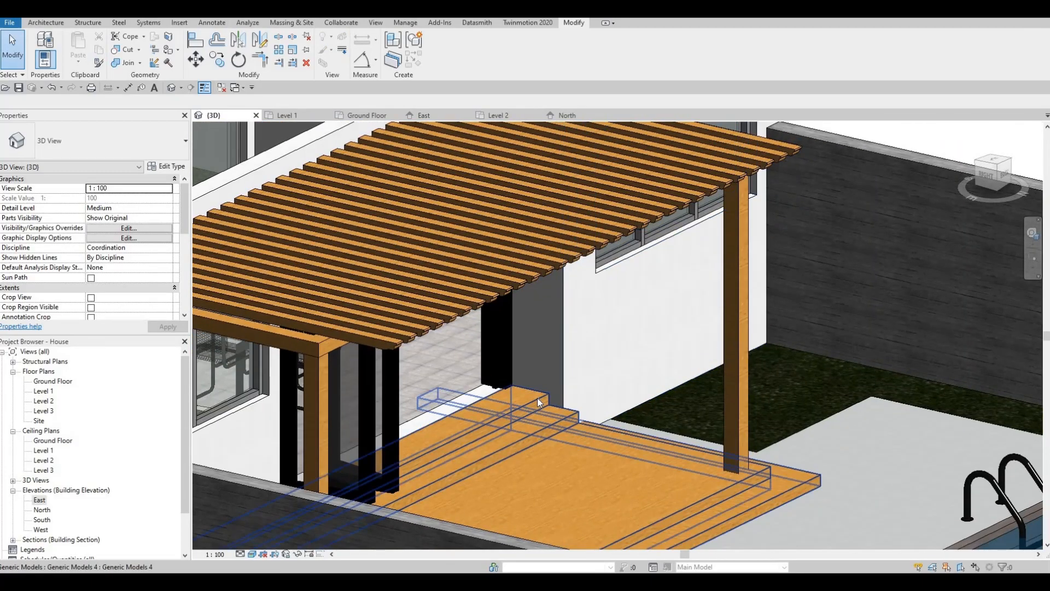
{"action": "scroll", "coordinate": [653, 477], "scroll_direction": "down", "scroll_amount": 4}
{"action": "middle_click_drag", "start_coordinate": [653, 477], "coordinate": [656, 468], "text": "shift"}
{"action": "scroll", "coordinate": [638, 431], "scroll_direction": "up", "scroll_amount": 3}
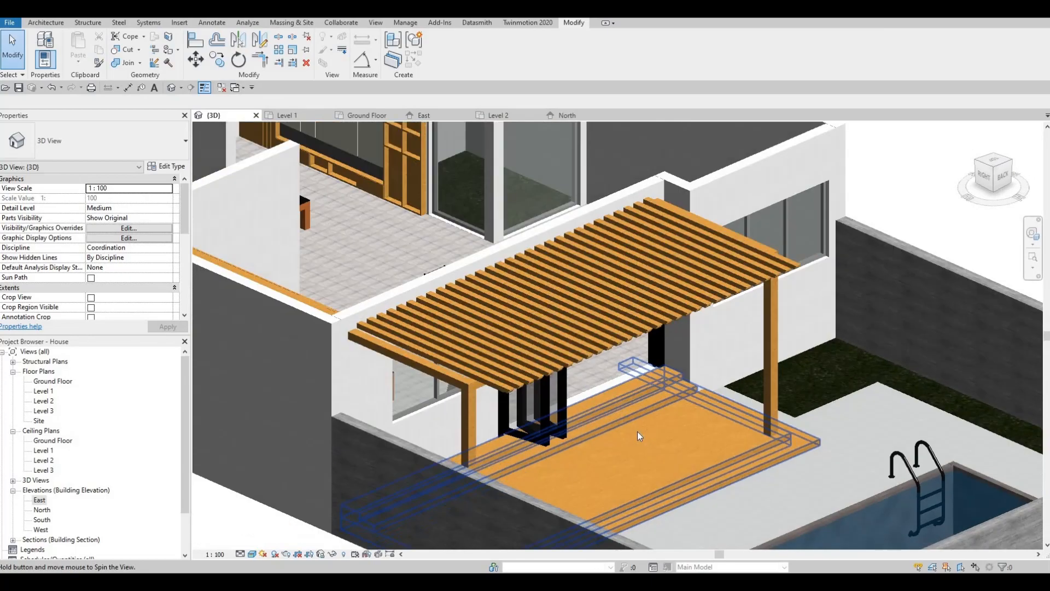
{"action": "middle_click_drag", "start_coordinate": [638, 431], "coordinate": [821, 364], "text": "shift"}
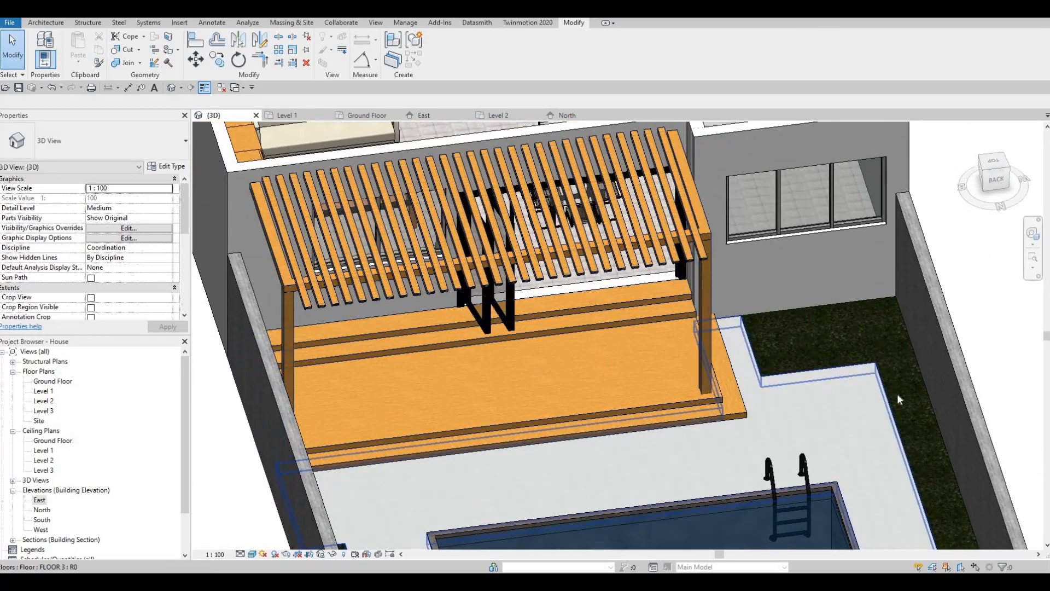
{"action": "scroll", "coordinate": [737, 398], "scroll_direction": "down", "scroll_amount": 2}
{"action": "middle_click_drag", "start_coordinate": [751, 456], "coordinate": [694, 379]}
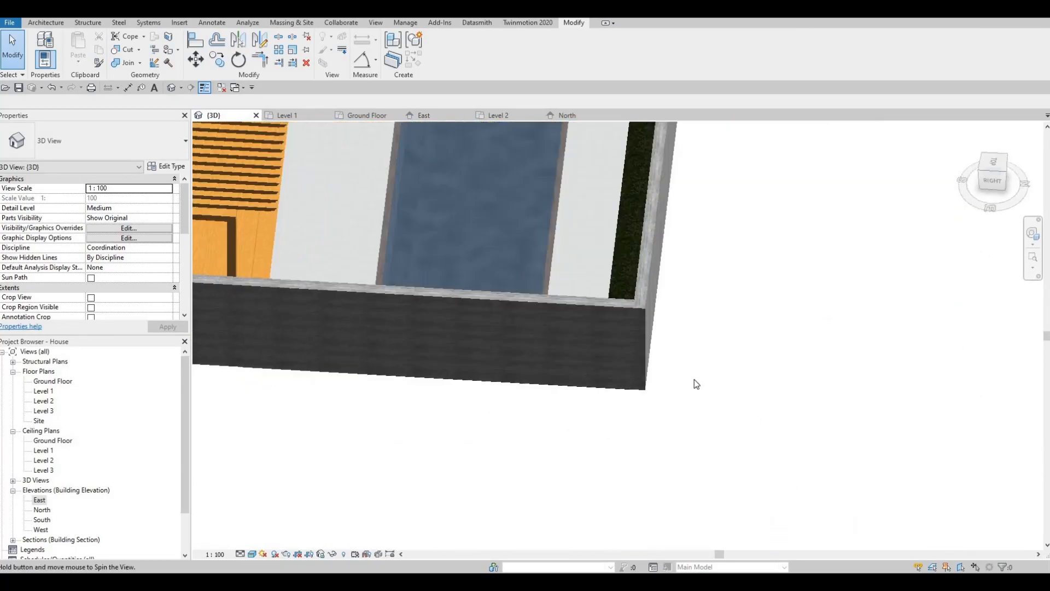
{"action": "middle_click_drag", "start_coordinate": [604, 253], "coordinate": [726, 480]}
{"action": "middle_click_drag", "start_coordinate": [649, 356], "coordinate": [514, 224], "text": "shift"}
{"action": "scroll", "coordinate": [592, 265], "scroll_direction": "up", "scroll_amount": 2}
{"action": "middle_click_drag", "start_coordinate": [536, 235], "coordinate": [616, 318]}
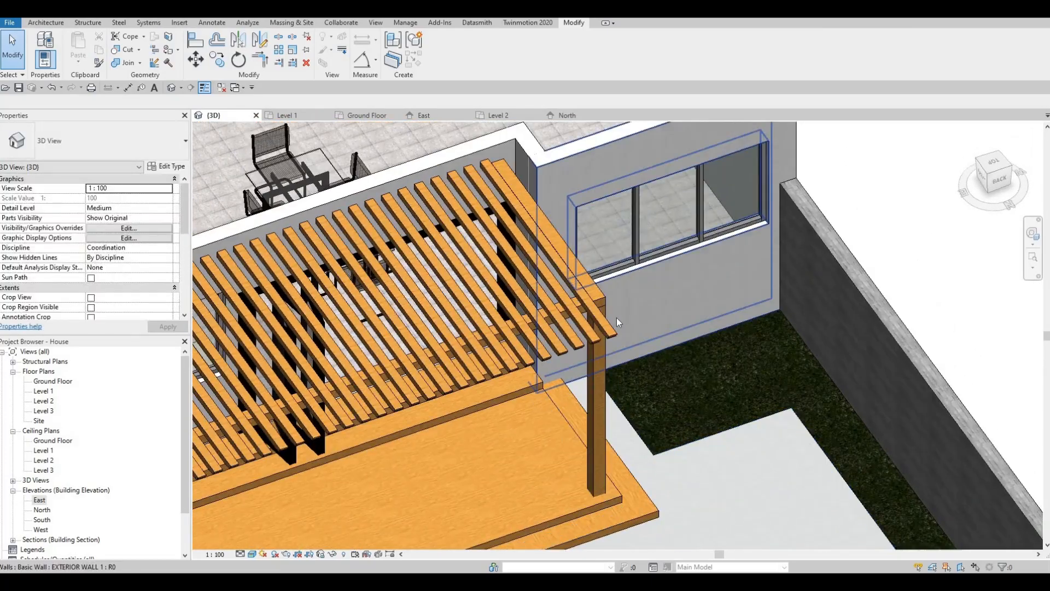
{"action": "middle_click_drag", "start_coordinate": [717, 413], "coordinate": [618, 313]}
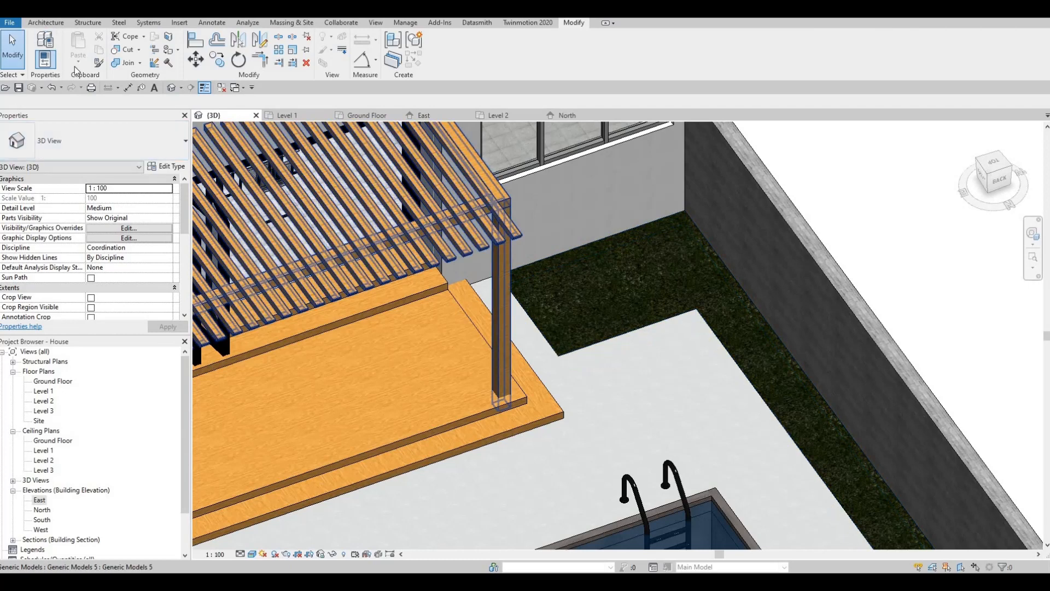
Start a new in-place component in the Generic Models category, accepting the suggested name.
{"action": "left_click", "coordinate": [46, 23]}
{"action": "left_click", "coordinate": [127, 60]}
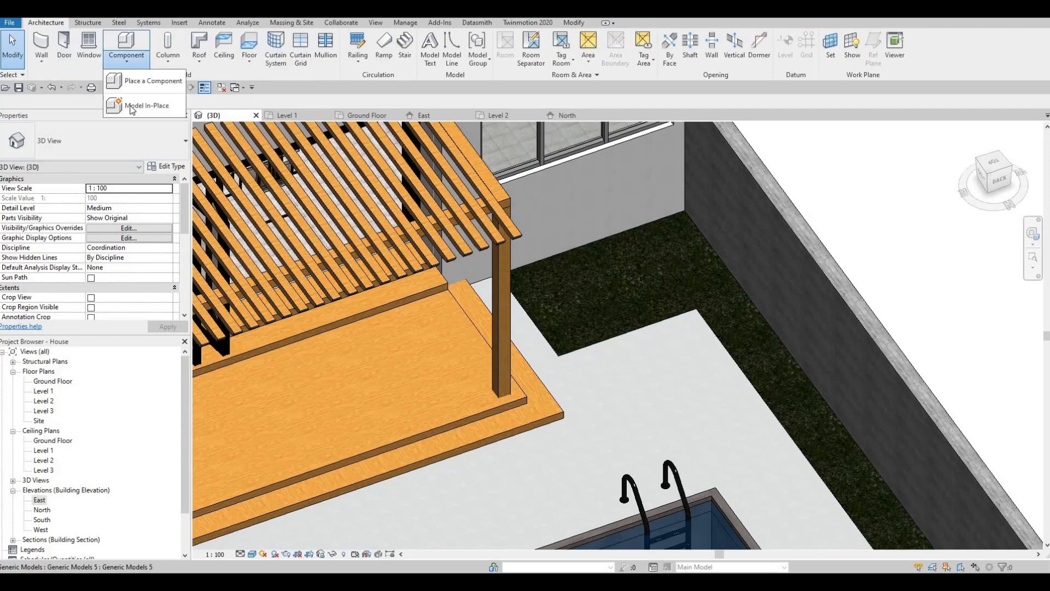
{"action": "left_click", "coordinate": [147, 105]}
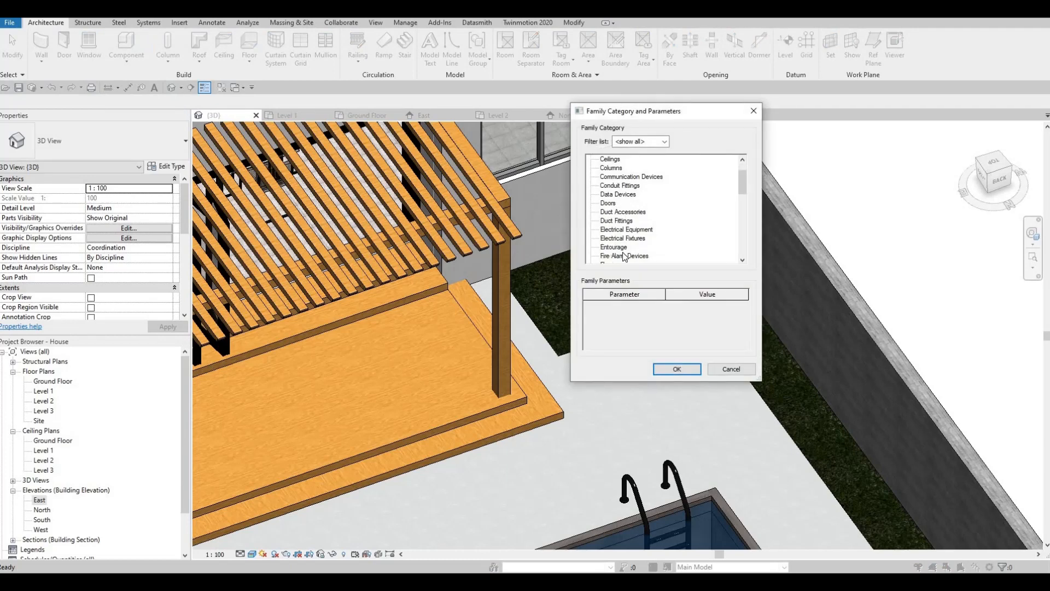
{"action": "left_click", "coordinate": [676, 369]}
{"action": "key", "text": "Return"}
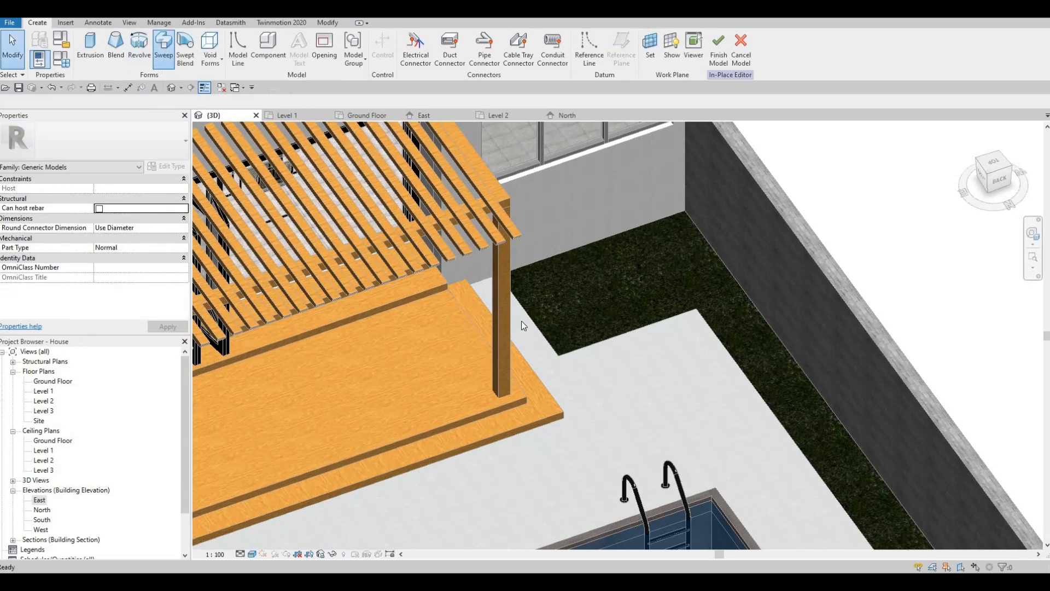
Start a sweep and pick its path along the white paving's edges beside the pergola and along the adjacent long grass strip.
{"action": "left_click", "coordinate": [482, 60]}
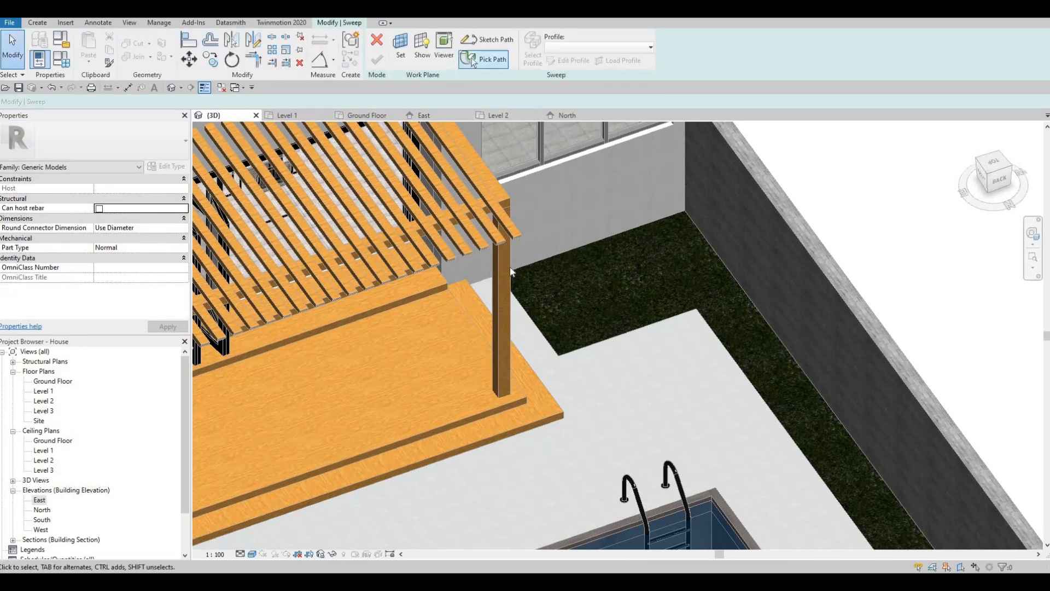
{"action": "left_click", "coordinate": [532, 323]}
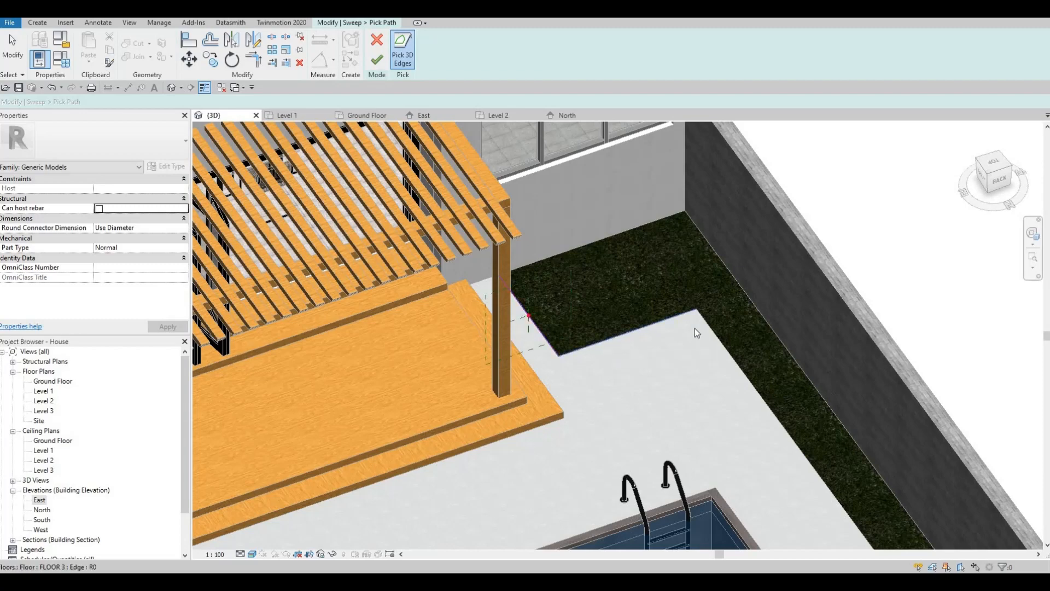
{"action": "scroll", "coordinate": [680, 366], "scroll_direction": "down", "scroll_amount": 3}
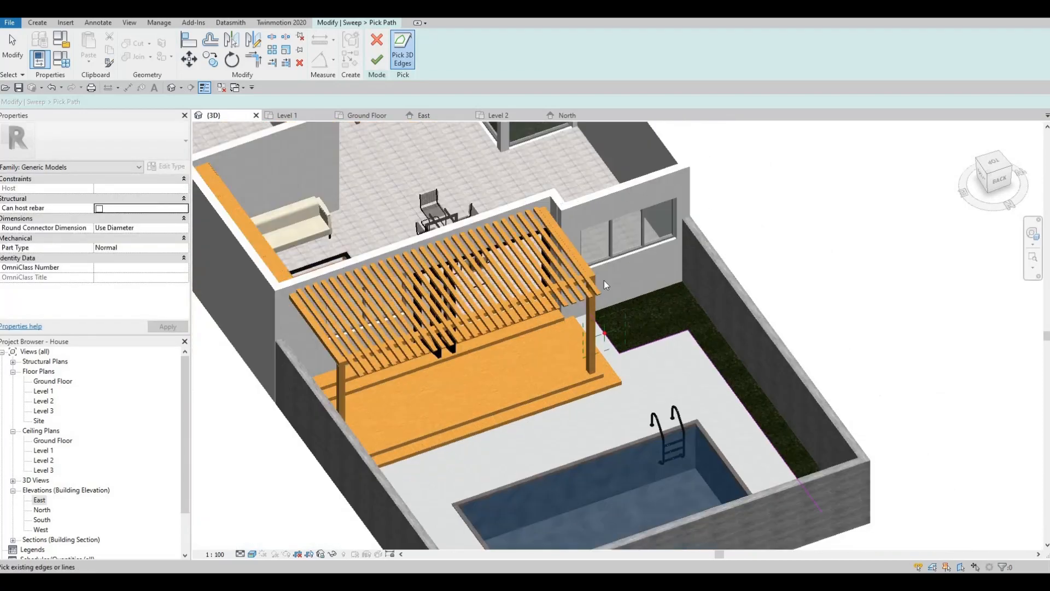
{"action": "middle_click_drag", "start_coordinate": [604, 280], "coordinate": [572, 227], "text": "shift"}
{"action": "scroll", "coordinate": [547, 262], "scroll_direction": "up", "scroll_amount": 5}
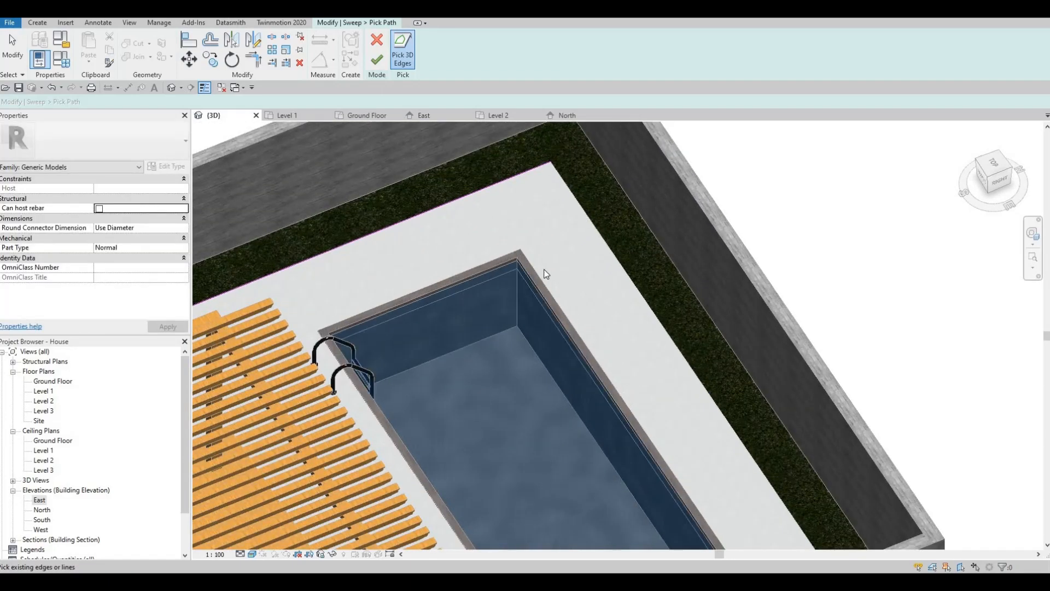
Extend the sweep path with the paving's rear edge and the remaining grass-side edges on the opposite side of the pool.
{"action": "scroll", "coordinate": [528, 358], "scroll_direction": "down", "scroll_amount": 4}
{"action": "middle_click_drag", "start_coordinate": [528, 360], "coordinate": [594, 291], "text": "shift"}
{"action": "middle_click_drag", "start_coordinate": [465, 382], "coordinate": [598, 304]}
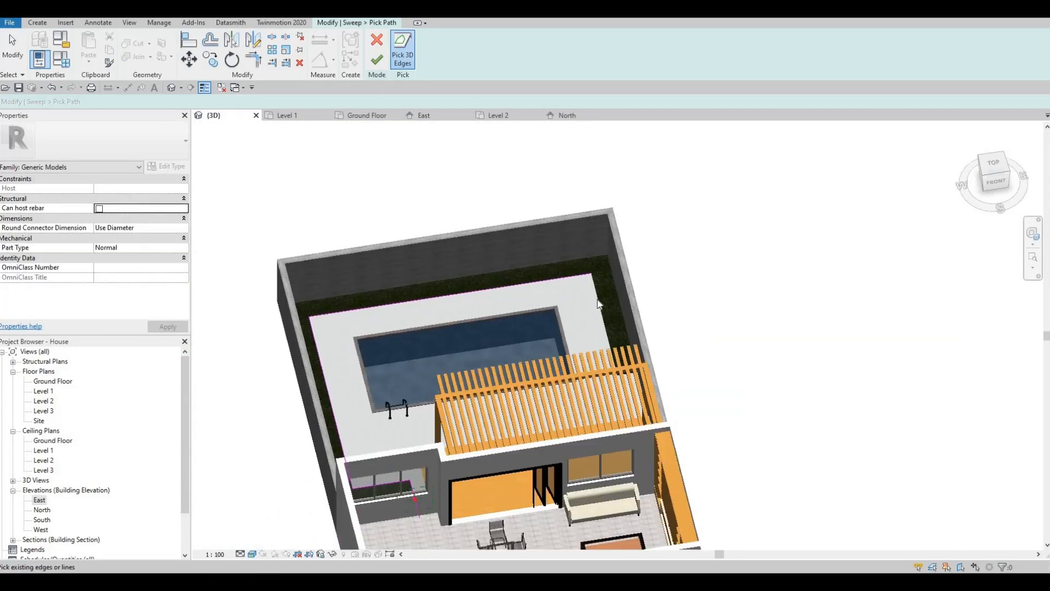
{"action": "scroll", "coordinate": [599, 302], "scroll_direction": "up", "scroll_amount": 3}
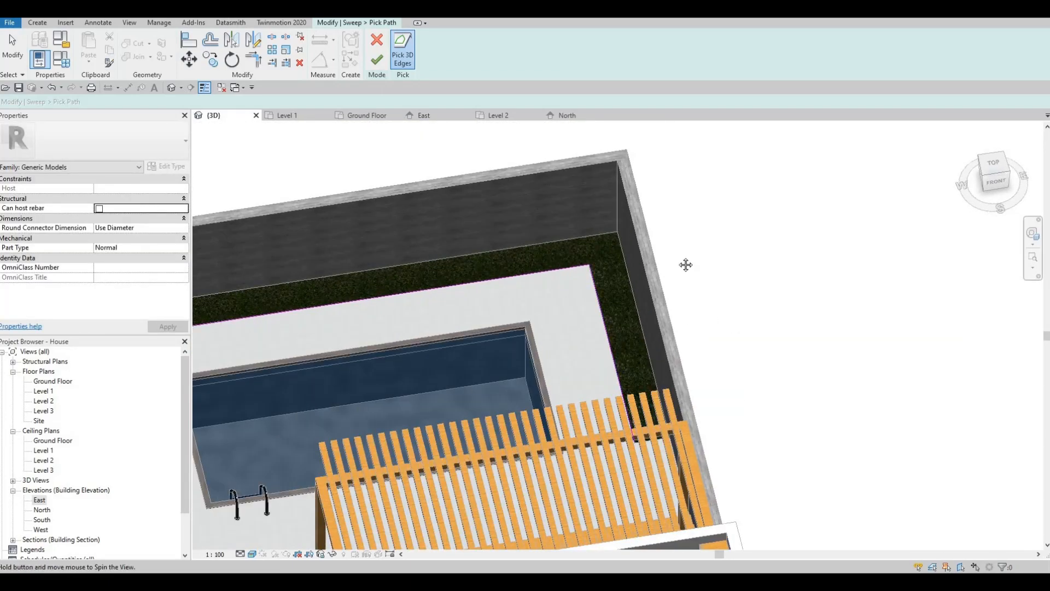
{"action": "middle_click_drag", "start_coordinate": [686, 265], "coordinate": [576, 341], "text": "shift"}
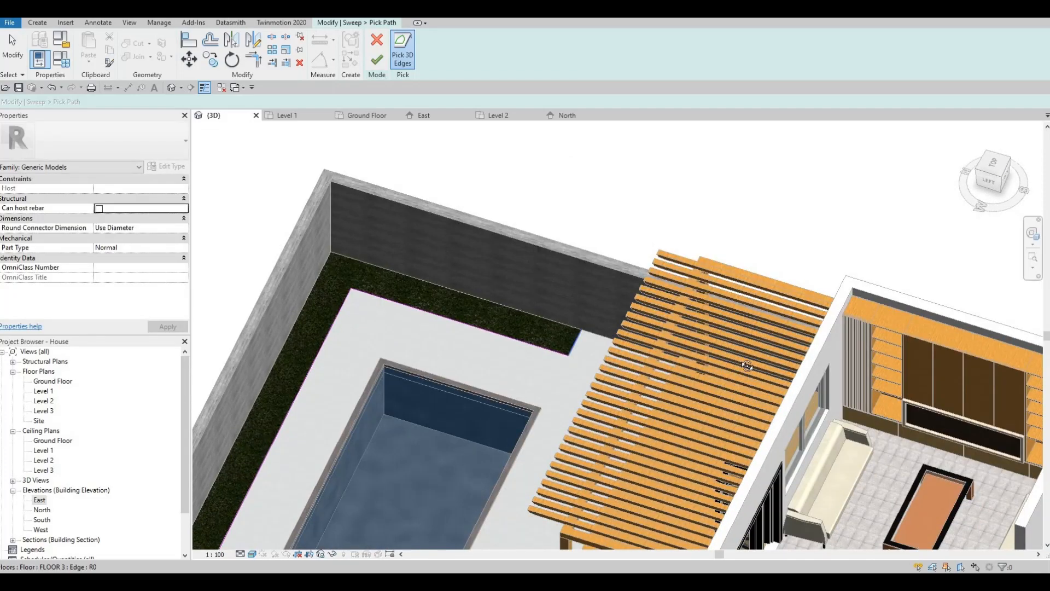
{"action": "scroll", "coordinate": [520, 291], "scroll_direction": "down", "scroll_amount": 3}
{"action": "middle_click_drag", "start_coordinate": [520, 291], "coordinate": [563, 226], "text": "shift"}
{"action": "scroll", "coordinate": [562, 196], "scroll_direction": "down", "scroll_amount": 1}
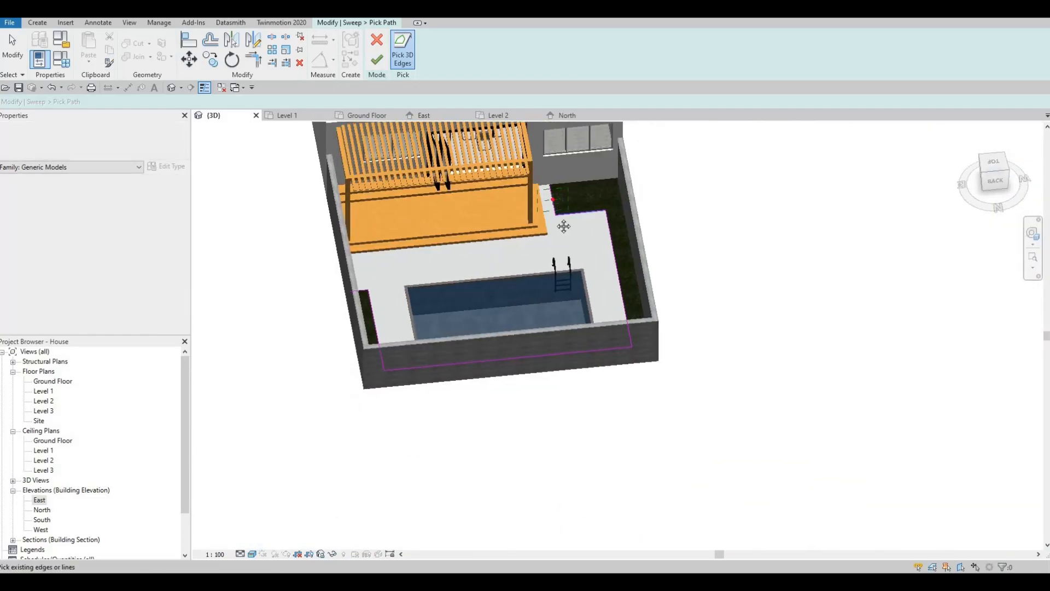
Sketch a rectangular sweep profile 100 mm wide, extending from the path point at the grass edge over the paving.
{"action": "scroll", "coordinate": [563, 226], "scroll_direction": "up", "scroll_amount": 4}
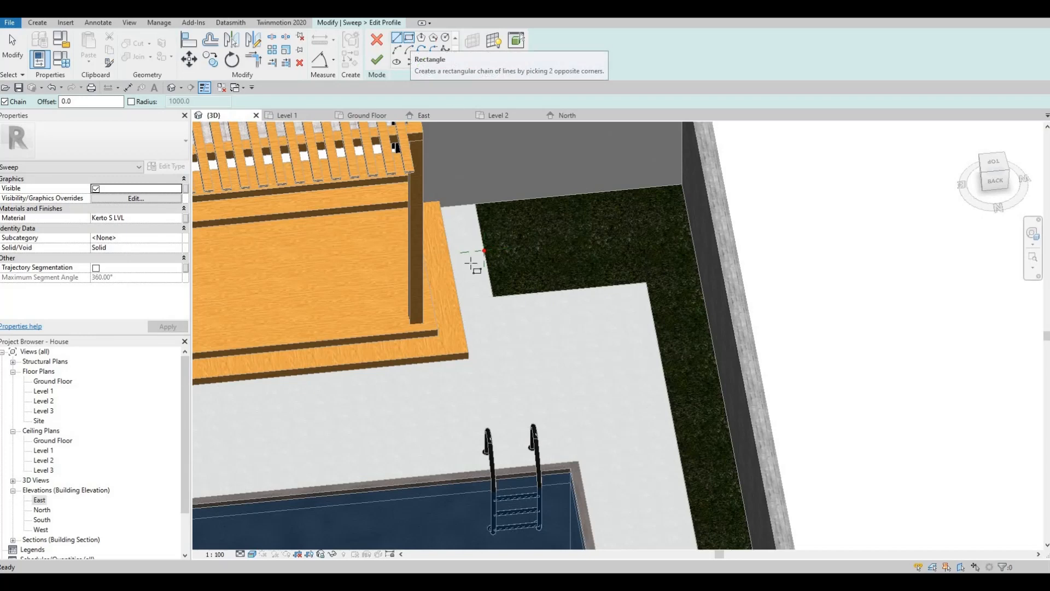
{"action": "scroll", "coordinate": [487, 242], "scroll_direction": "up", "scroll_amount": 5}
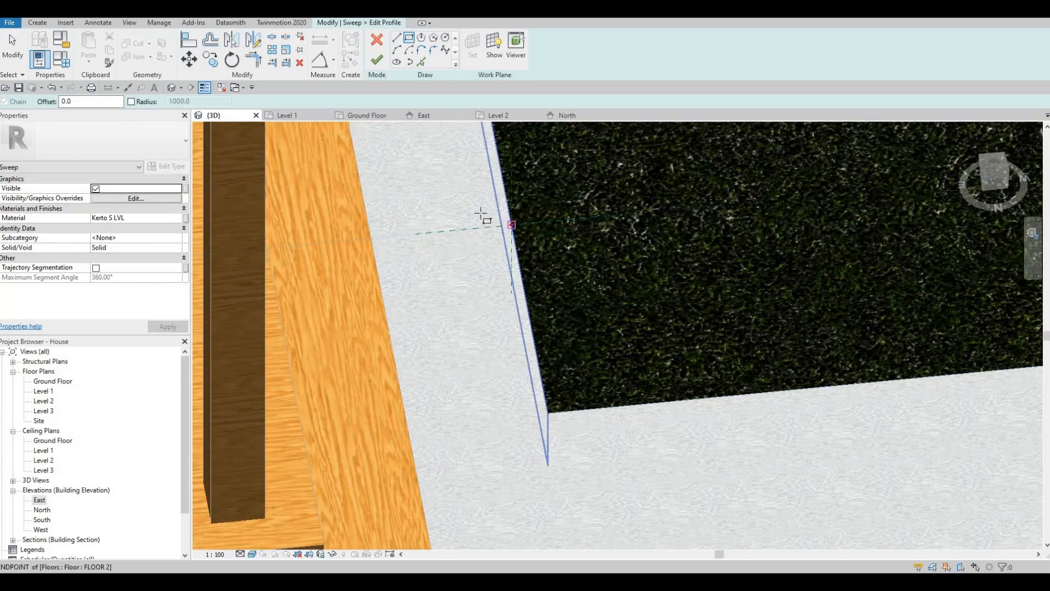
{"action": "left_click", "coordinate": [481, 214]}
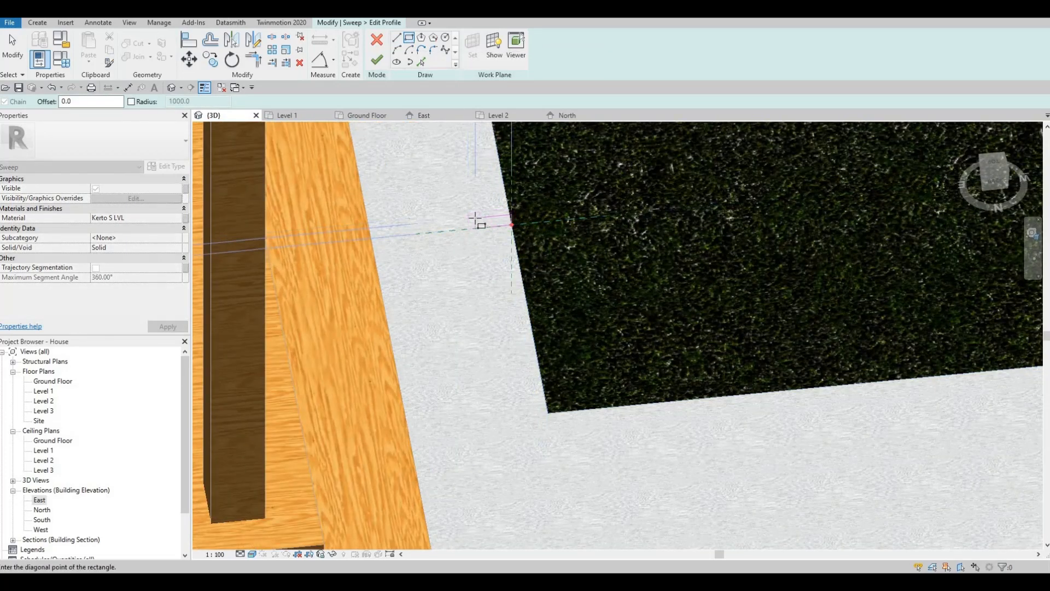
{"action": "left_click", "coordinate": [346, 266]}
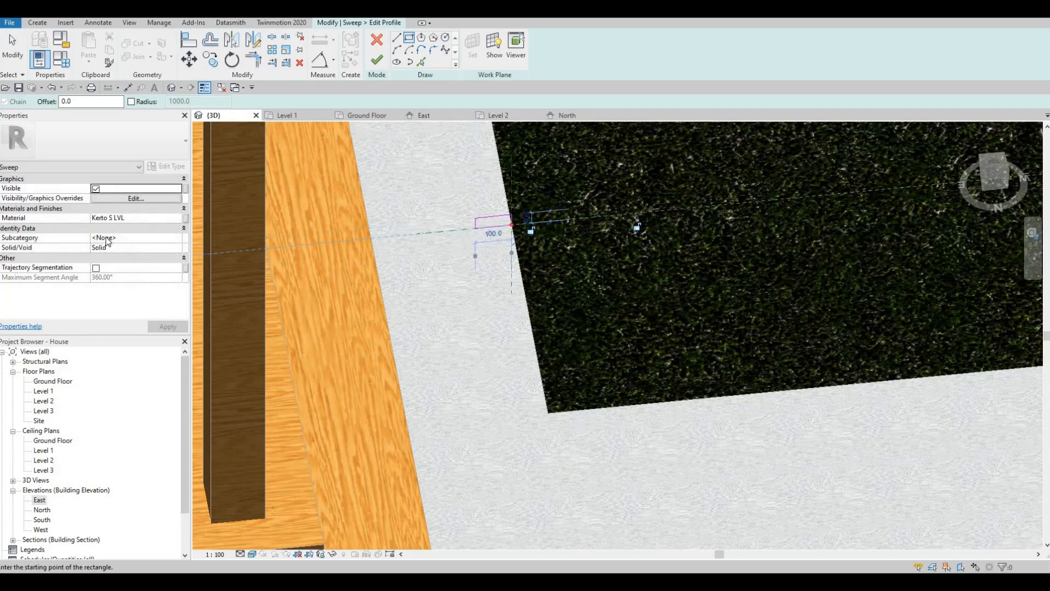
Assign the AEC concrete material Concrete, C20/25 to the sweep.
{"action": "left_click", "coordinate": [150, 218]}
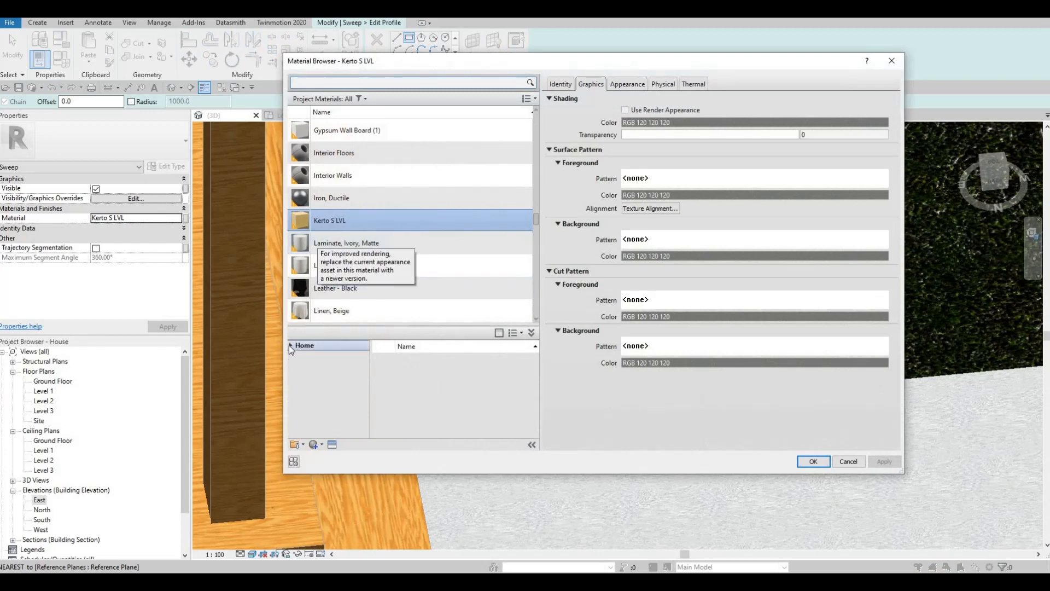
{"action": "left_click", "coordinate": [294, 366]}
{"action": "left_click", "coordinate": [327, 397]}
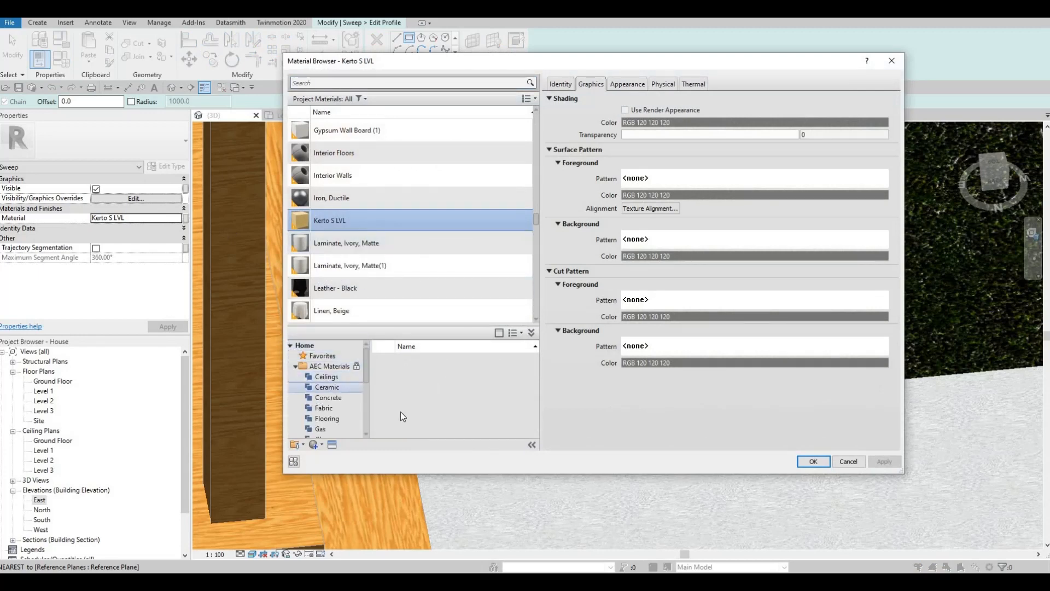
{"action": "scroll", "coordinate": [484, 425], "scroll_direction": "down", "scroll_amount": 1}
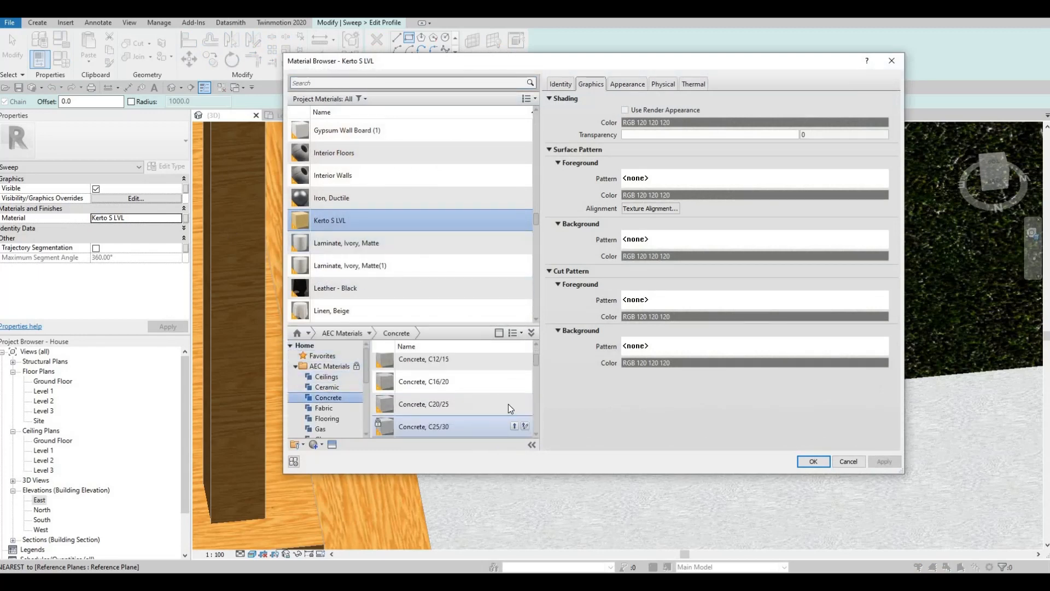
{"action": "left_click", "coordinate": [514, 403]}
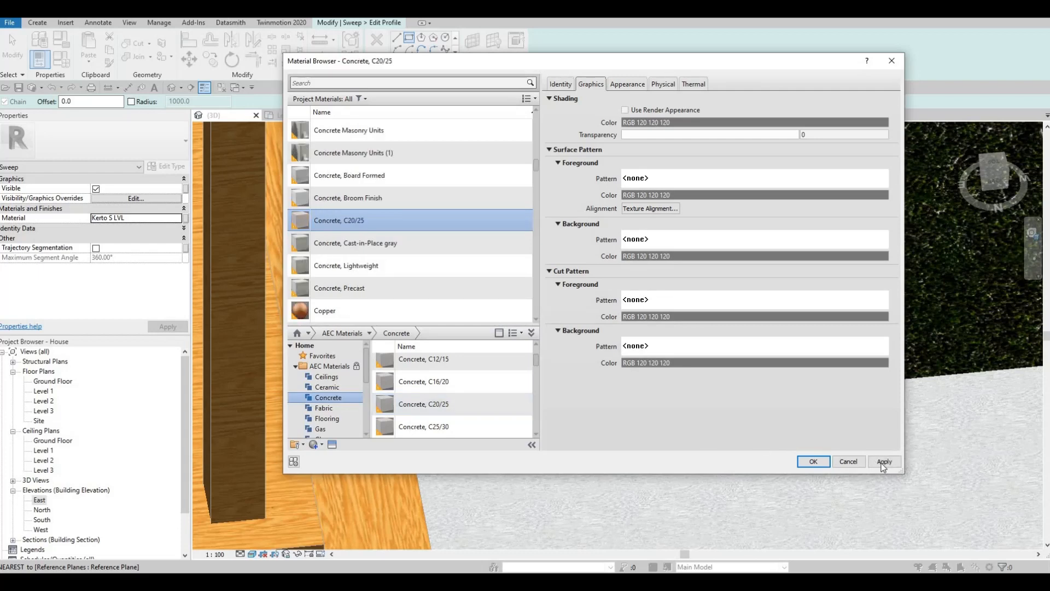
{"action": "left_click", "coordinate": [815, 462]}
{"action": "key", "text": "Return"}
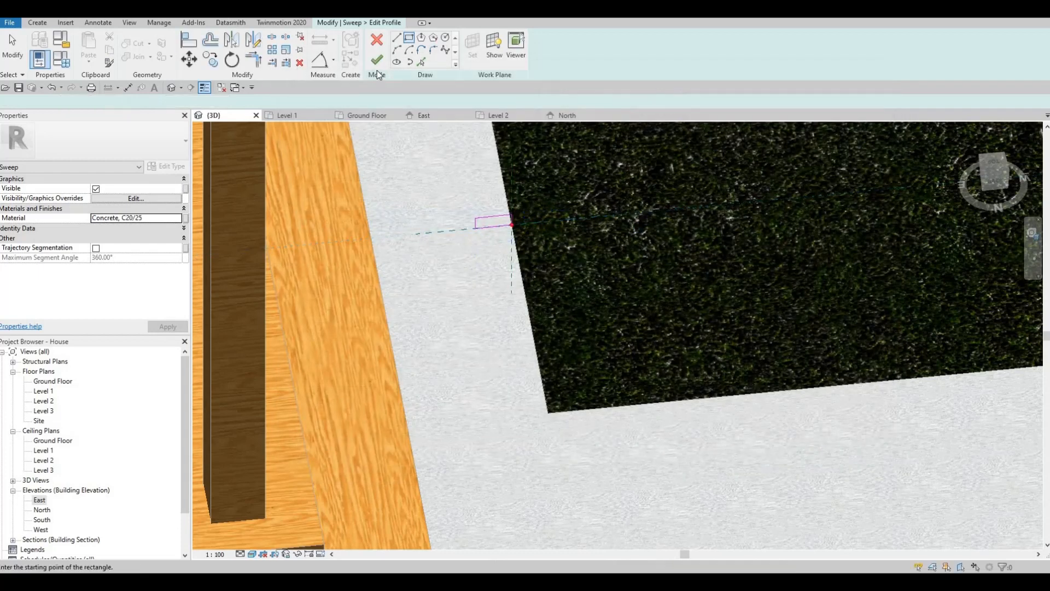
Complete the profile and the sweep to form the concrete edging along the grass, and clear the selection.
{"action": "left_click", "coordinate": [376, 59]}
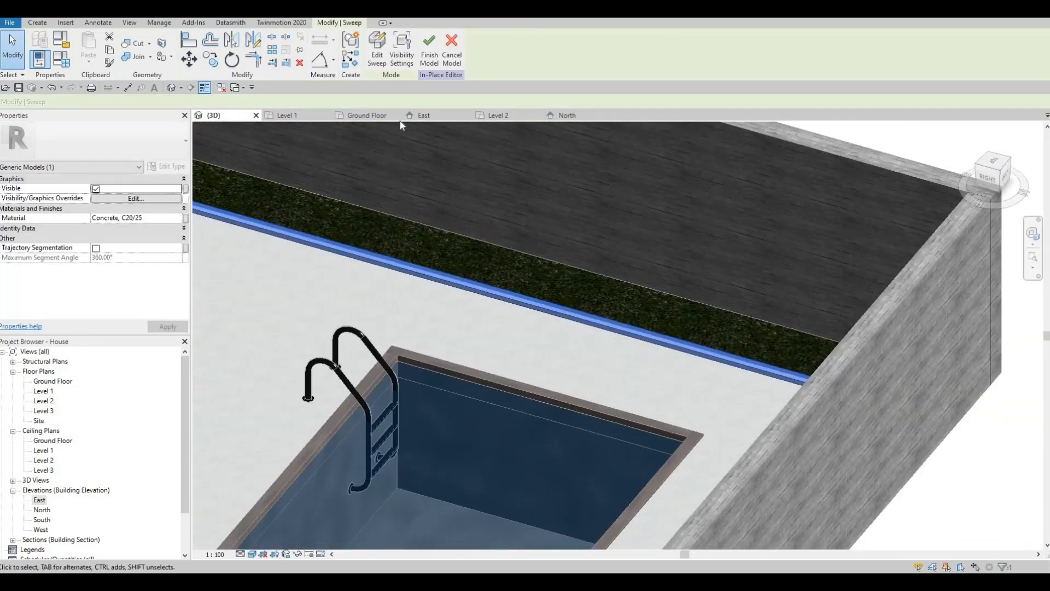
{"action": "key", "text": "Escape"}
{"action": "left_click", "coordinate": [390, 57]}
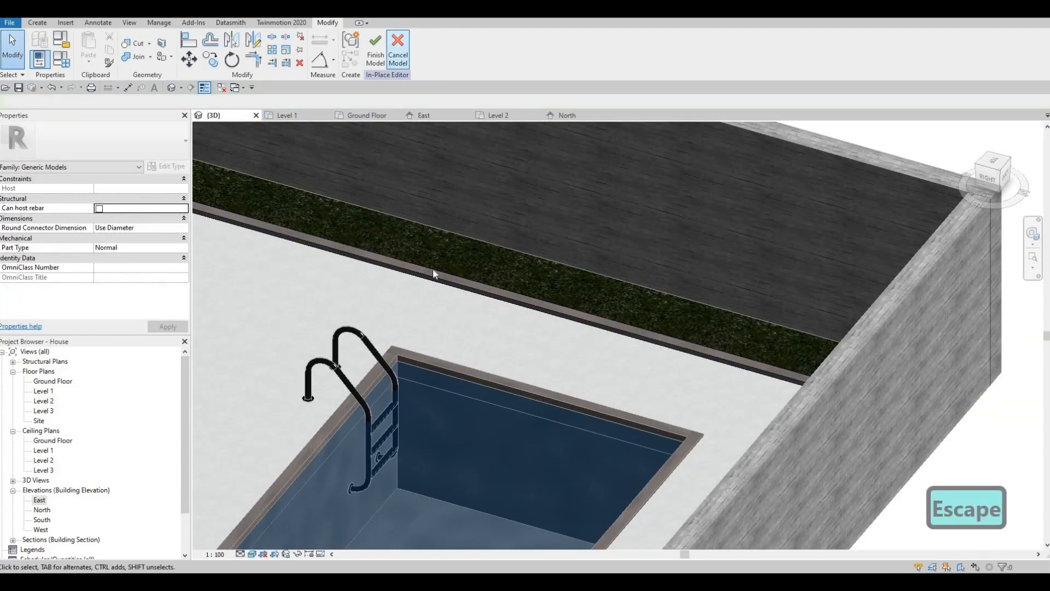
Finish the in-place model of the concrete edging and return to the project.
{"action": "middle_click_drag", "start_coordinate": [601, 311], "coordinate": [610, 406], "text": "shift"}
{"action": "scroll", "coordinate": [685, 362], "scroll_direction": "up", "scroll_amount": 3}
{"action": "key", "text": "F1"}
{"action": "key", "text": "F1"}
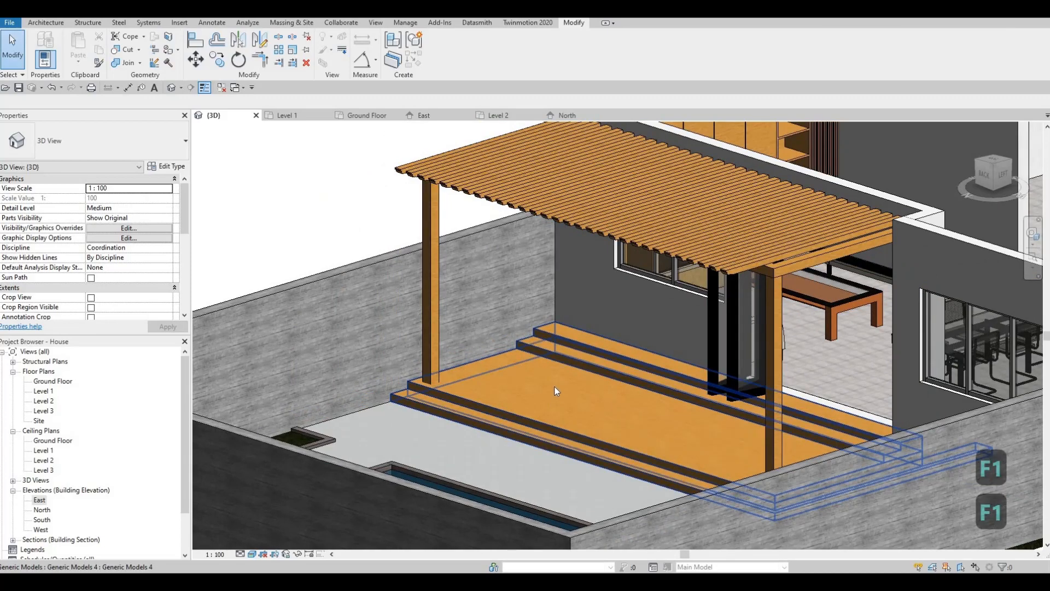
Examine the pergola, deck, pool and concrete edging from several angles, ending with an overview of the whole house.
{"action": "middle_click_drag", "start_coordinate": [602, 383], "coordinate": [606, 380]}
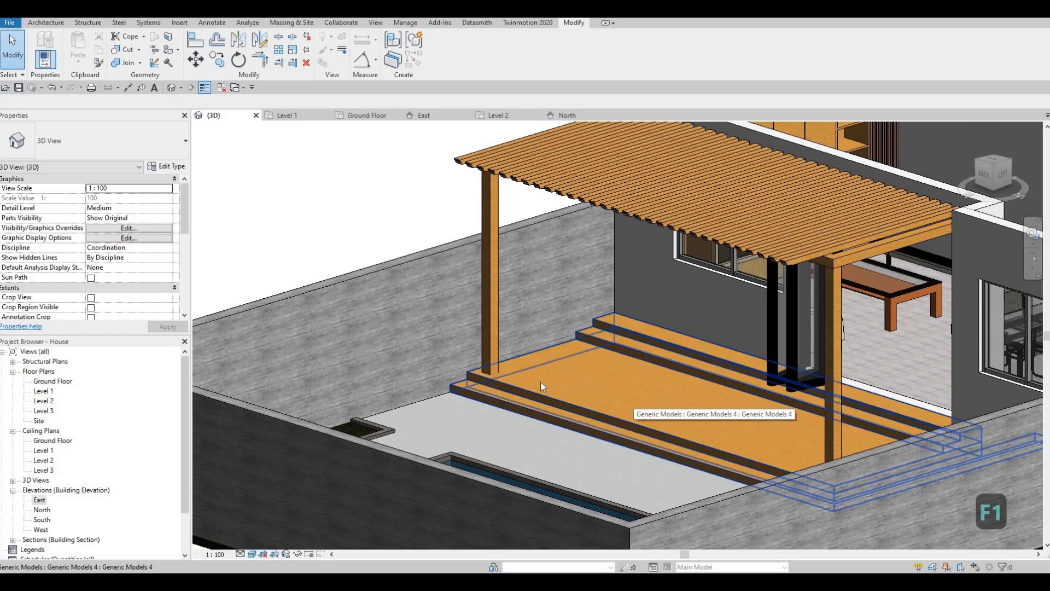
{"action": "middle_click_drag", "start_coordinate": [466, 454], "coordinate": [529, 320]}
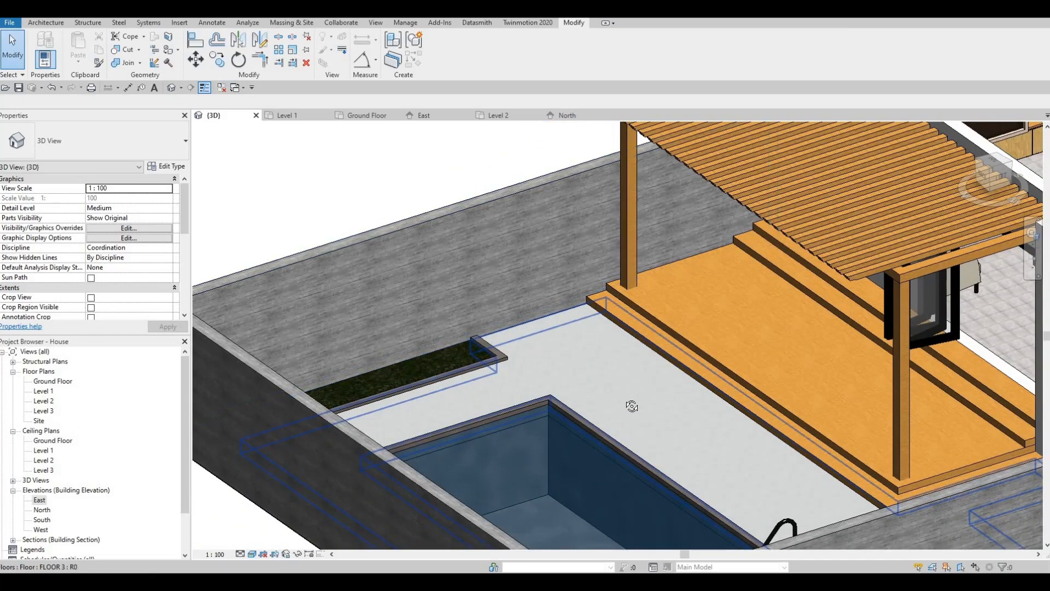
{"action": "middle_click_drag", "start_coordinate": [688, 411], "coordinate": [560, 333], "text": "shift"}
{"action": "scroll", "coordinate": [610, 349], "scroll_direction": "down", "scroll_amount": 1}
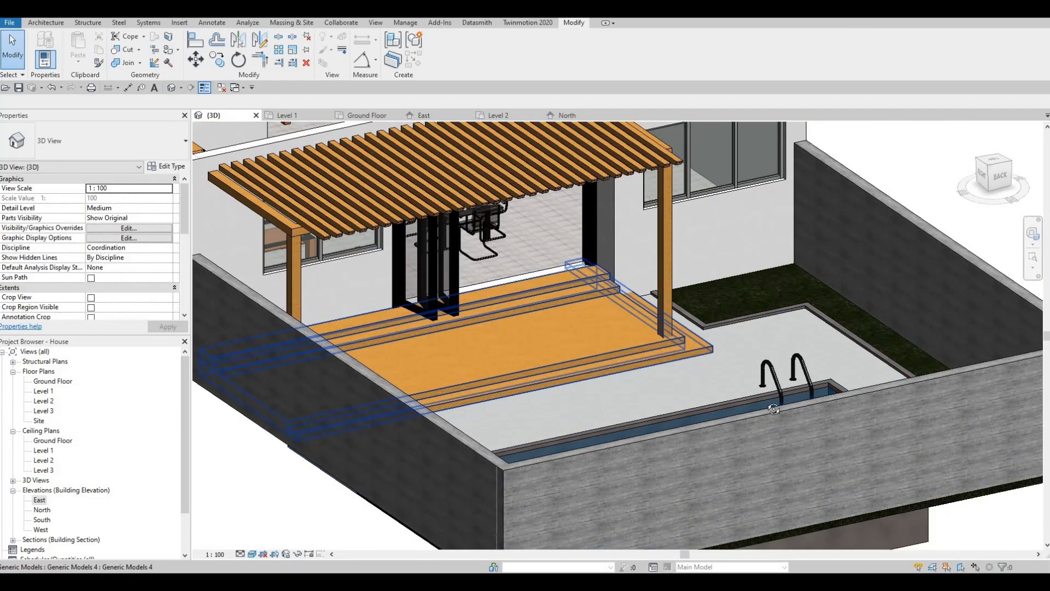
{"action": "middle_click_drag", "start_coordinate": [774, 410], "coordinate": [721, 340], "text": "shift"}
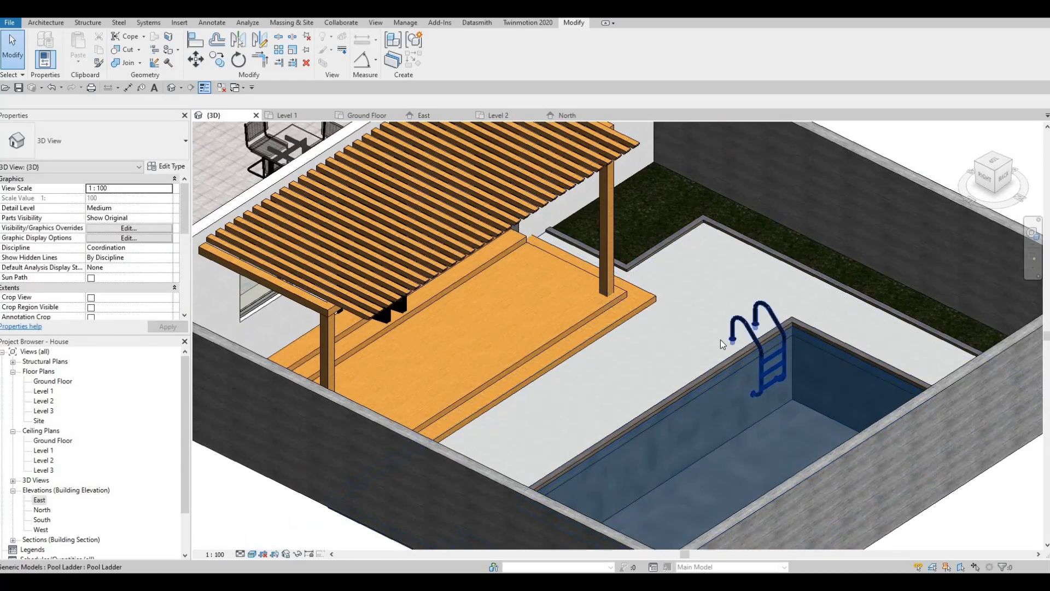
{"action": "middle_click_drag", "start_coordinate": [842, 376], "coordinate": [703, 264], "text": "shift"}
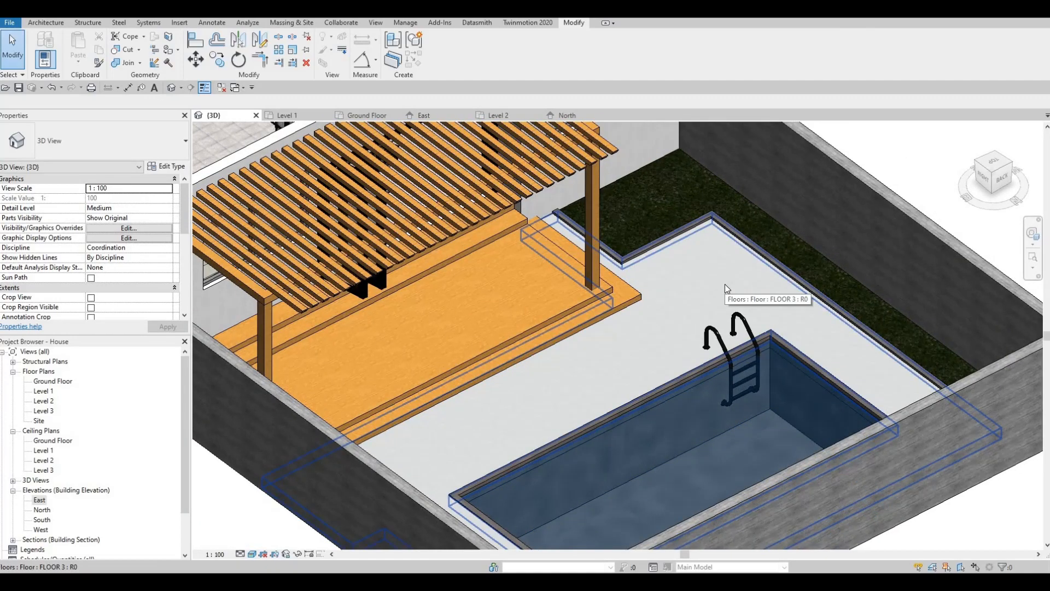
{"action": "key", "text": "F1"}
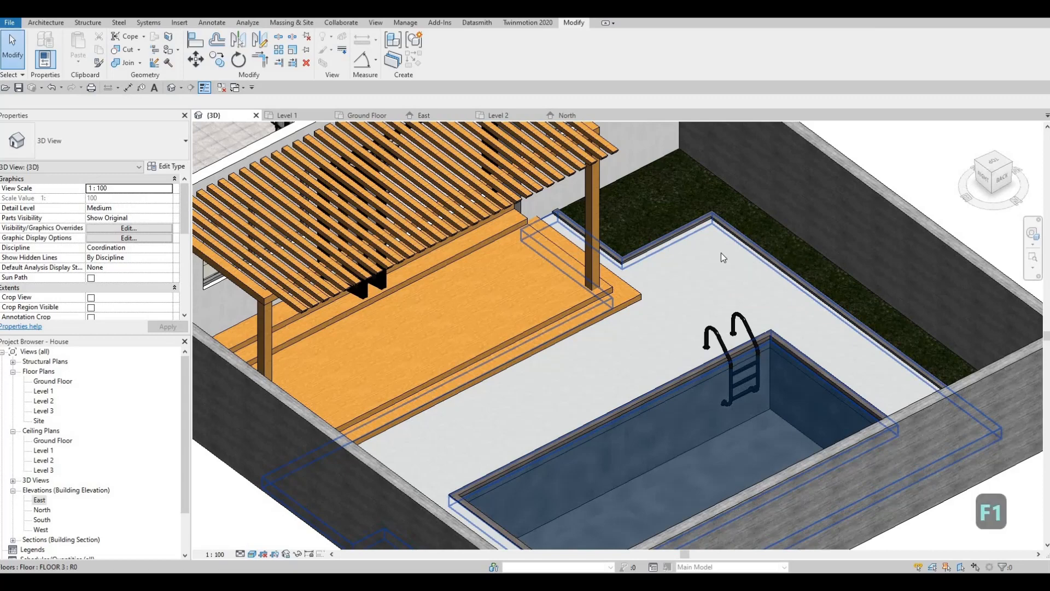
{"action": "scroll", "coordinate": [825, 300], "scroll_direction": "down", "scroll_amount": 1}
{"action": "middle_click_drag", "start_coordinate": [826, 239], "coordinate": [814, 298]}
{"action": "scroll", "coordinate": [814, 298], "scroll_direction": "down", "scroll_amount": 1}
{"action": "middle_click_drag", "start_coordinate": [649, 348], "coordinate": [763, 321]}
{"action": "scroll", "coordinate": [764, 322], "scroll_direction": "down", "scroll_amount": 1}
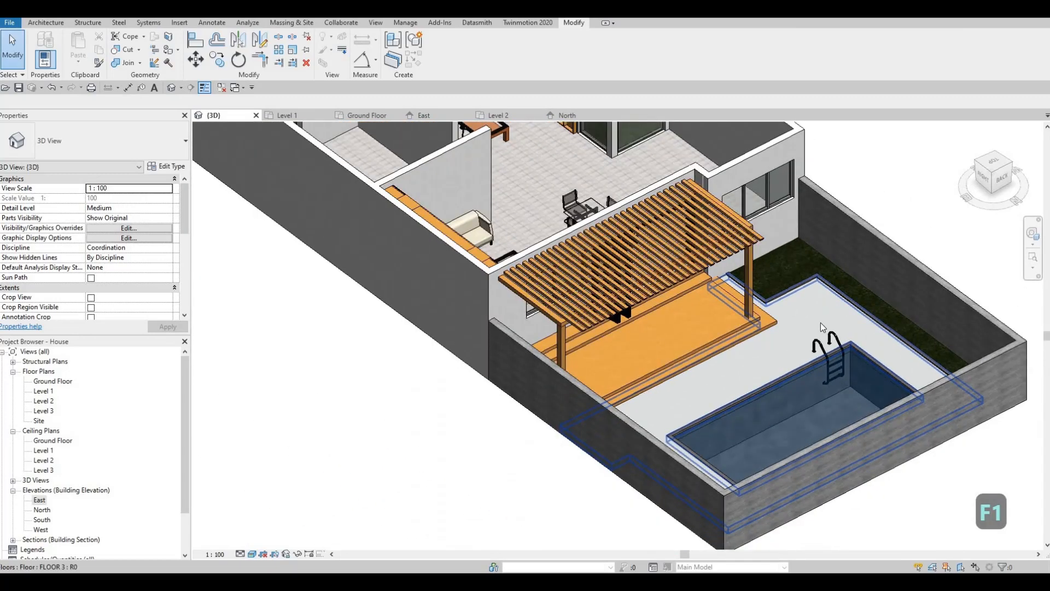
{"action": "middle_click_drag", "start_coordinate": [748, 357], "coordinate": [840, 345]}
{"action": "scroll", "coordinate": [830, 361], "scroll_direction": "down", "scroll_amount": 2}
{"action": "middle_click_drag", "start_coordinate": [766, 365], "coordinate": [689, 404]}
{"action": "middle_click_drag", "start_coordinate": [688, 404], "coordinate": [700, 369], "text": "shift"}
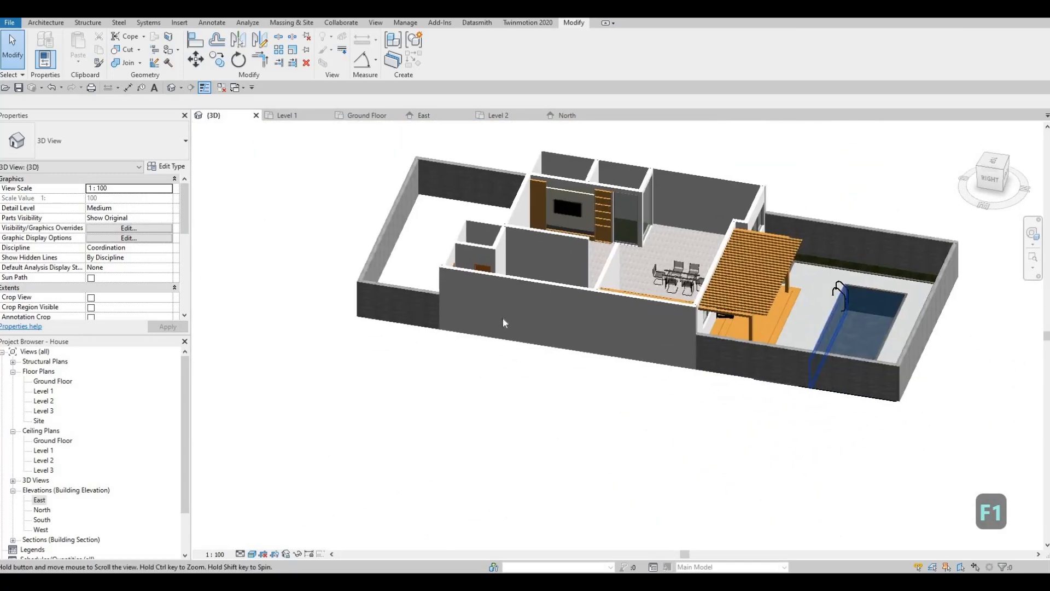
Copy the structure layer's material name from the boundary wall type EXTERIOR WALL 2, leaving the type unchanged, and clear the selection.
{"action": "left_click", "coordinate": [711, 350]}
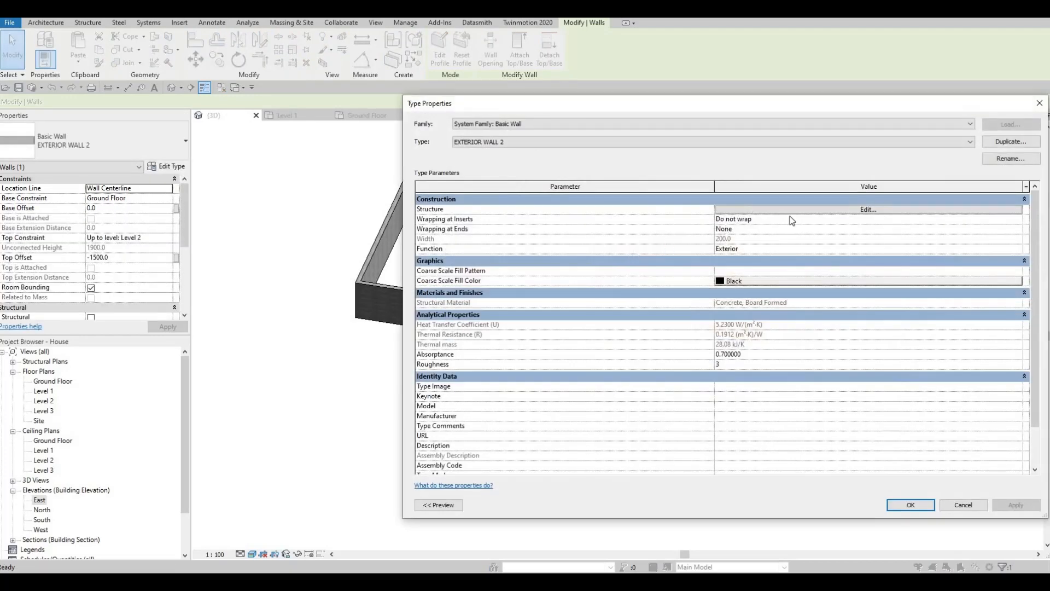
{"action": "left_click", "coordinate": [818, 209]}
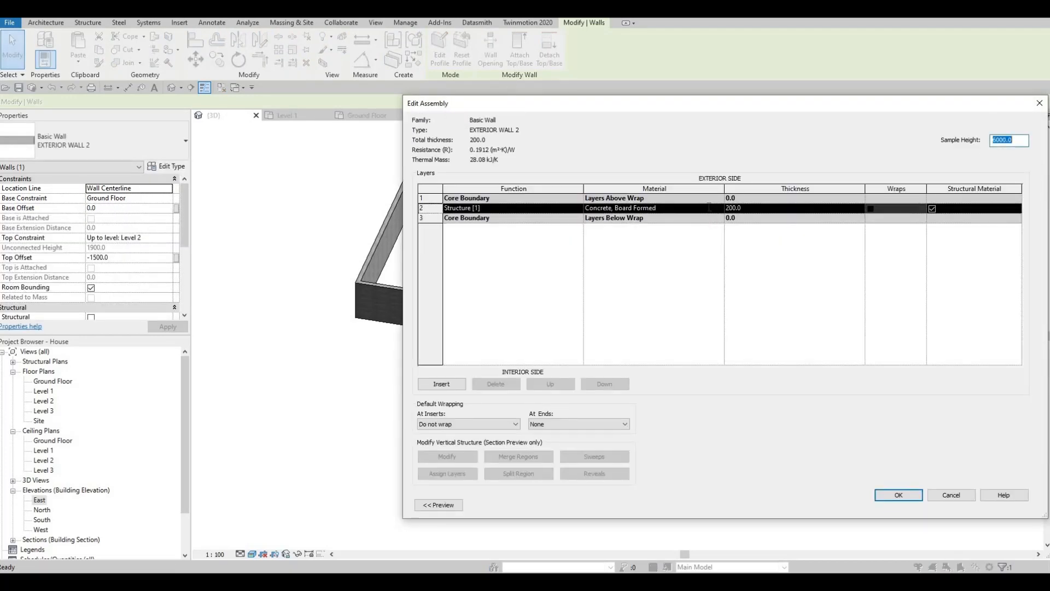
{"action": "left_click", "coordinate": [709, 208]}
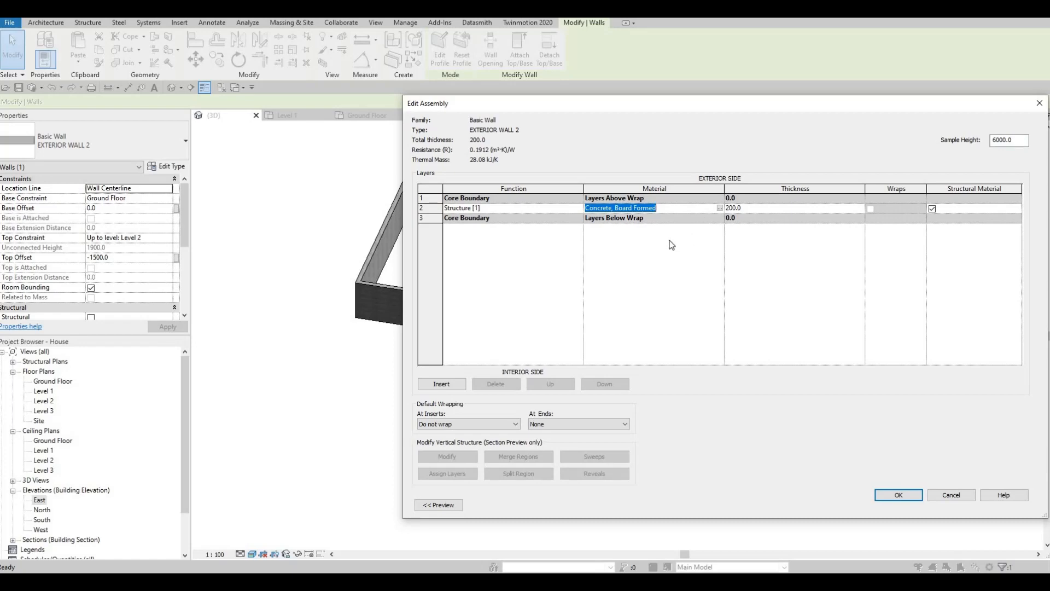
{"action": "key", "text": "ctrl+c"}
{"action": "key", "text": "Escape"}
{"action": "key", "text": "Escape"}
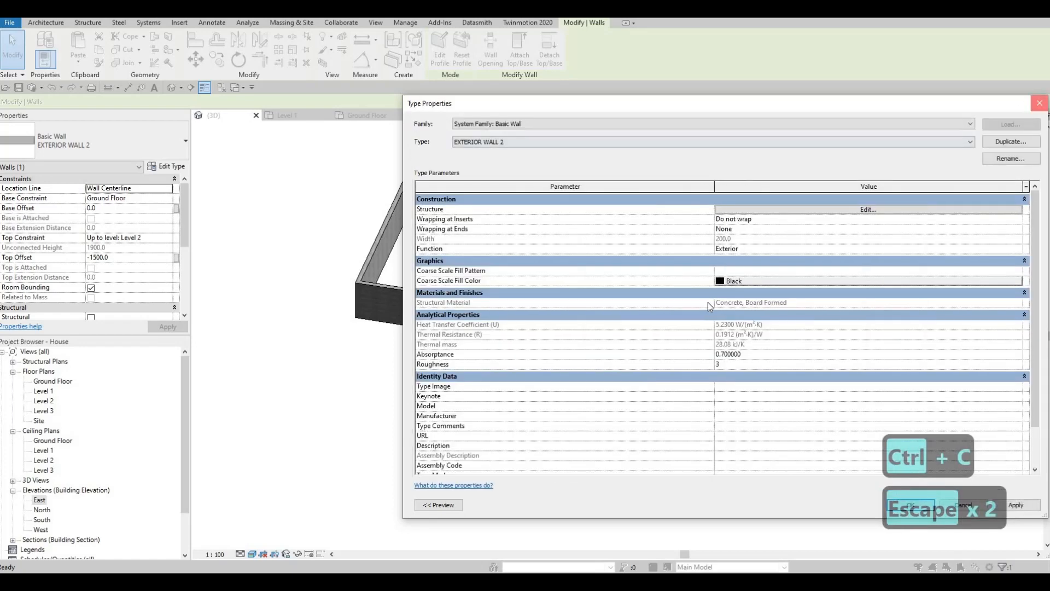
{"action": "key", "text": "Escape"}
{"action": "left_click", "coordinate": [304, 179]}
Split the outer face of the house's long side wall with a horizontal line joining the top corners of the adjoining boundary walls.
{"action": "middle_click_drag", "start_coordinate": [426, 247], "coordinate": [487, 255], "text": "shift"}
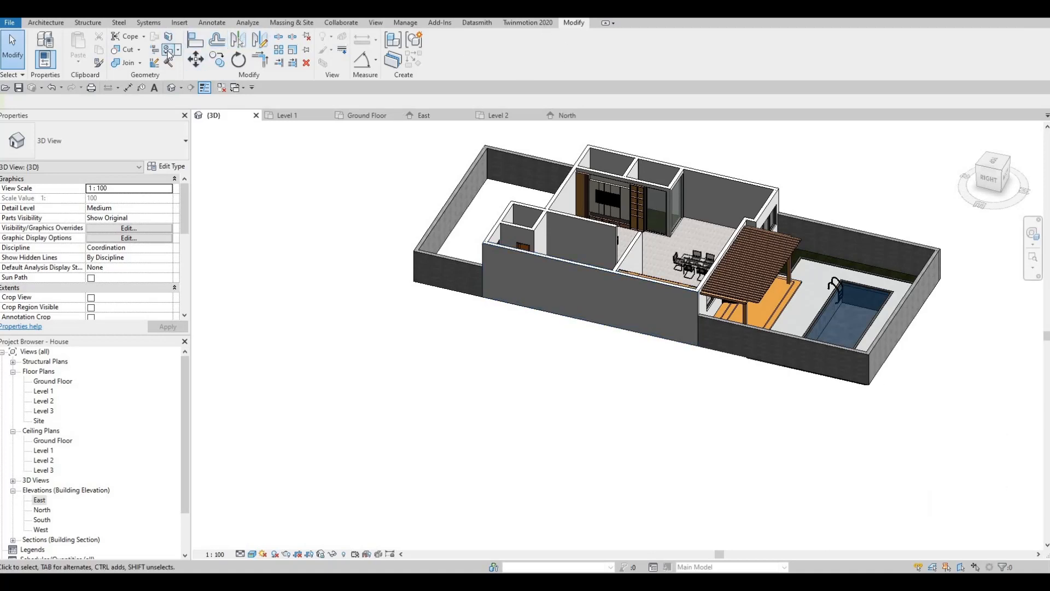
{"action": "left_click", "coordinate": [573, 291]}
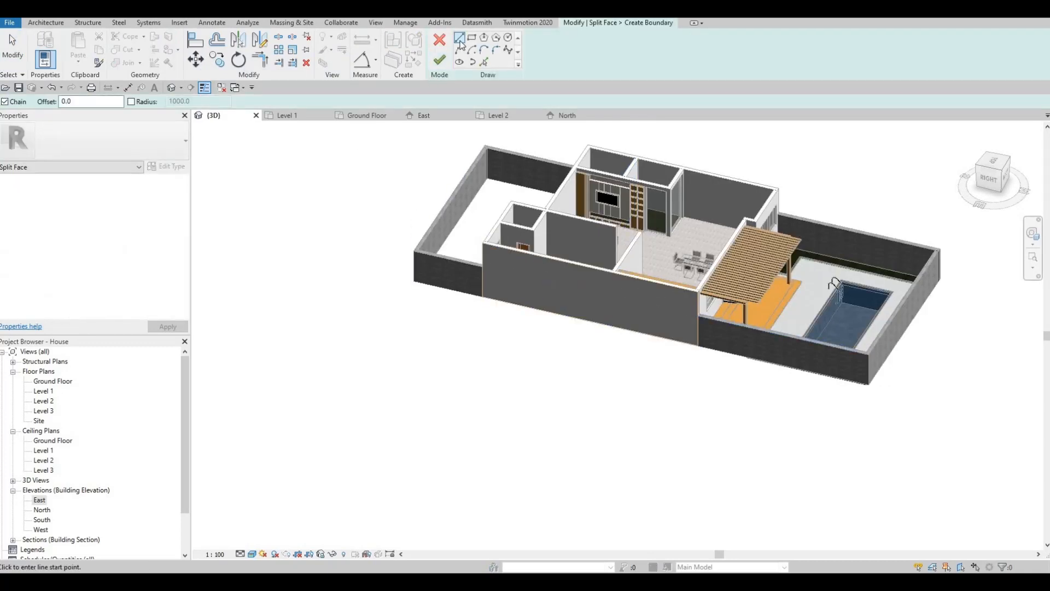
{"action": "left_click", "coordinate": [478, 282]}
{"action": "scroll", "coordinate": [482, 306], "scroll_direction": "up", "scroll_amount": 5}
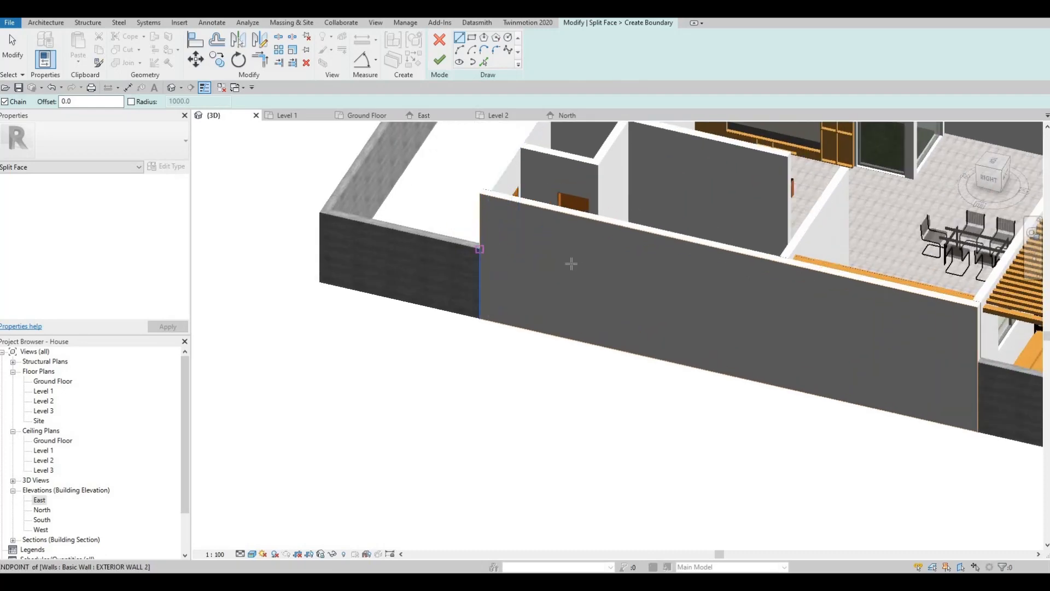
{"action": "scroll", "coordinate": [875, 311], "scroll_direction": "down", "scroll_amount": 3}
{"action": "left_click", "coordinate": [875, 337]}
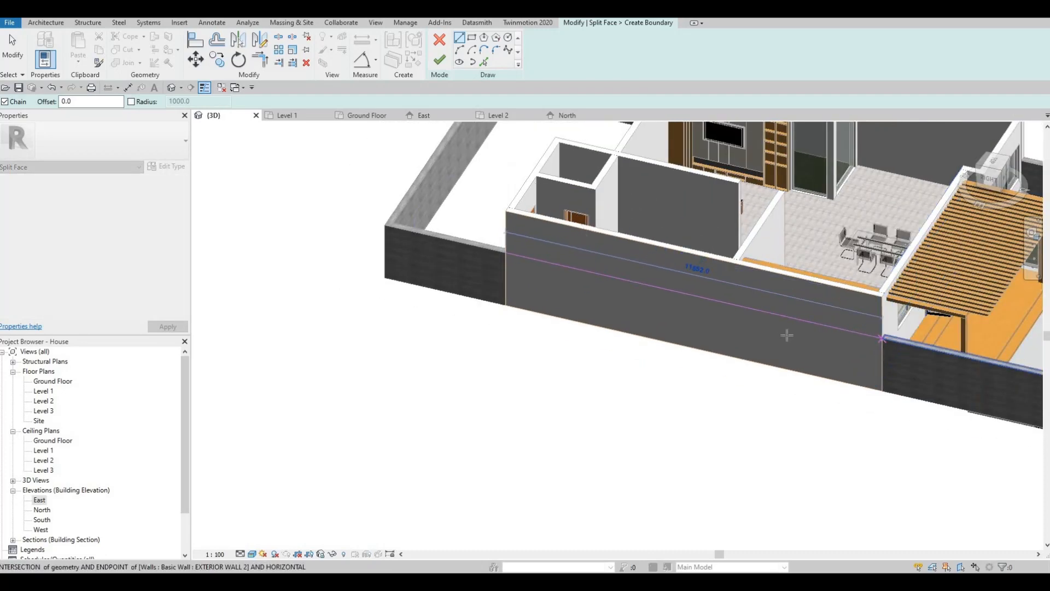
{"action": "key", "text": "Escape"}
{"action": "left_click", "coordinate": [444, 58]}
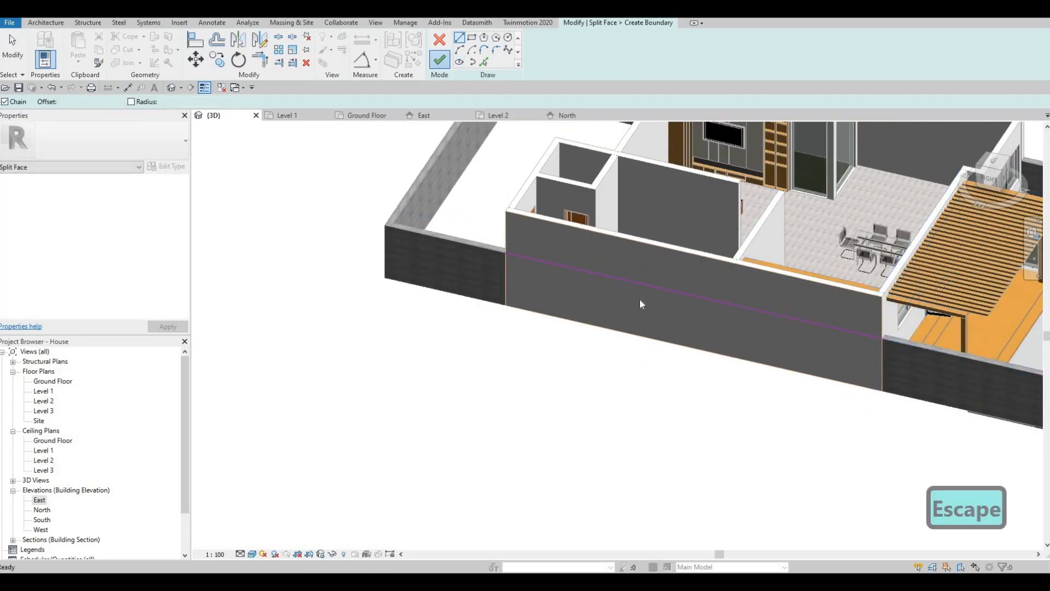
{"action": "key", "text": "Escape"}
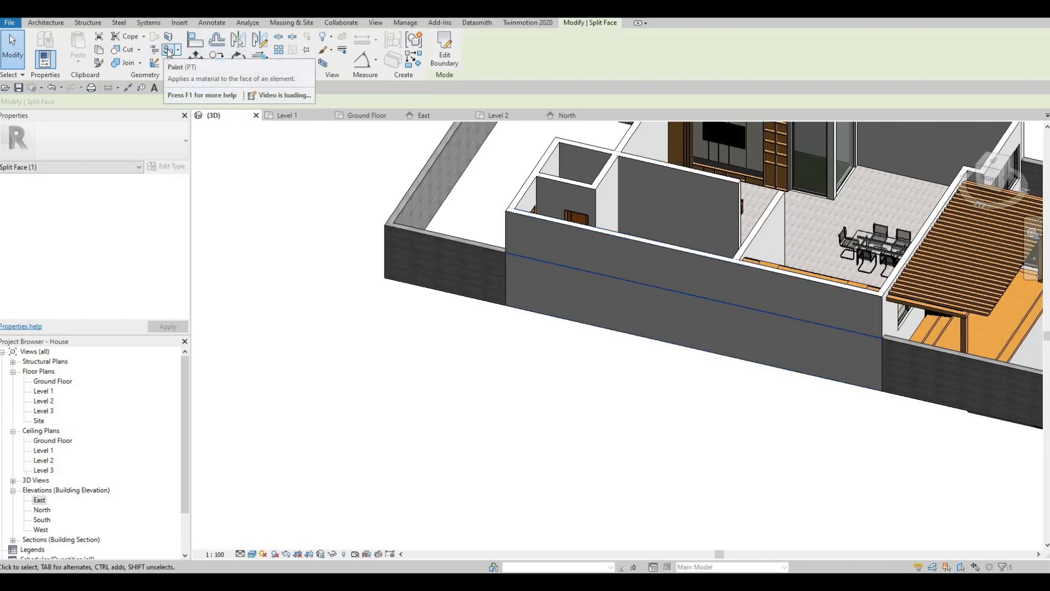
Paint the lower region of the split side wall face with the material Concrete, Board Formed.
{"action": "left_click", "coordinate": [181, 61]}
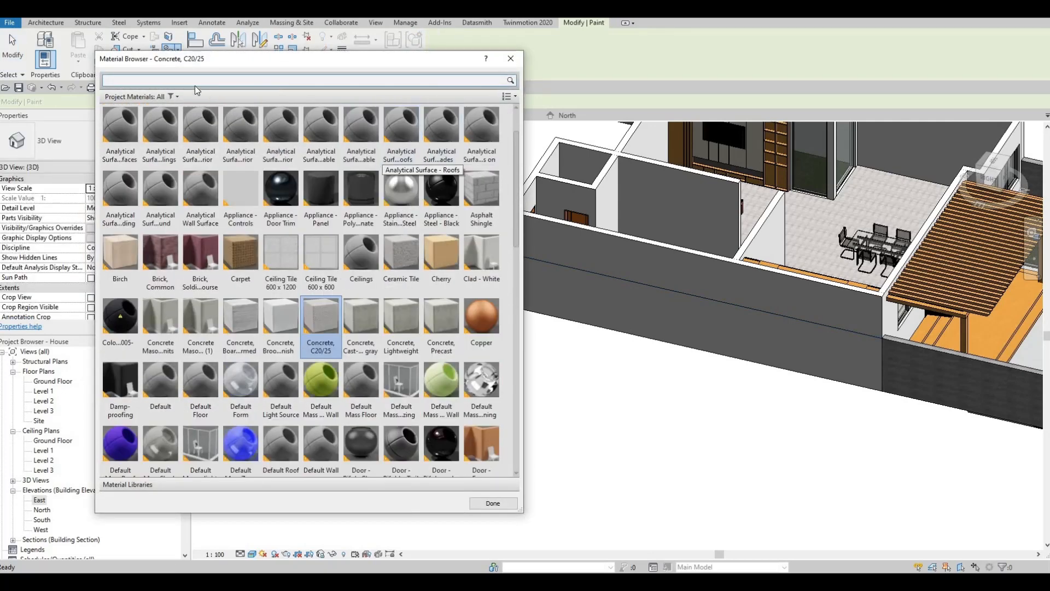
{"action": "left_click", "coordinate": [187, 80]}
{"action": "key", "text": "ctrl+v"}
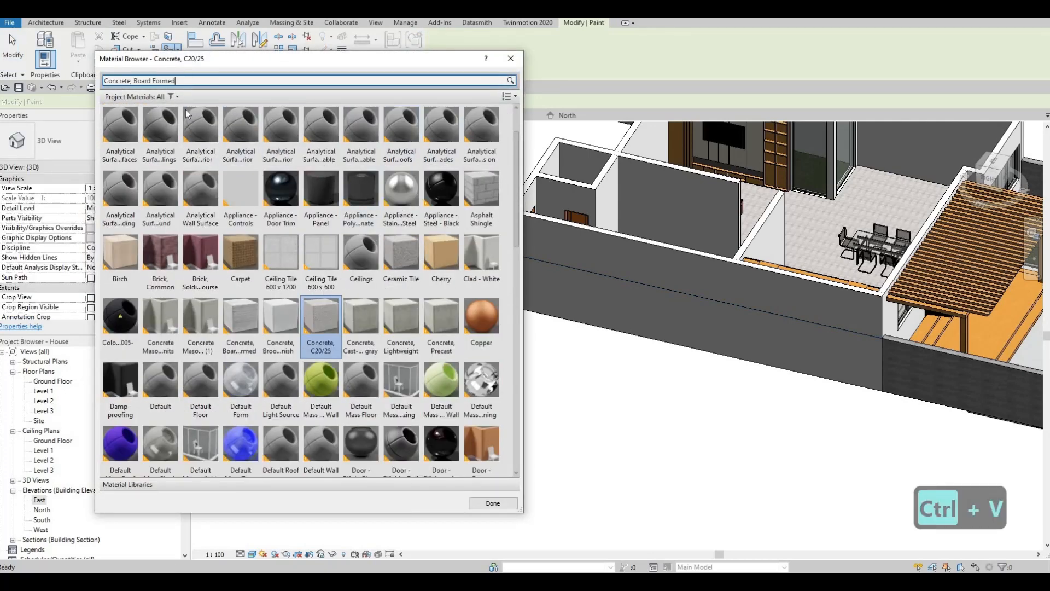
{"action": "left_click", "coordinate": [130, 139]}
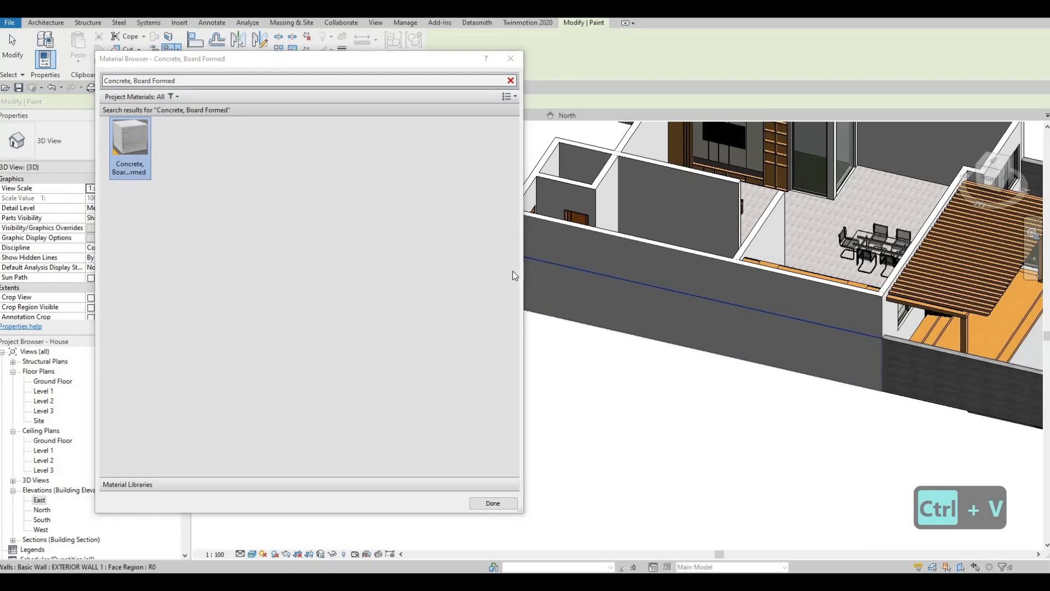
{"action": "left_click", "coordinate": [668, 320]}
{"action": "key", "text": "Escape"}
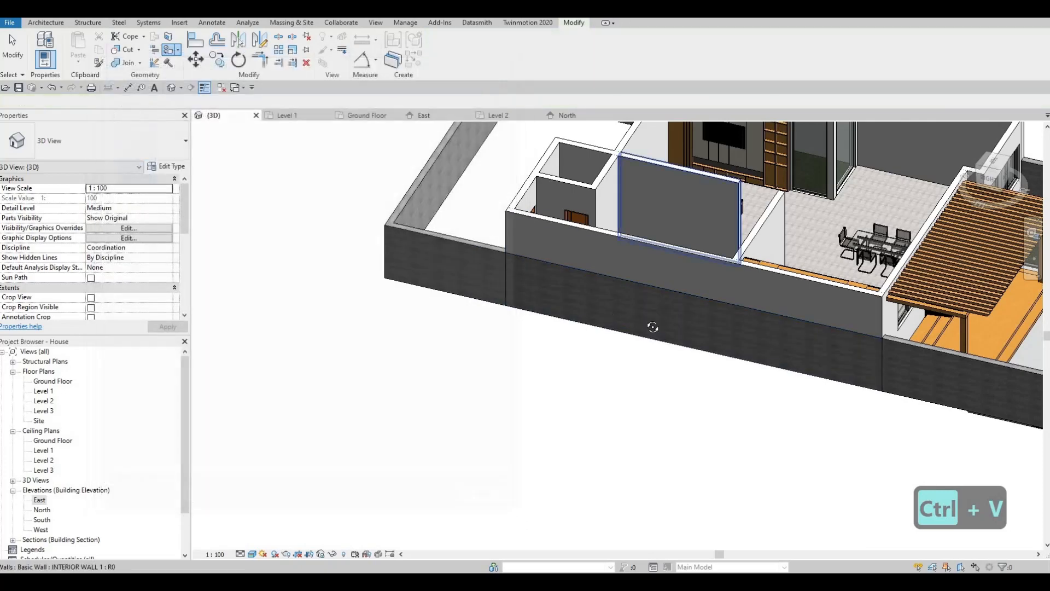
Inspect the opposite side wall in 3D and open the Level 1 floor plan at the exterior wall corner on grid H.
{"action": "middle_click_drag", "start_coordinate": [654, 326], "coordinate": [560, 281], "text": "shift"}
{"action": "middle_click_drag", "start_coordinate": [941, 539], "coordinate": [599, 343]}
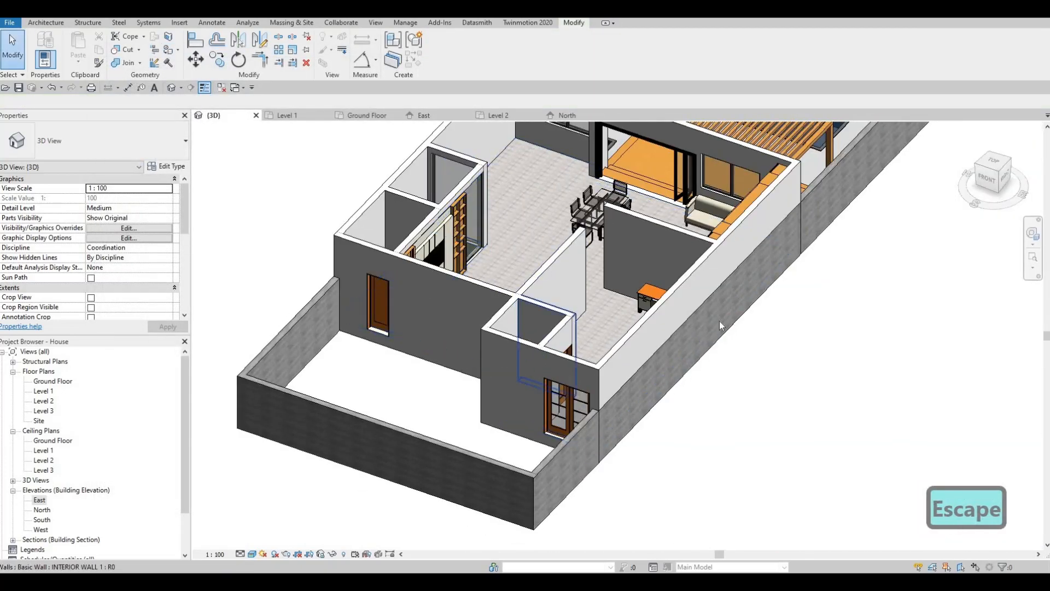
{"action": "middle_click_drag", "start_coordinate": [720, 321], "coordinate": [505, 275], "text": "shift"}
{"action": "scroll", "coordinate": [504, 275], "scroll_direction": "up", "scroll_amount": 4}
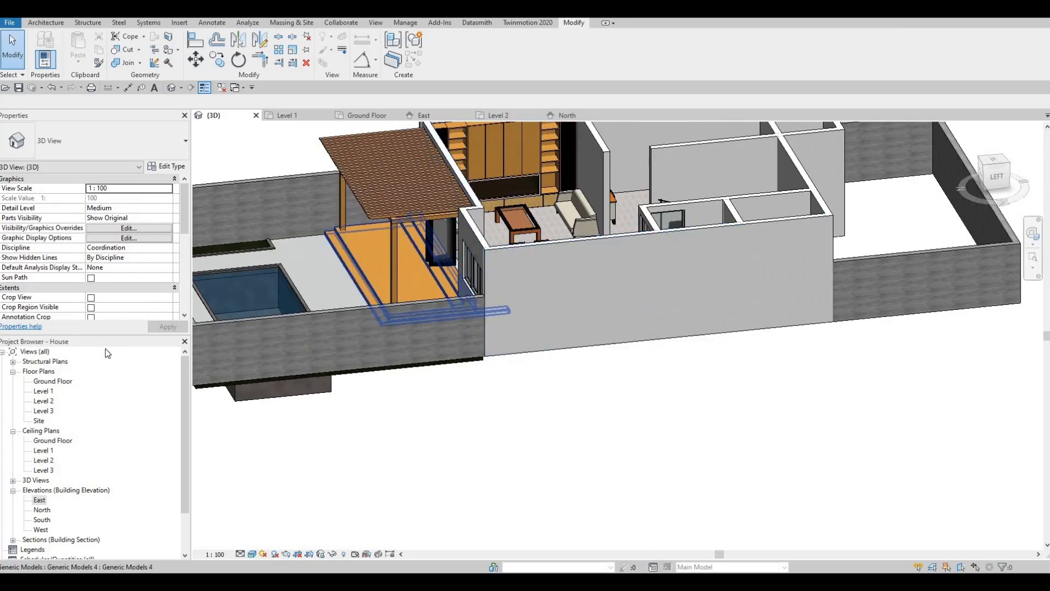
{"action": "double_click", "coordinate": [49, 391]}
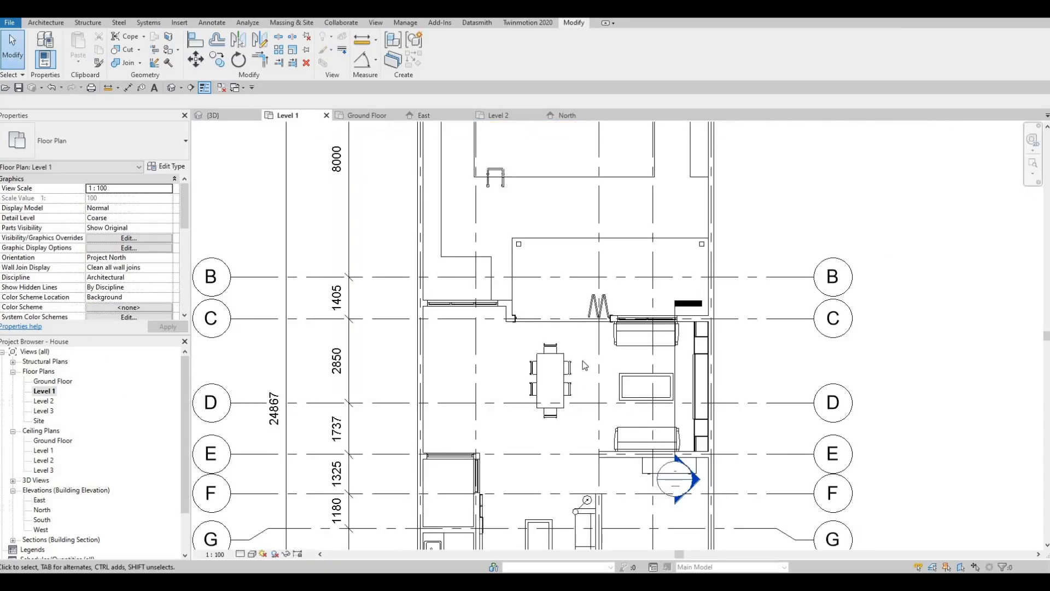
{"action": "scroll", "coordinate": [551, 332], "scroll_direction": "down", "scroll_amount": 3}
{"action": "scroll", "coordinate": [551, 333], "scroll_direction": "up", "scroll_amount": 2}
{"action": "scroll", "coordinate": [551, 333], "scroll_direction": "down", "scroll_amount": 2}
{"action": "scroll", "coordinate": [576, 372], "scroll_direction": "up", "scroll_amount": 6}
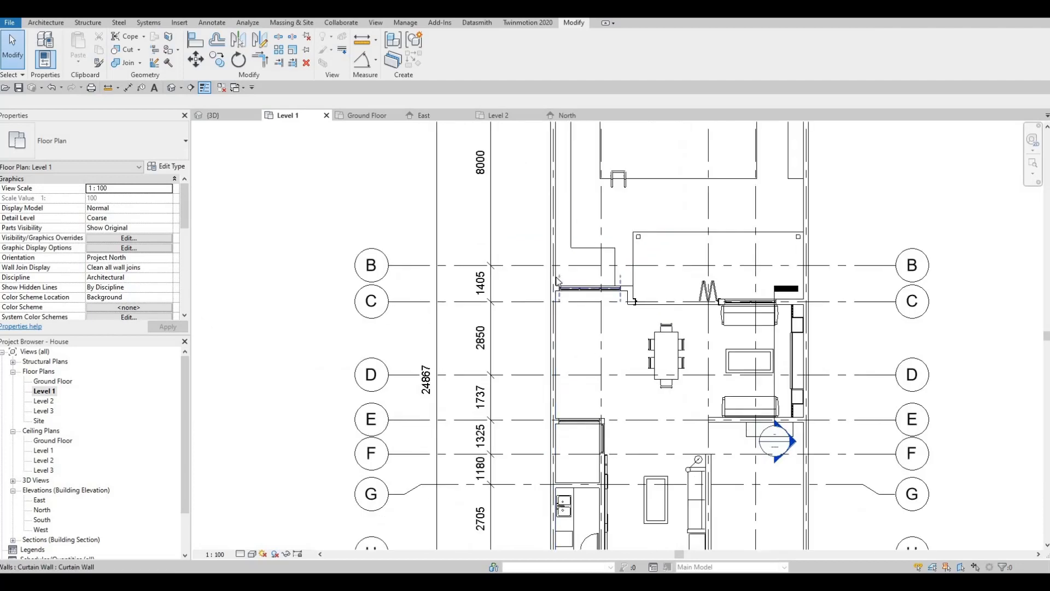
{"action": "scroll", "coordinate": [576, 372], "scroll_direction": "down", "scroll_amount": 5}
{"action": "middle_click_drag", "start_coordinate": [543, 471], "coordinate": [567, 203]}
{"action": "scroll", "coordinate": [586, 340], "scroll_direction": "up", "scroll_amount": 3}
Change the butt wall join at the exterior corner on grid H to its next configuration, so the long side wall runs through.
{"action": "left_click", "coordinate": [584, 343]}
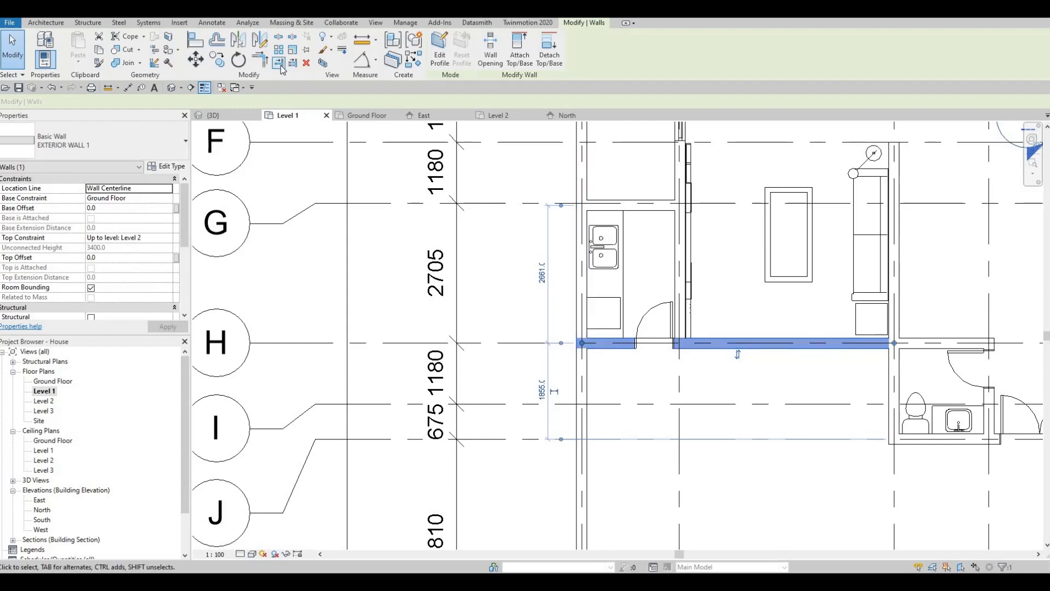
{"action": "left_click", "coordinate": [155, 64]}
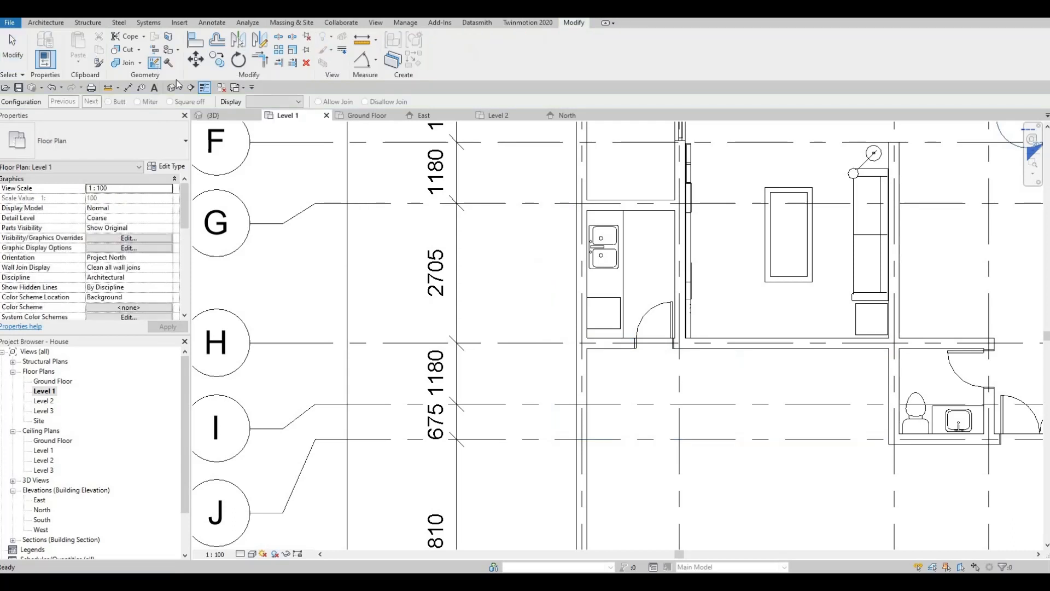
{"action": "left_click", "coordinate": [581, 364]}
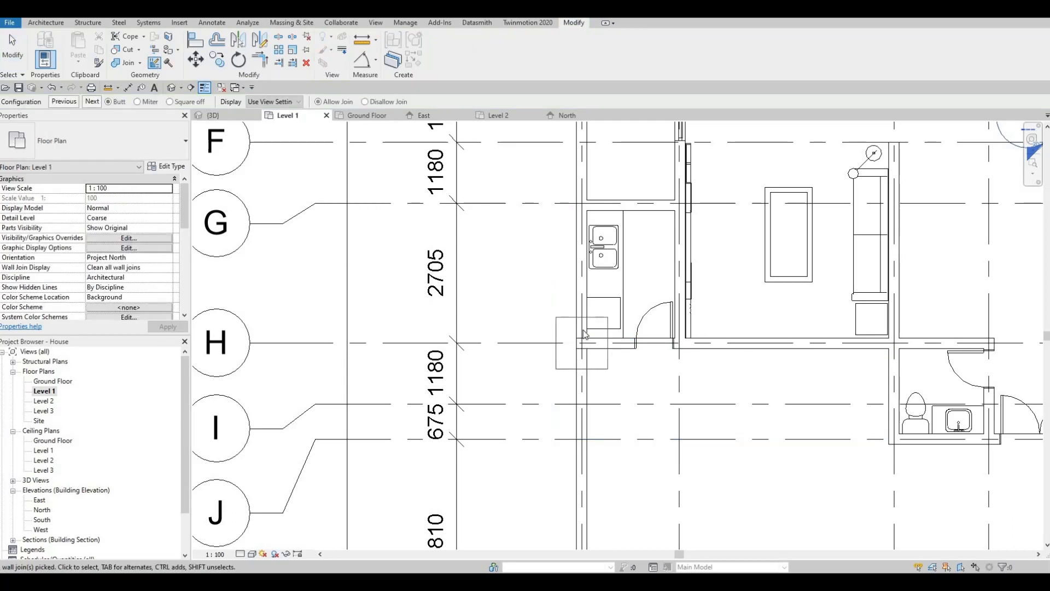
{"action": "scroll", "coordinate": [580, 359], "scroll_direction": "up", "scroll_amount": 2}
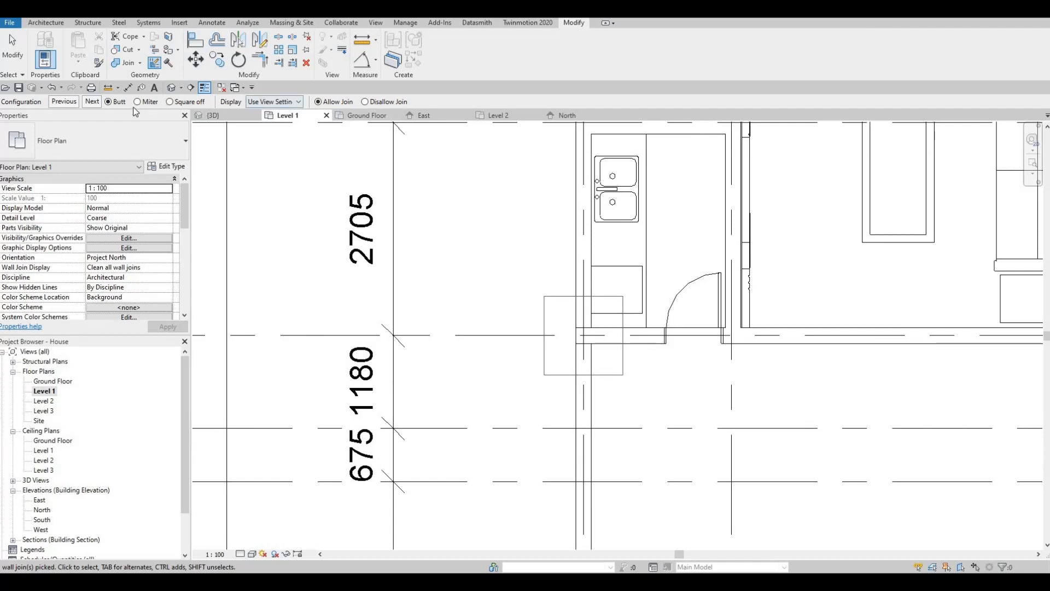
{"action": "left_click", "coordinate": [92, 102]}
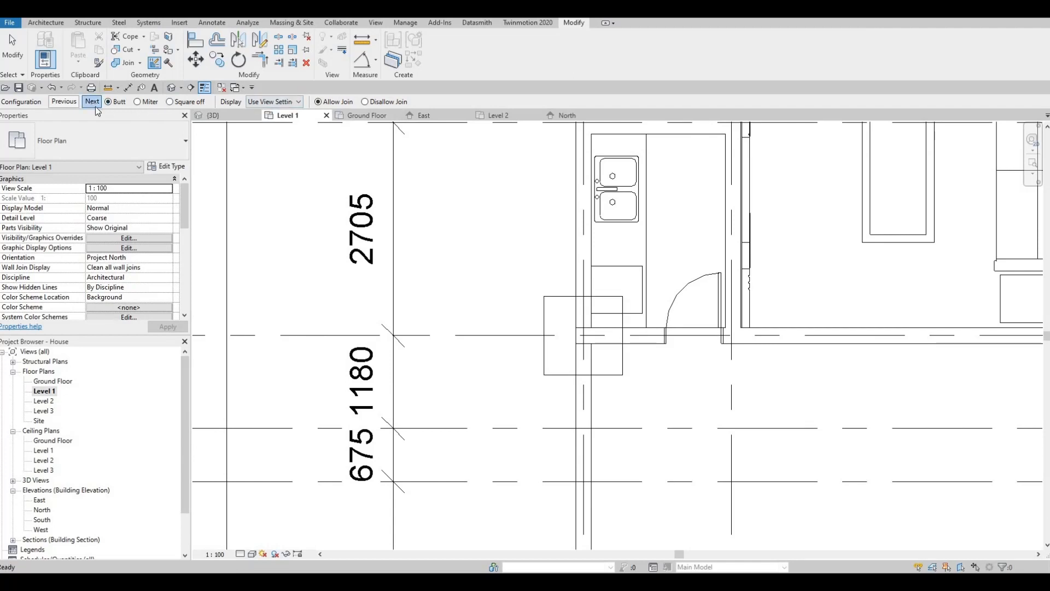
{"action": "key", "text": "Escape"}
{"action": "key", "text": "Escape"}
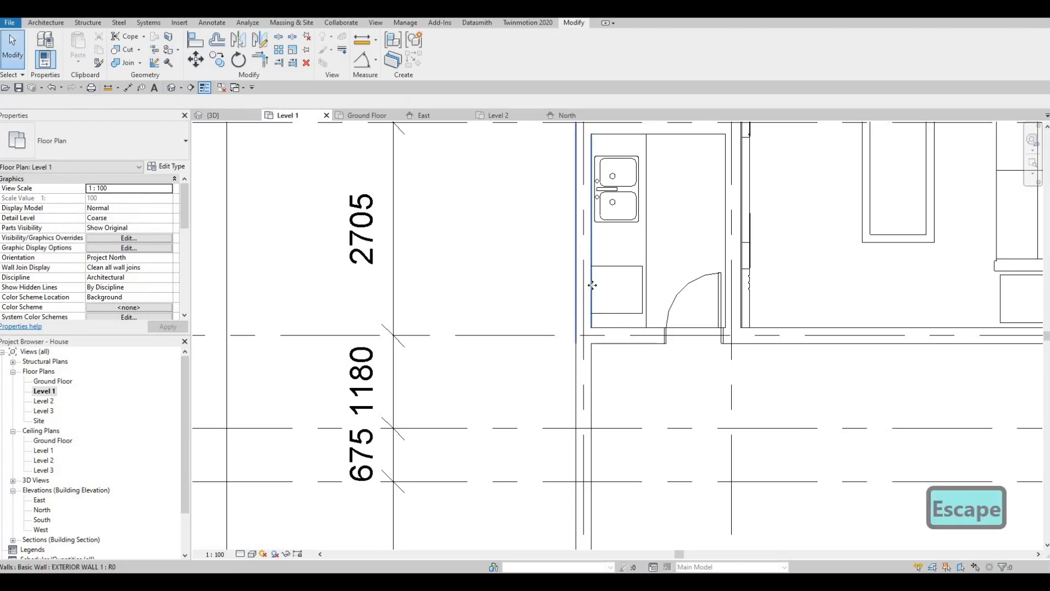
Return to the 3D view and split the opposite long side wall's outer face with a line joining the adjoining boundary walls' top corners.
{"action": "left_click", "coordinate": [589, 283]}
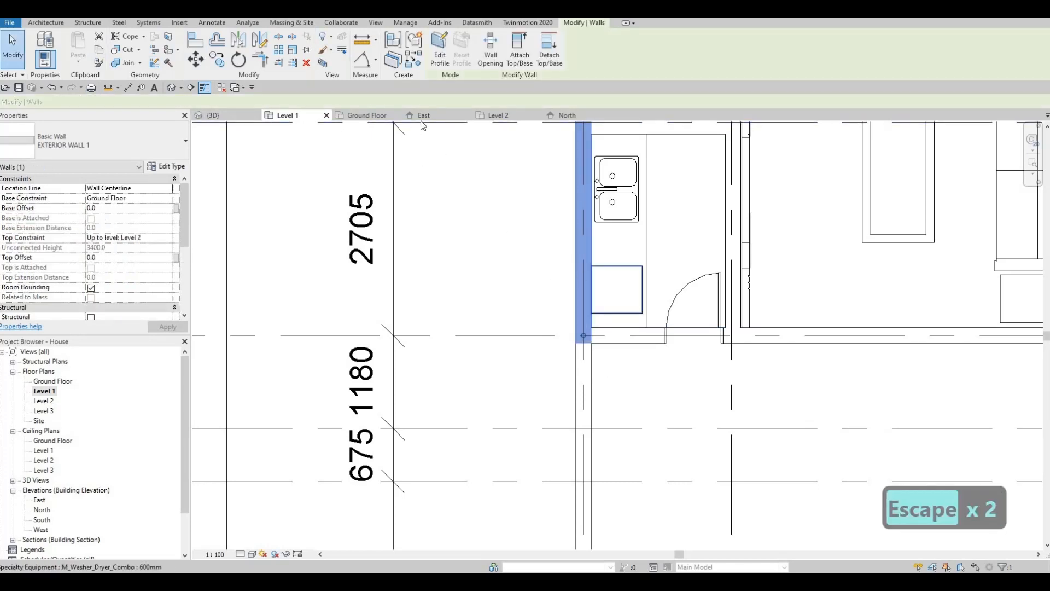
{"action": "left_click", "coordinate": [222, 119]}
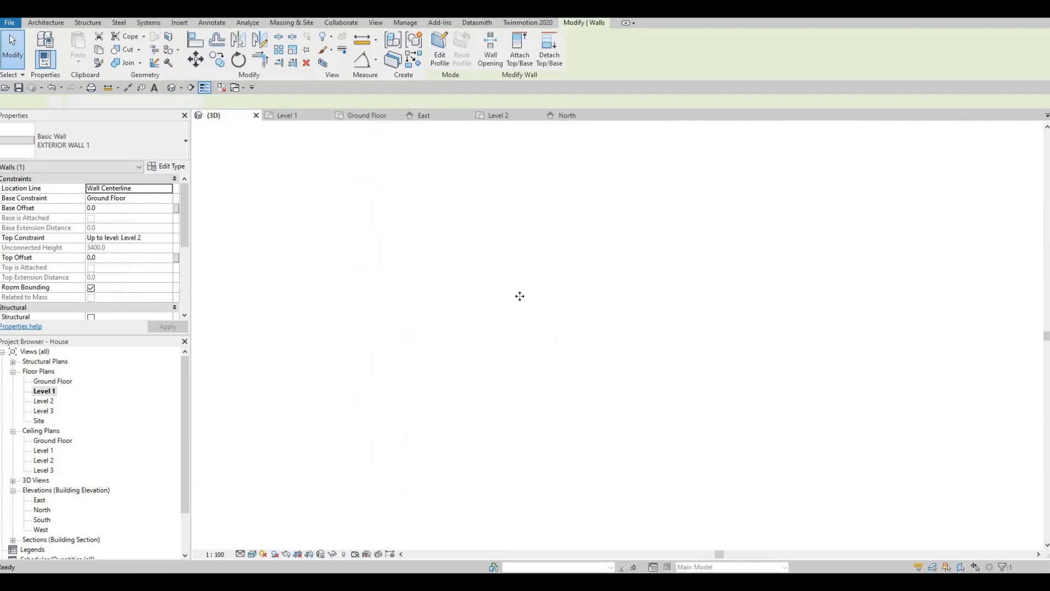
{"action": "key", "text": "Escape"}
{"action": "key", "text": "Escape"}
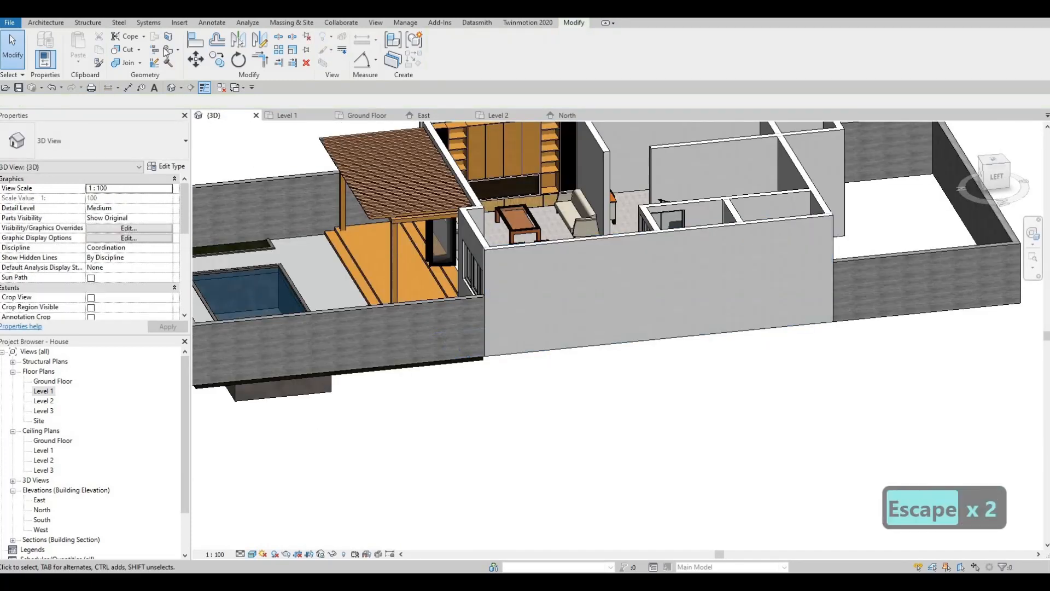
{"action": "left_click", "coordinate": [168, 39]}
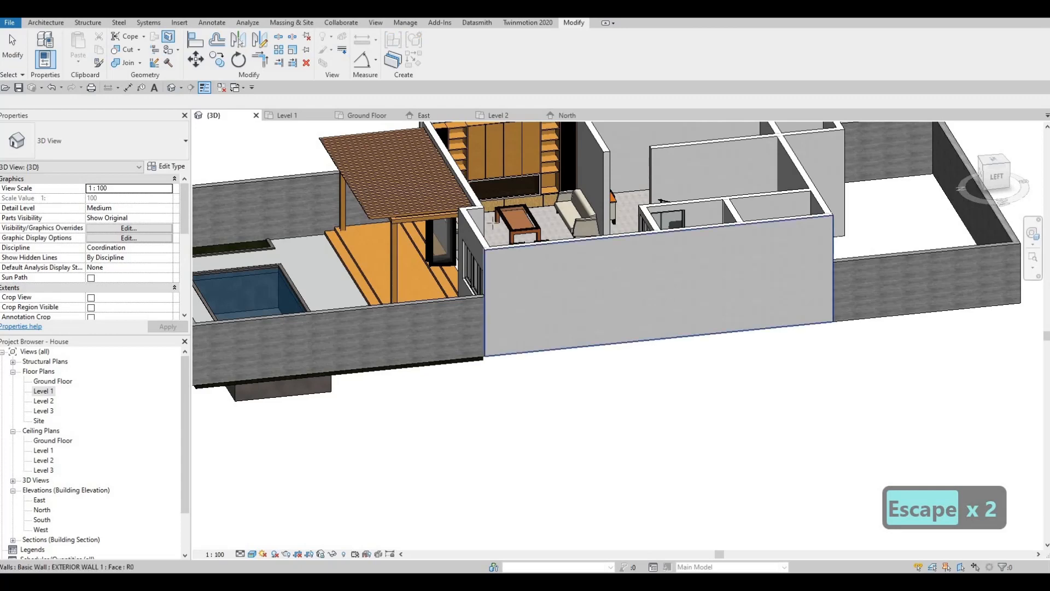
{"action": "left_click", "coordinate": [656, 281]}
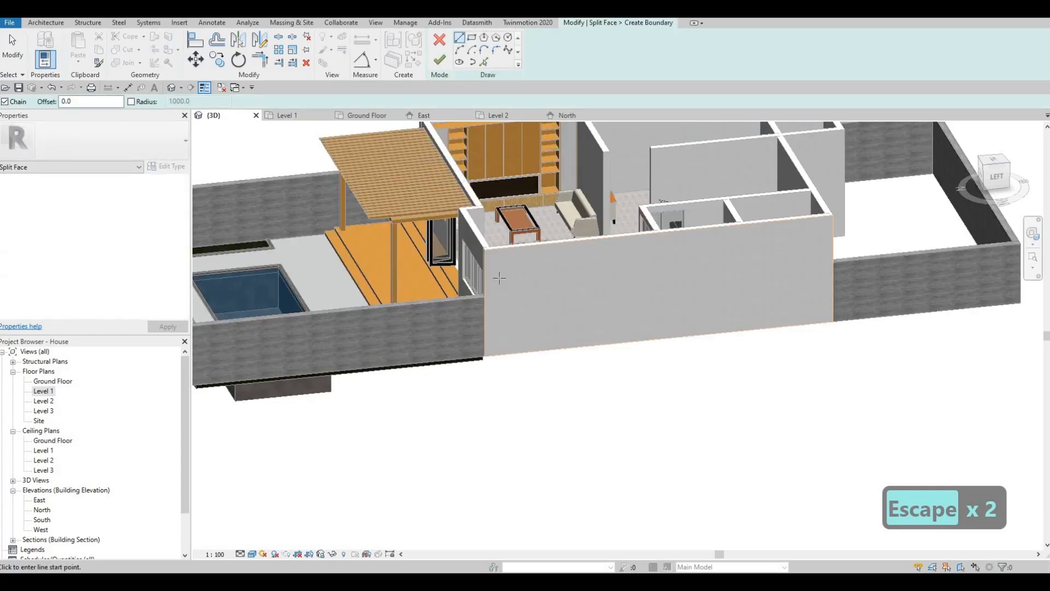
{"action": "scroll", "coordinate": [499, 278], "scroll_direction": "up", "scroll_amount": 2}
{"action": "left_click", "coordinate": [480, 300]}
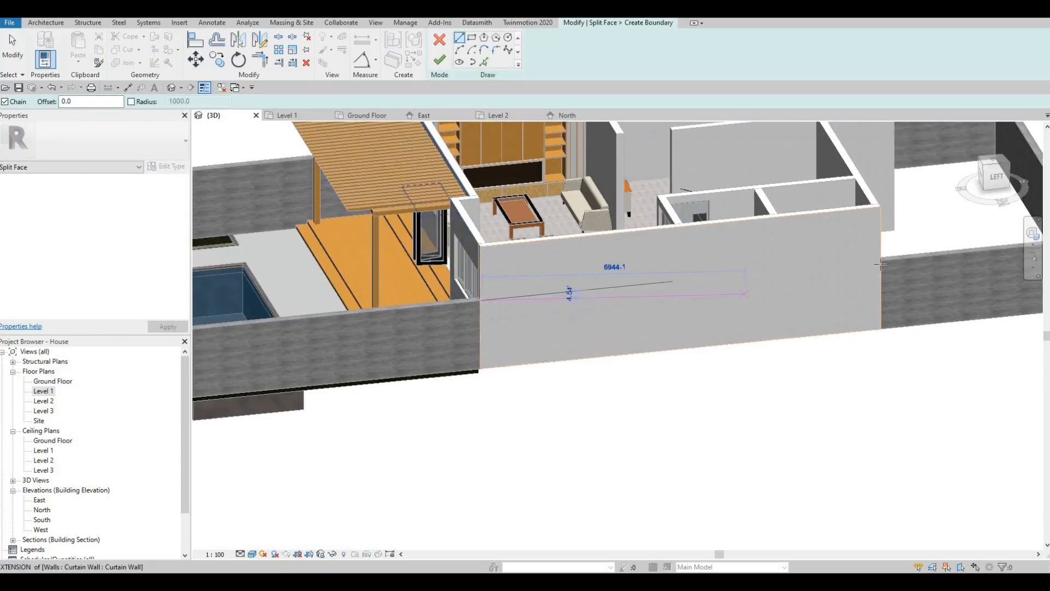
{"action": "key", "text": "Escape"}
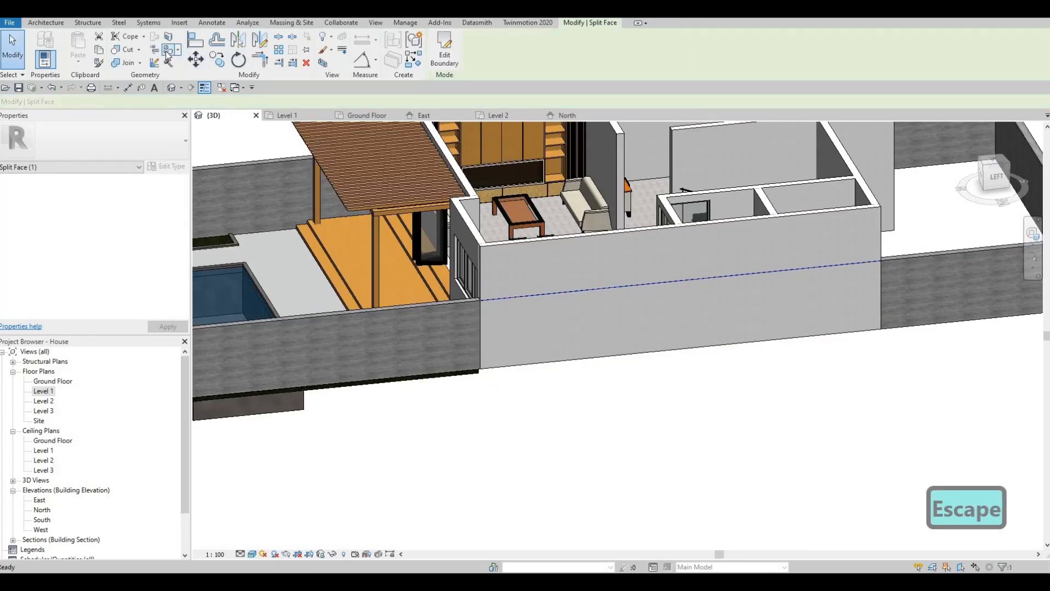
Paint the lower region of the newly split side wall face with the material Concrete, Board Formed.
{"action": "left_click", "coordinate": [192, 88]}
{"action": "scroll", "coordinate": [359, 354], "scroll_direction": "up", "scroll_amount": 1}
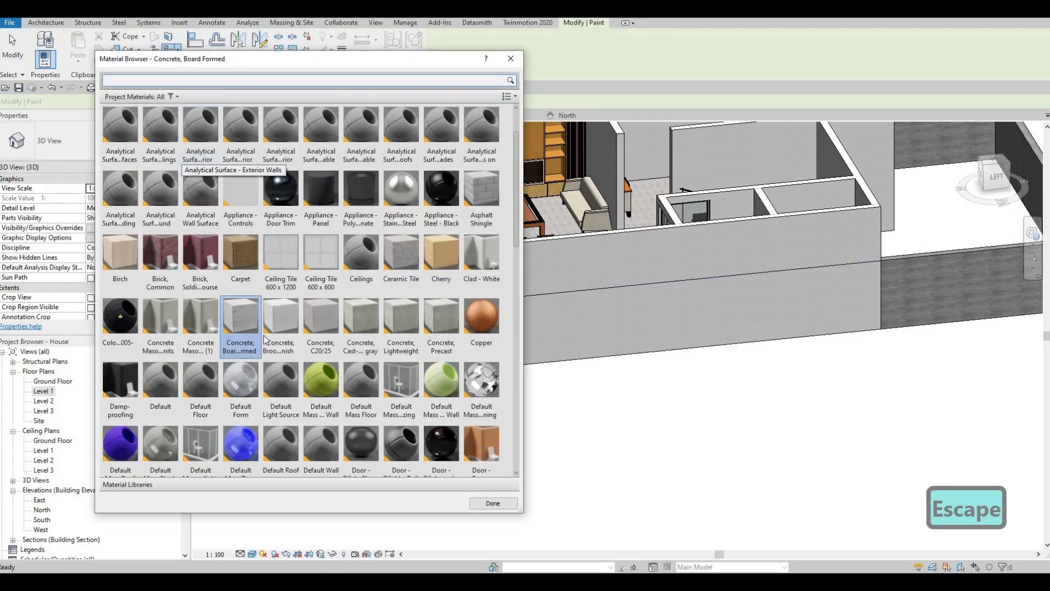
{"action": "left_click", "coordinate": [869, 301]}
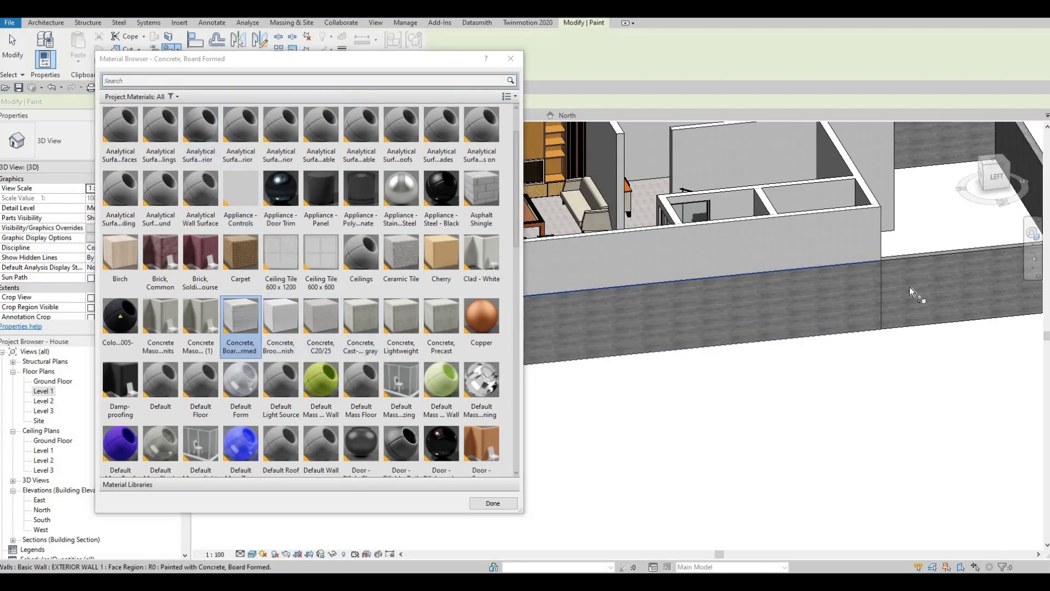
{"action": "key", "text": "Escape"}
{"action": "key", "text": "Escape"}
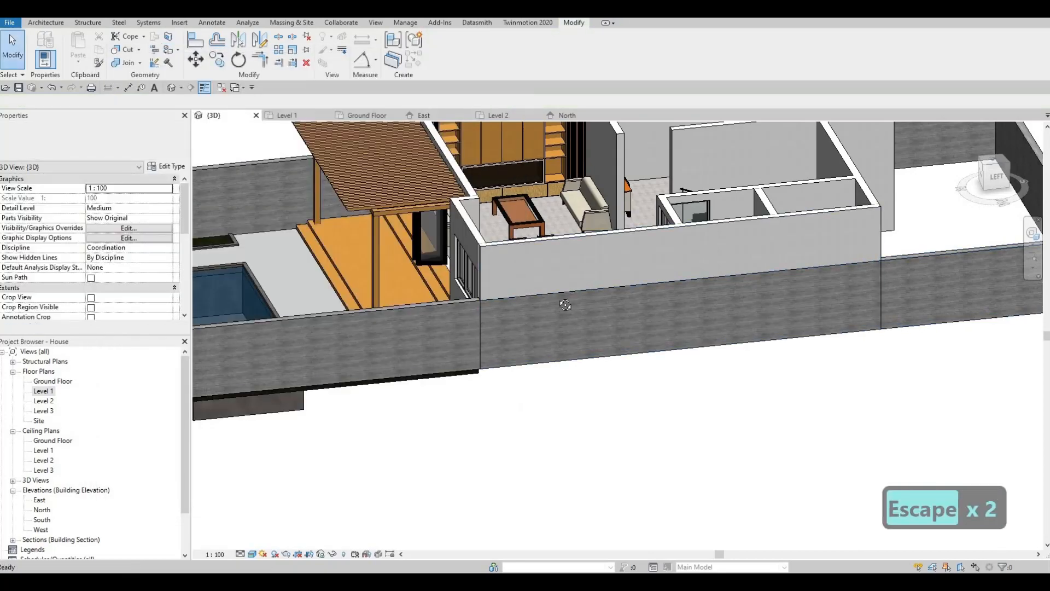
Examine the house in 3D around both long side walls, the boundary walls, the rear pergola and the pool.
{"action": "middle_click_drag", "start_coordinate": [470, 350], "coordinate": [516, 362], "text": "shift"}
{"action": "scroll", "coordinate": [516, 363], "scroll_direction": "down", "scroll_amount": 5}
{"action": "middle_click_drag", "start_coordinate": [603, 349], "coordinate": [303, 386], "text": "shift"}
{"action": "scroll", "coordinate": [303, 385], "scroll_direction": "up", "scroll_amount": 6}
{"action": "scroll", "coordinate": [478, 399], "scroll_direction": "down", "scroll_amount": 3}
{"action": "middle_click_drag", "start_coordinate": [474, 418], "coordinate": [567, 366]}
{"action": "scroll", "coordinate": [564, 416], "scroll_direction": "up", "scroll_amount": 4}
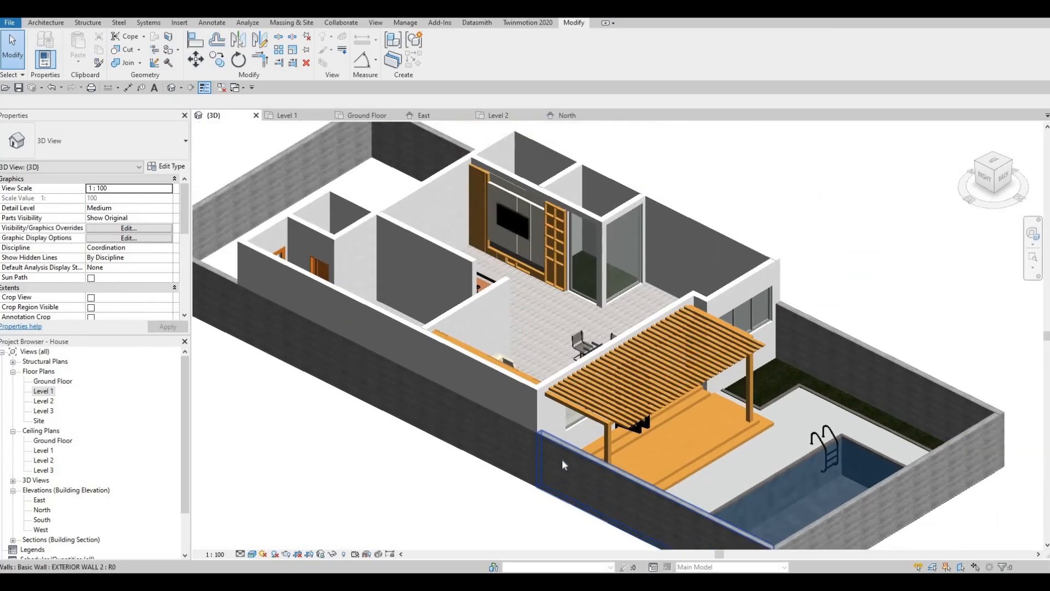